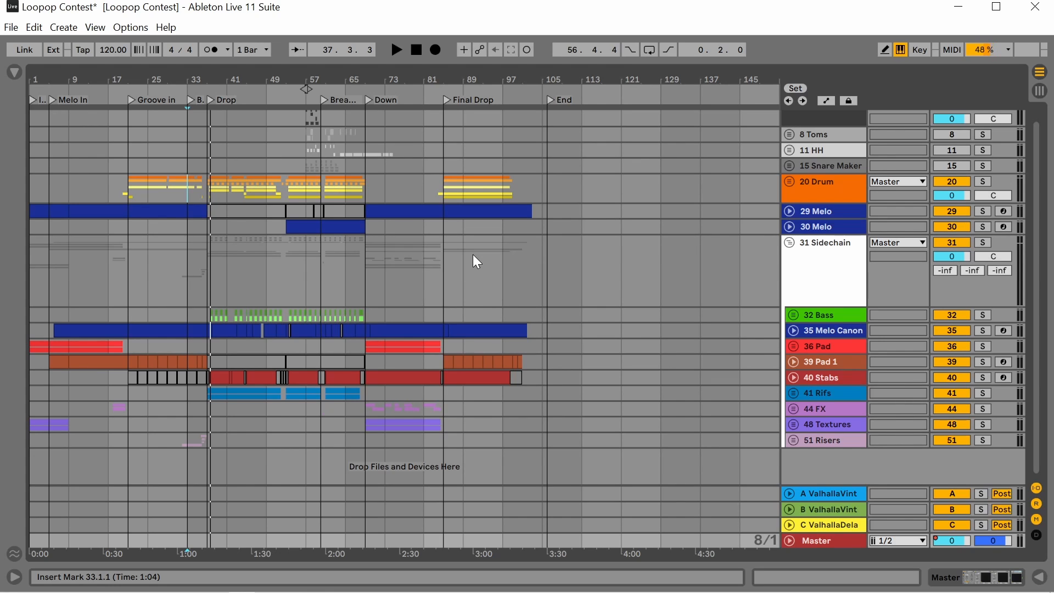
# Fold the 31 Sidechain group and unfold it again to view its tracks from Bass to Risers.
pyautogui.press('u')
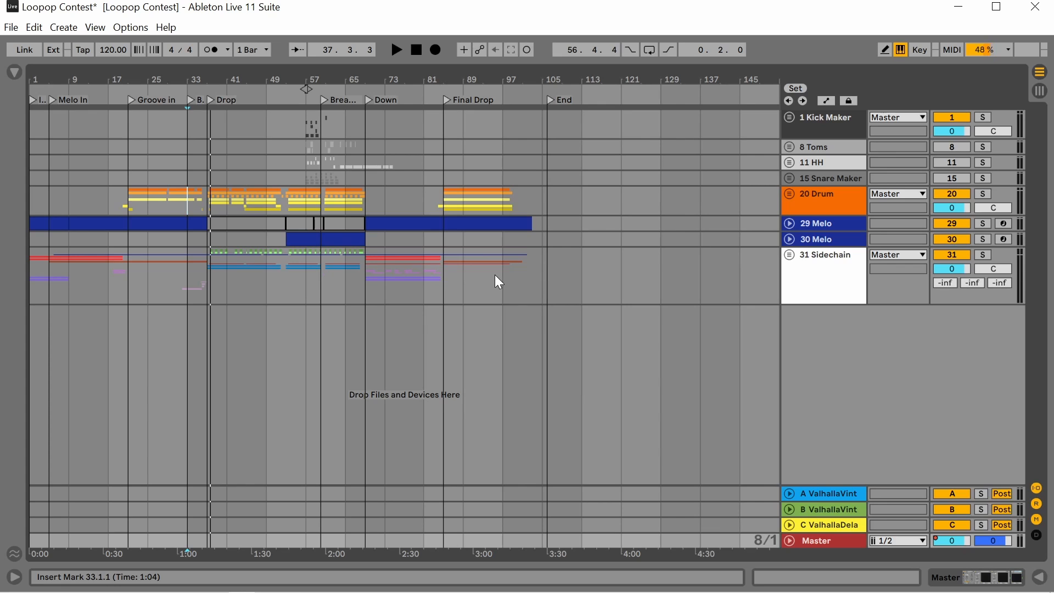
pyautogui.scroll(3, 495, 275)
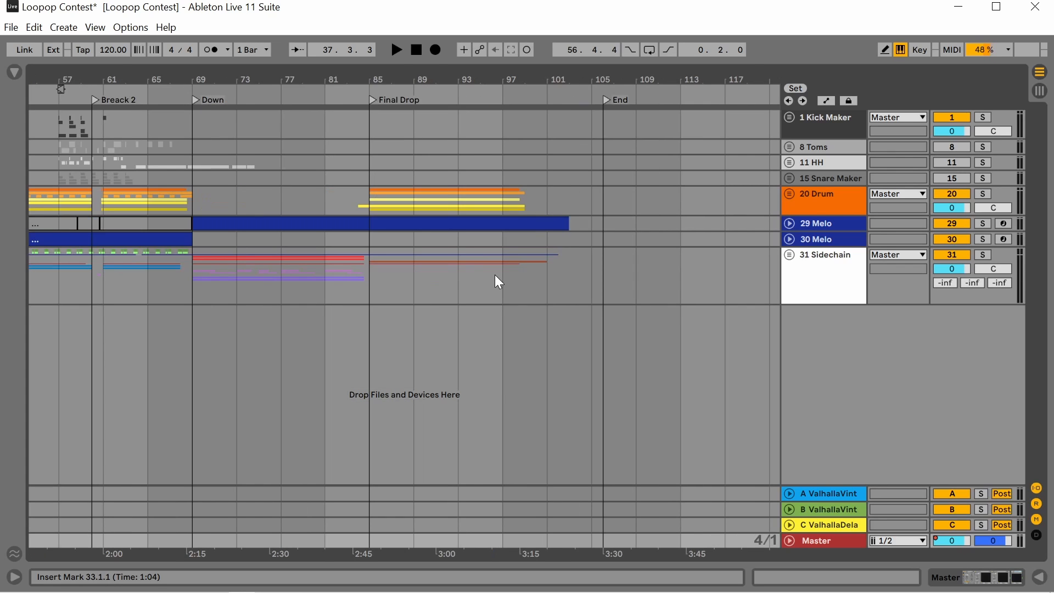
pyautogui.scroll(-3, 562, 272)
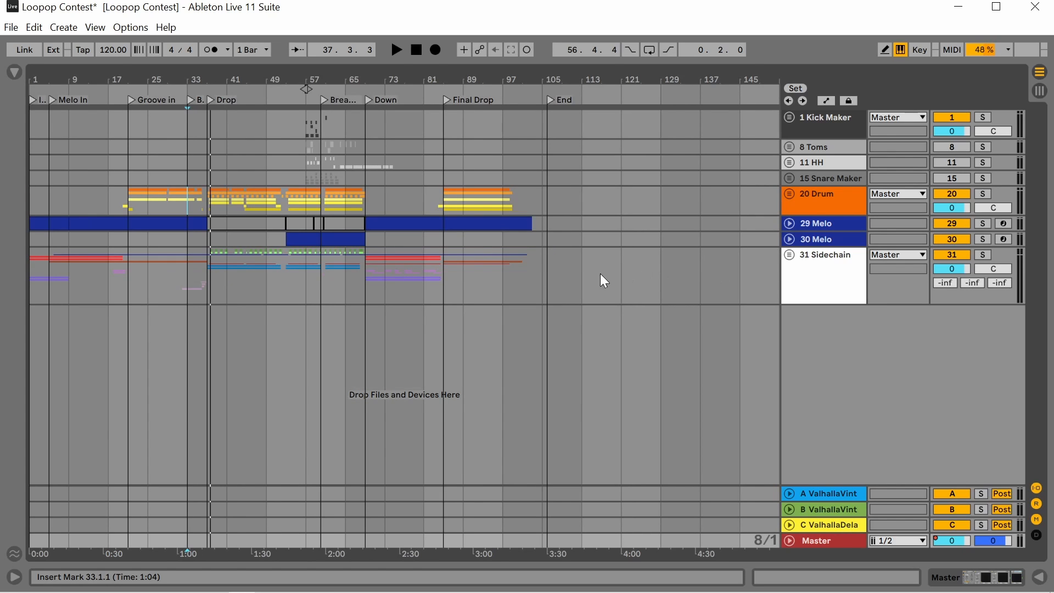
pyautogui.doubleClick(515, 276)
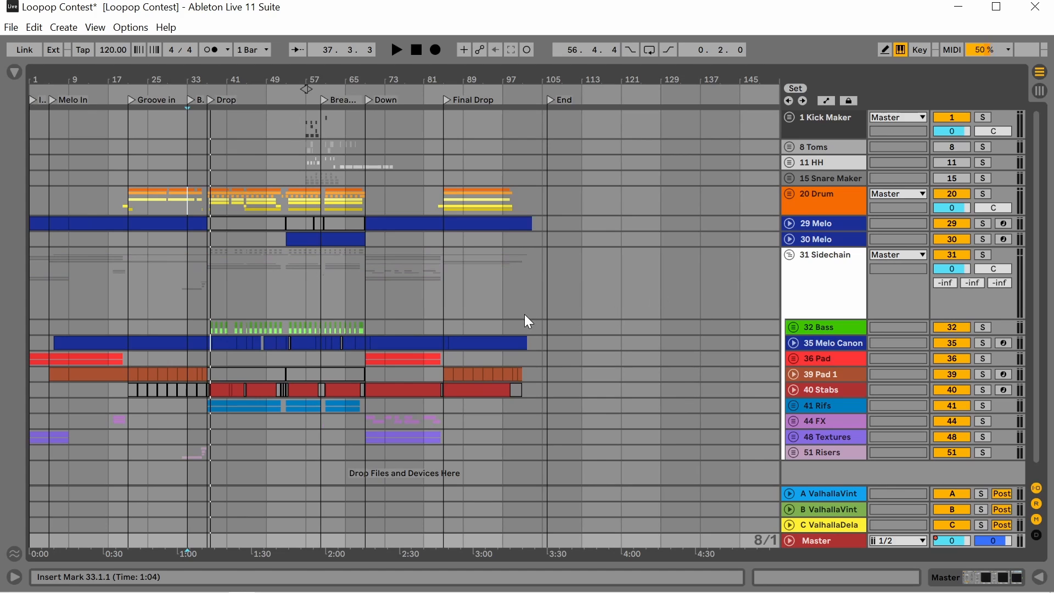
pyautogui.scroll(-1, 378, 287)
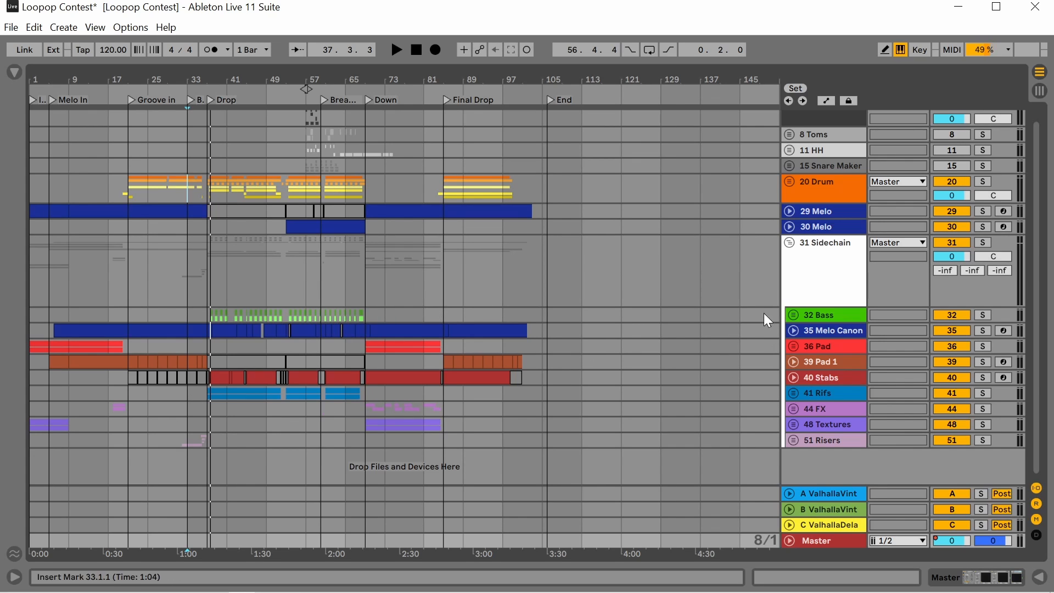
# Unfold the 20 Drum group in the arrangement.
pyautogui.click(791, 182)
pyautogui.scroll(-3, 661, 266)
pyautogui.scroll(2, 713, 263)
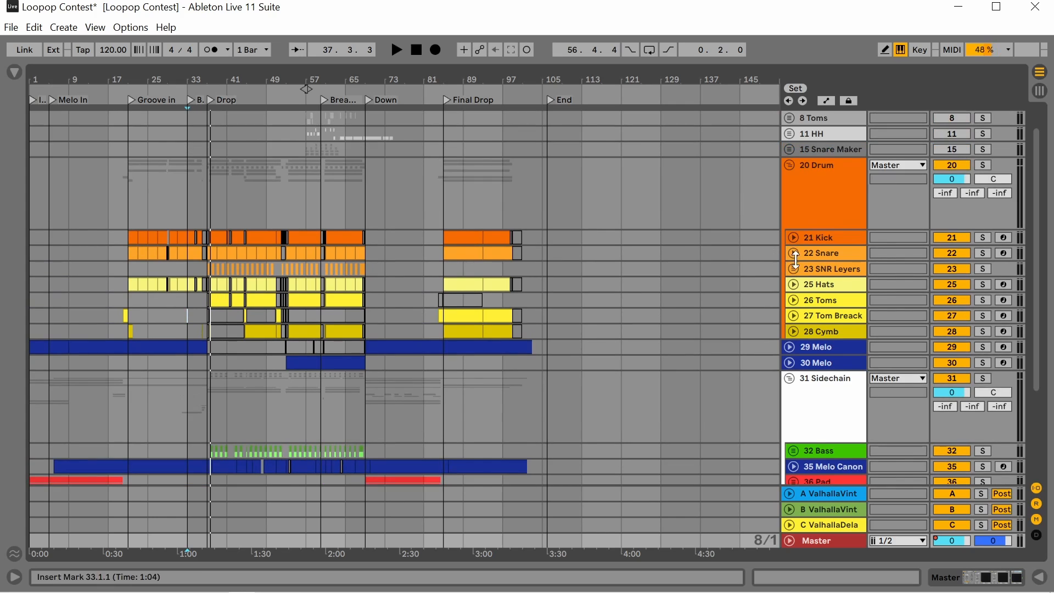
# Select the four groups from 1 Kick Maker to 15 Snare Maker and unfold them together.
pyautogui.scroll(1, 822, 252)
pyautogui.click(839, 118)
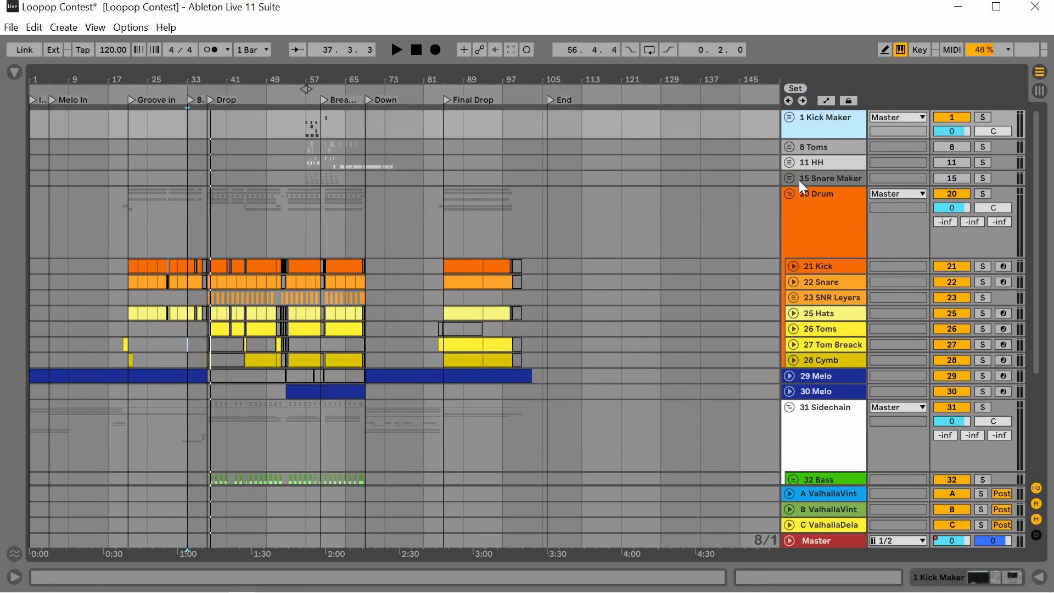
pyautogui.keyDown('shift'); pyautogui.click(807, 178); pyautogui.keyUp('shift')
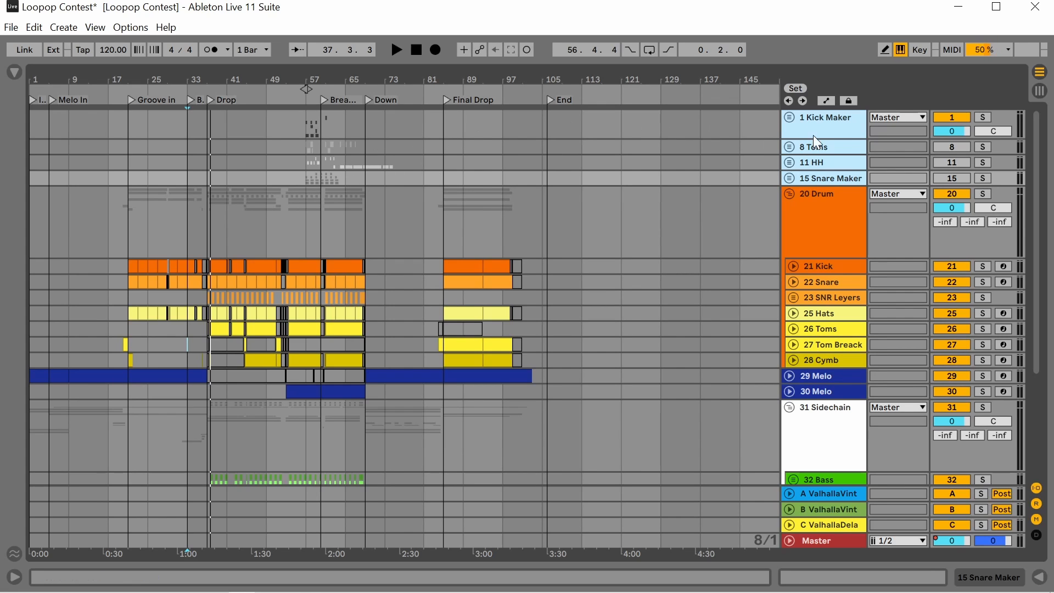
pyautogui.click(790, 118)
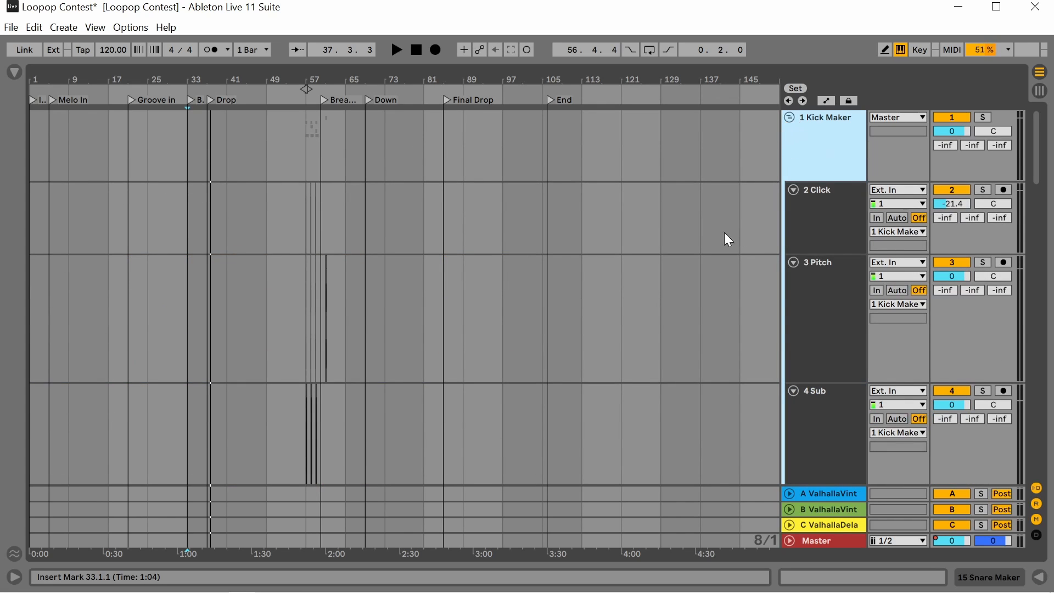
# Examine the Pitch and Sub kick-layer clips at bar 57 up close.
pyautogui.scroll(-3, 232, 276)
pyautogui.keyDown('ctrl'); pyautogui.scroll(3, 243, 324); pyautogui.keyUp('ctrl')
pyautogui.keyDown('ctrl'); pyautogui.scroll(4, 608, 324); pyautogui.keyUp('ctrl')
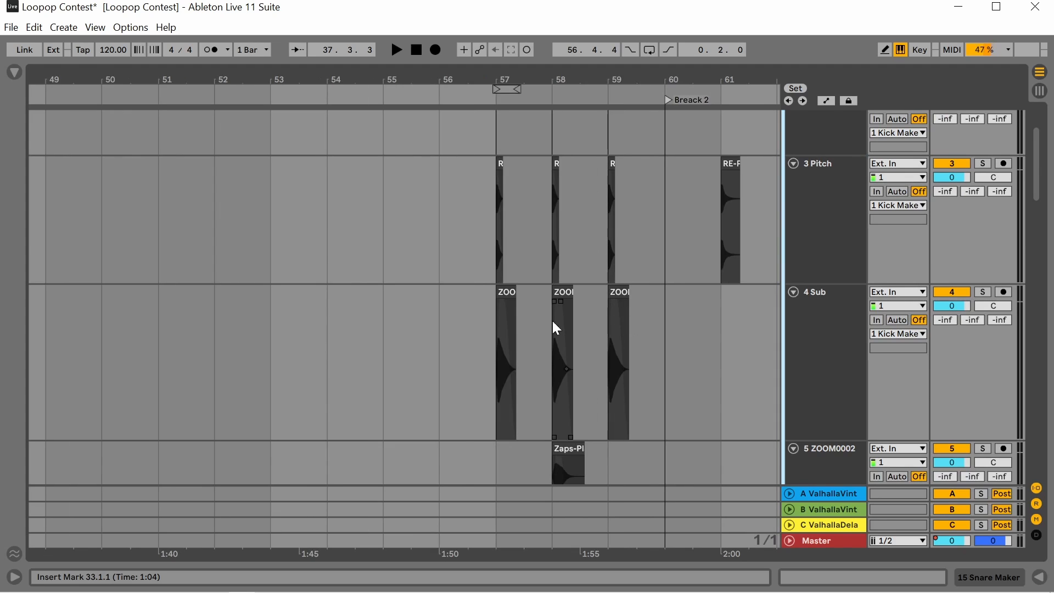
pyautogui.scroll(2, 541, 315)
pyautogui.scroll(-2, 549, 380)
pyautogui.keyDown('ctrl'); pyautogui.scroll(3, 538, 365); pyautogui.keyUp('ctrl')
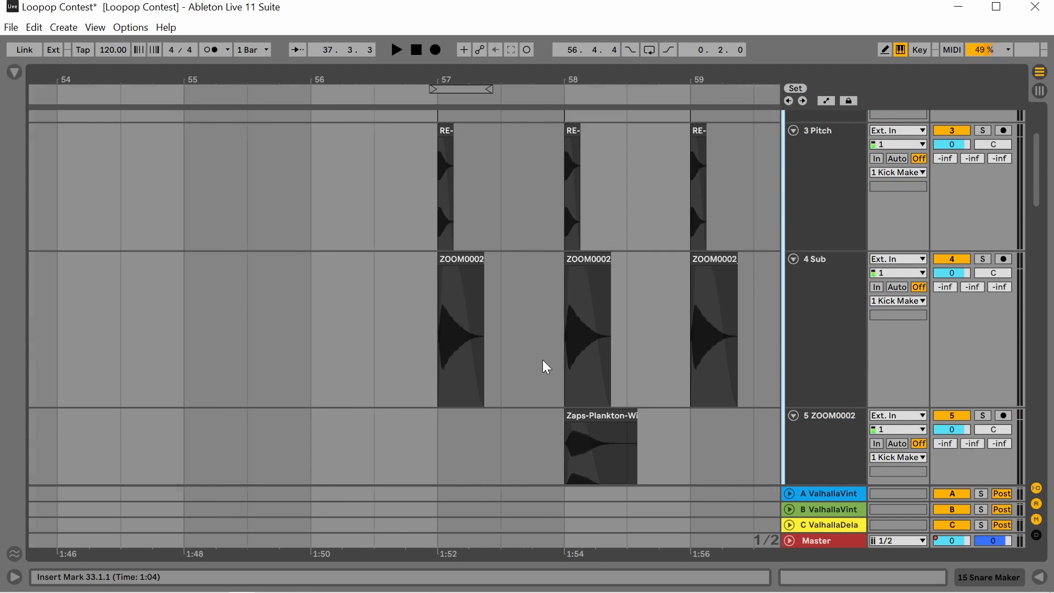
pyautogui.keyDown('ctrl'); pyautogui.scroll(5, 513, 328); pyautogui.keyUp('ctrl')
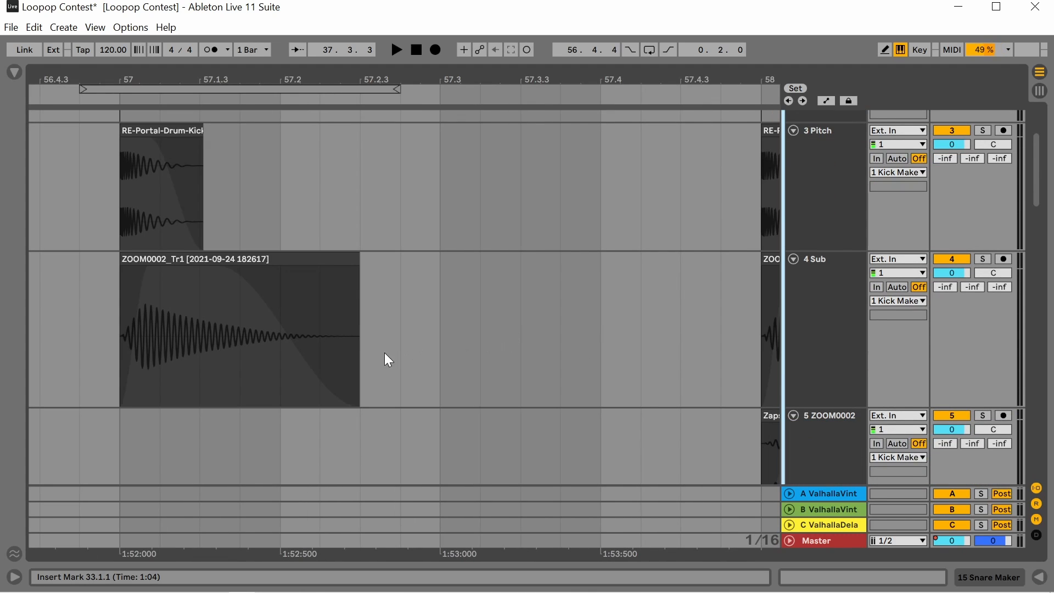
# Inspect the opening waveforms of the Click, Pitch and Sub clips at bar 57 in fine detail.
pyautogui.scroll(1, 148, 379)
pyautogui.scroll(2, 137, 370)
pyautogui.keyDown('ctrl'); pyautogui.scroll(10, 107, 308); pyautogui.keyUp('ctrl')
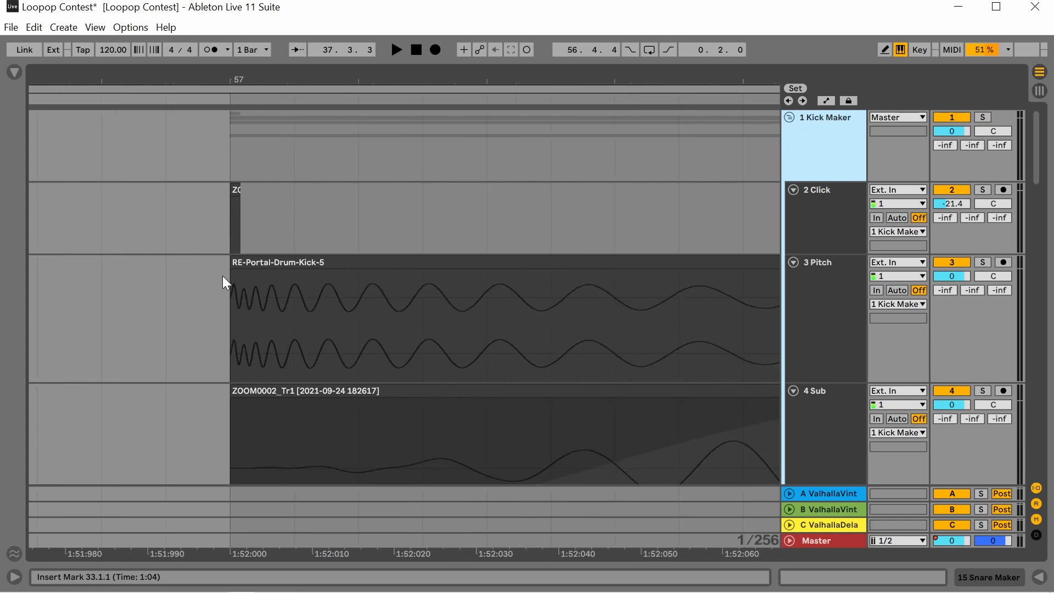
pyautogui.keyDown('ctrl'); pyautogui.scroll(-3, 163, 281); pyautogui.keyUp('ctrl')
pyautogui.keyDown('ctrl'); pyautogui.scroll(6, 164, 211); pyautogui.keyUp('ctrl')
pyautogui.keyDown('ctrl'); pyautogui.scroll(-2, 164, 210); pyautogui.keyUp('ctrl')
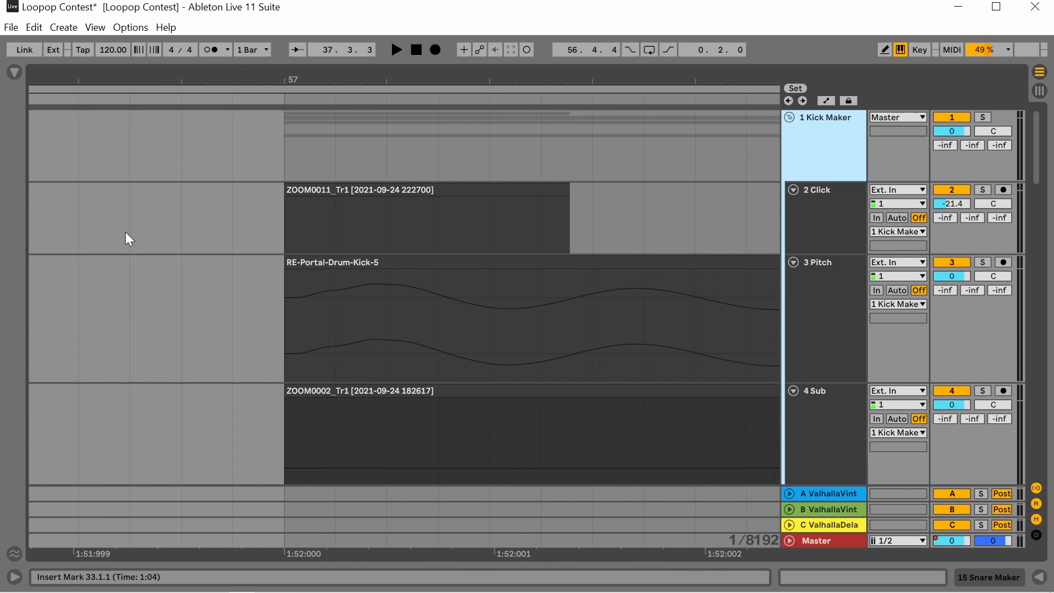
pyautogui.keyDown('ctrl'); pyautogui.scroll(-6, 177, 269); pyautogui.keyUp('ctrl')
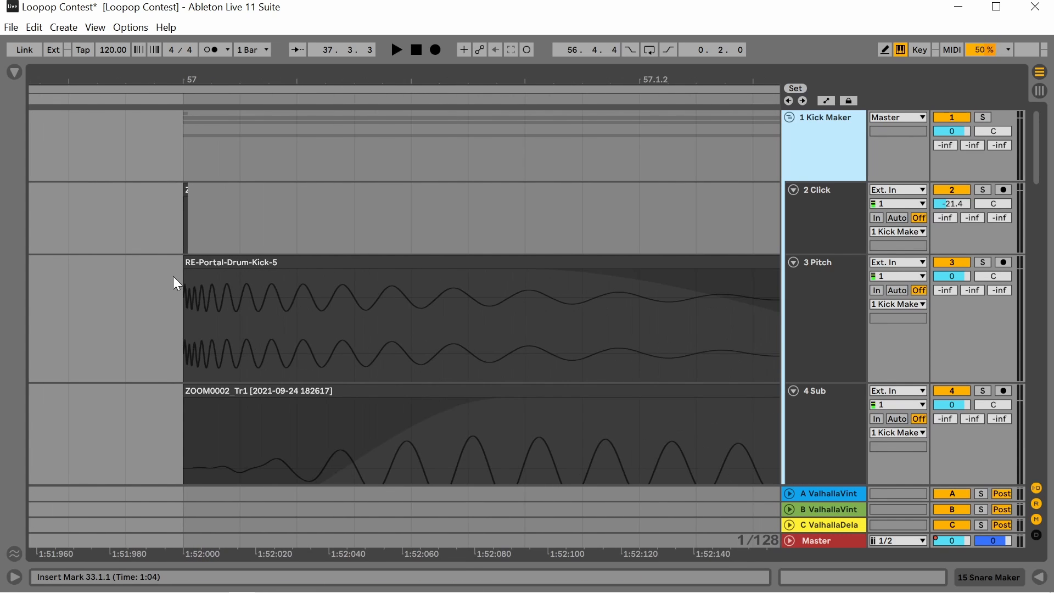
pyautogui.keyDown('ctrl'); pyautogui.scroll(-2, 175, 332); pyautogui.keyUp('ctrl')
pyautogui.scroll(-3, 192, 310)
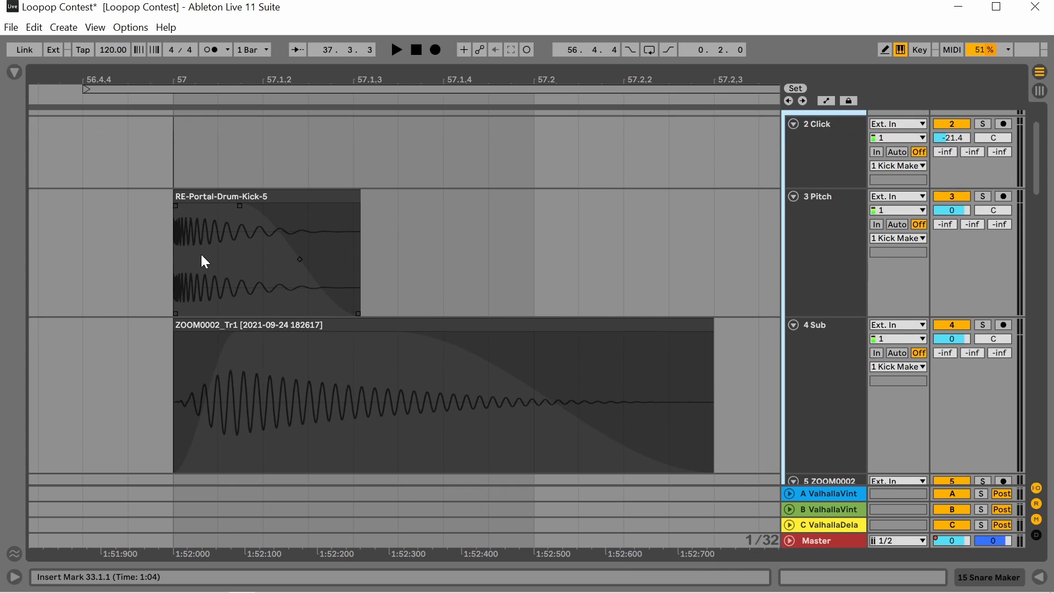
# Solo the 7 Resampling track in the Kick Maker group.
pyautogui.scroll(-2, 258, 340)
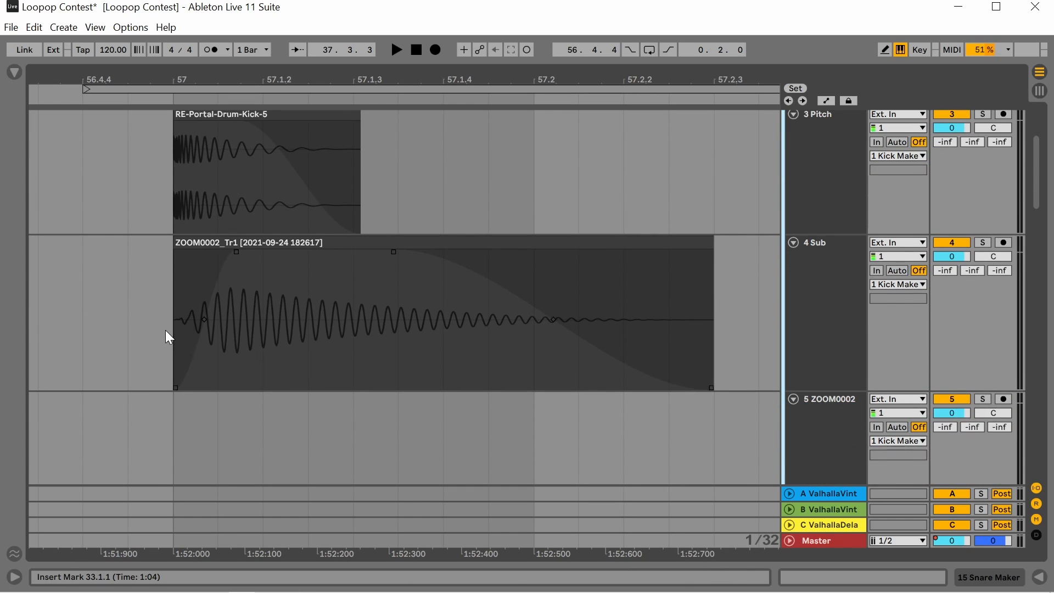
pyautogui.keyDown('ctrl'); pyautogui.scroll(-2, 165, 329); pyautogui.keyUp('ctrl')
pyautogui.scroll(-4, 213, 337)
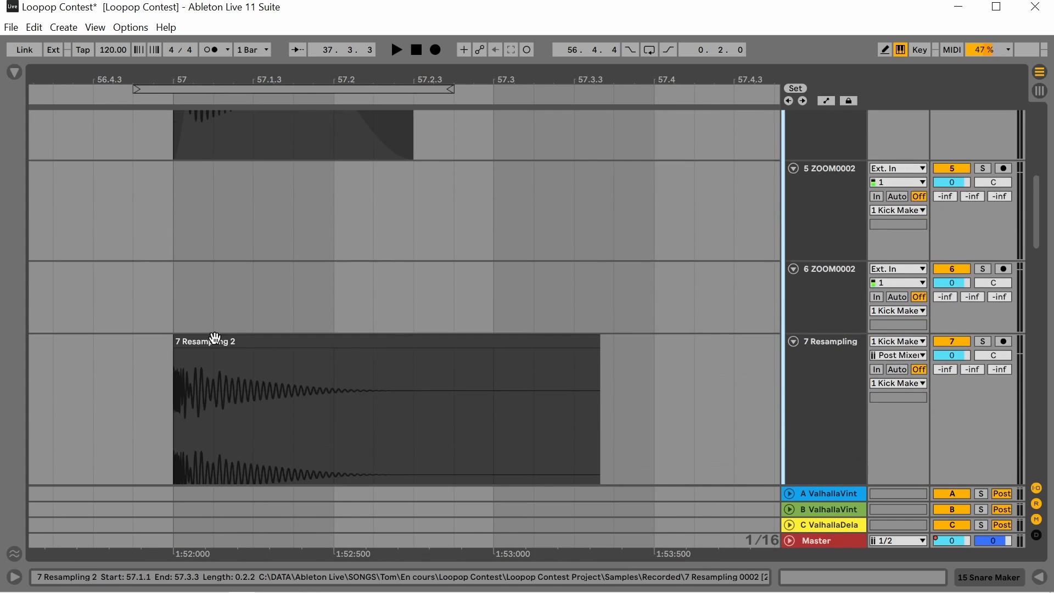
pyautogui.click(982, 341)
pyautogui.scroll(4, 848, 288)
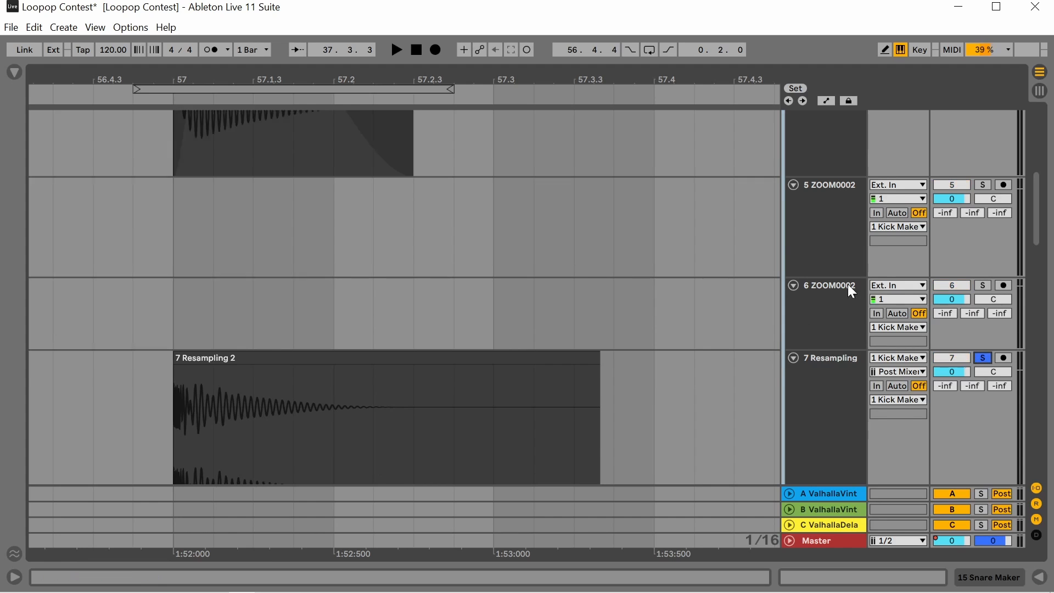
pyautogui.scroll(3, 911, 229)
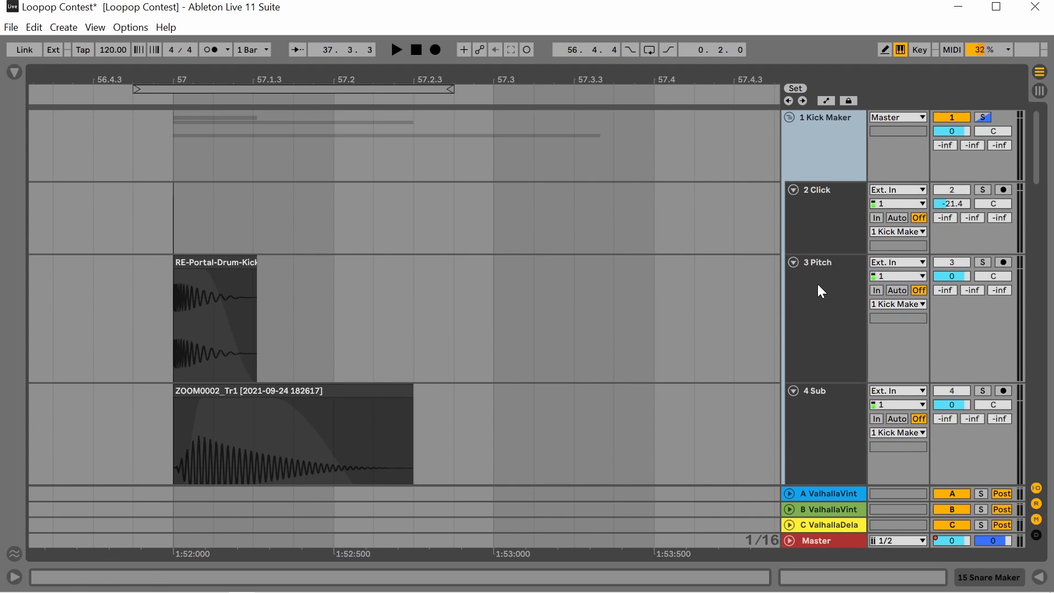
# Audition the resampled kick clip at bar 57 by playing from 56.4.1, and stop playback.
pyautogui.scroll(-8, 629, 383)
pyautogui.keyDown('ctrl'); pyautogui.scroll(-2, 445, 384); pyautogui.keyUp('ctrl')
pyautogui.click(245, 351)
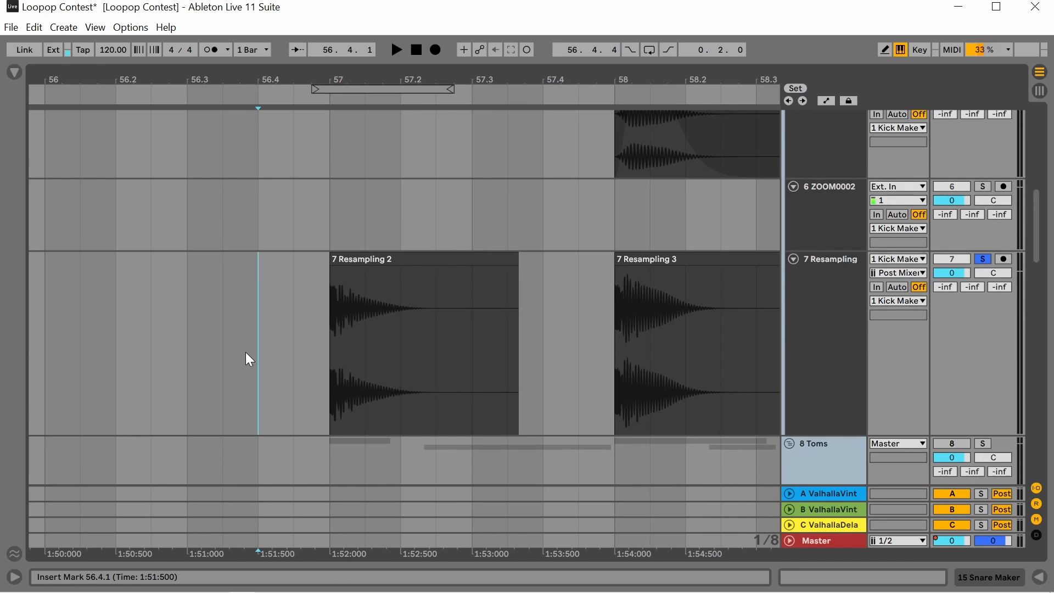
pyautogui.press('space')
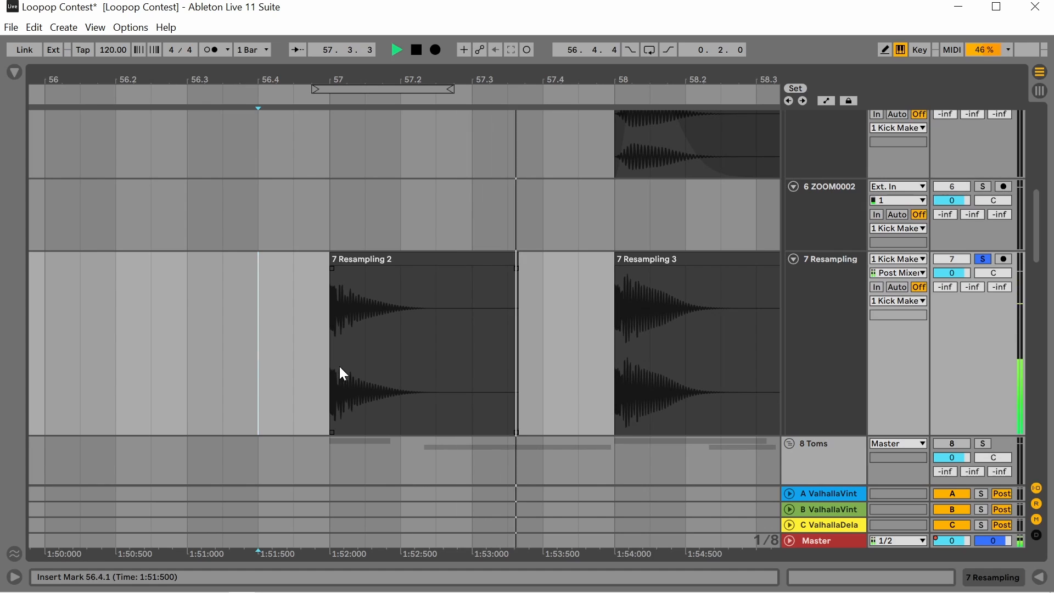
pyautogui.press('space')
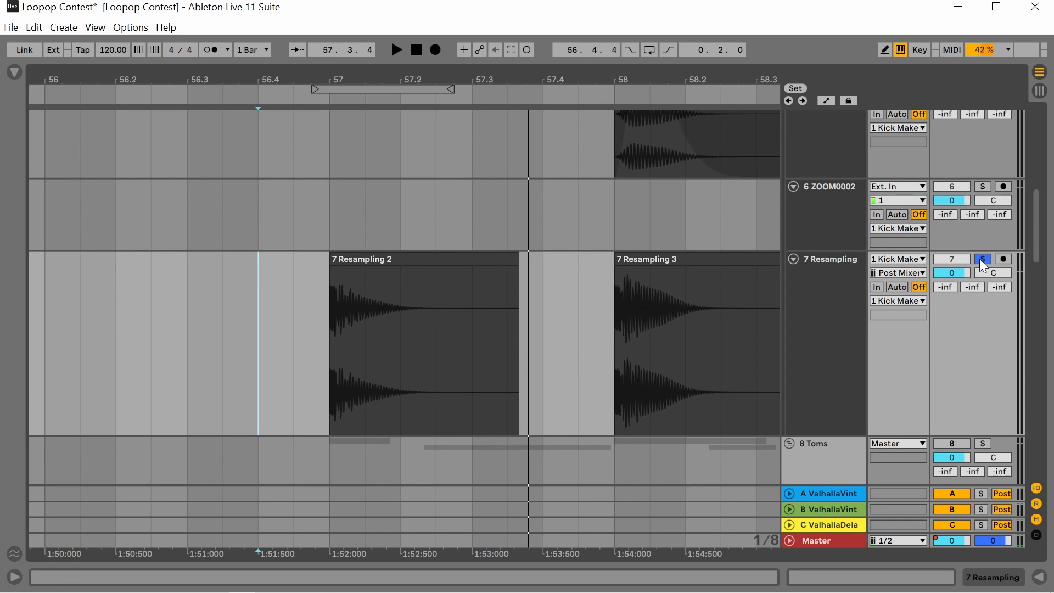
# Unsolo the 7 Resampling track, and fold and mute the 1 Kick Maker group.
pyautogui.scroll(5, 876, 242)
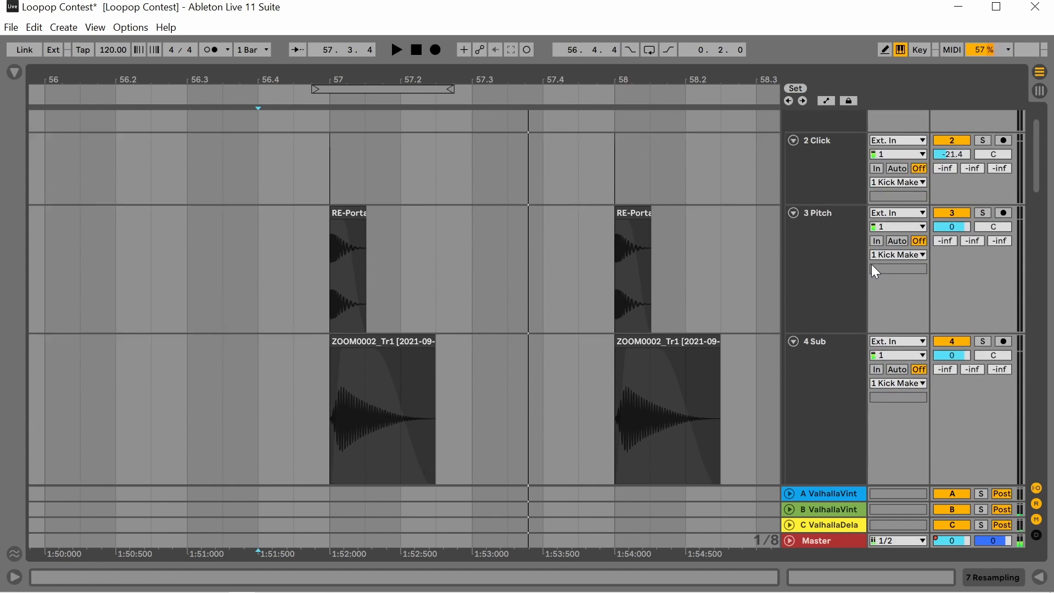
pyautogui.scroll(2, 875, 271)
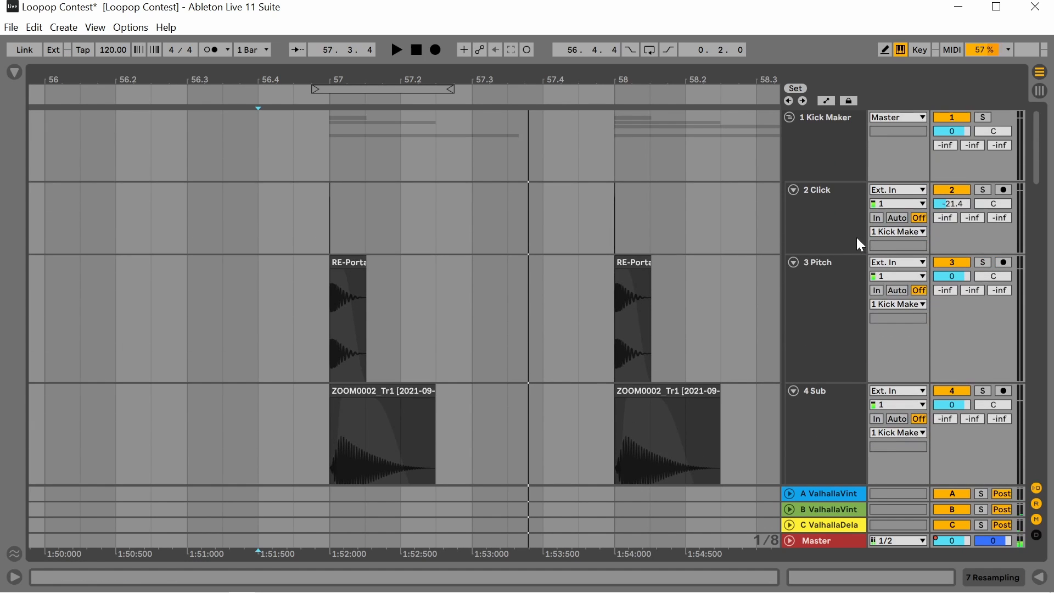
pyautogui.click(794, 119)
pyautogui.click(944, 117)
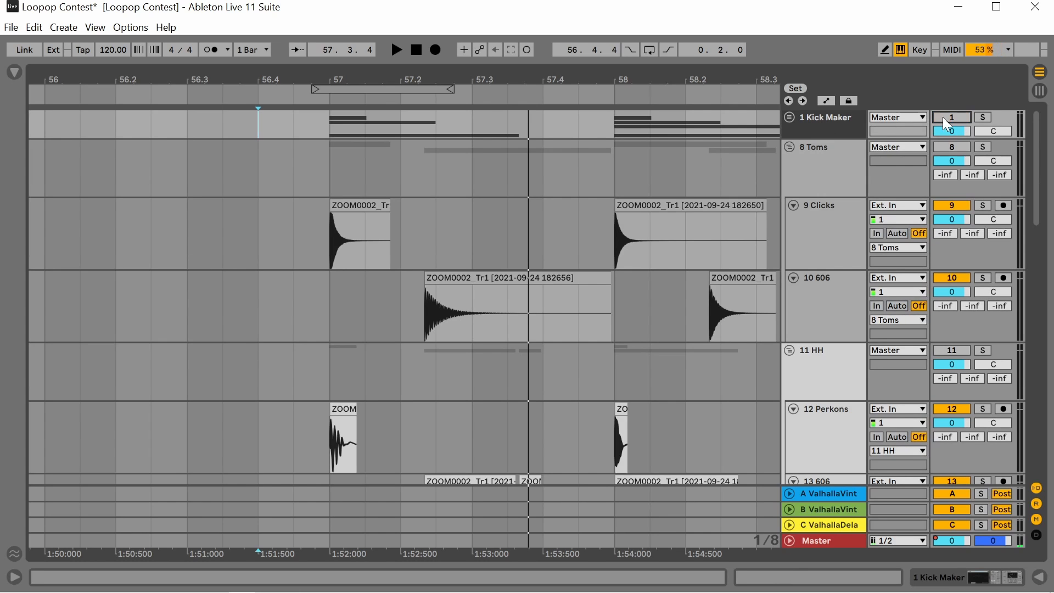
# Fold the 8 Toms, 11 HH and 15 Snare Maker groups.
pyautogui.click(790, 148)
pyautogui.click(790, 165)
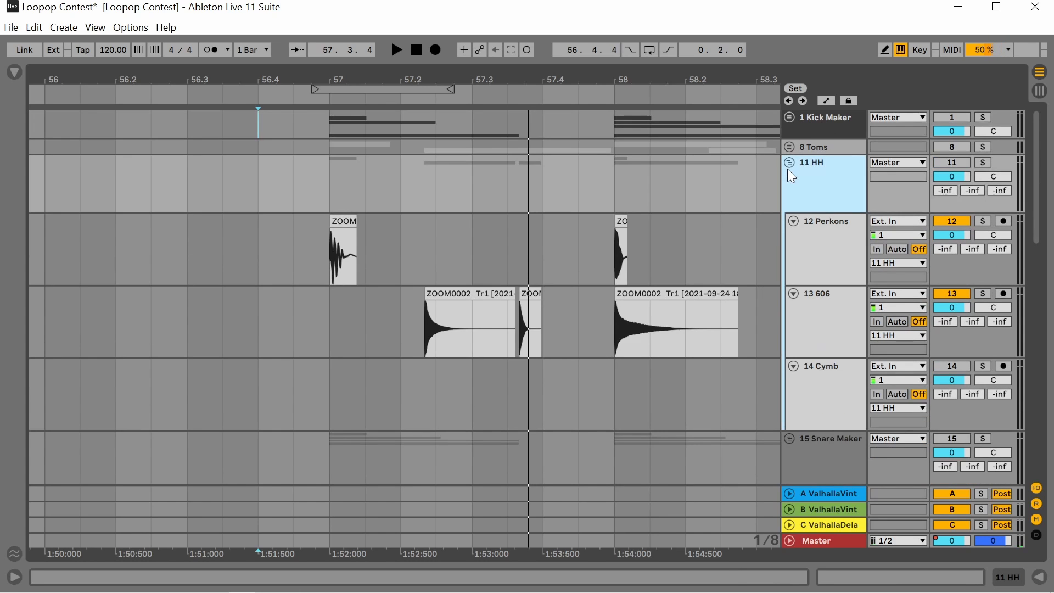
pyautogui.click(790, 162)
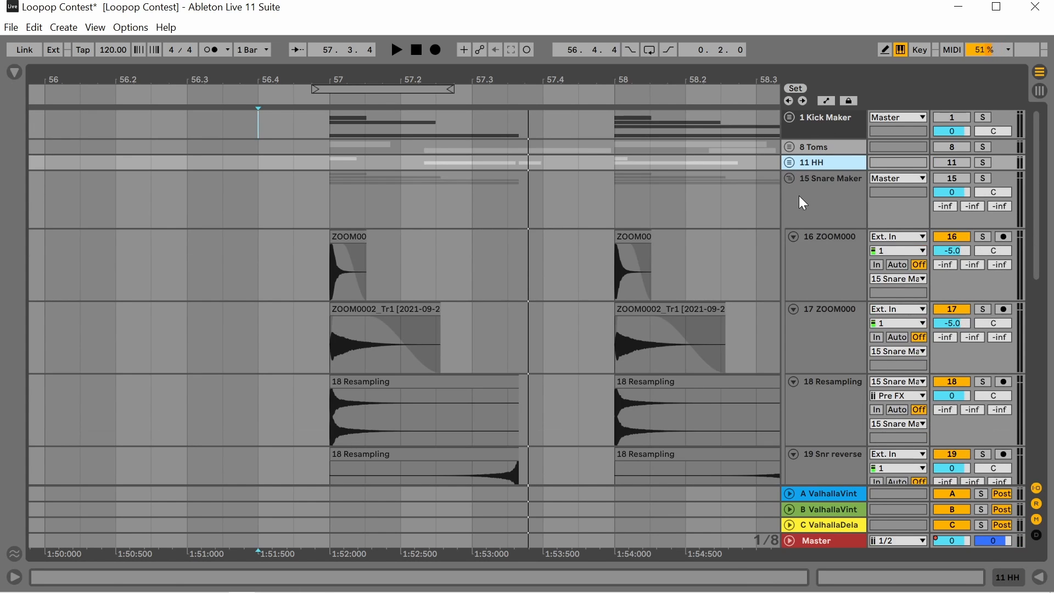
pyautogui.click(790, 146)
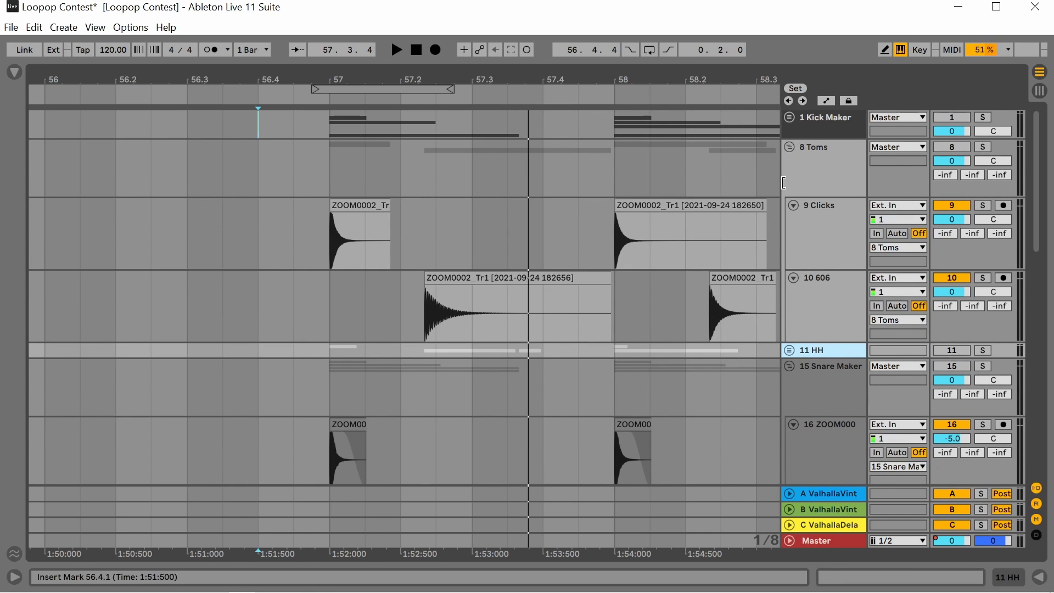
pyautogui.click(790, 147)
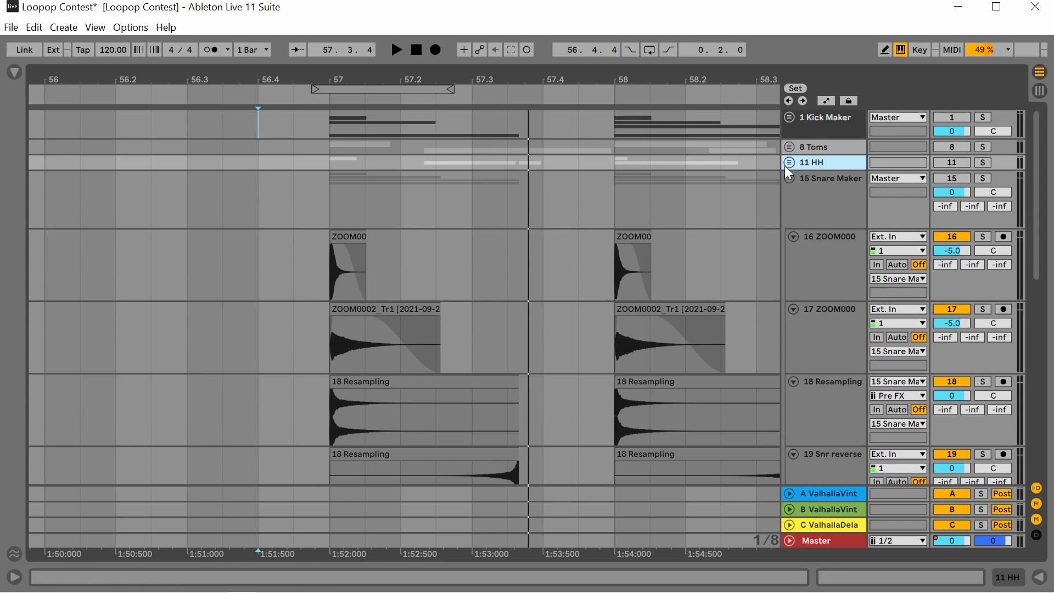
pyautogui.click(789, 178)
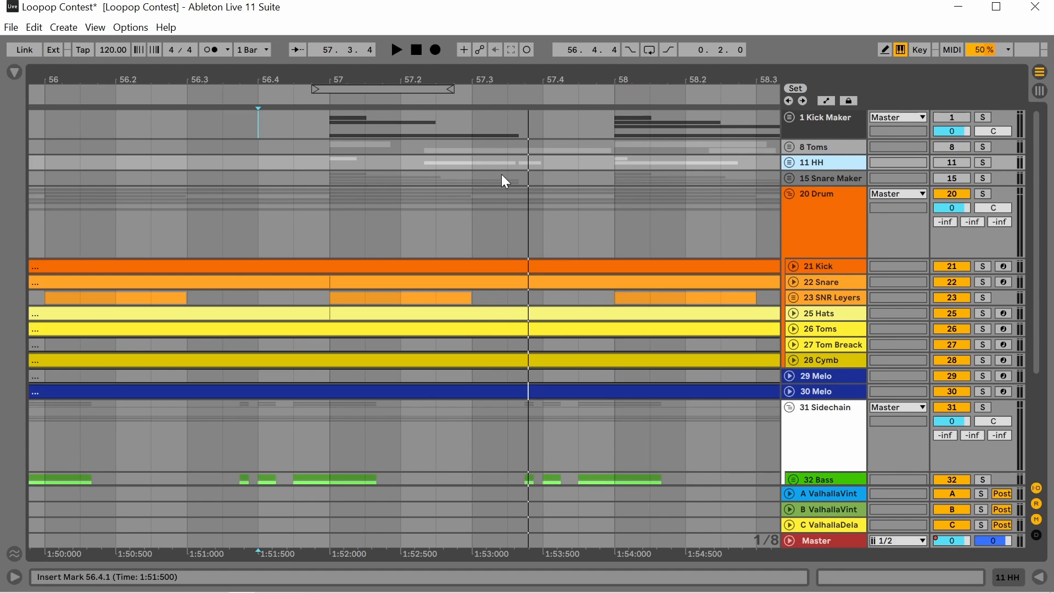
# Unfold the 15 Snare Maker group and place the insert marker at 56.4.3 on track 16.
pyautogui.click(802, 180)
pyautogui.click(790, 179)
pyautogui.scroll(-3, 384, 329)
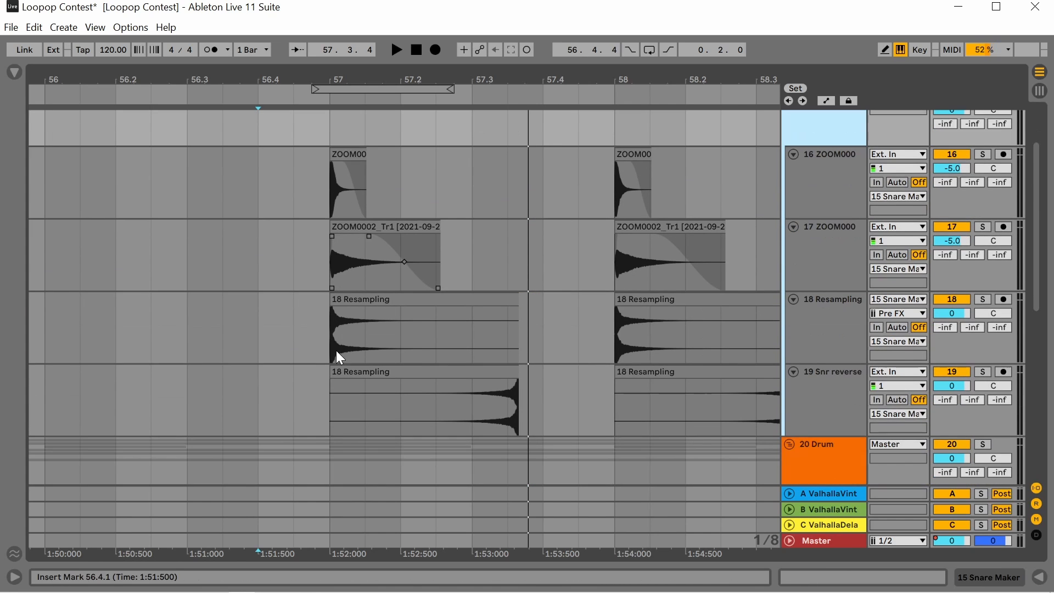
pyautogui.click(320, 272)
pyautogui.click(302, 206)
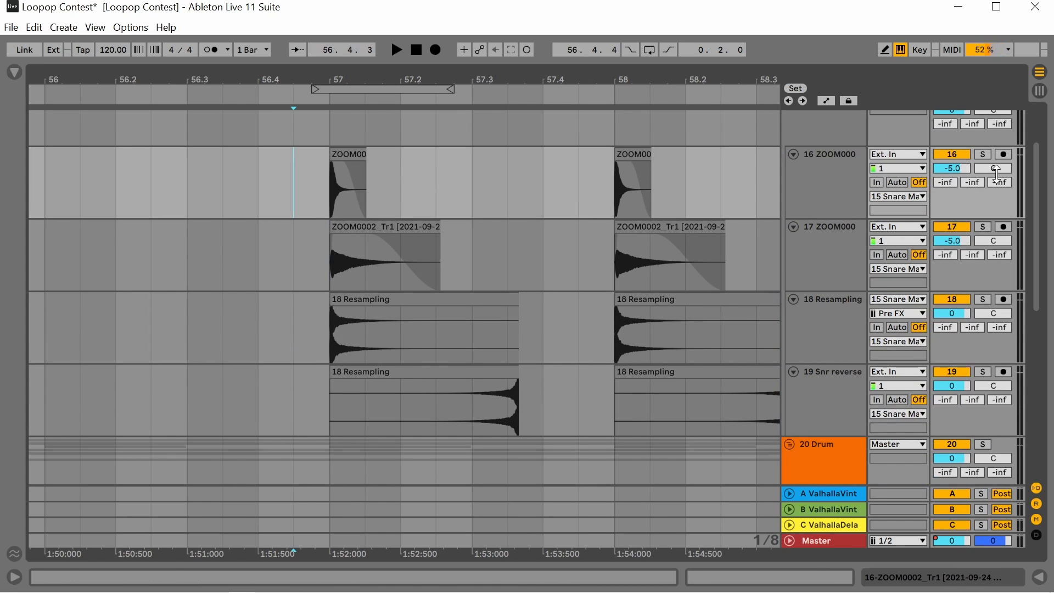
# Solo track 16 ZOOM000 and activate its parent group 15 Snare Maker.
pyautogui.click(976, 154)
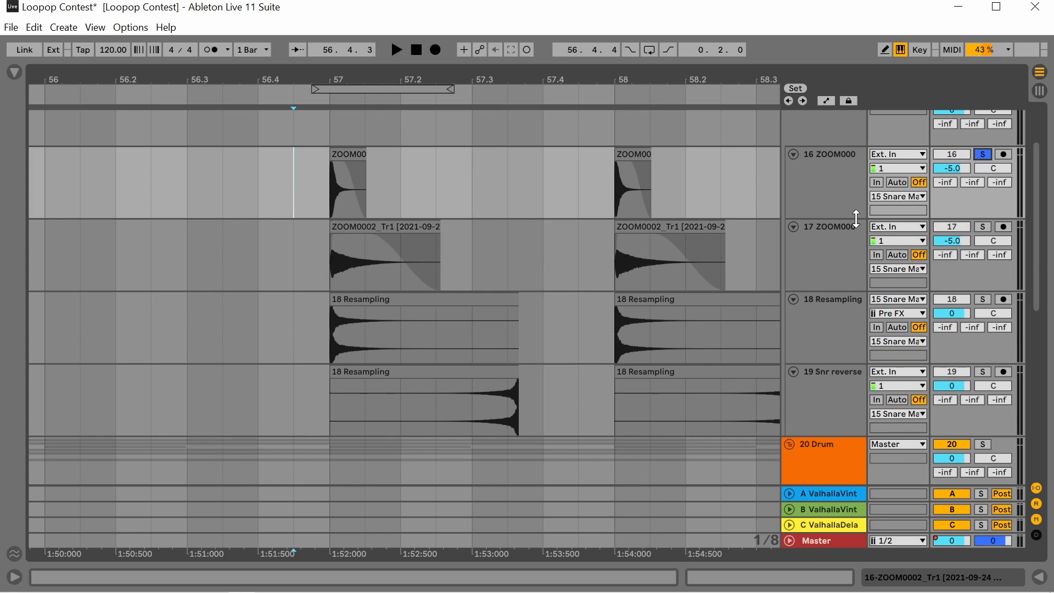
pyautogui.scroll(3, 865, 207)
pyautogui.click(963, 174)
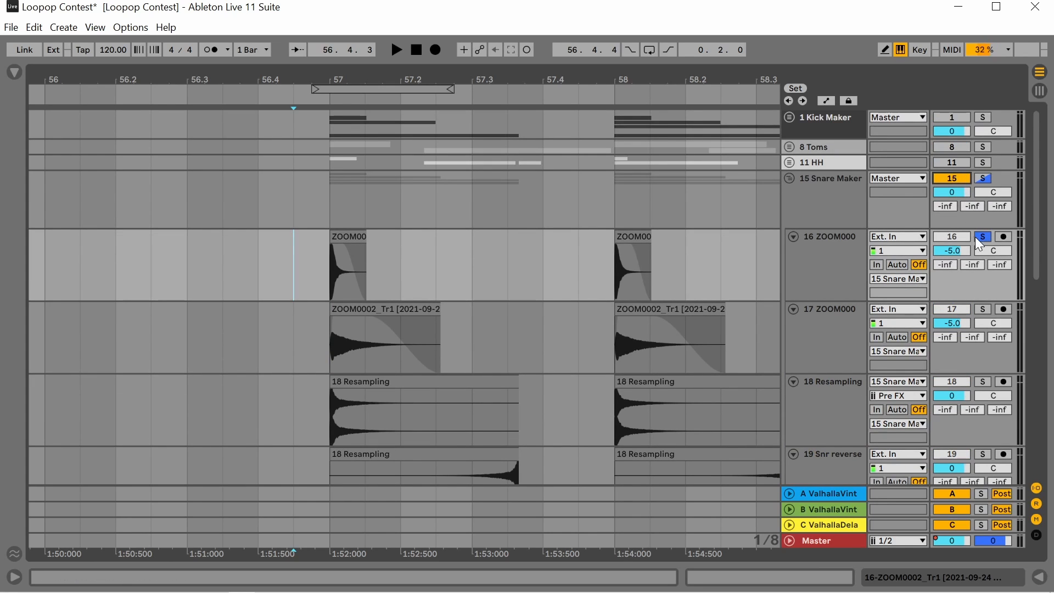
# Play back snare layer track 16 ZOOM000, and switch the solo to track 17 ZOOM000 to hear it.
pyautogui.press('space')
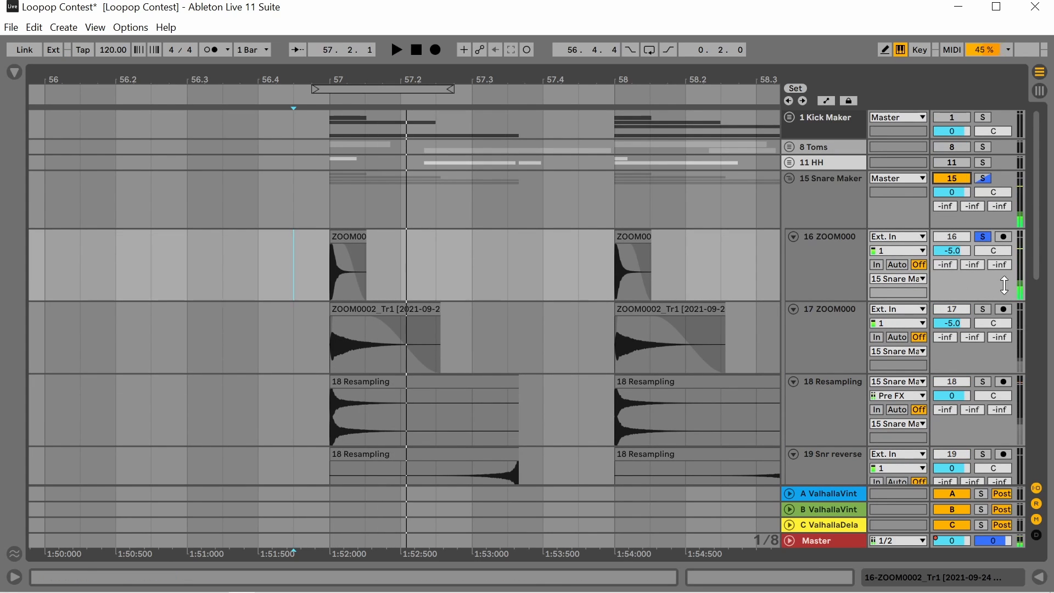
pyautogui.click(981, 309)
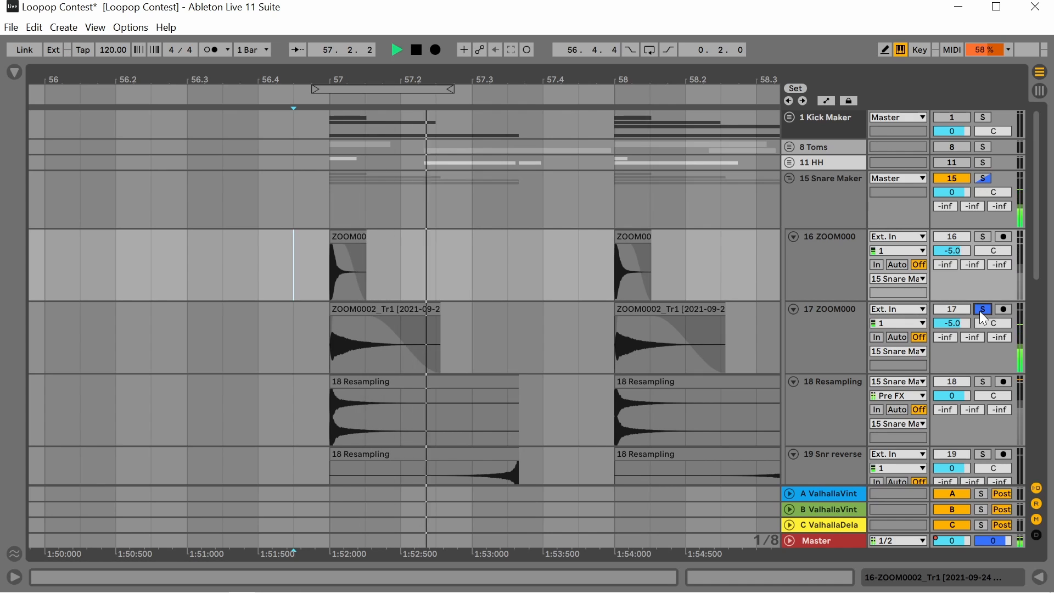
# Solo track 18 Resampling, play it back and compare its waveform with the two ZOOM000 layers.
pyautogui.click(982, 382)
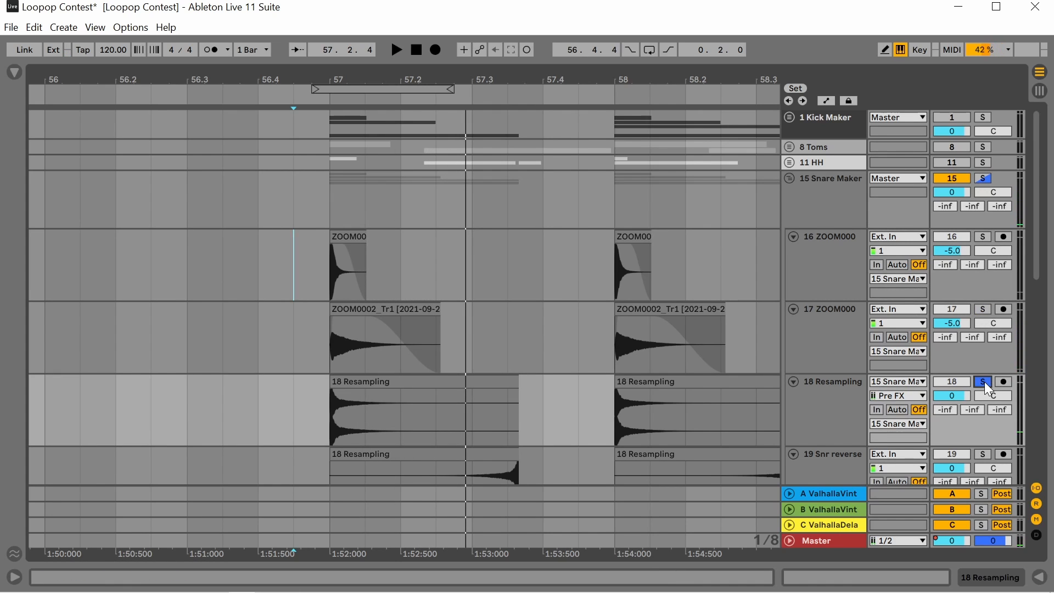
pyautogui.press('space')
pyautogui.scroll(6, 360, 314)
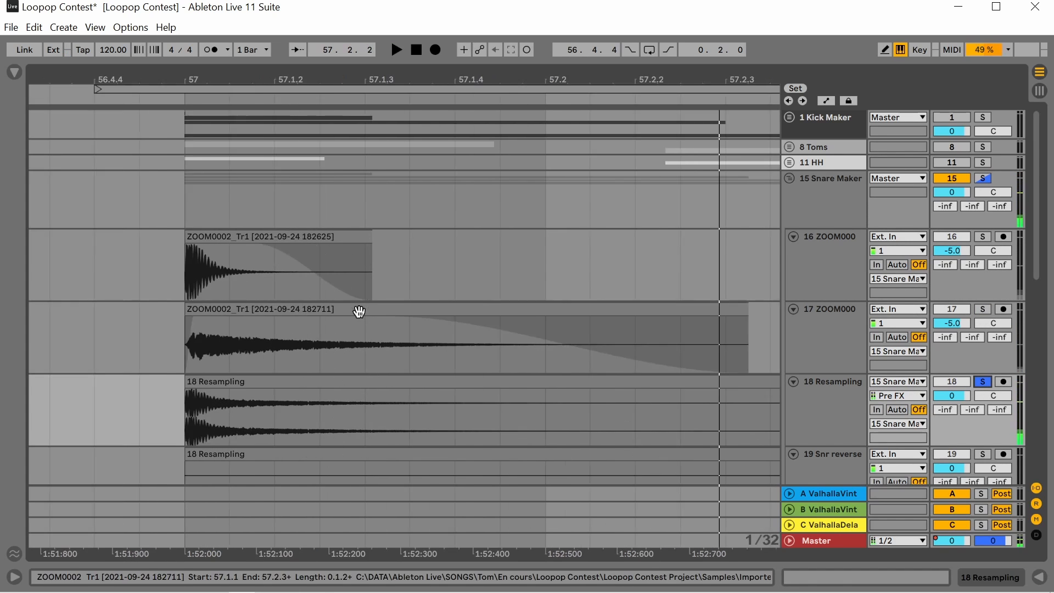
pyautogui.scroll(-2, 295, 340)
pyautogui.scroll(-1, 317, 341)
pyautogui.scroll(-2, 301, 336)
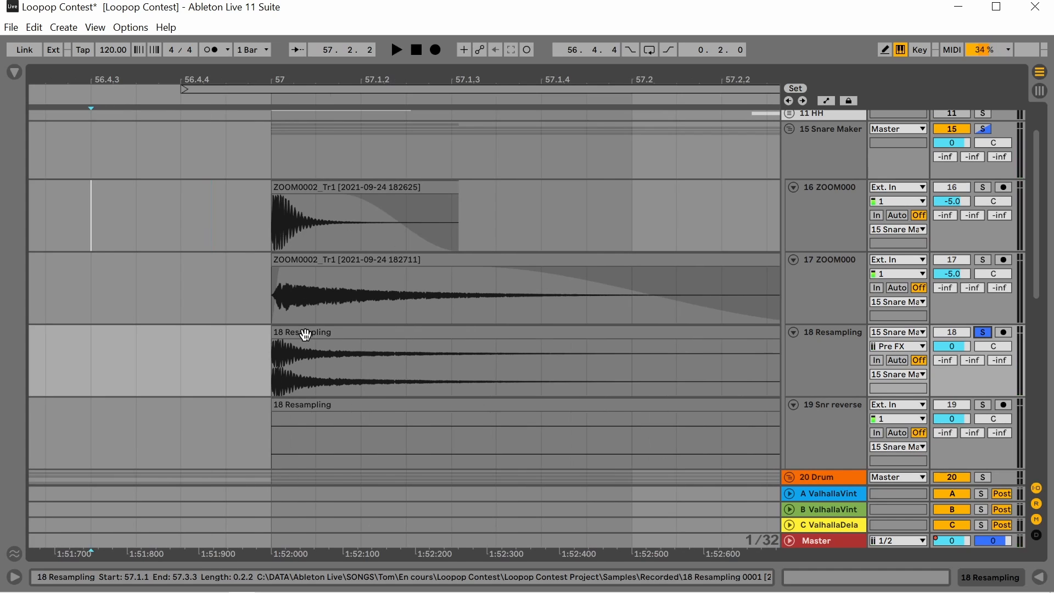
pyautogui.press('space')
pyautogui.scroll(-3, 230, 357)
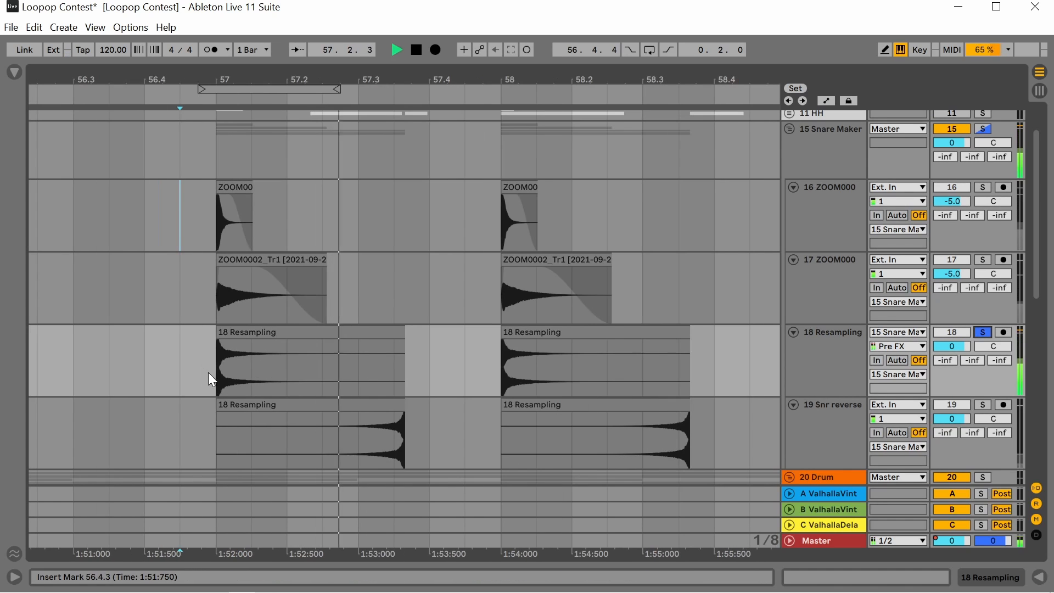
# Solo track 19 Snr reverse to audition the reversed snare, and unsolo it.
pyautogui.click(982, 405)
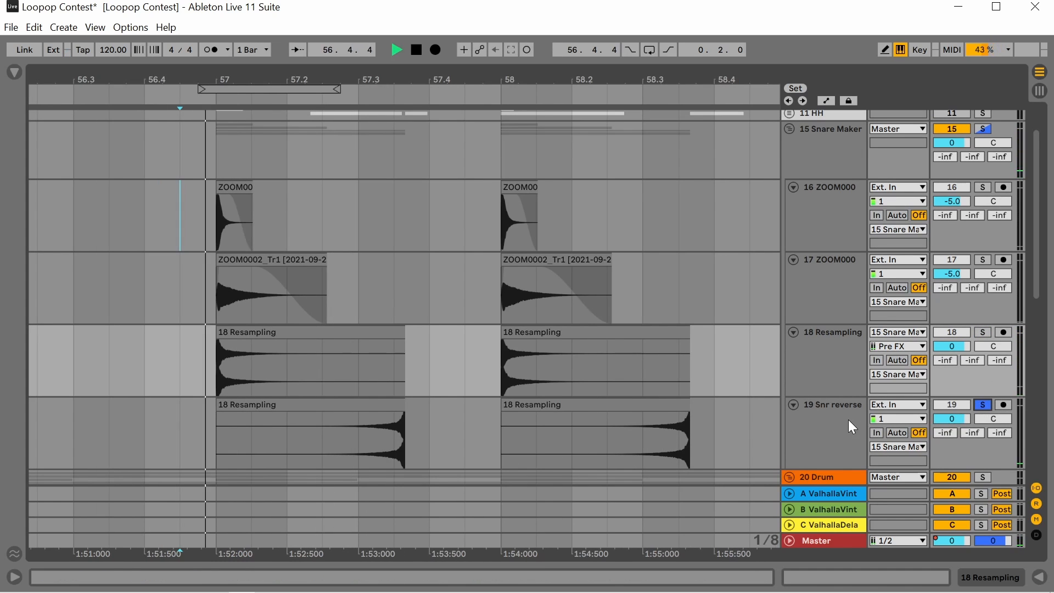
pyautogui.press('space')
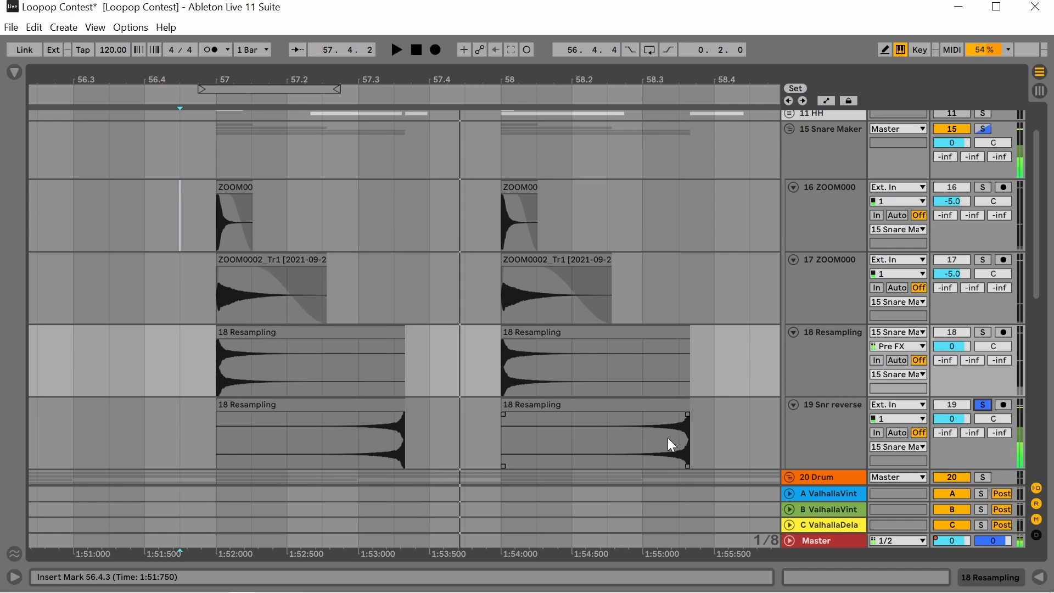
pyautogui.click(982, 404)
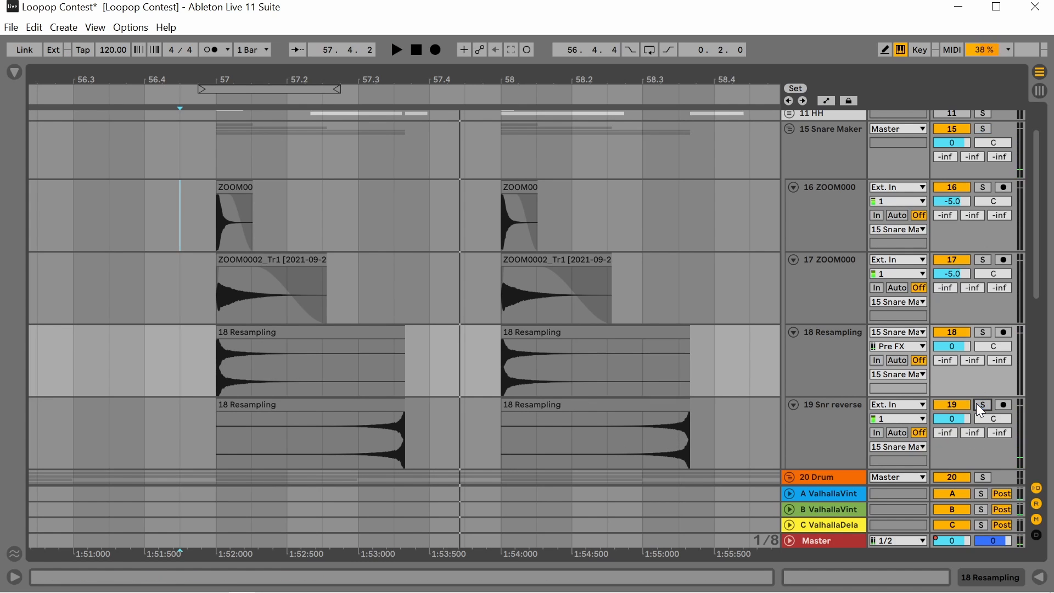
# Unfold the 23 SNR Leyers group and the 22 Snare track inside the 20 Drum group.
pyautogui.scroll(-5, 557, 355)
pyautogui.scroll(-4, 557, 355)
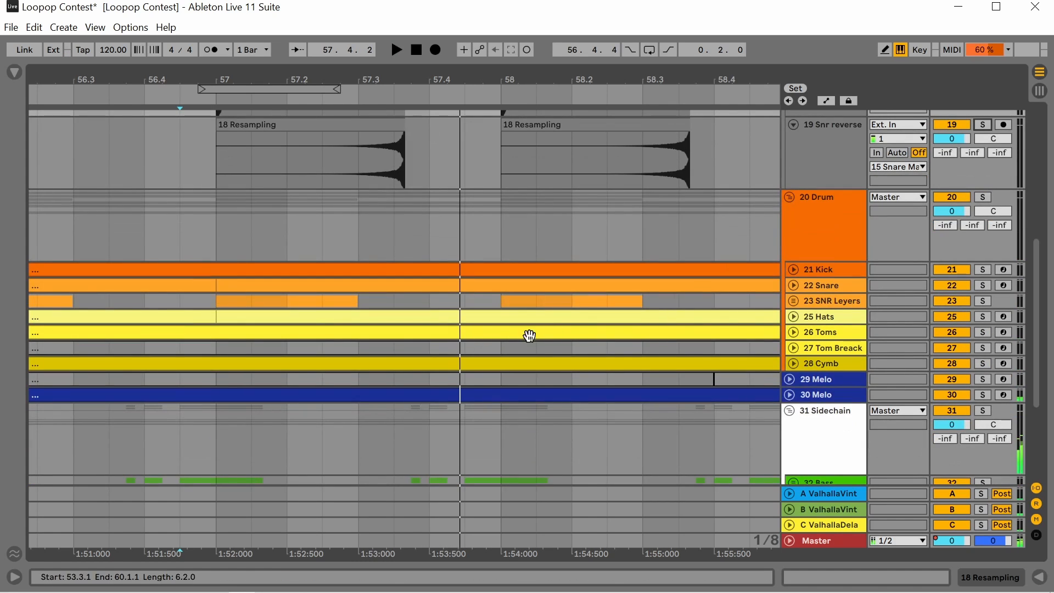
pyautogui.click(793, 301)
pyautogui.click(794, 284)
pyautogui.scroll(-2, 601, 357)
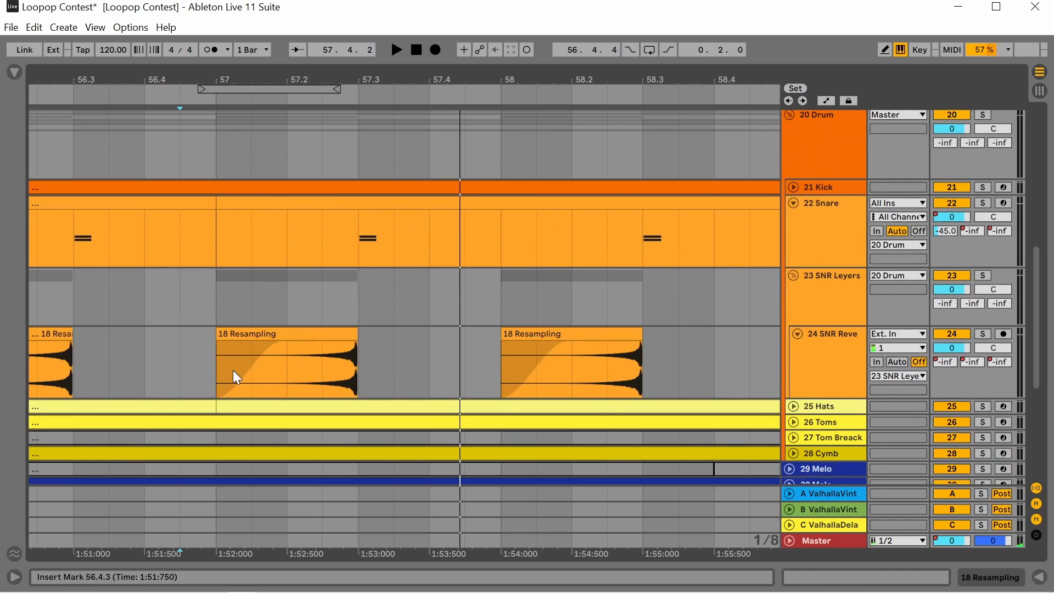
# Solo 22 Snare and 23 SNR Leyers together, play them from 57.1.1, and unsolo both.
pyautogui.click(817, 255)
pyautogui.keyDown('shift'); pyautogui.click(863, 277); pyautogui.keyUp('shift')
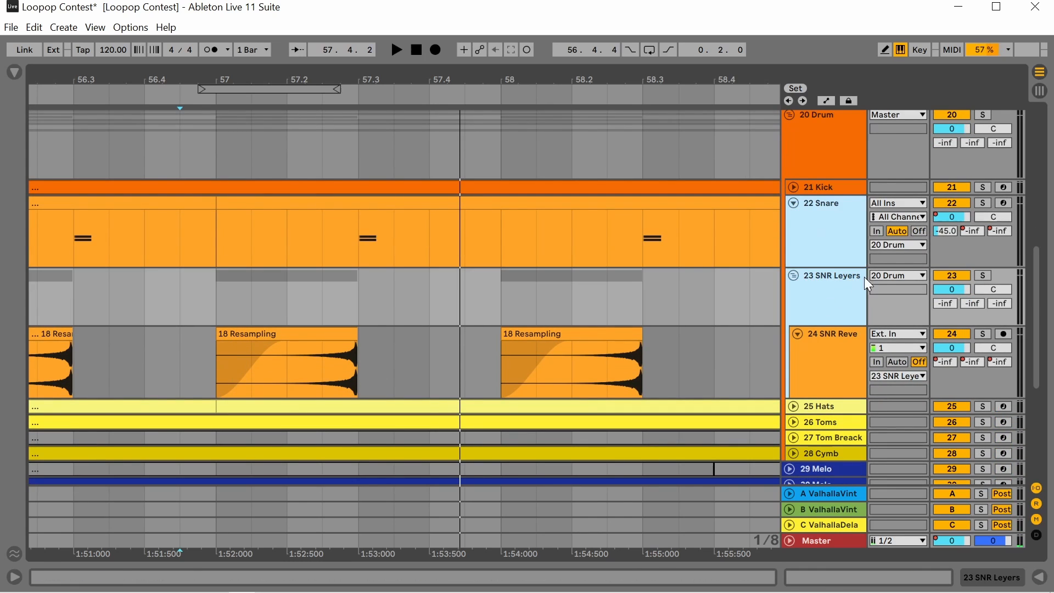
pyautogui.click(983, 204)
pyautogui.click(245, 299)
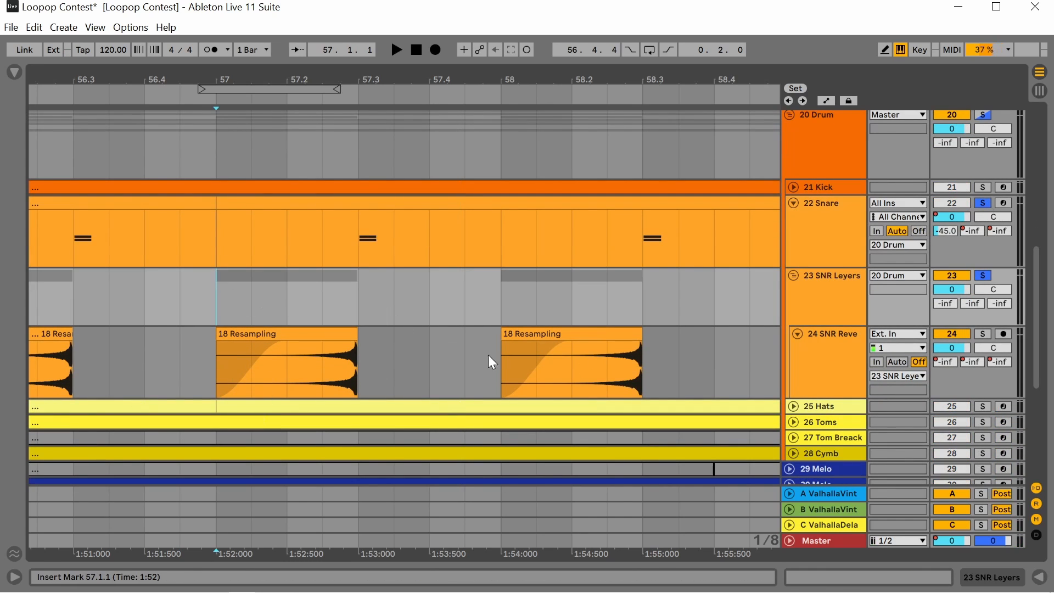
pyautogui.press('space')
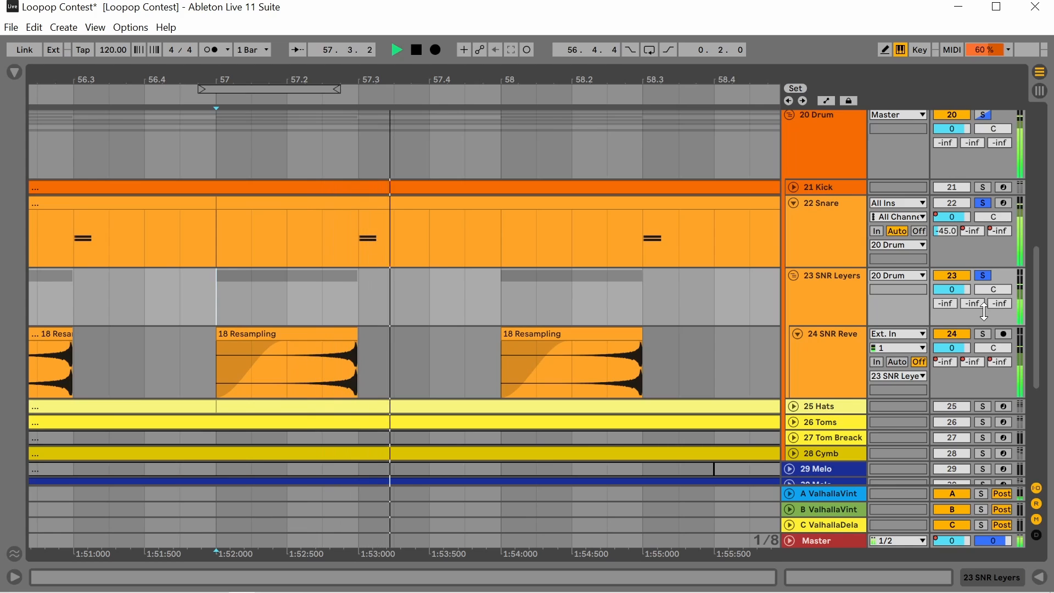
pyautogui.press('space')
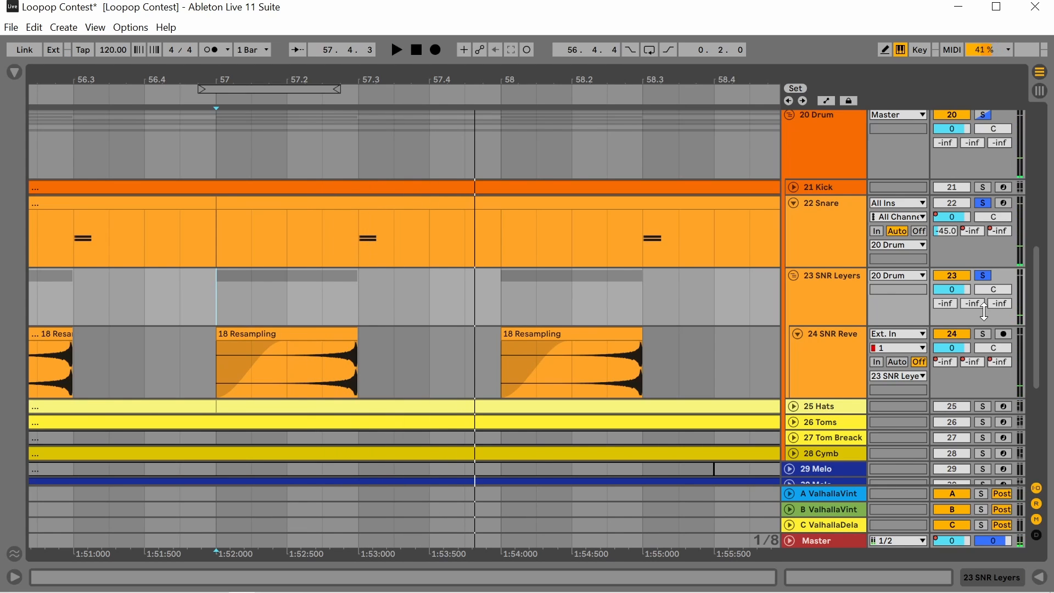
pyautogui.click(982, 203)
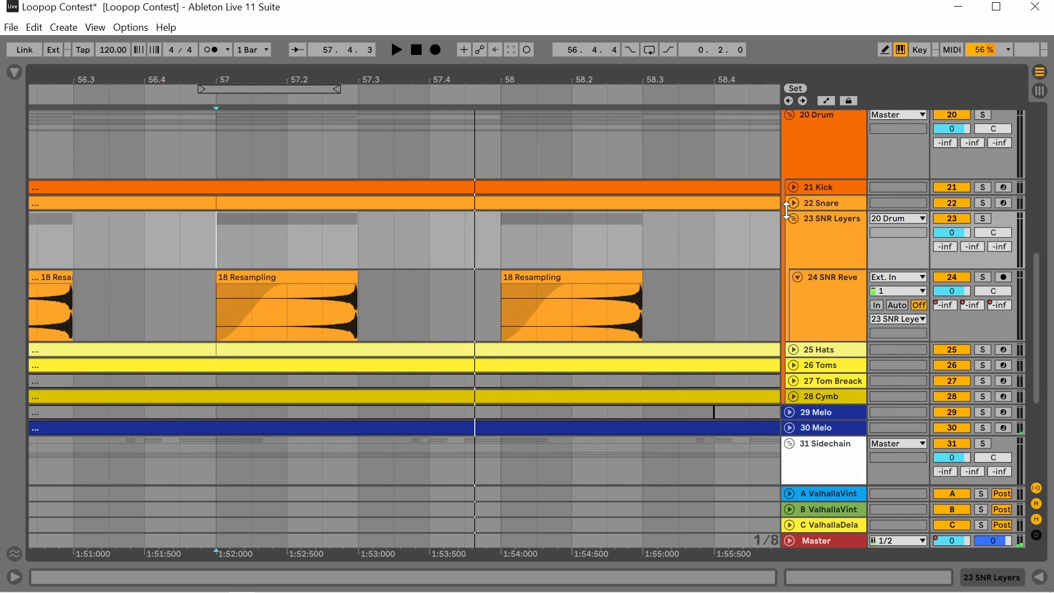
# Fold the 22 Snare track, the 24 SNR Reverse track and the 23 SNR Leyers group.
pyautogui.click(794, 202)
pyautogui.scroll(-4, 611, 243)
pyautogui.scroll(-3, 449, 263)
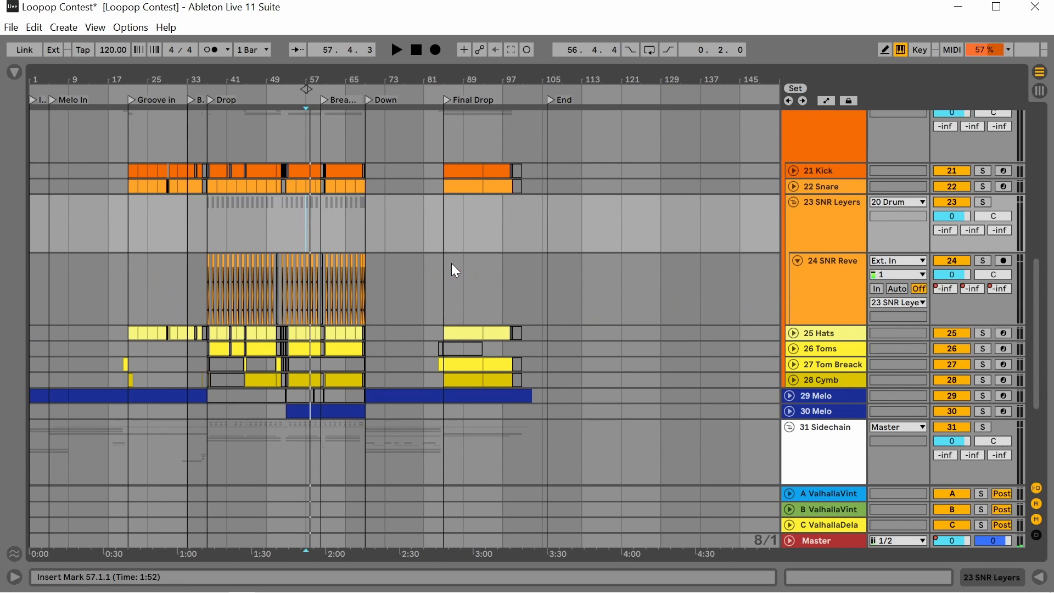
pyautogui.scroll(-2, 577, 251)
pyautogui.click(802, 227)
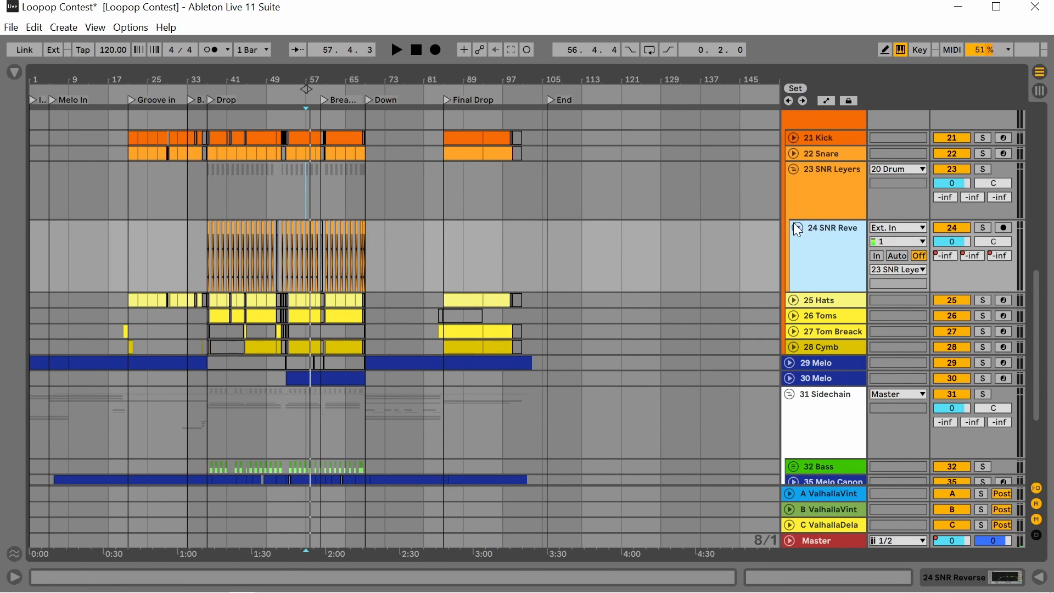
pyautogui.click(797, 229)
pyautogui.click(793, 169)
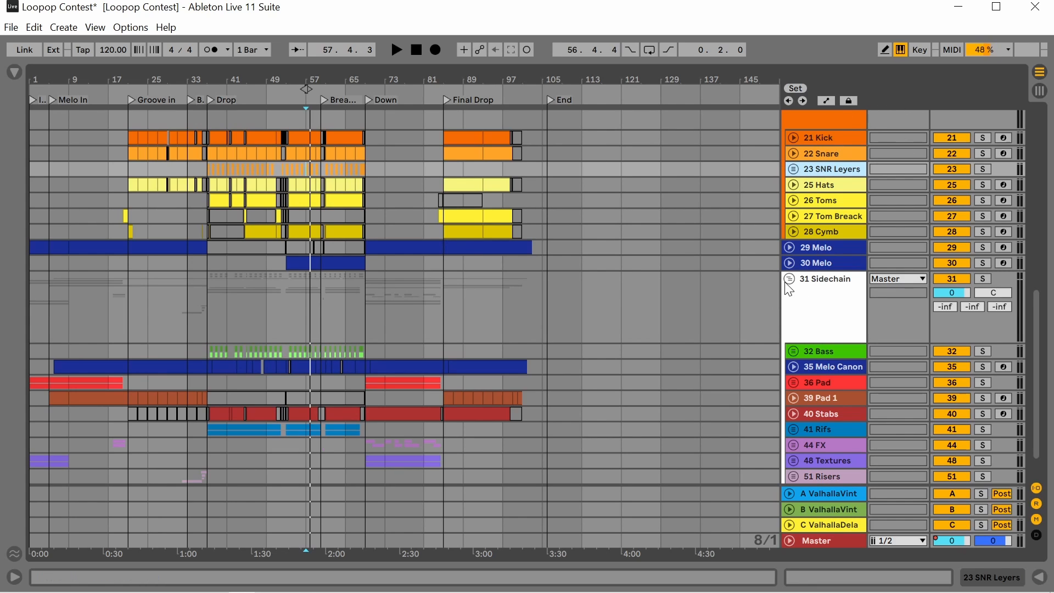
# Show the 31 Sidechain group's devices and examine the first Duck Buddy's trigger source options and the tracks the group contains.
pyautogui.doubleClick(820, 296)
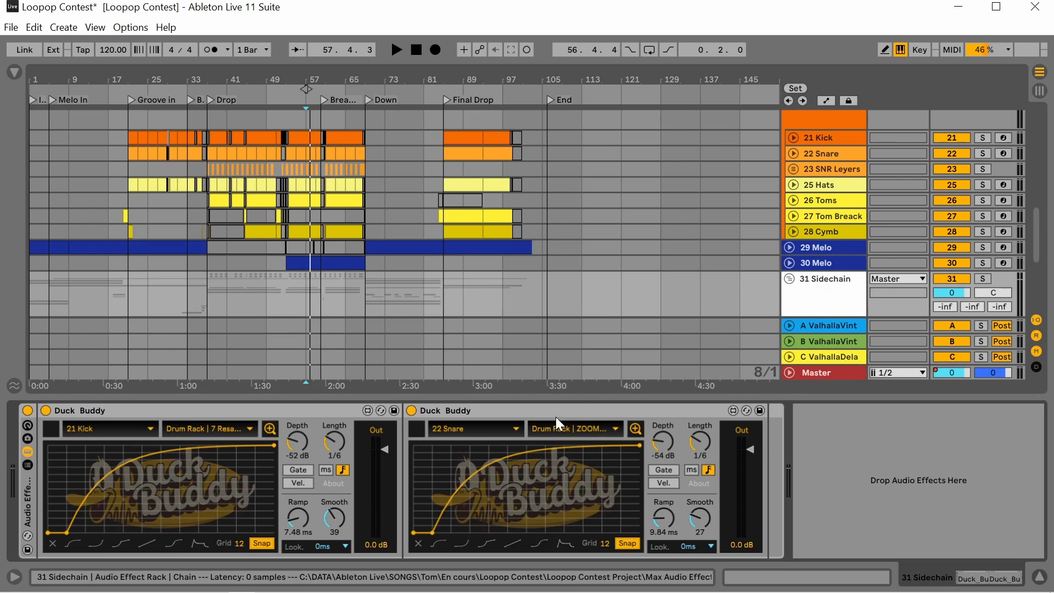
pyautogui.scroll(-4, 846, 254)
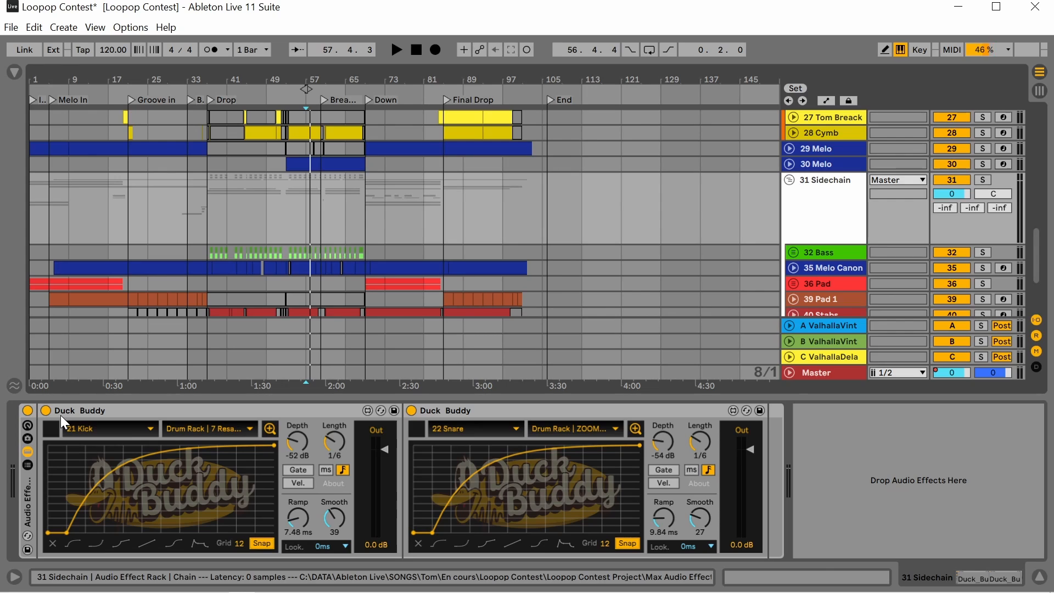
pyautogui.click(92, 427)
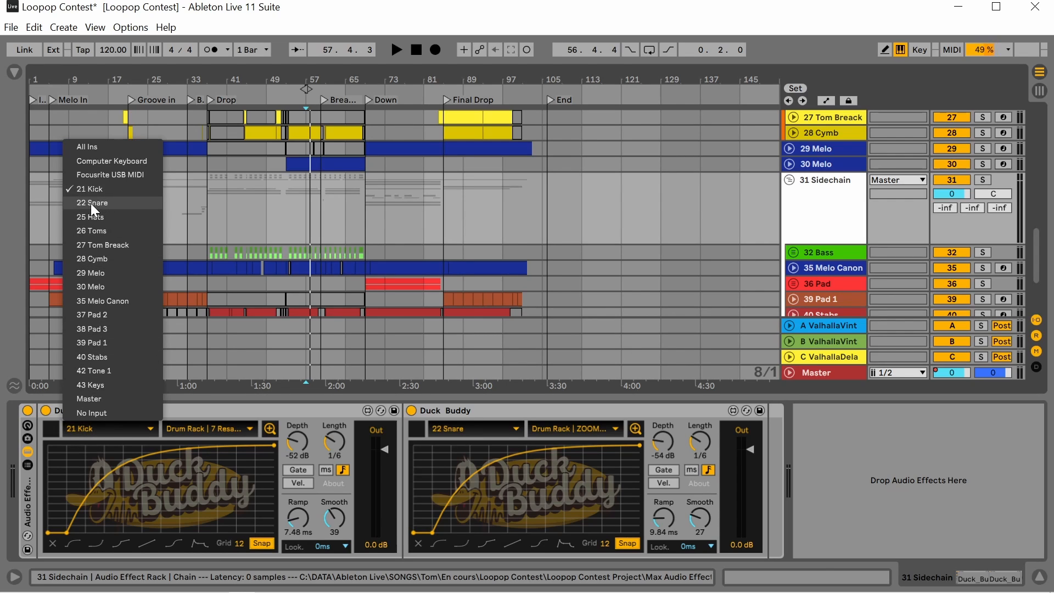
pyautogui.click(209, 421)
pyautogui.click(209, 424)
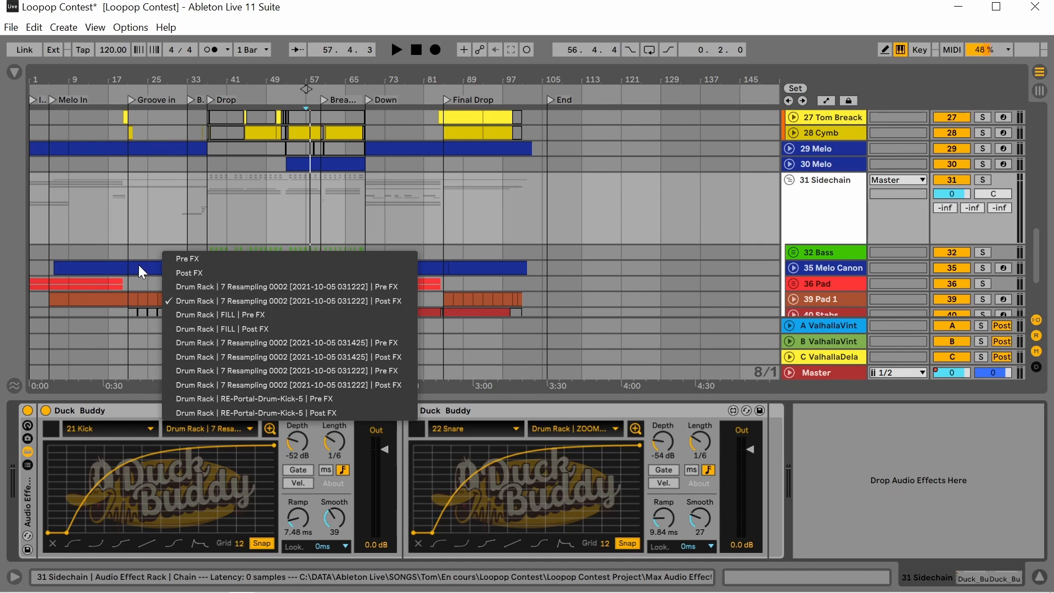
pyautogui.click(943, 458)
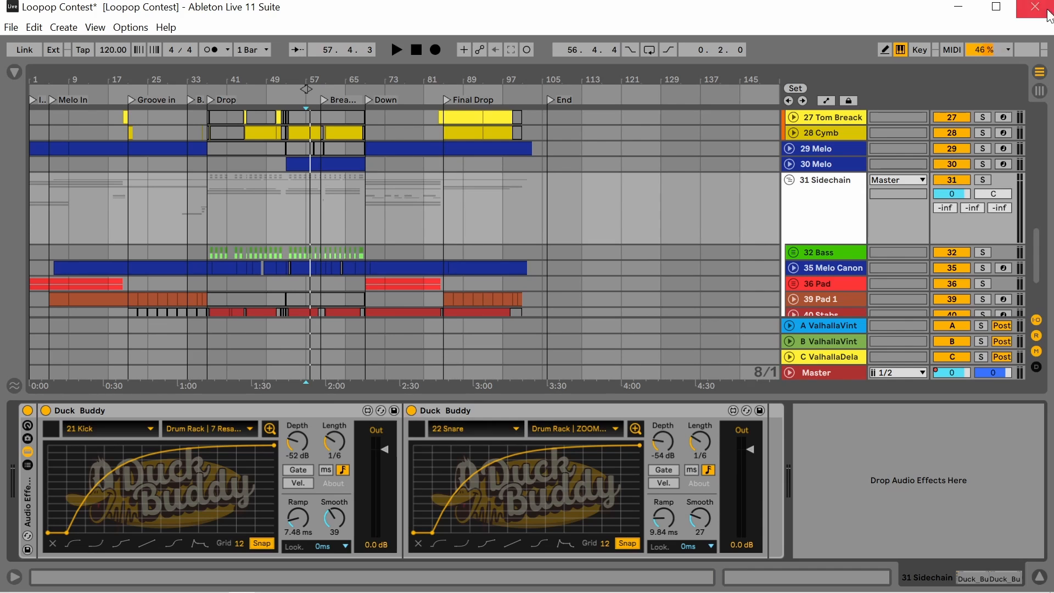
pyautogui.scroll(-3, 905, 176)
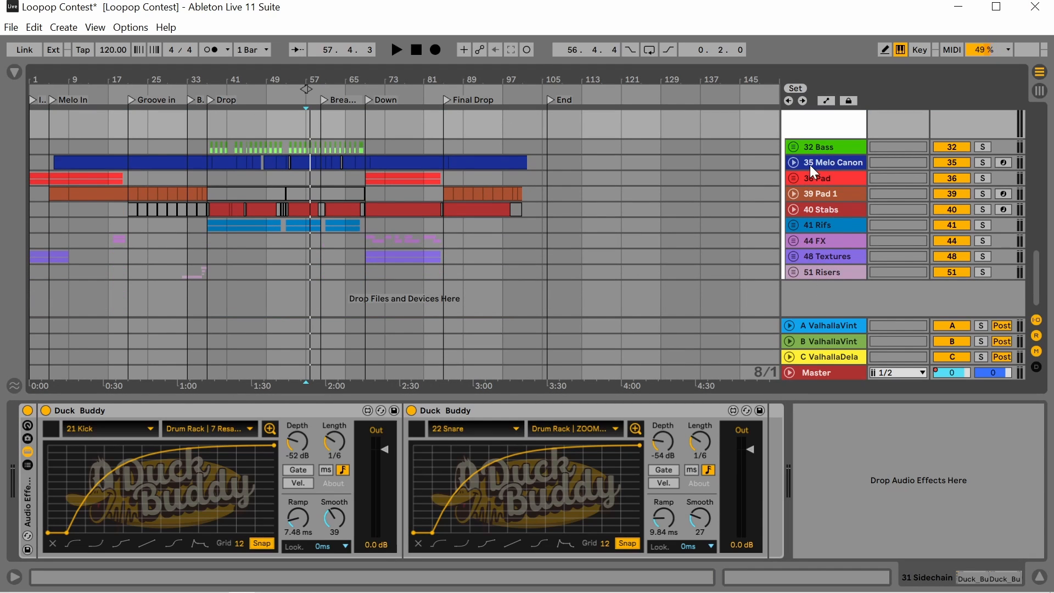
pyautogui.scroll(5, 812, 170)
pyautogui.scroll(-3, 829, 189)
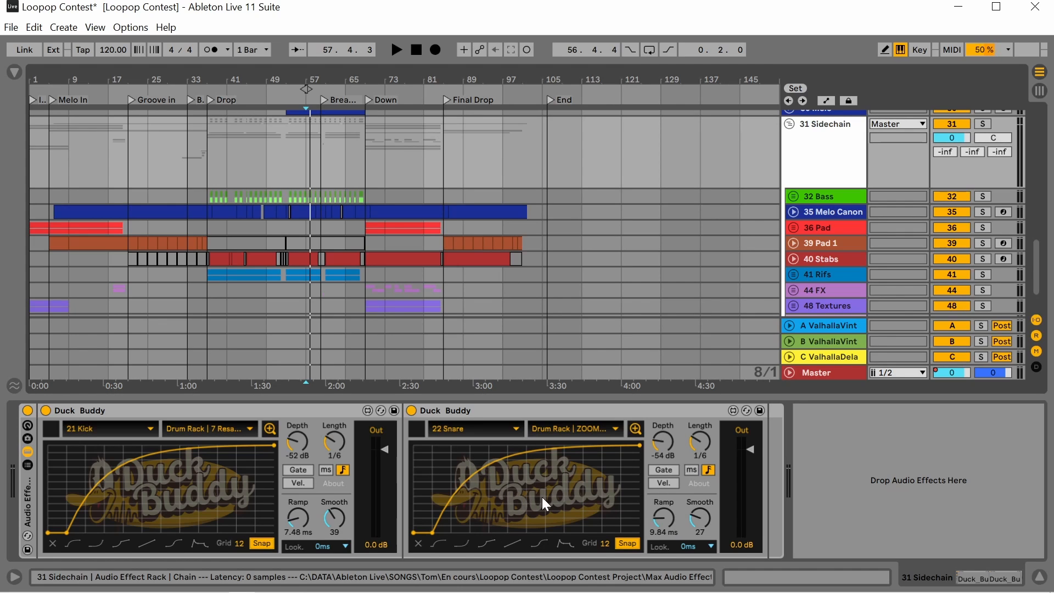
# Try reshaping the ducking curve of the 22 Snare Duck Buddy with extra breakpoints, and undo the changes.
pyautogui.click(468, 485)
pyautogui.click(542, 462)
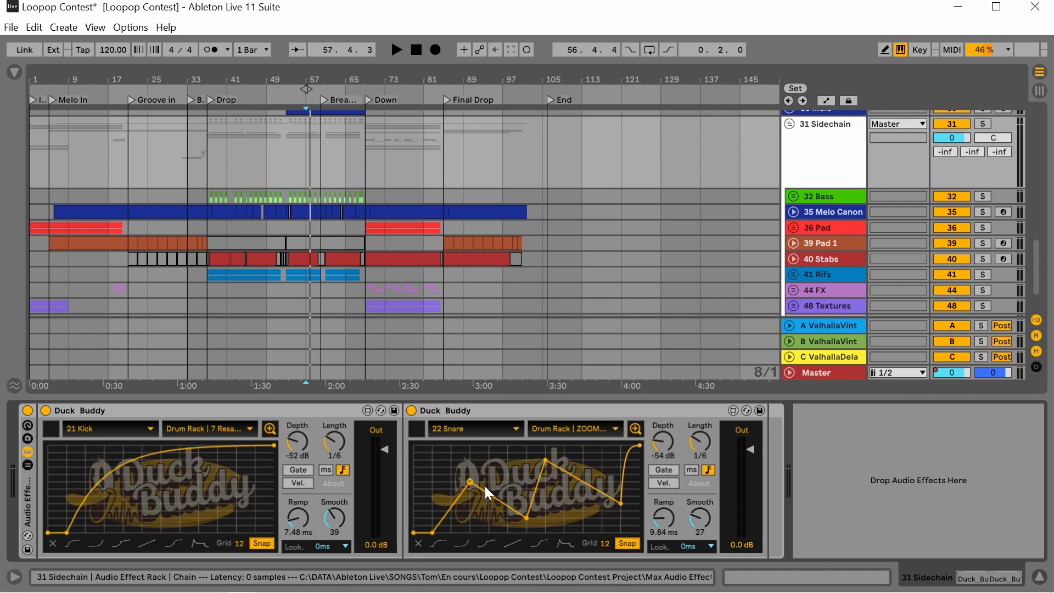
pyautogui.hotkey('ctrl', 'z')
pyautogui.hotkey('ctrl', 'z')
pyautogui.hotkey('ctrl', 'z')
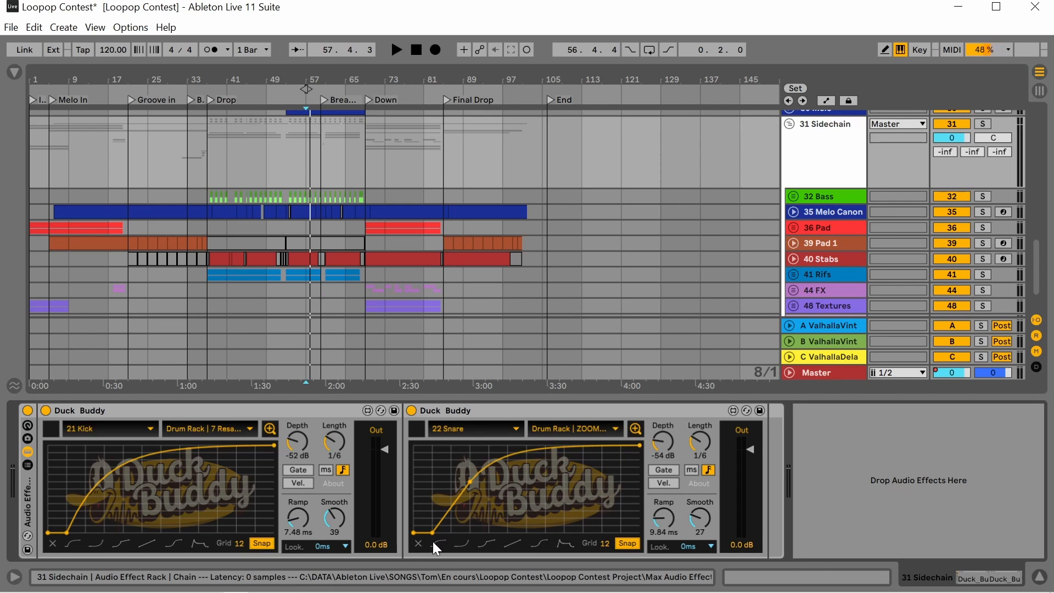
pyautogui.hotkey('ctrl', 'z')
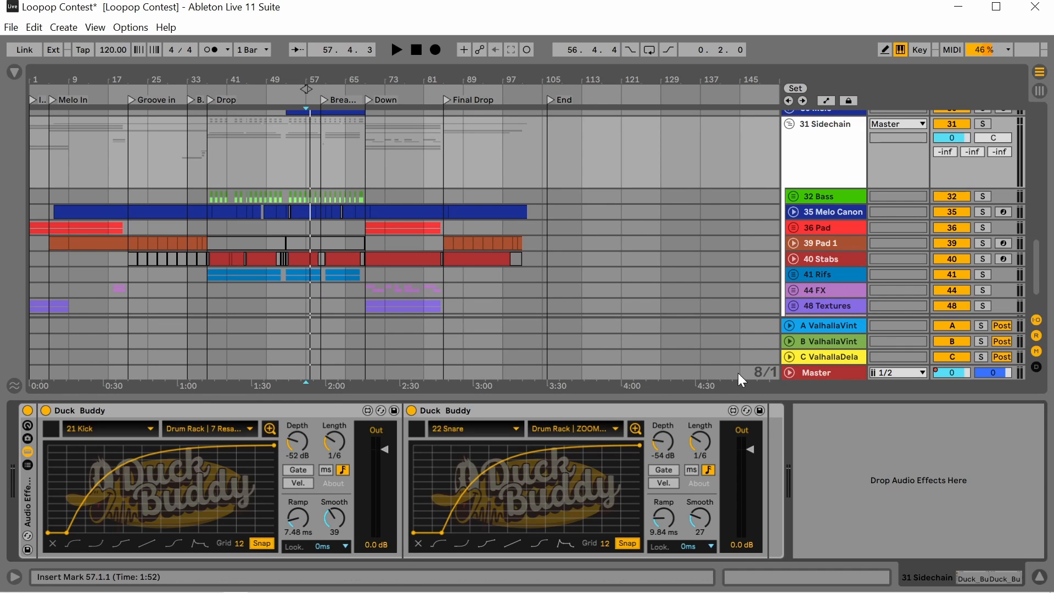
# Select the 22 Snare Duck Buddy and hide the device view.
pyautogui.click(541, 410)
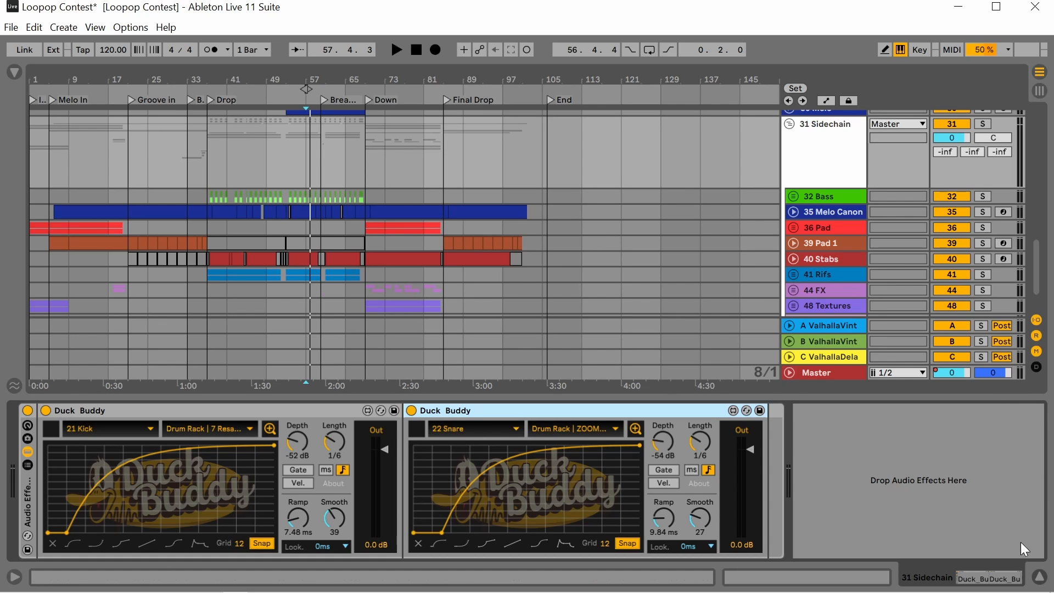
pyautogui.click(1040, 576)
# Select the 21 Kick track and show its device chain.
pyautogui.scroll(3, 814, 311)
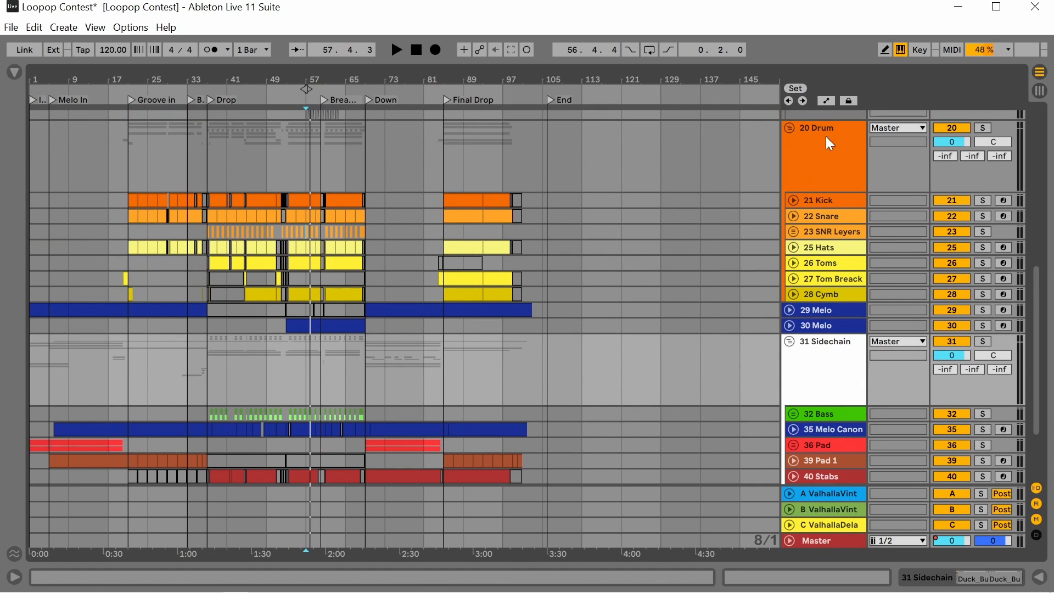
pyautogui.scroll(-3, 827, 351)
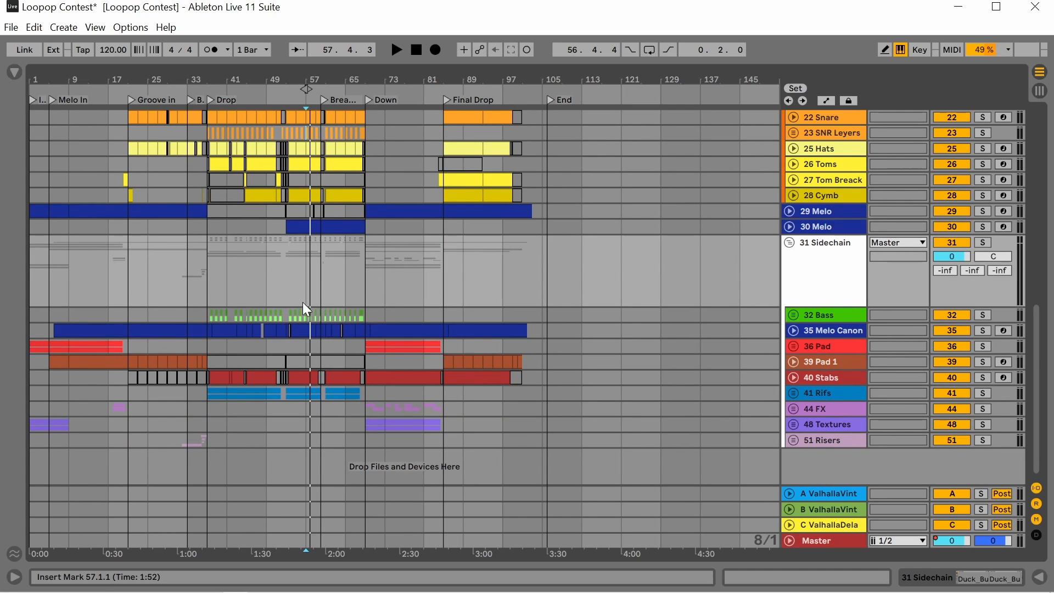
pyautogui.scroll(1, 211, 248)
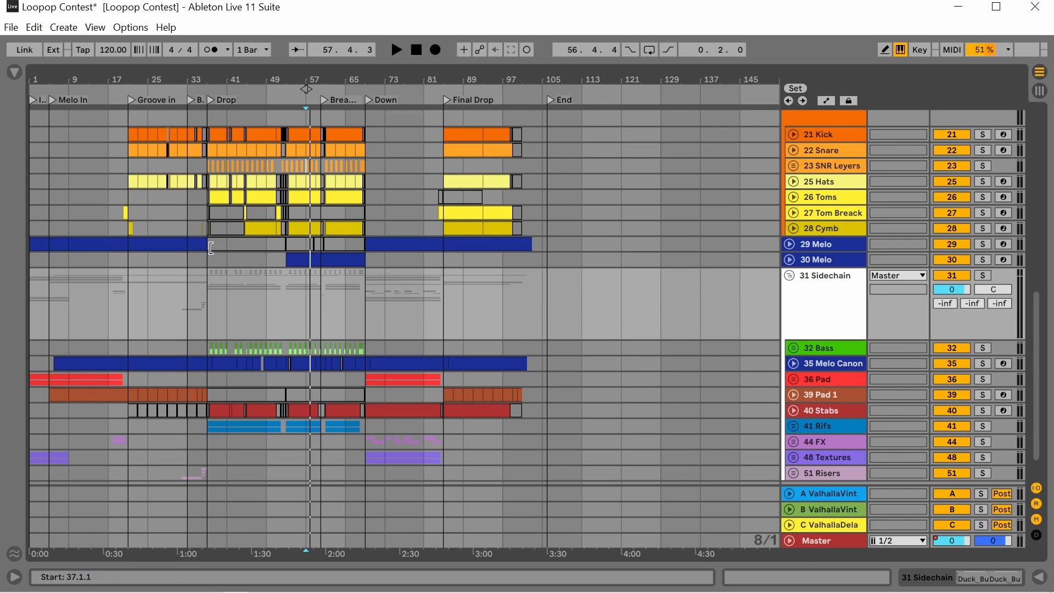
pyautogui.click(821, 138)
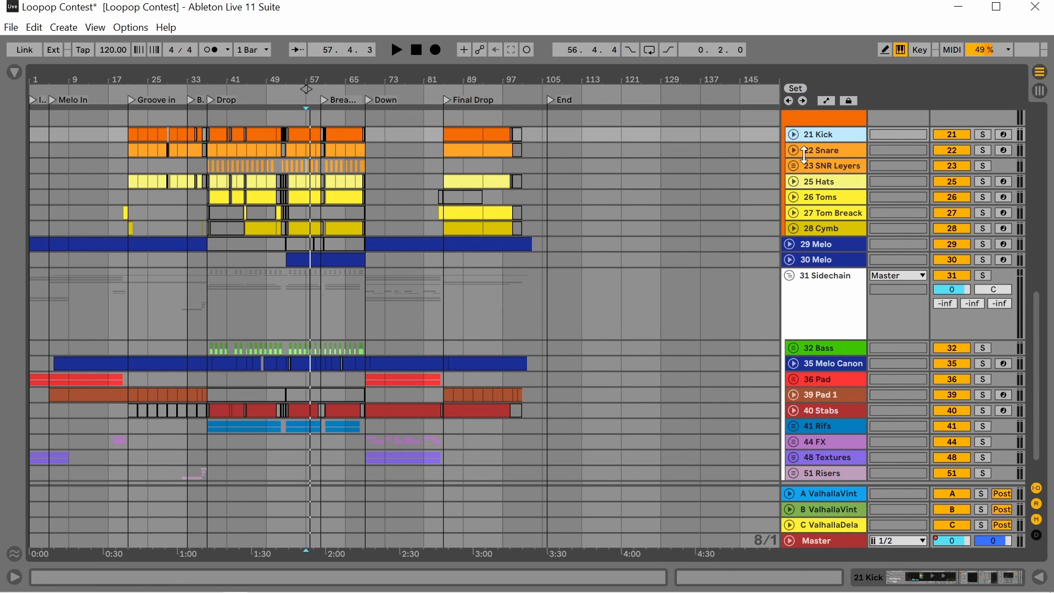
pyautogui.doubleClick(812, 137)
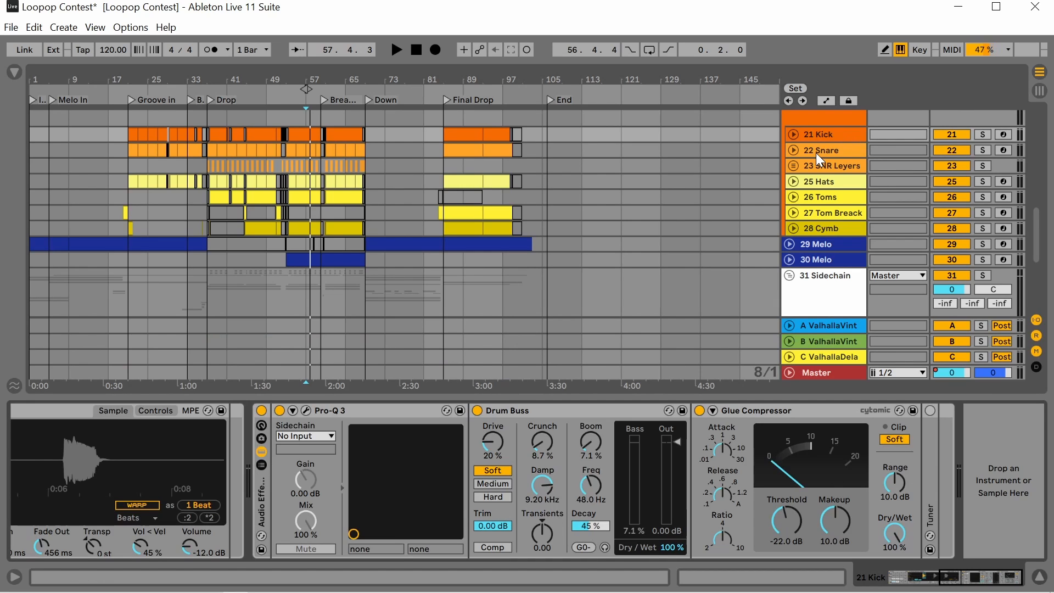
# Examine the 21 Kick device chain from the Drum Rack to the Glue Compressor, including its Pro-Q 3 equalizer curve.
pyautogui.moveTo(967, 571); pyautogui.dragTo(14, 566)
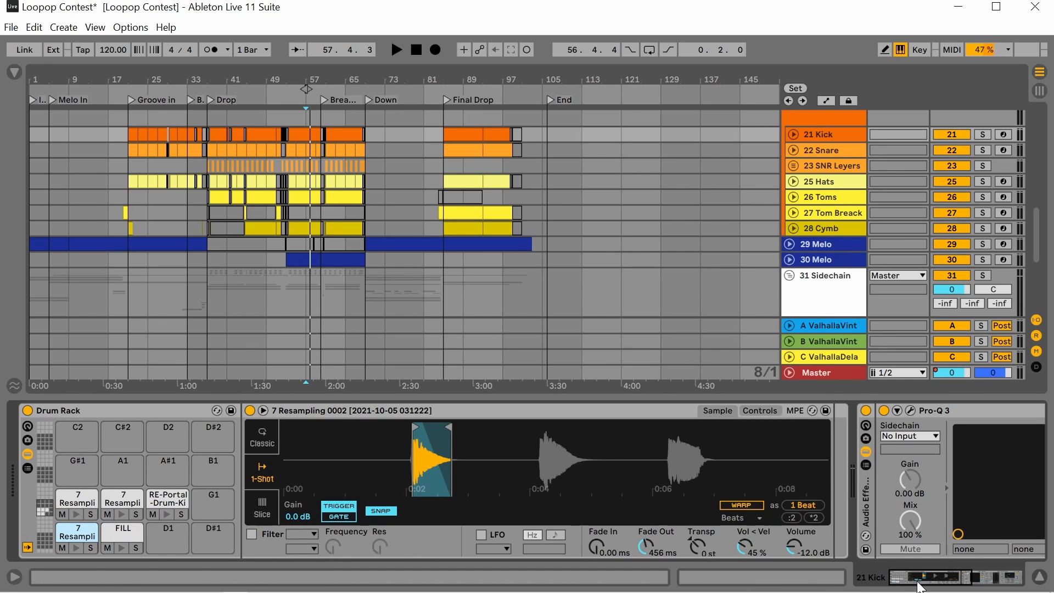
pyautogui.click(937, 580)
pyautogui.moveTo(934, 576); pyautogui.dragTo(970, 575)
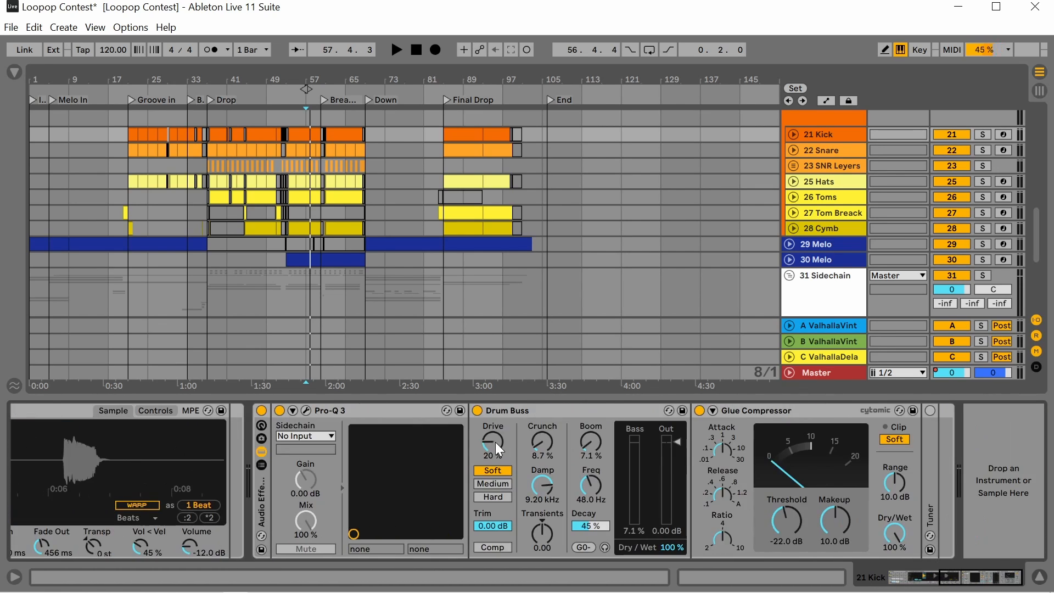
pyautogui.click(306, 410)
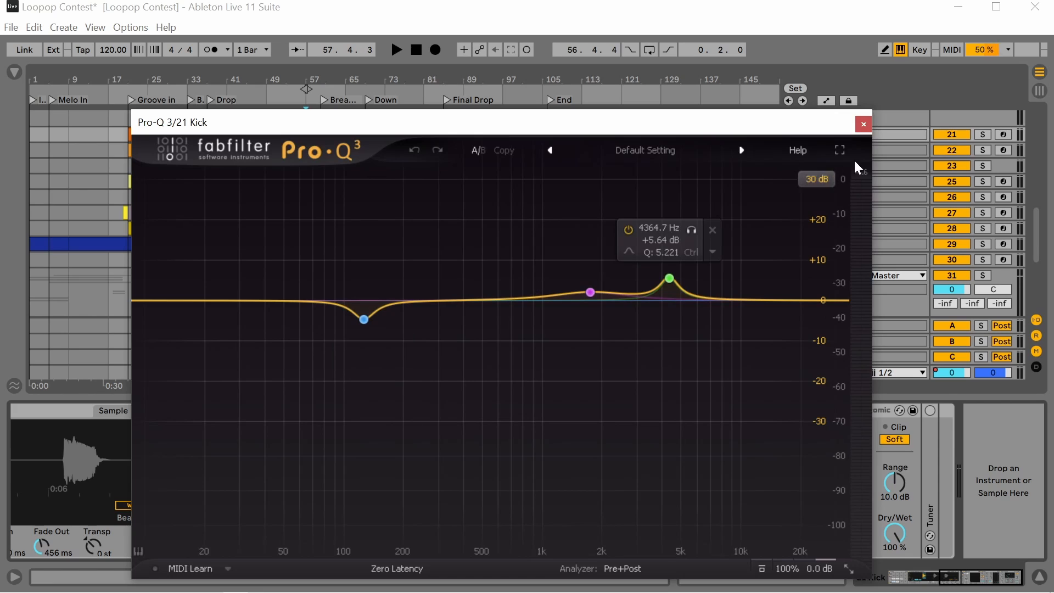
pyautogui.click(863, 125)
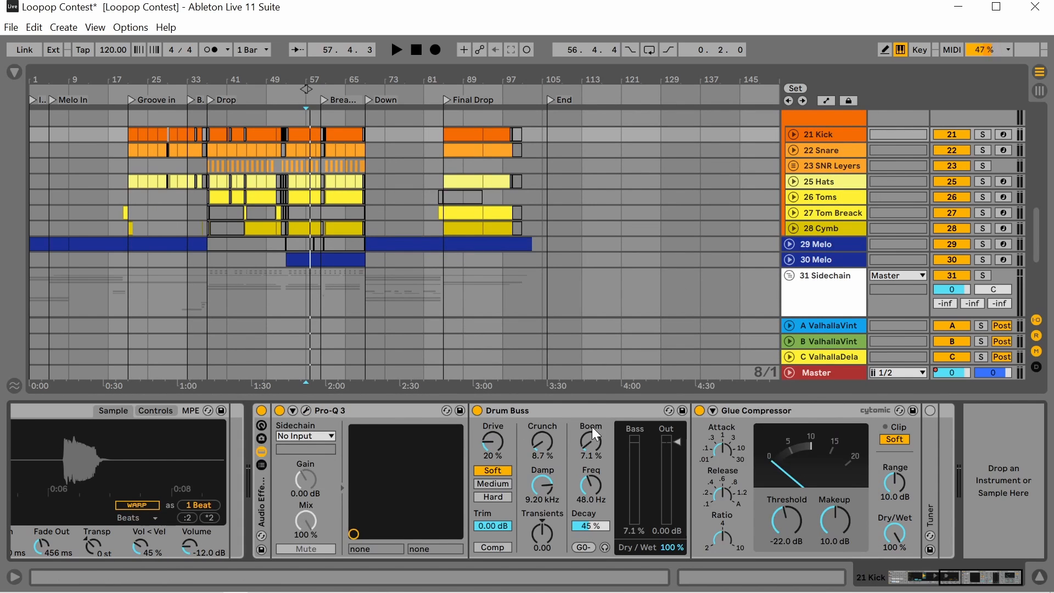
# Show the 22 Snare track's devices and inspect its Pro-Q 3 equalizer curve.
pyautogui.click(818, 150)
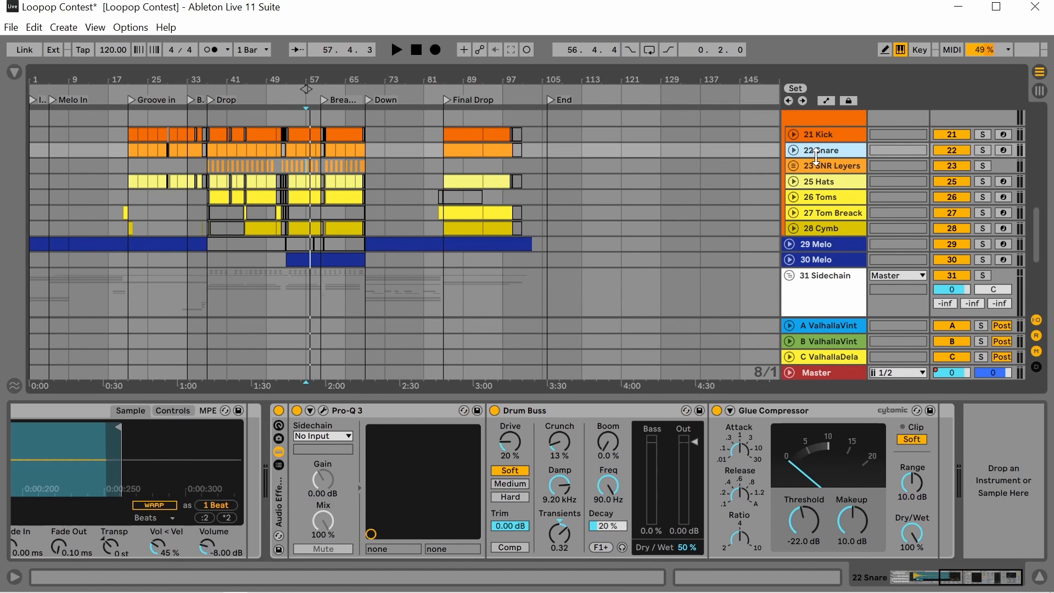
pyautogui.click(324, 412)
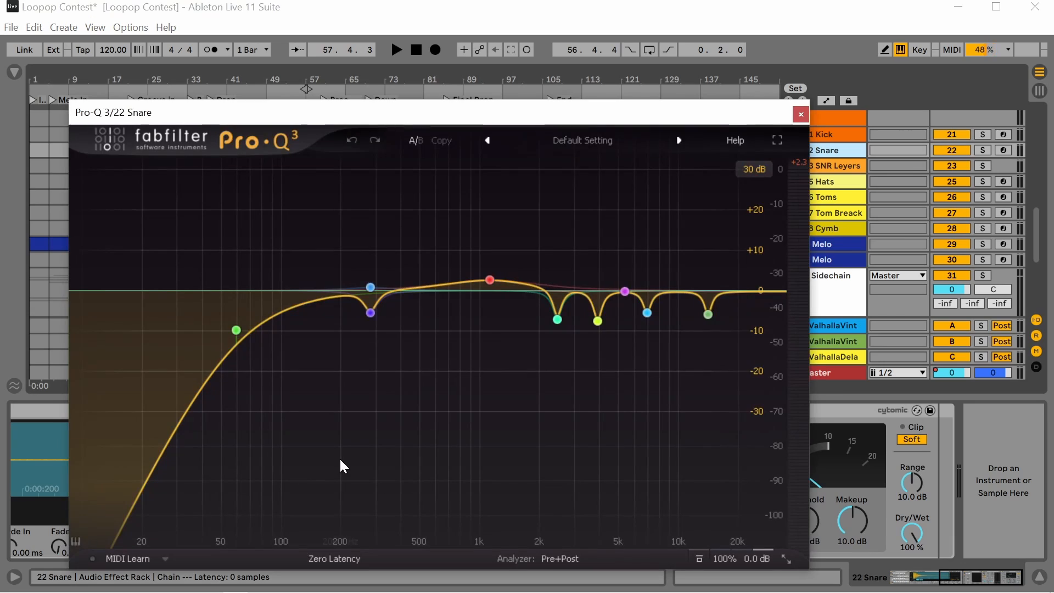
pyautogui.click(800, 114)
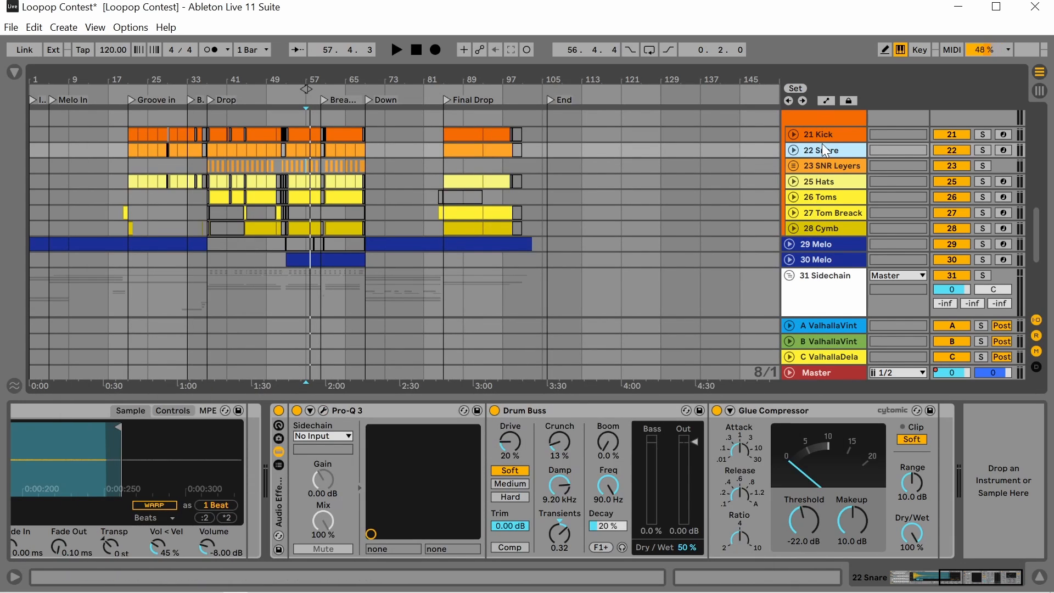
# Check the 23 SNR Leyers group, and show the 25 Hats effects with the Redux device selected.
pyautogui.click(819, 171)
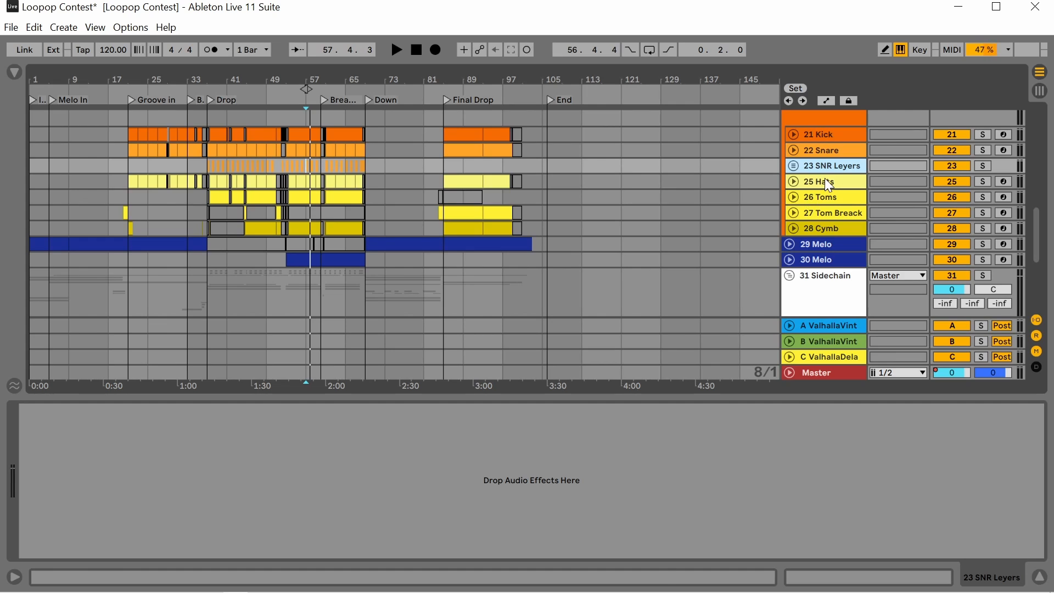
pyautogui.click(826, 179)
pyautogui.moveTo(917, 572); pyautogui.dragTo(971, 561)
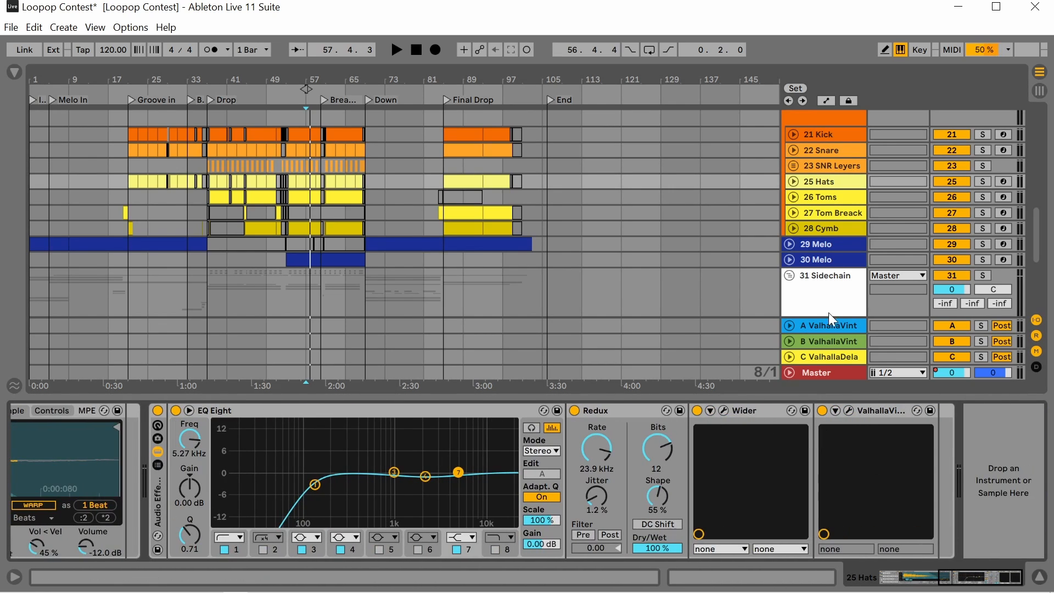
pyautogui.click(611, 411)
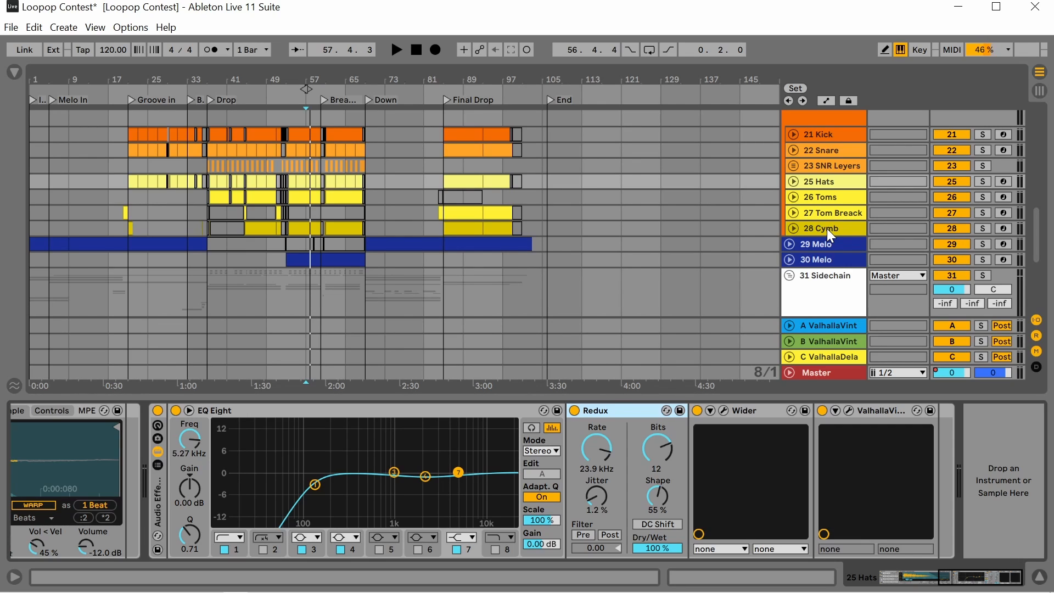
# Compare the device chains of the 26 Toms and 27 Tom Breack tracks, returning to 26 Toms.
pyautogui.click(824, 195)
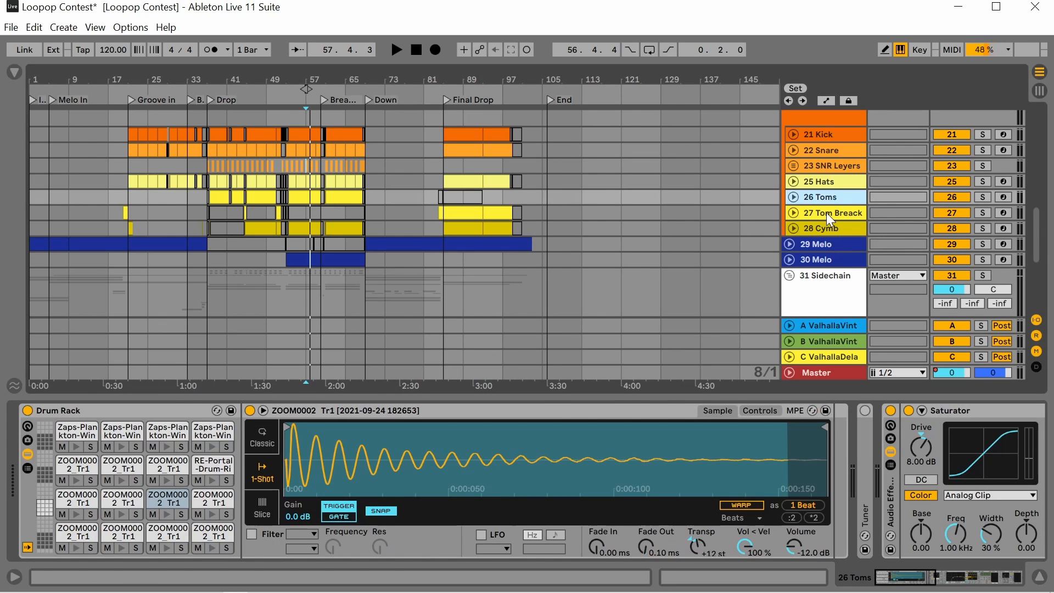
pyautogui.click(826, 213)
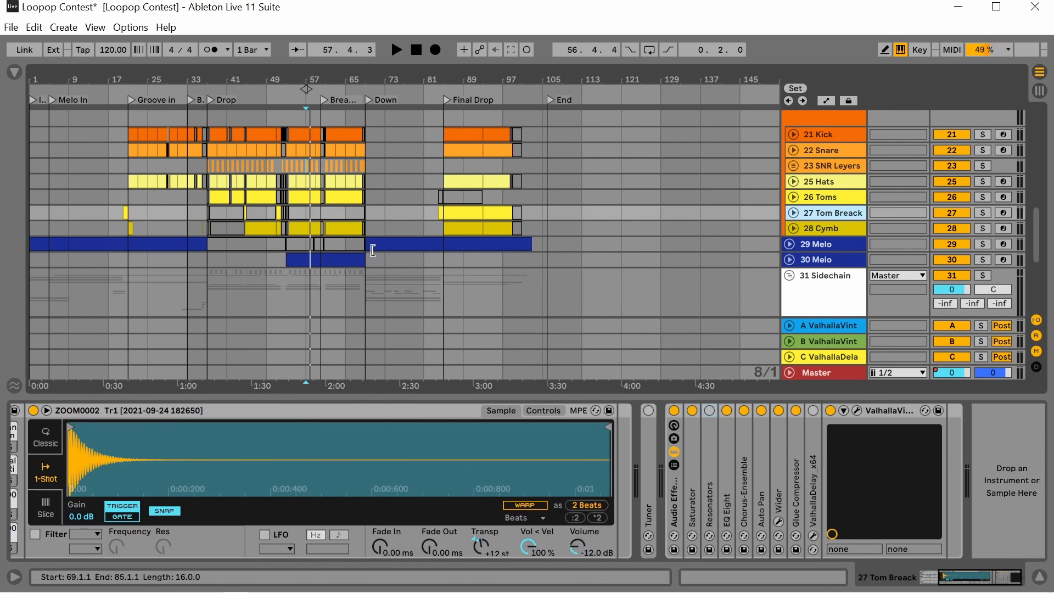
pyautogui.click(830, 198)
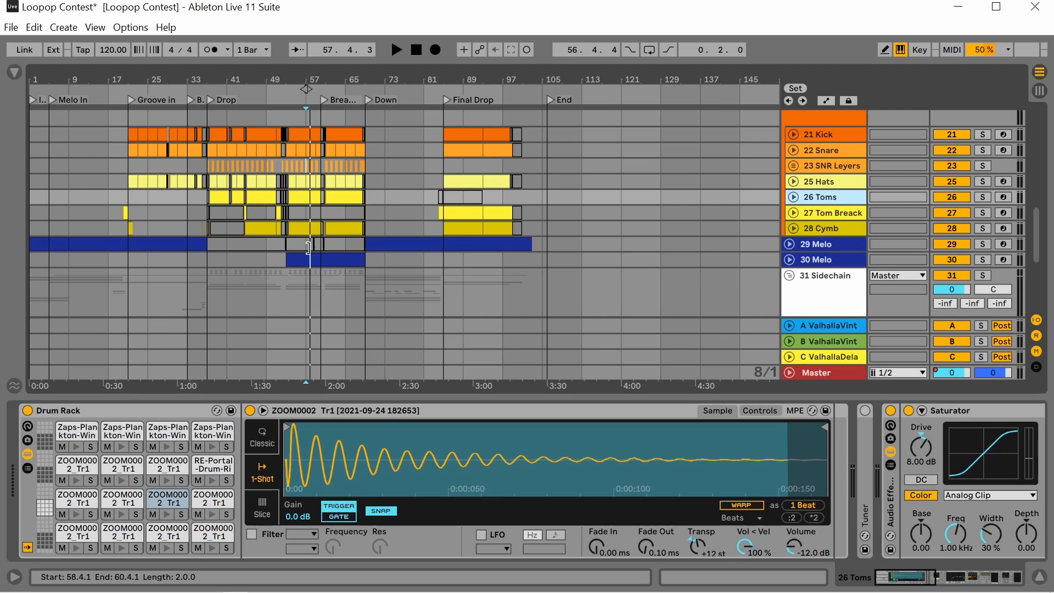
# Unfold the 26 Toms track, solo it and play it from about bar 53 in the Drop section.
pyautogui.scroll(5, 244, 211)
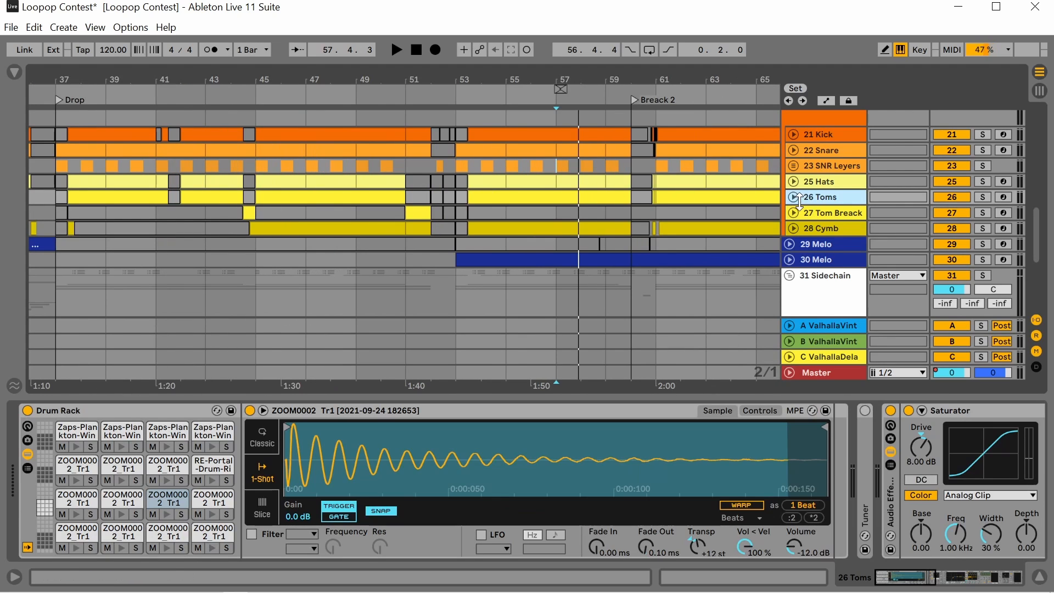
pyautogui.click(793, 197)
pyautogui.click(468, 245)
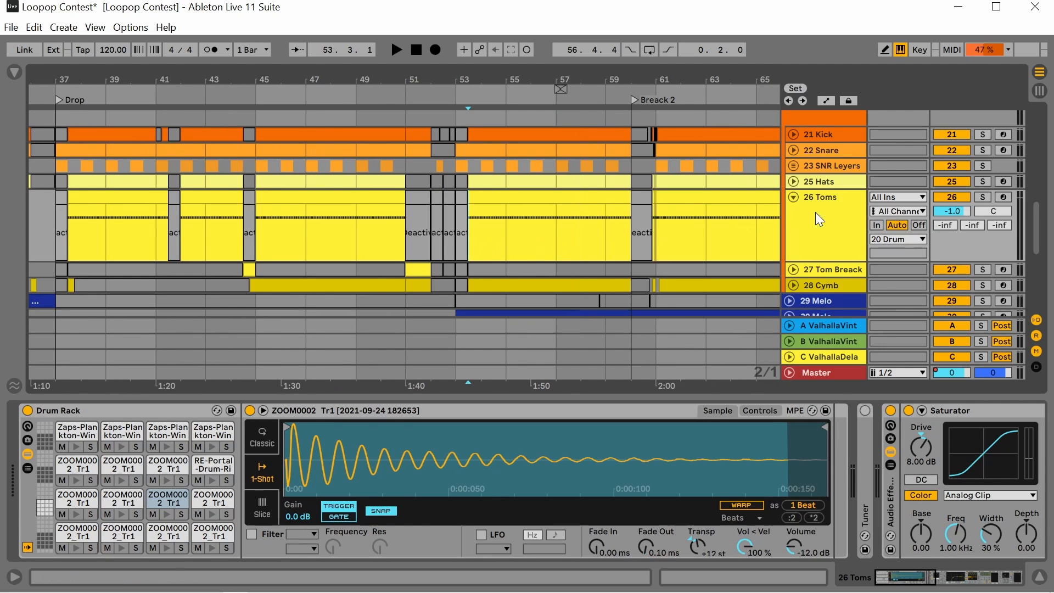
pyautogui.click(985, 196)
pyautogui.press('space')
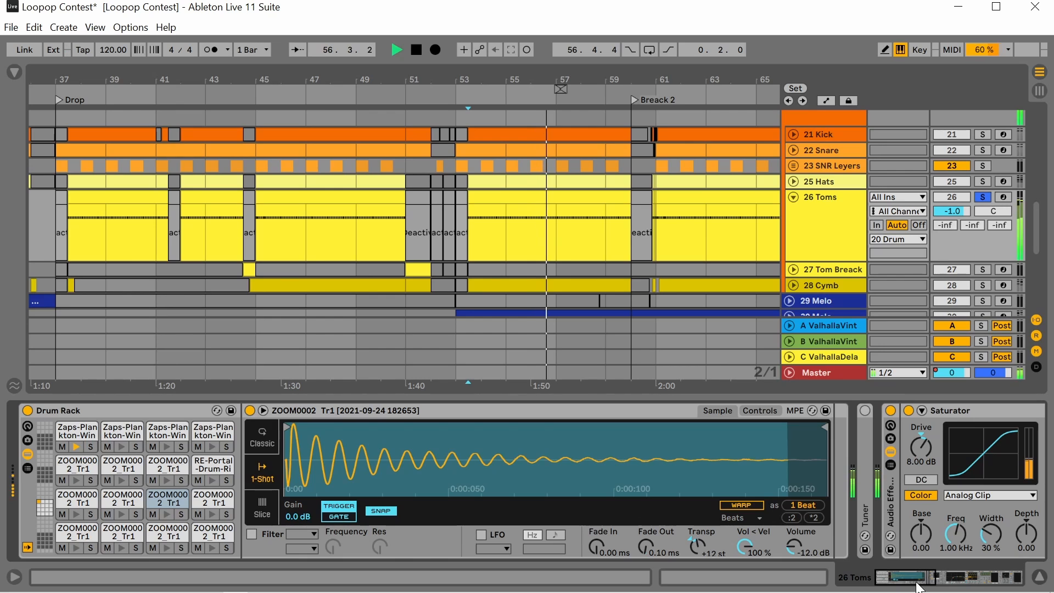
# Examine the note velocities of Zaps-Plankton-Winter-7 in the playing 26 Toms clip with an enlarged velocity lane, and return to the arrangement.
pyautogui.doubleClick(557, 202)
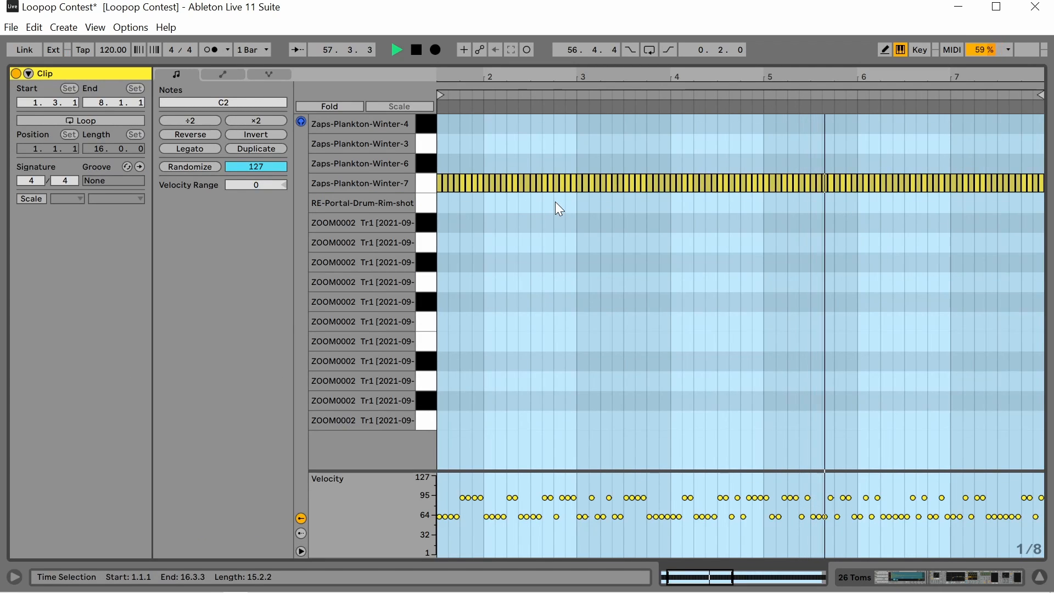
pyautogui.moveTo(631, 471); pyautogui.dragTo(628, 247)
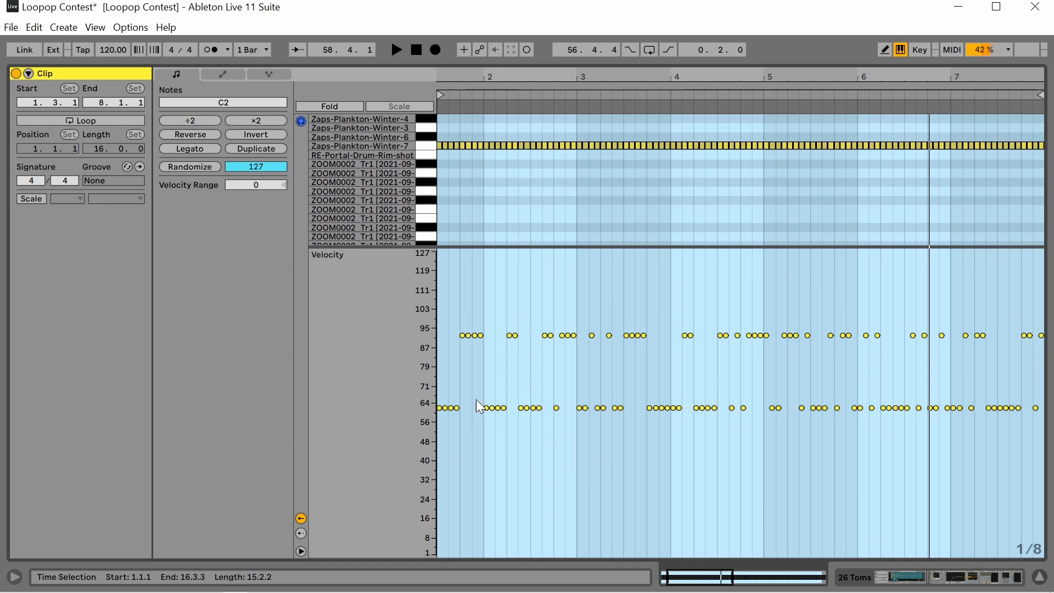
pyautogui.click(431, 146)
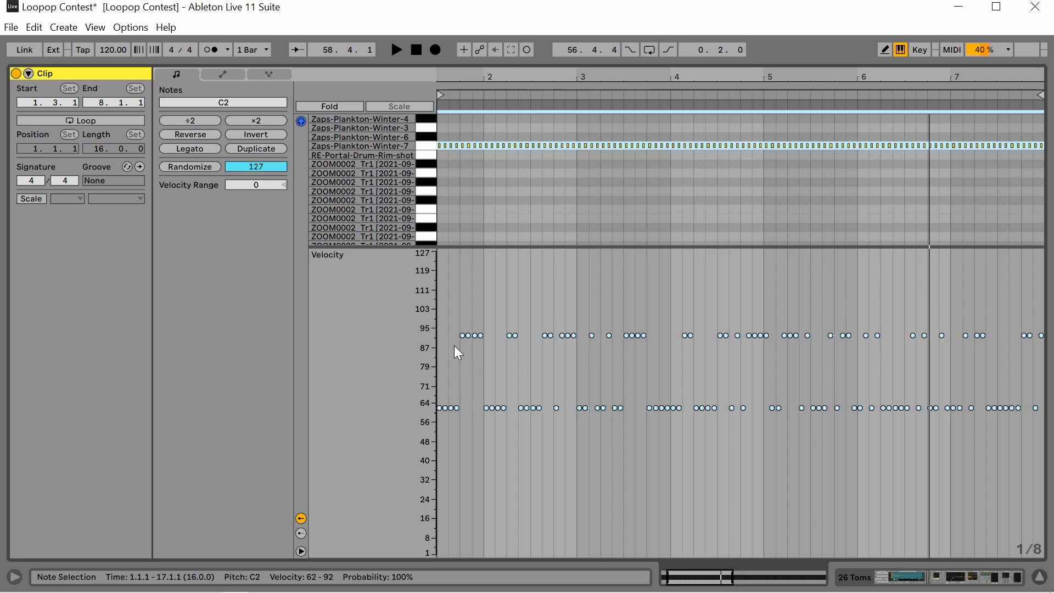
pyautogui.scroll(4, 462, 356)
pyautogui.scroll(-6, 462, 358)
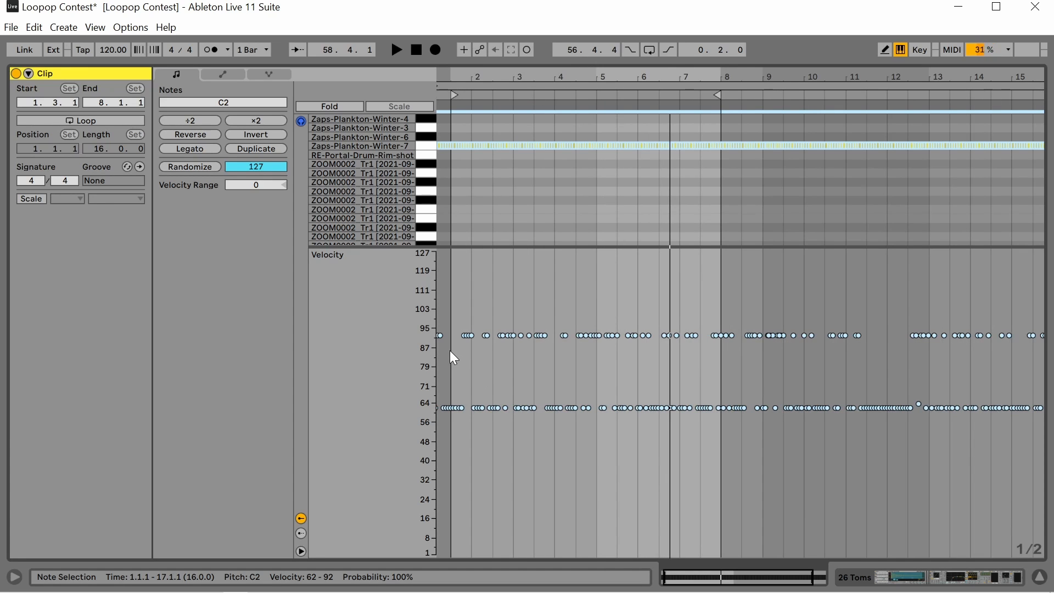
pyautogui.scroll(4, 456, 352)
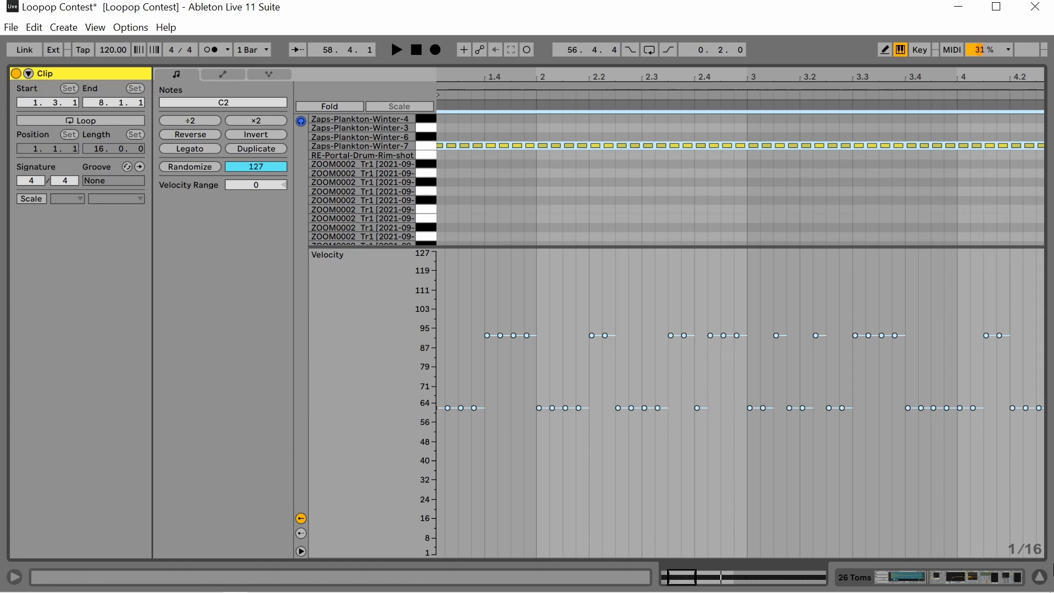
pyautogui.click(1040, 580)
pyautogui.scroll(4, 242, 277)
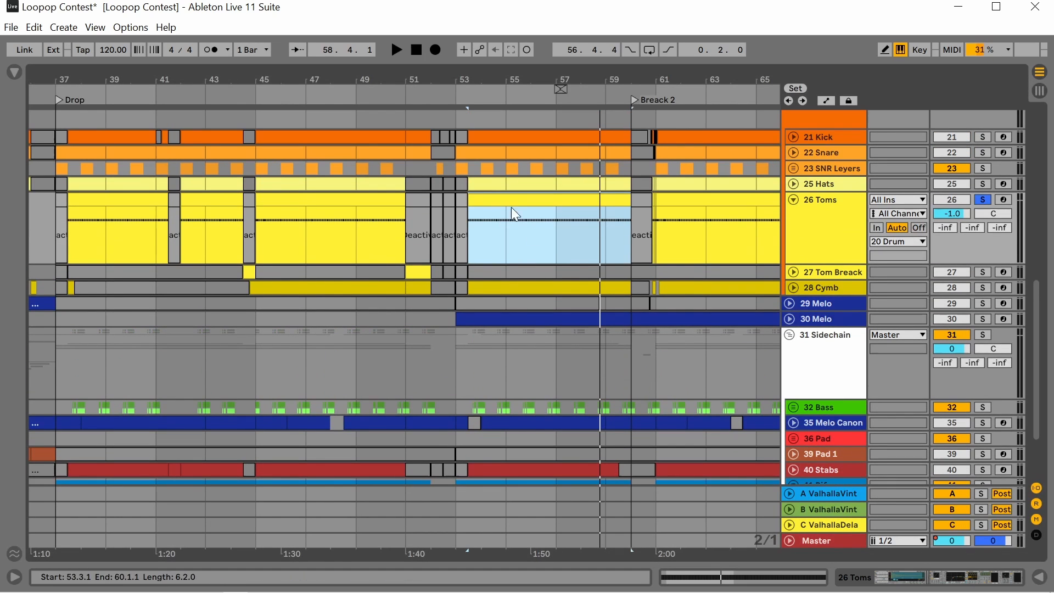
# Show the 26 Toms device chain and look through its Tuner, Saturator, EQ Eight, Chorus-Ensemble and Auto Pan.
pyautogui.doubleClick(819, 211)
pyautogui.moveTo(932, 577); pyautogui.dragTo(974, 568)
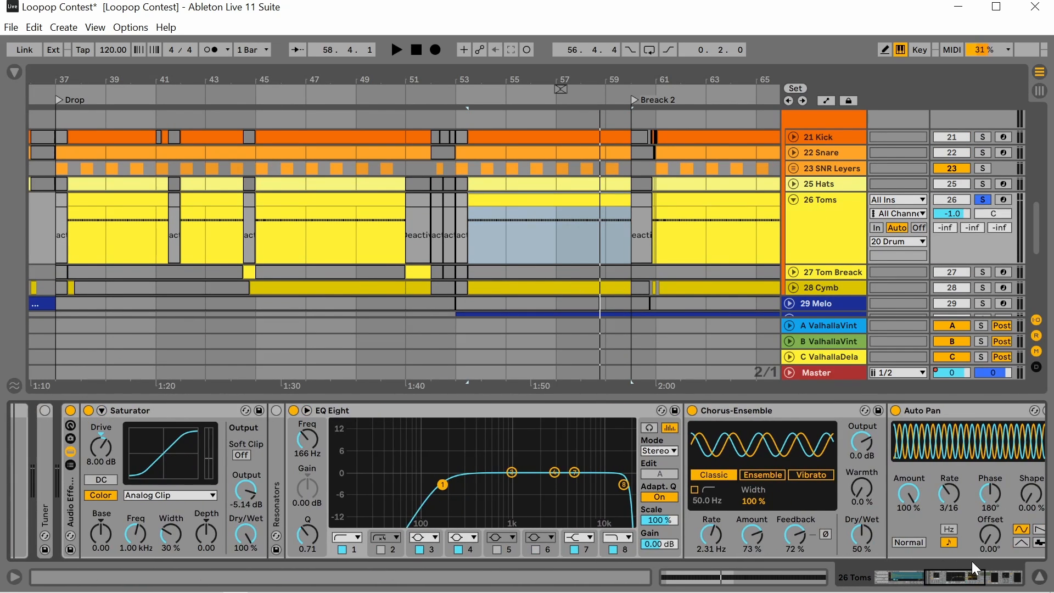
pyautogui.doubleClick(47, 513)
pyautogui.moveTo(940, 578); pyautogui.dragTo(927, 580)
pyautogui.doubleClick(361, 410)
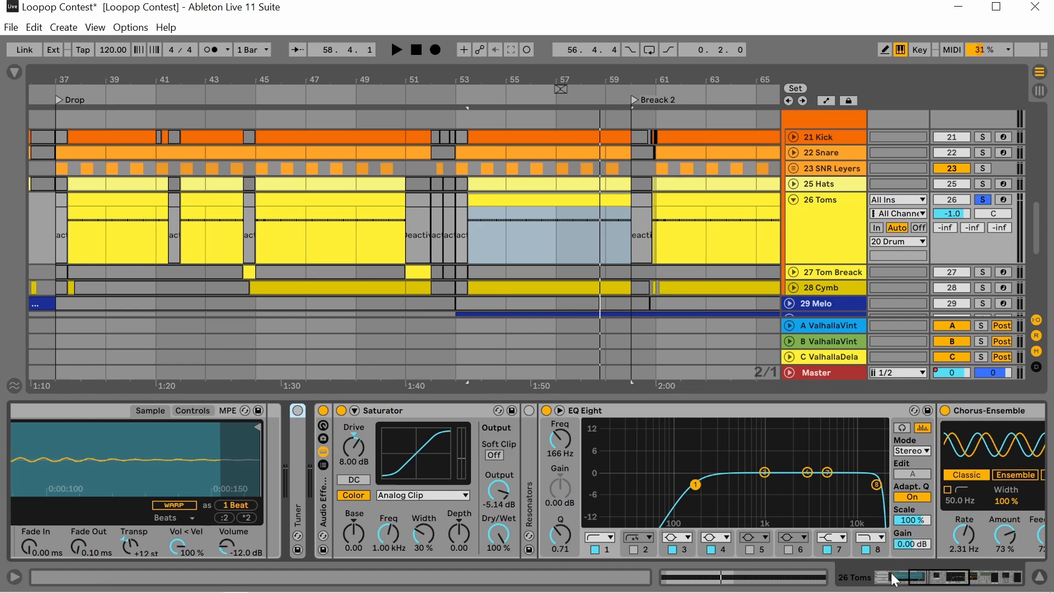
pyautogui.moveTo(924, 584); pyautogui.dragTo(936, 580)
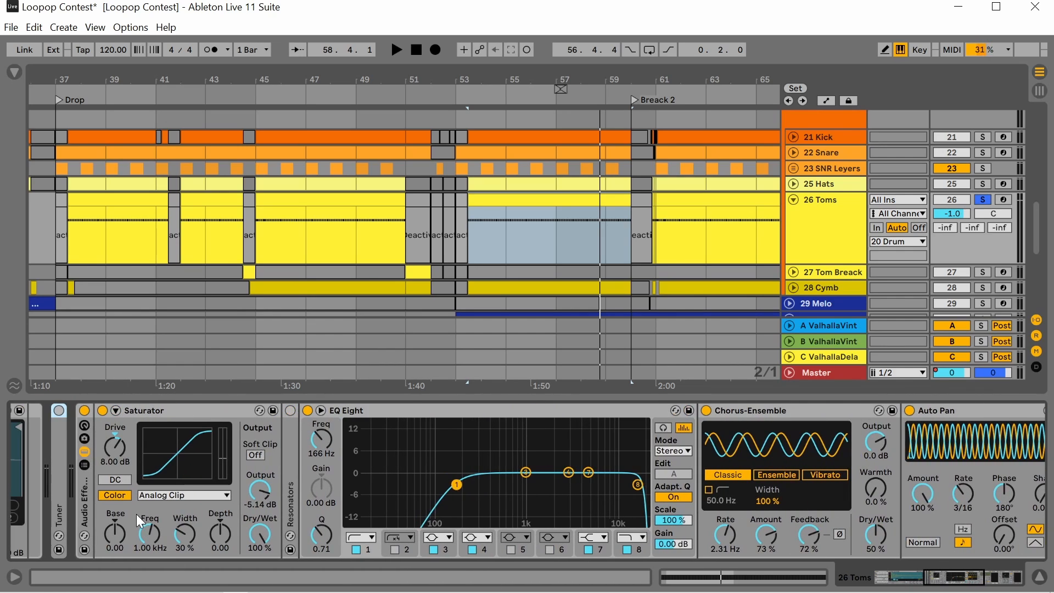
# Audition the soloed 26 Toms with its Audio Effect Rack bypassed and with it switched back on.
pyautogui.click(83, 410)
pyautogui.press('space')
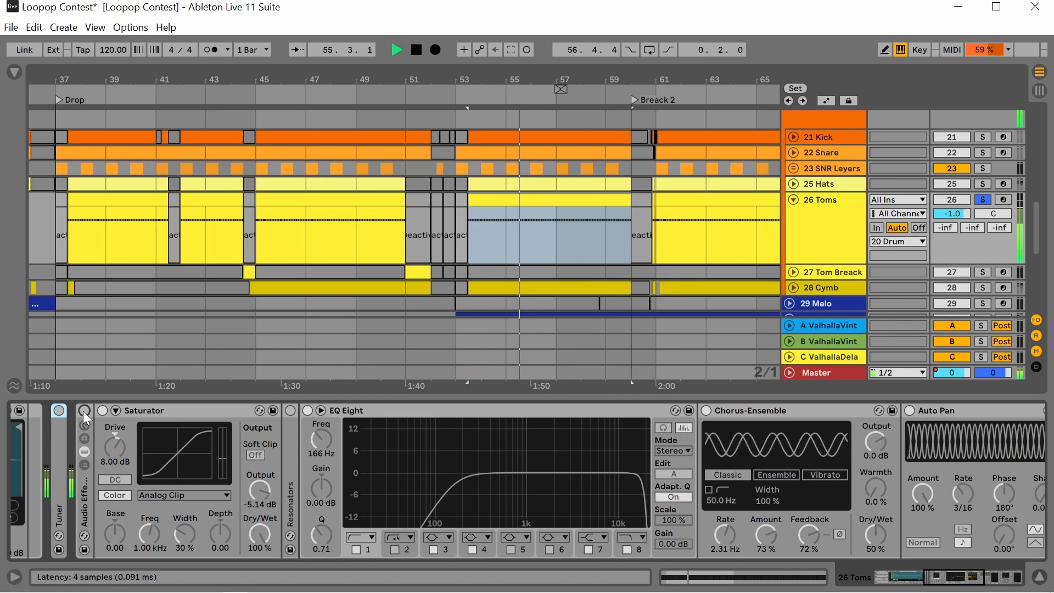
pyautogui.press('space')
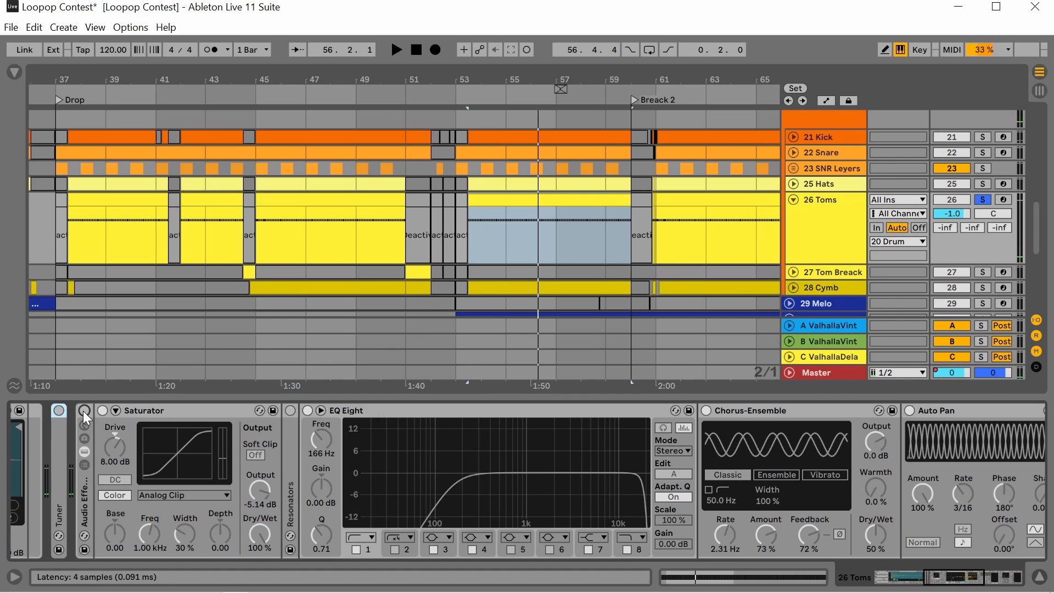
pyautogui.click(84, 411)
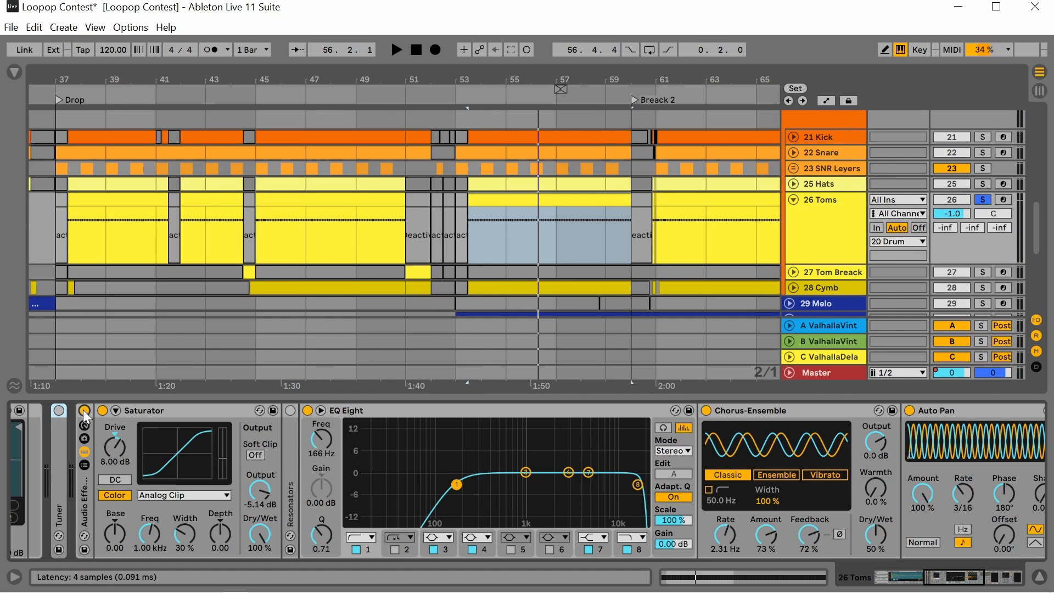
pyautogui.press('space')
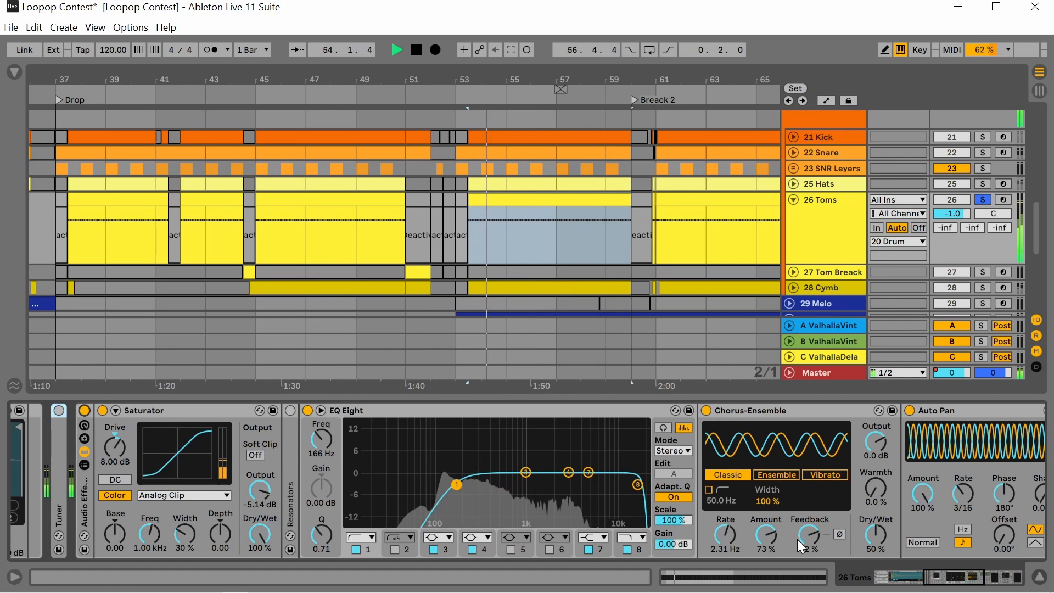
pyautogui.moveTo(952, 577); pyautogui.dragTo(981, 575)
pyautogui.press('space')
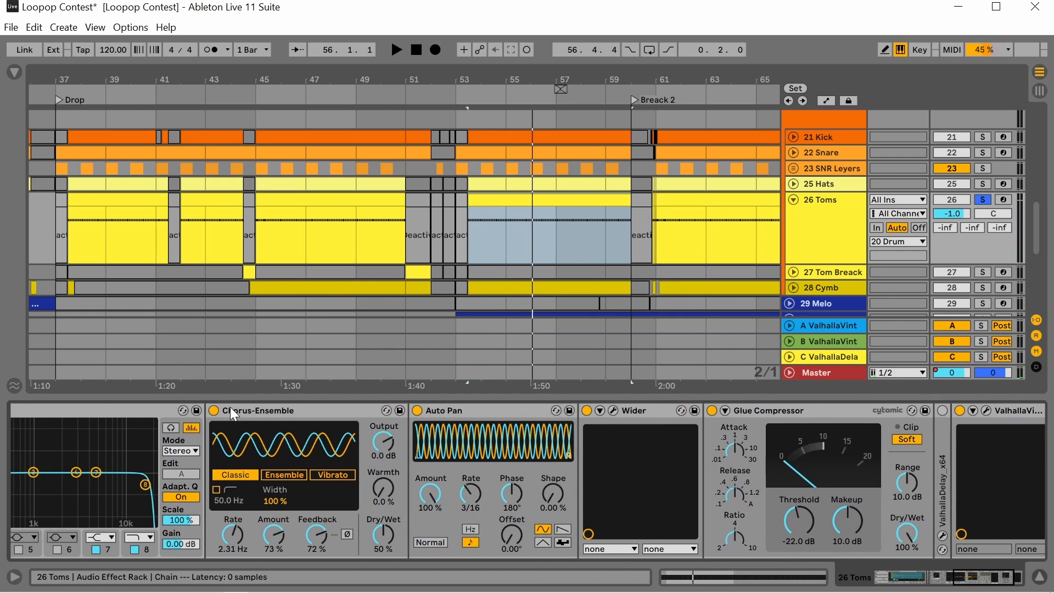
# Inspect the Chorus-Ensemble and the ValhallaVintageVerb settings on the 26 Toms track, and reselect the track.
pyautogui.click(264, 412)
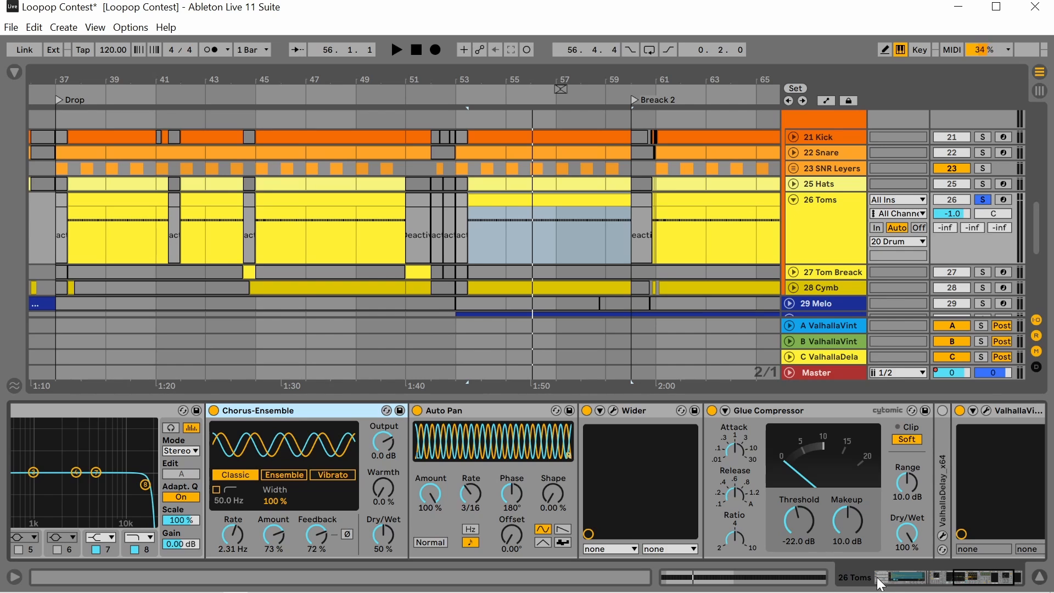
pyautogui.moveTo(977, 583); pyautogui.dragTo(1010, 569)
pyautogui.click(848, 410)
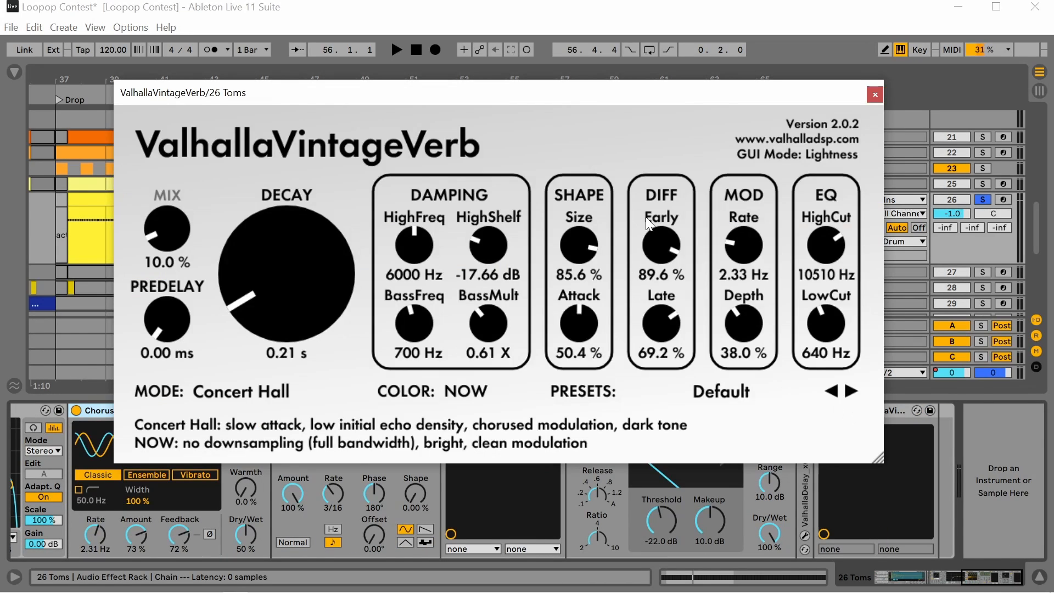
pyautogui.click(874, 95)
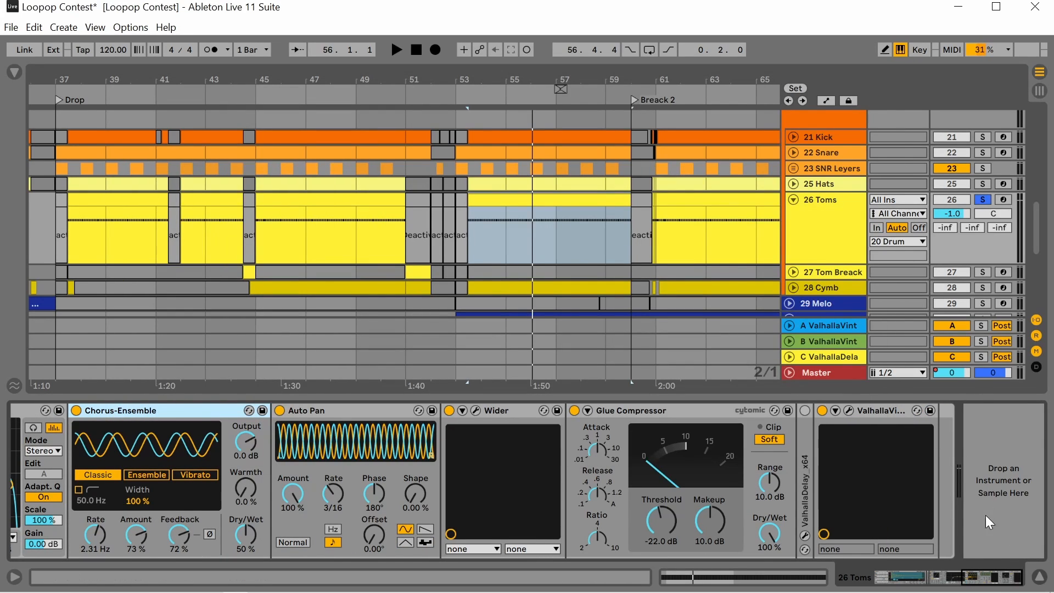
pyautogui.scroll(-3, 713, 269)
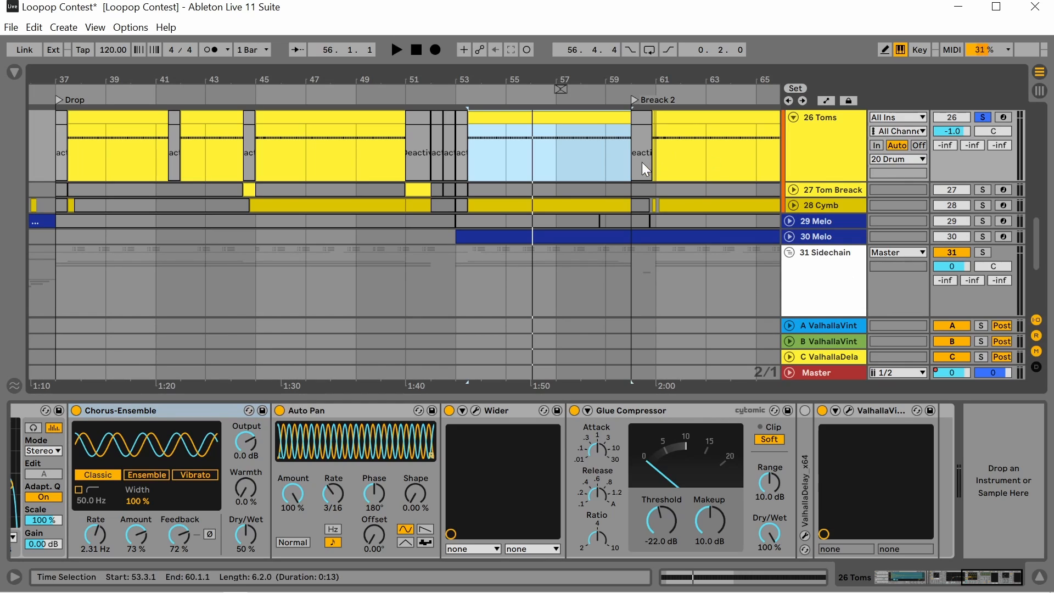
pyautogui.click(829, 132)
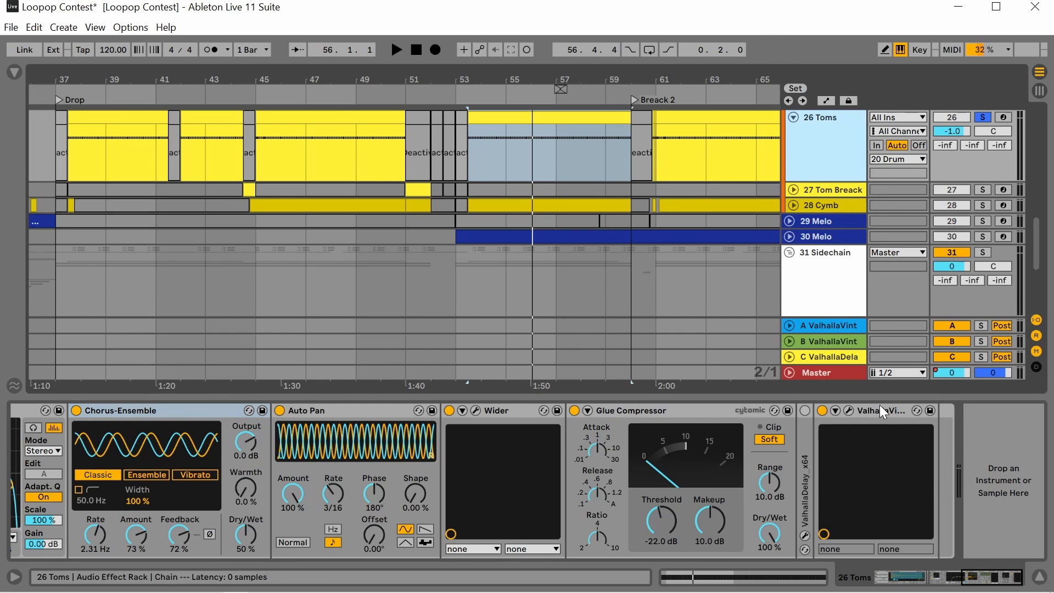
pyautogui.click(1039, 576)
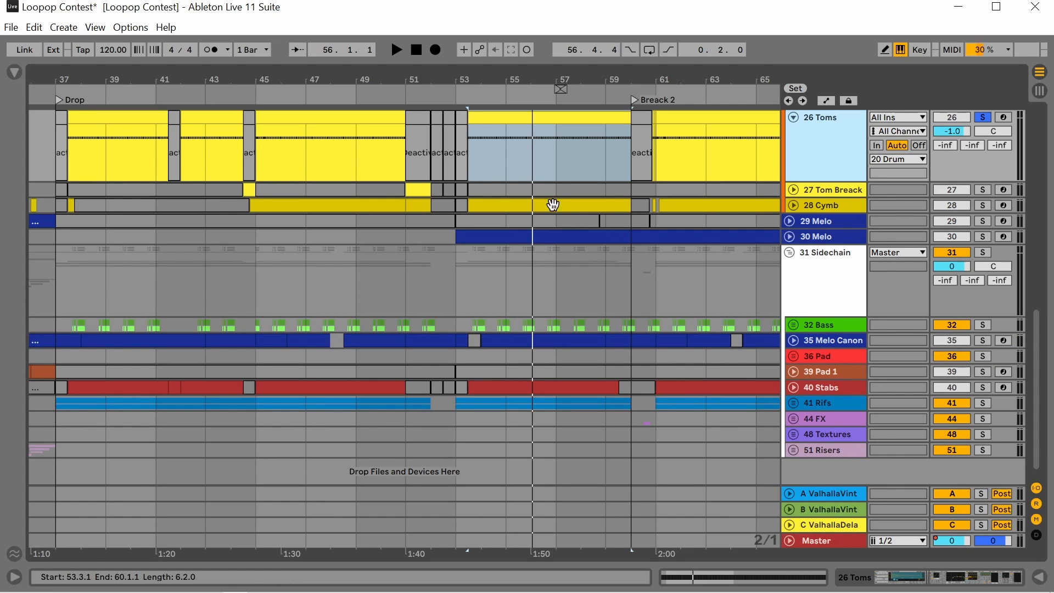
pyautogui.scroll(-1, 644, 195)
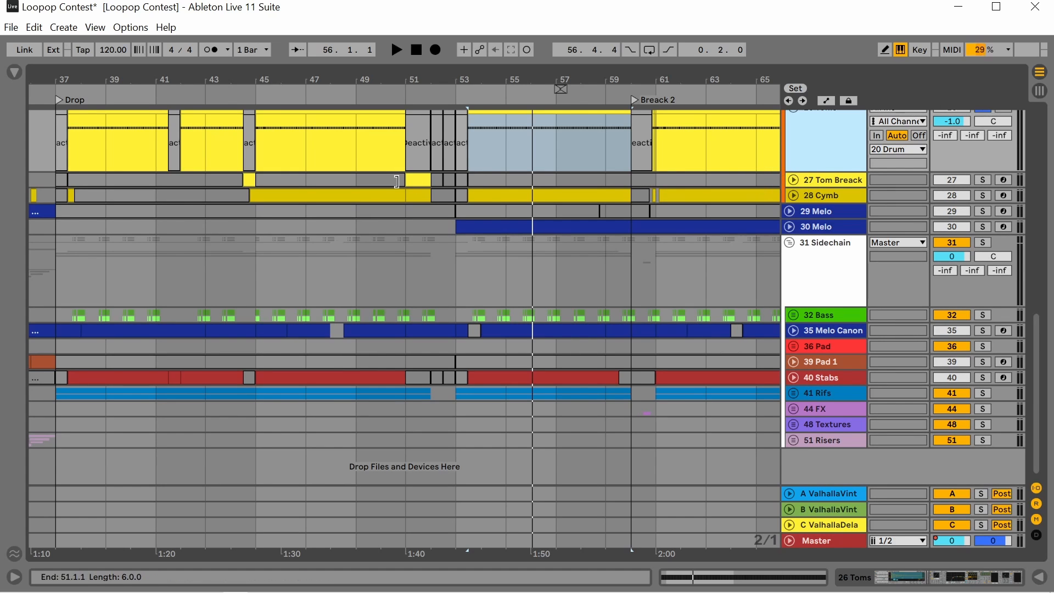
pyautogui.click(1039, 577)
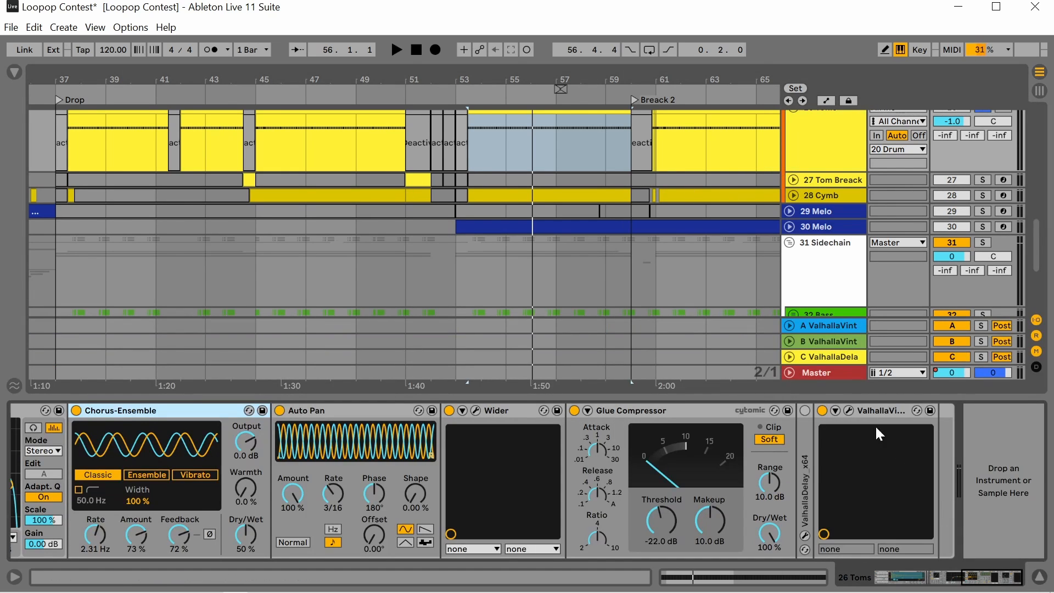
# Unfold the 27 Tom Breack track and zoom in on its short fill clip just before bar 45.
pyautogui.click(792, 181)
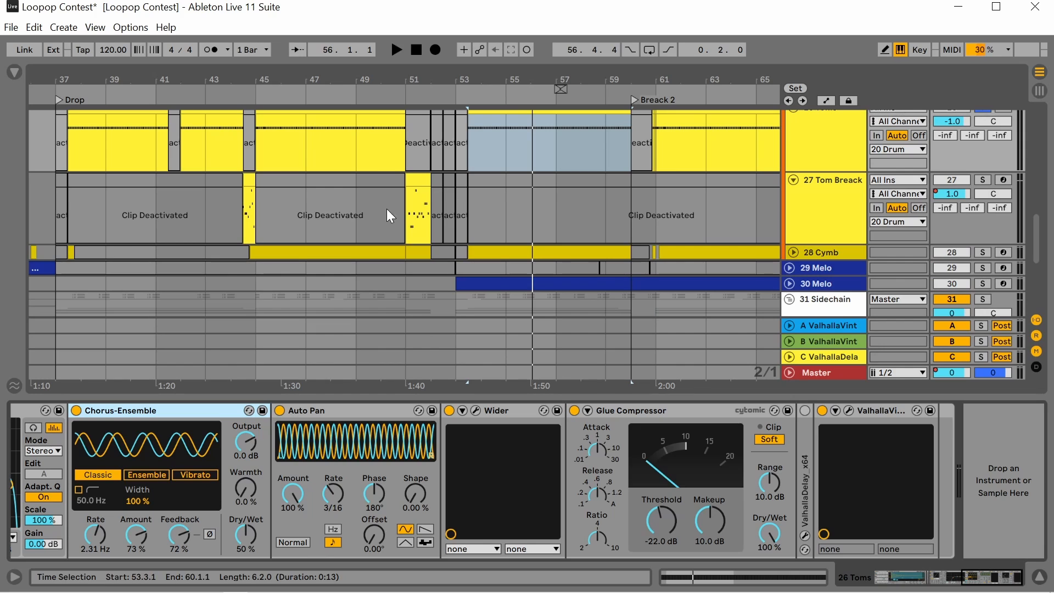
pyautogui.scroll(4, 404, 213)
pyautogui.scroll(-4, 495, 207)
pyautogui.scroll(6, 301, 203)
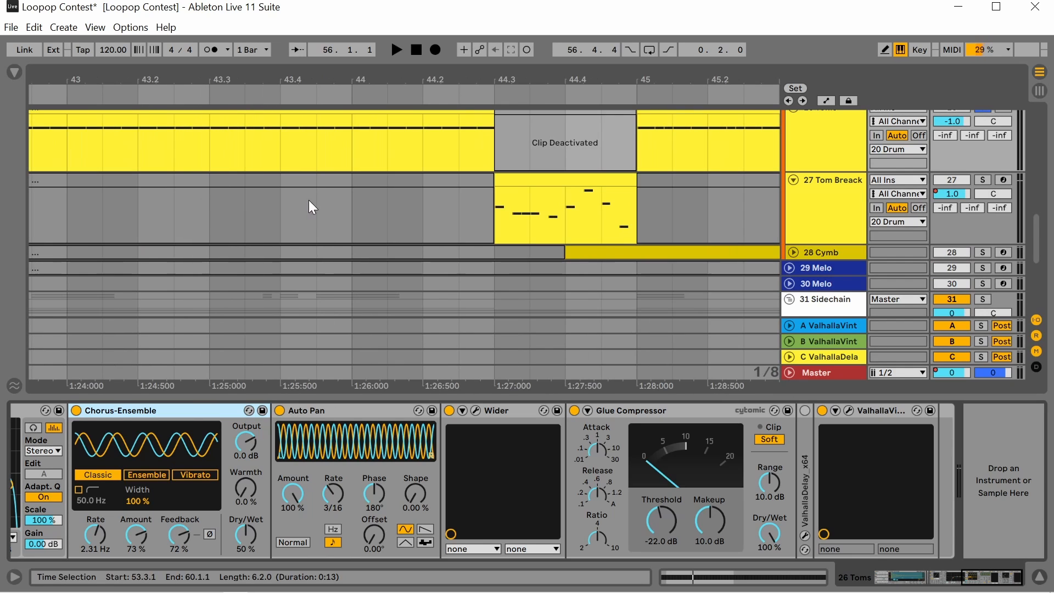
# Audition the Tom Breack fill from bar 44.1.1 and end the track solo.
pyautogui.click(447, 212)
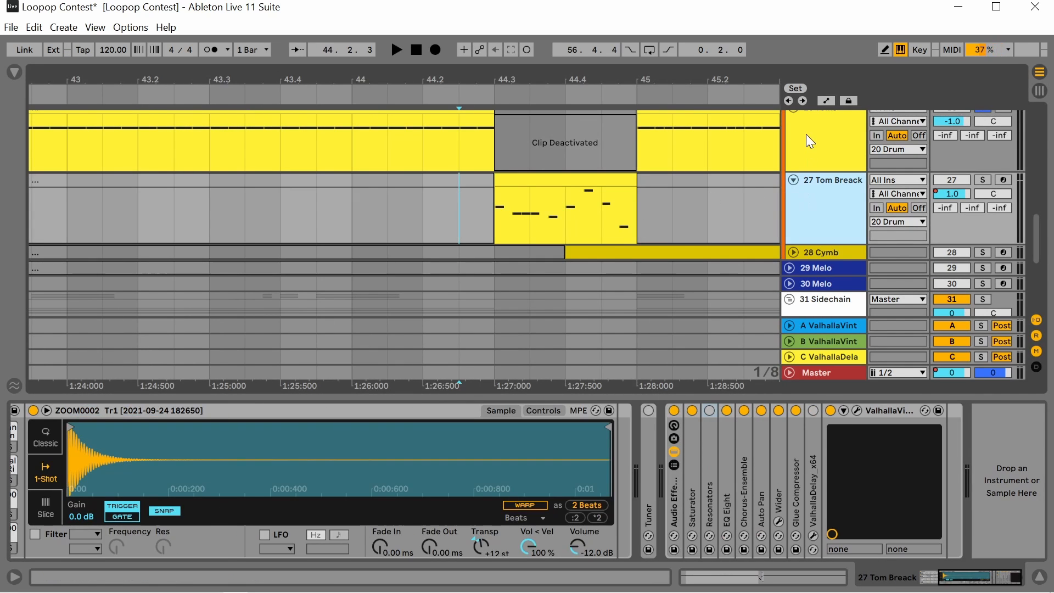
pyautogui.click(360, 206)
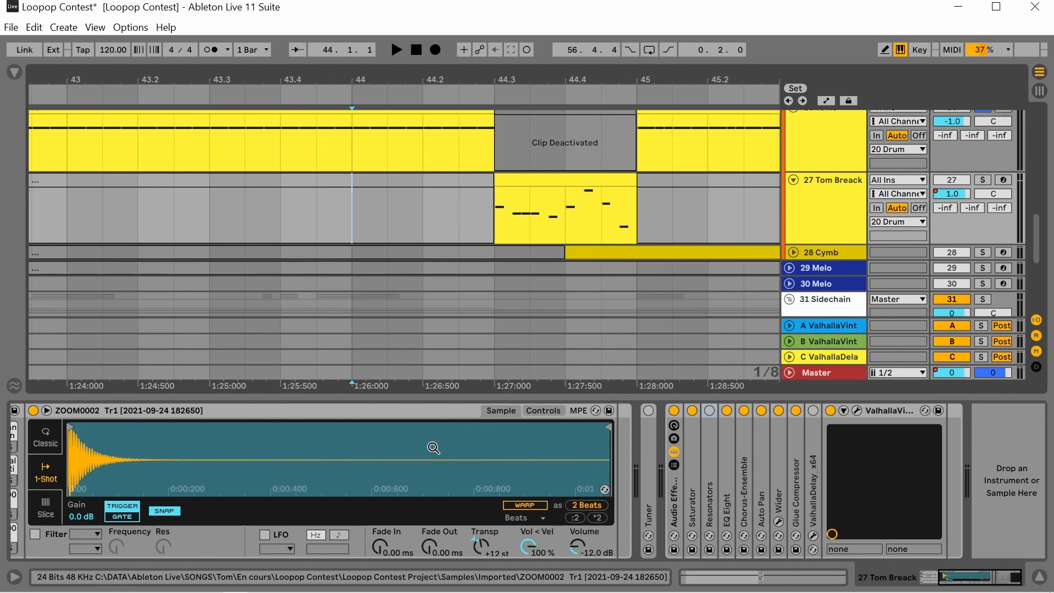
pyautogui.press('space')
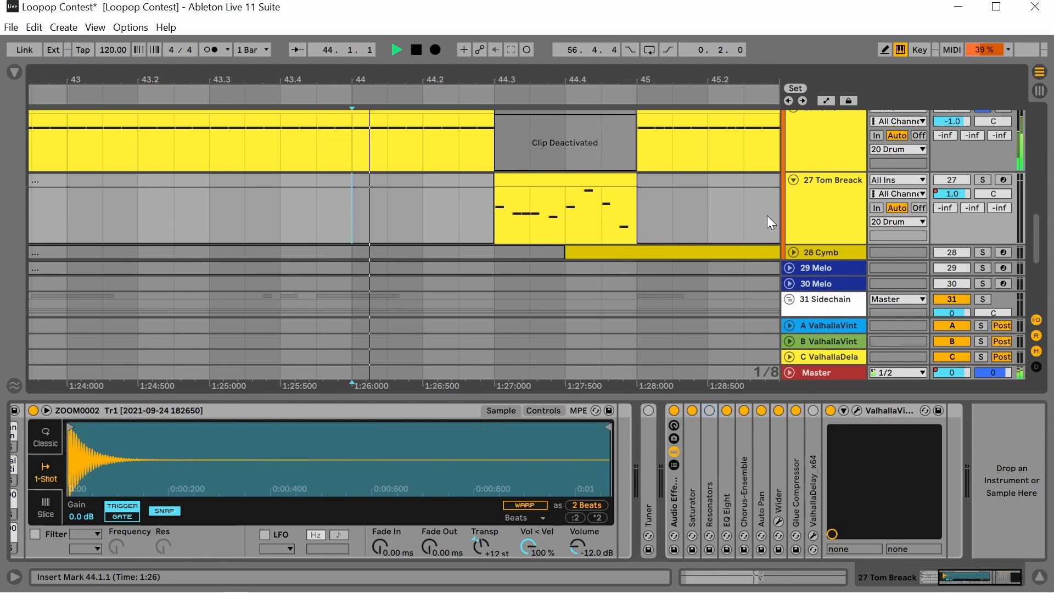
pyautogui.press('space')
pyautogui.click(983, 177)
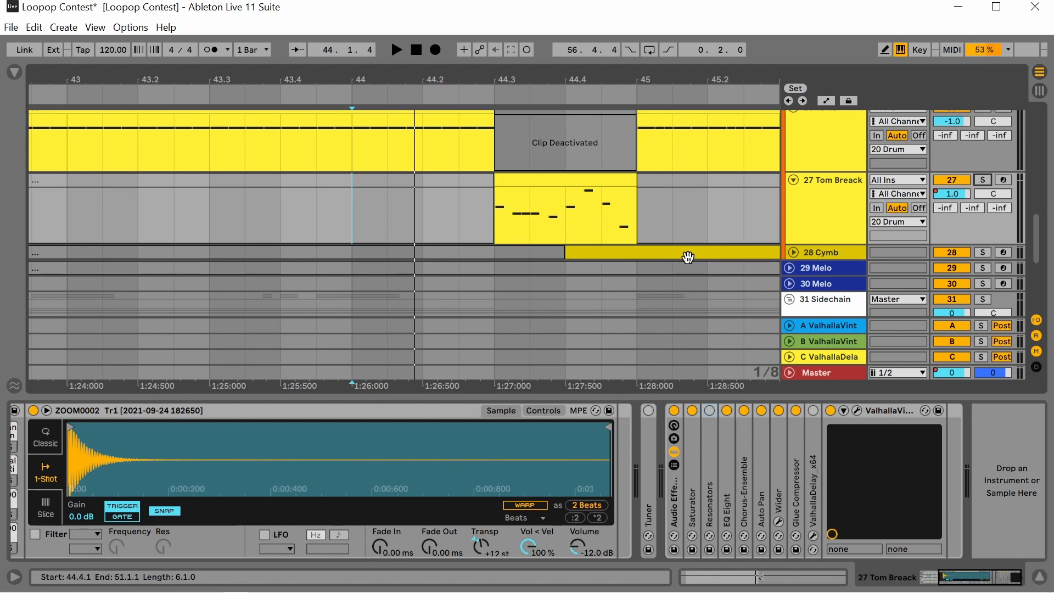
pyautogui.press('space')
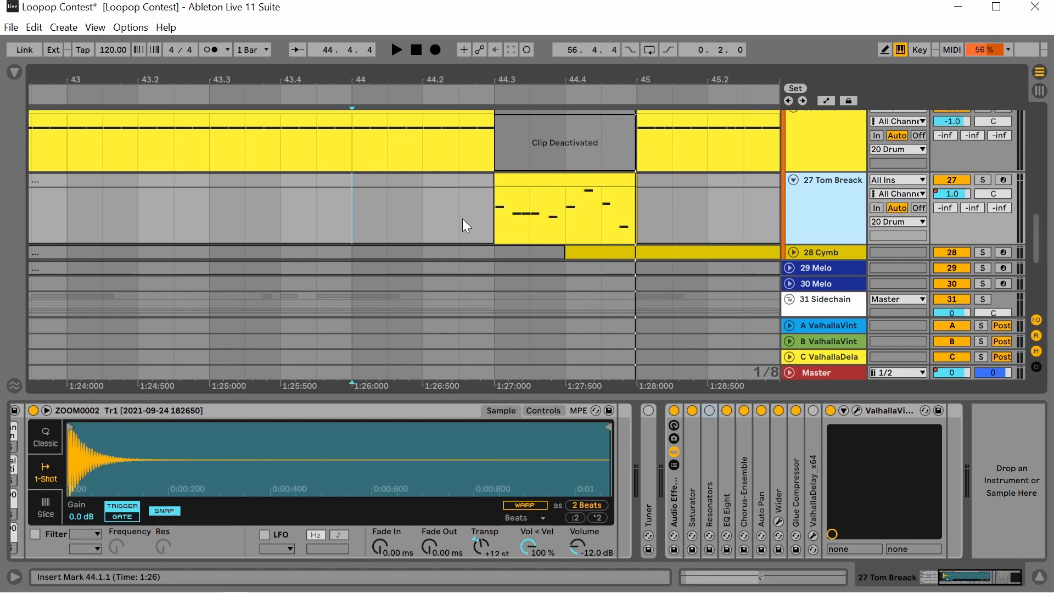
# Unfold the 28 Cymb track, show its device chain and inspect its Pro-Q 3 curve.
pyautogui.scroll(-5, 434, 219)
pyautogui.scroll(-3, 419, 211)
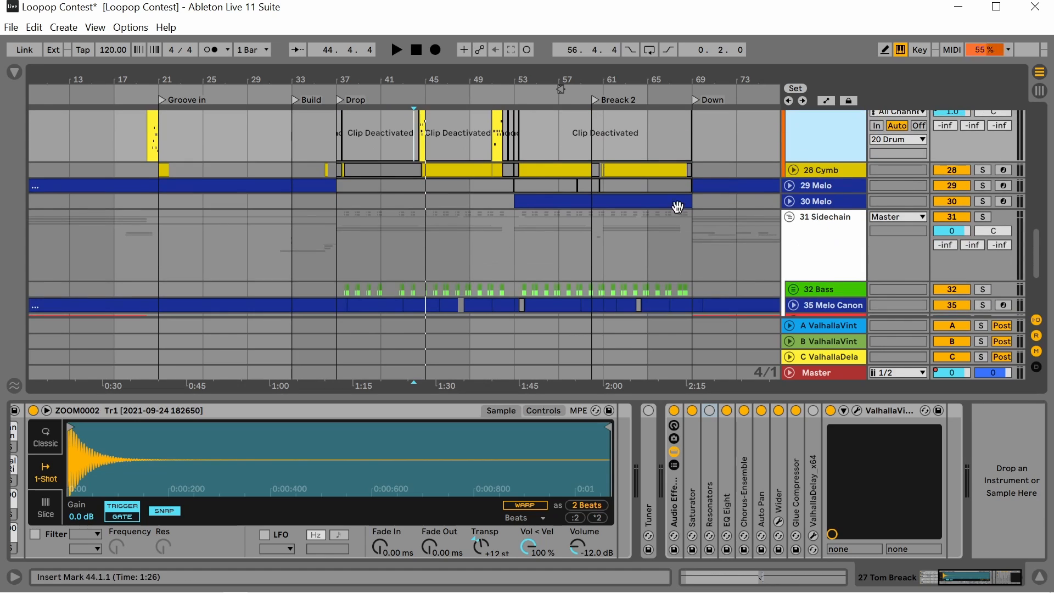
pyautogui.click(791, 170)
pyautogui.click(822, 196)
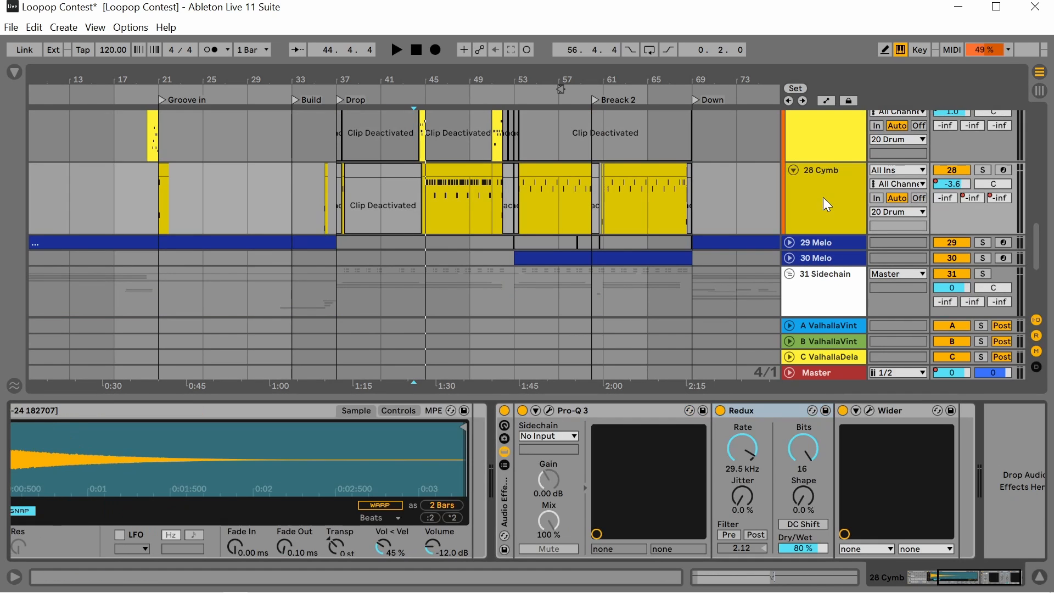
pyautogui.click(549, 411)
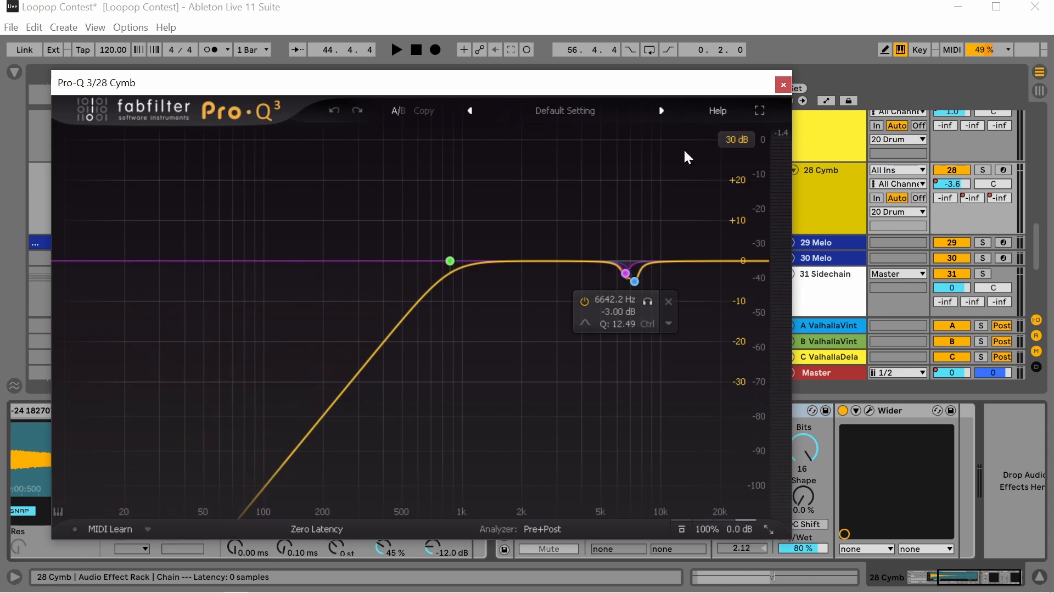
pyautogui.click(782, 85)
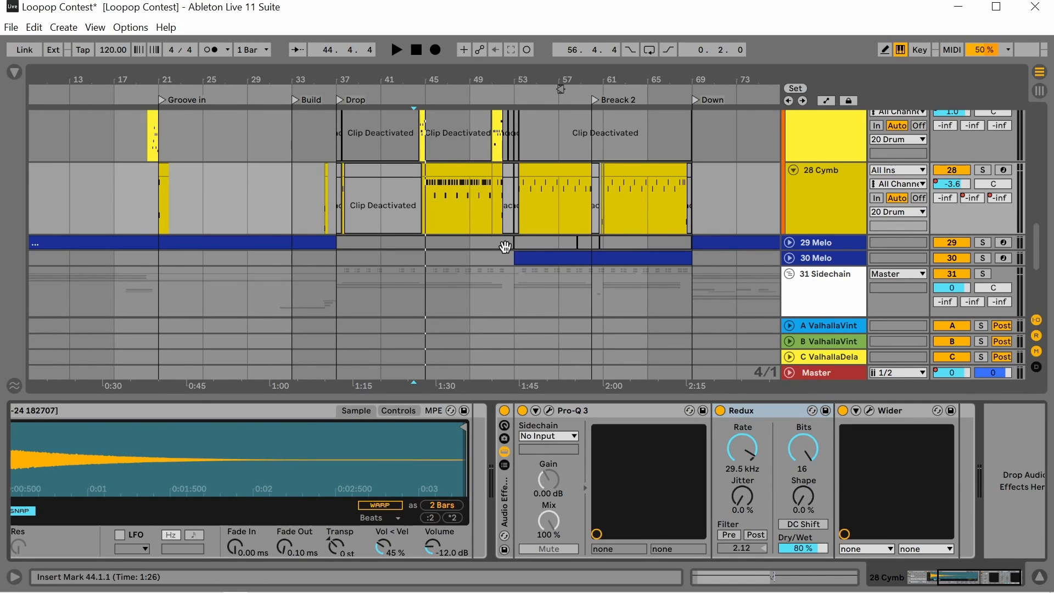
# Show the 29 Melo device chain, unfold the track and enlarge its clips from the Intro through Groove in.
pyautogui.scroll(-3, 501, 225)
pyautogui.scroll(2, 515, 218)
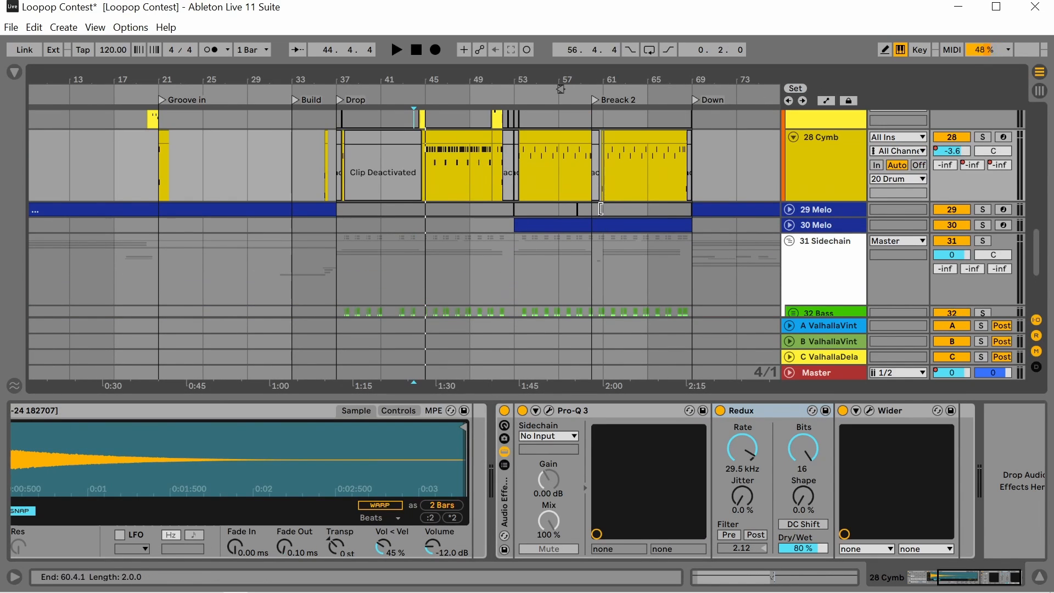
pyautogui.scroll(-2, 562, 208)
pyautogui.scroll(-2, 603, 162)
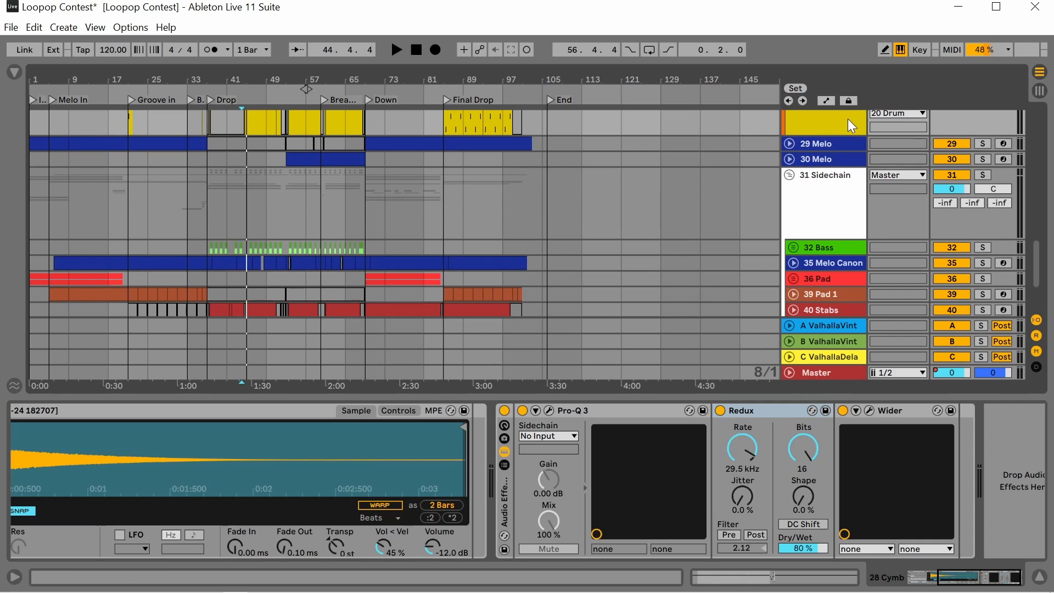
pyautogui.click(841, 142)
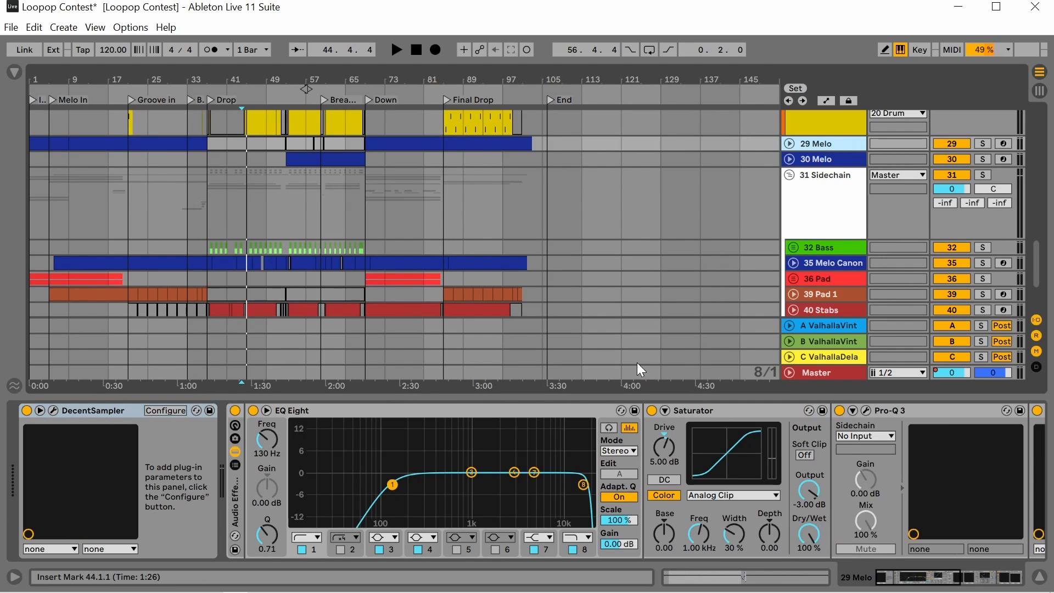
pyautogui.click(790, 146)
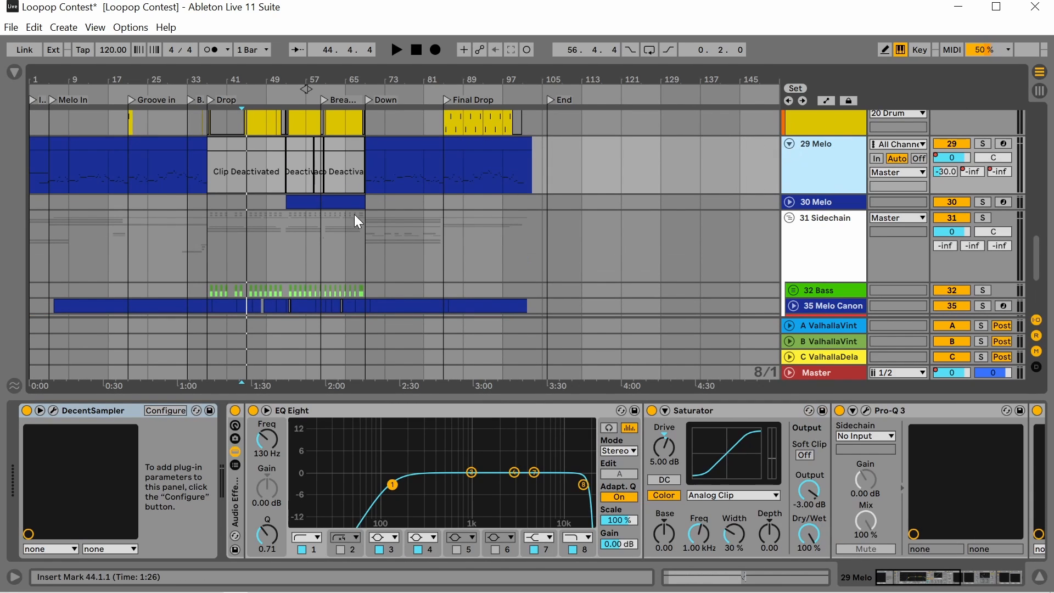
pyautogui.scroll(5, 28, 171)
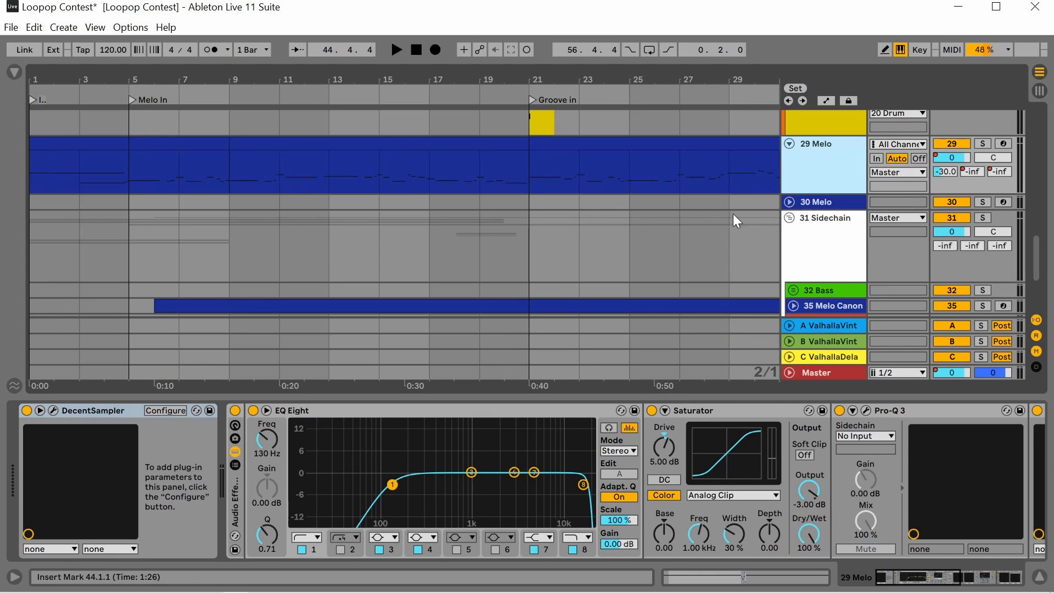
# Arm 29 Melo for recording and look over its DecentSampler instrument, with the on-screen keyboard shifted to higher octaves.
pyautogui.click(1003, 142)
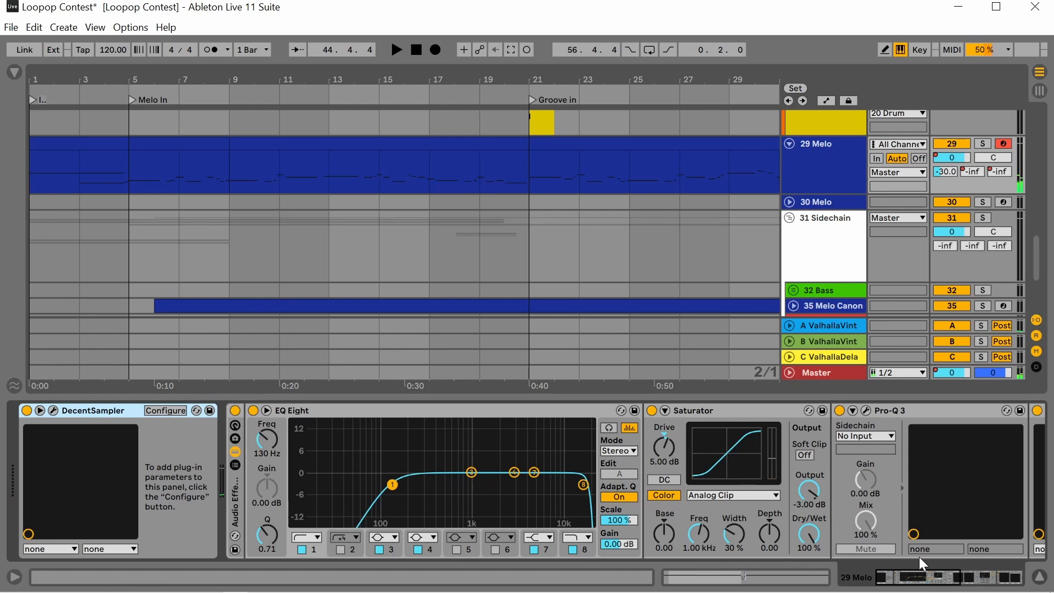
pyautogui.click(52, 410)
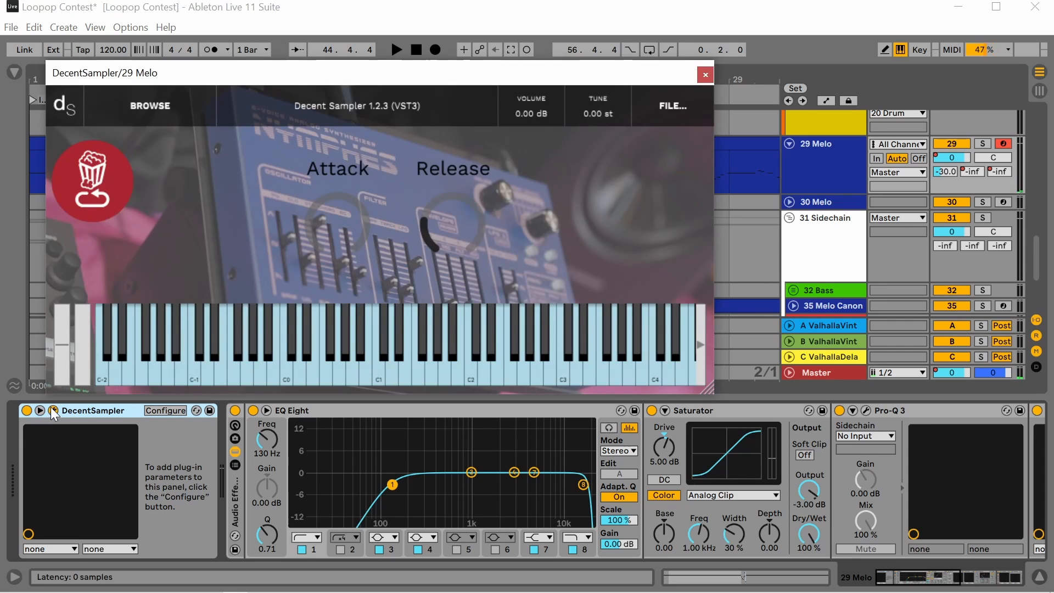
pyautogui.click(700, 346)
pyautogui.click(593, 373)
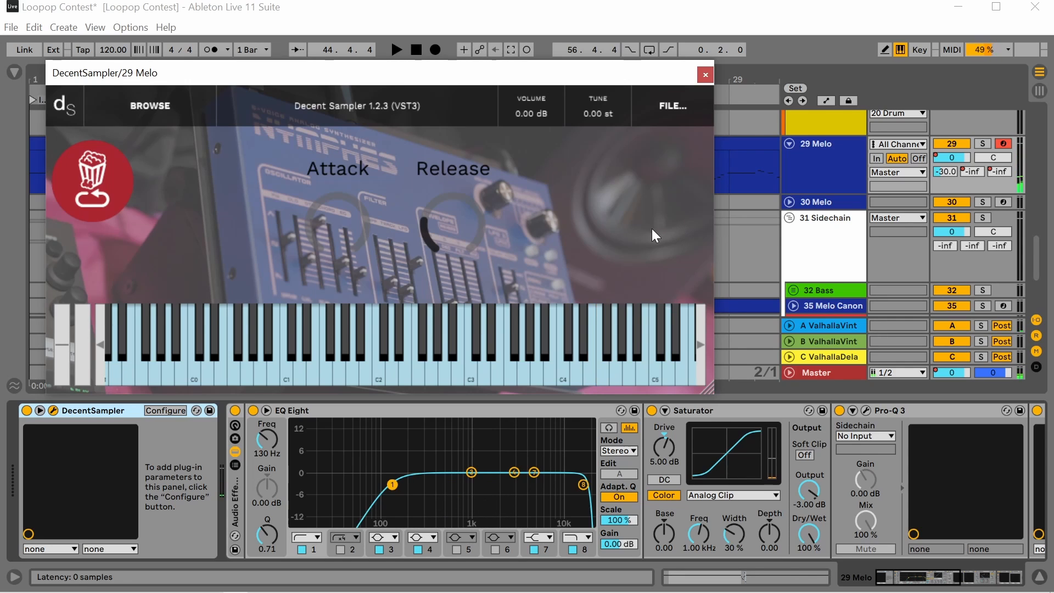
pyautogui.click(705, 75)
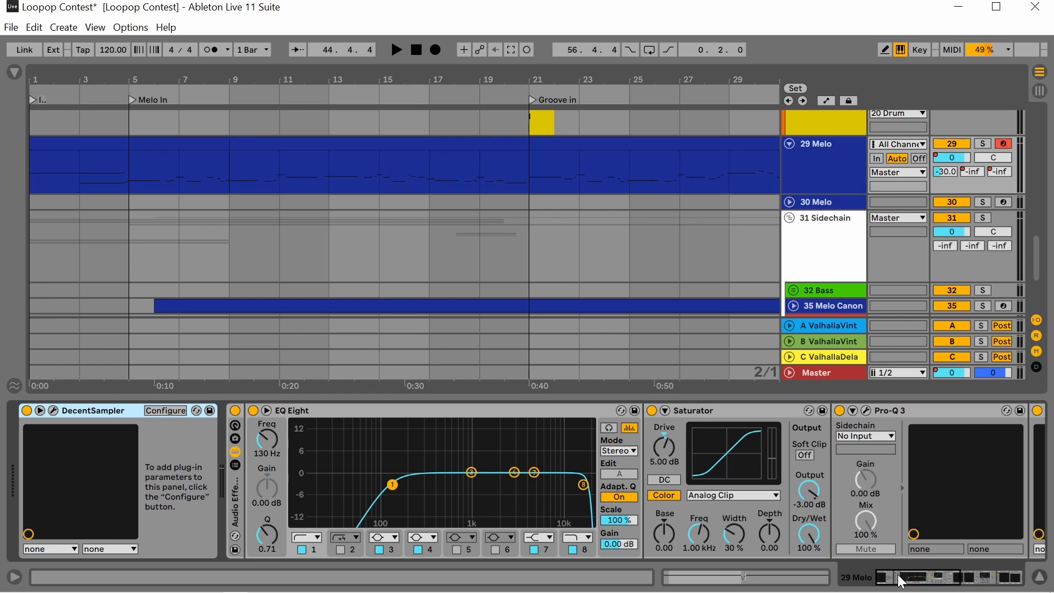
# Move further along the 29 Melo device chain and inspect its Pro-Q 3 curve.
pyautogui.moveTo(900, 577)
pyautogui.mouseDown()
pyautogui.moveTo(966, 557)
pyautogui.moveTo(906, 586)
pyautogui.mouseUp()
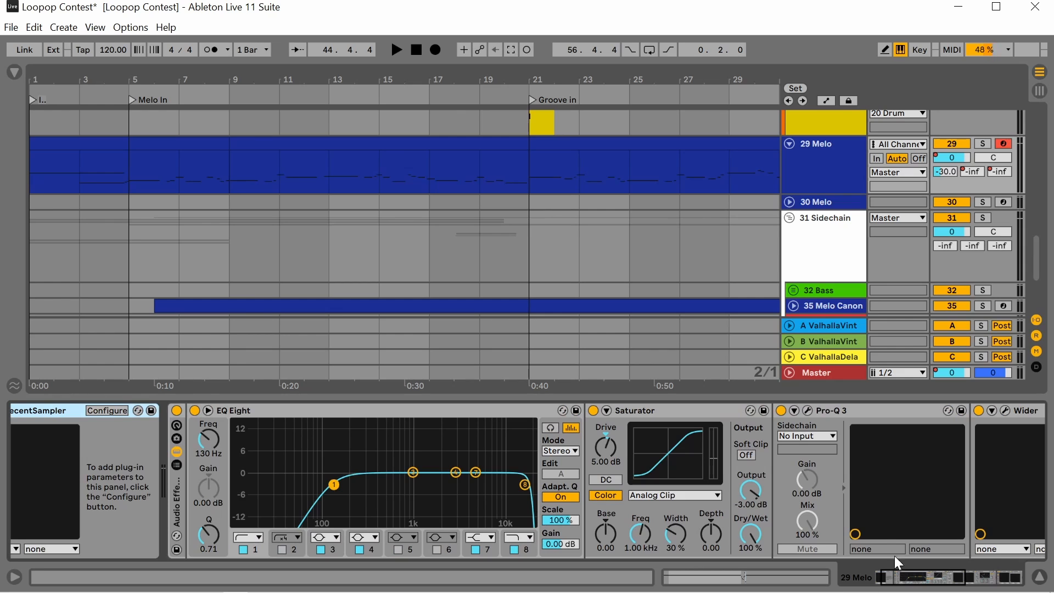
pyautogui.click(807, 410)
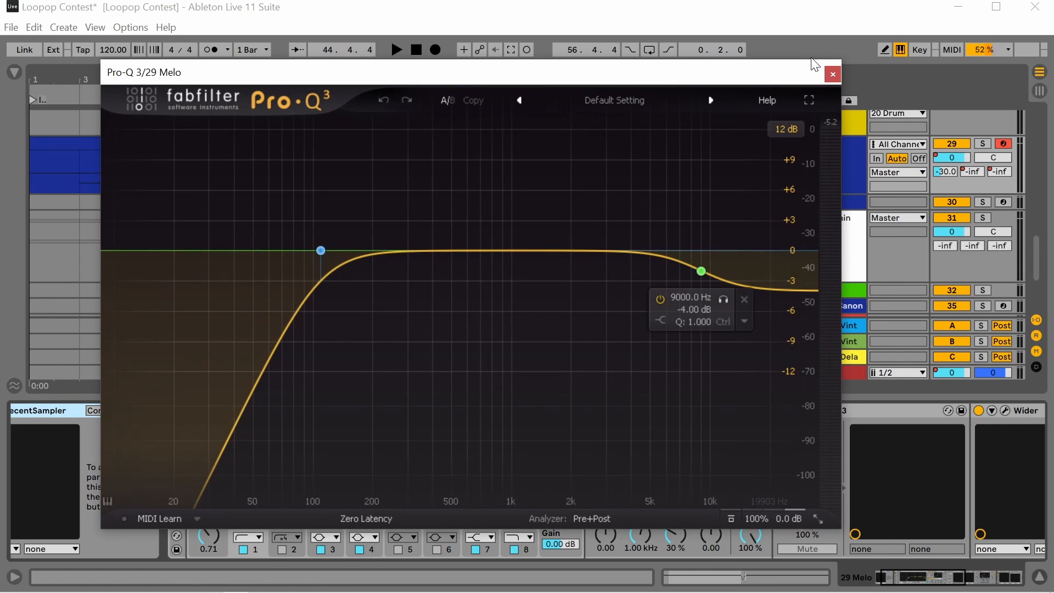
pyautogui.click(830, 73)
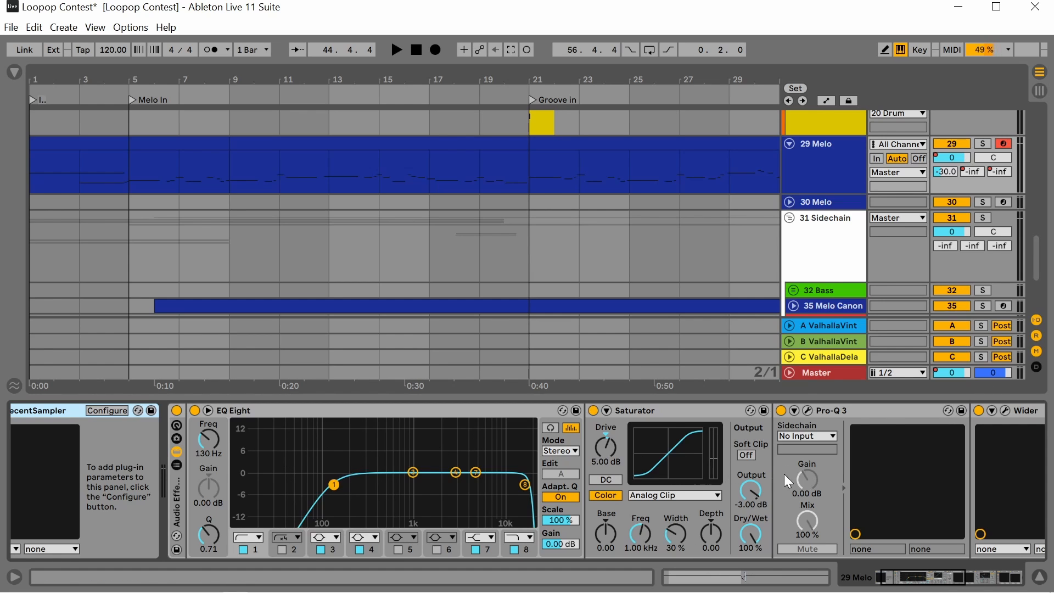
# Audition 29 Melo from the Melo In marker at bar 5.1.1, first in the mix and then soloed.
pyautogui.scroll(-3, 804, 207)
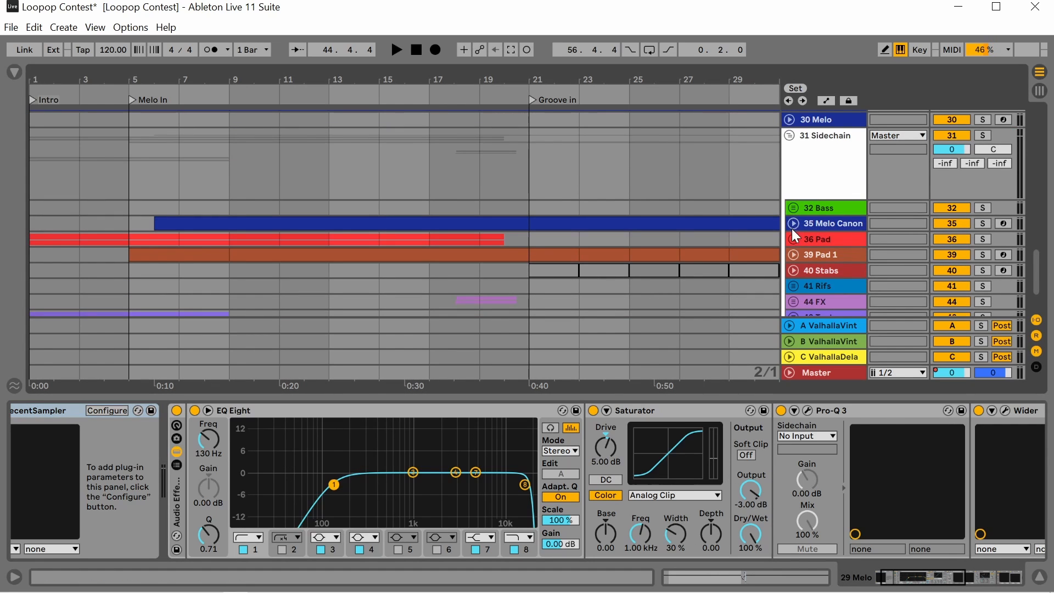
pyautogui.scroll(2, 811, 190)
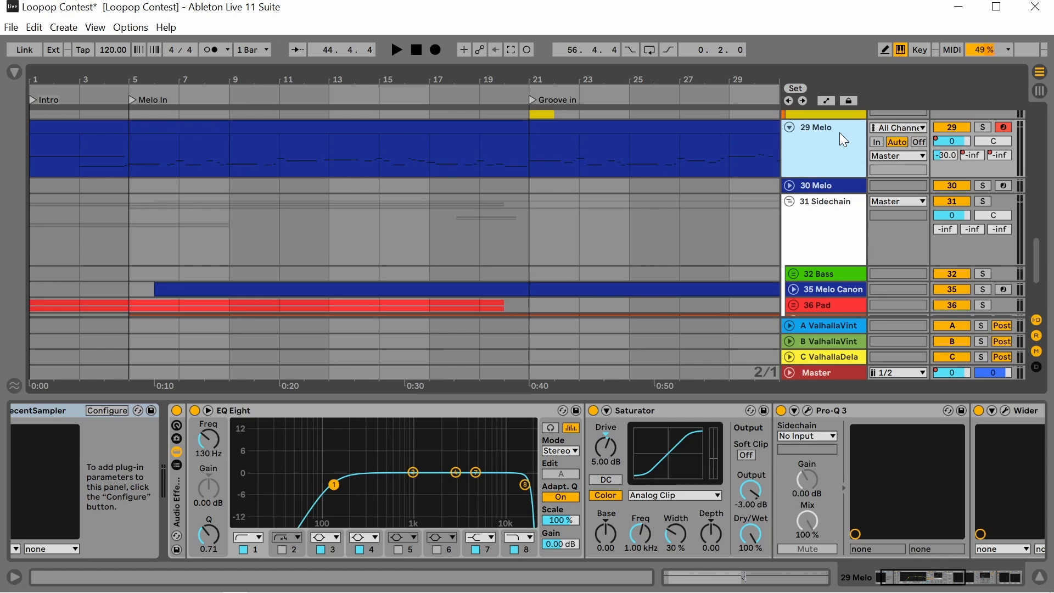
pyautogui.scroll(-3, 263, 147)
pyautogui.click(65, 151)
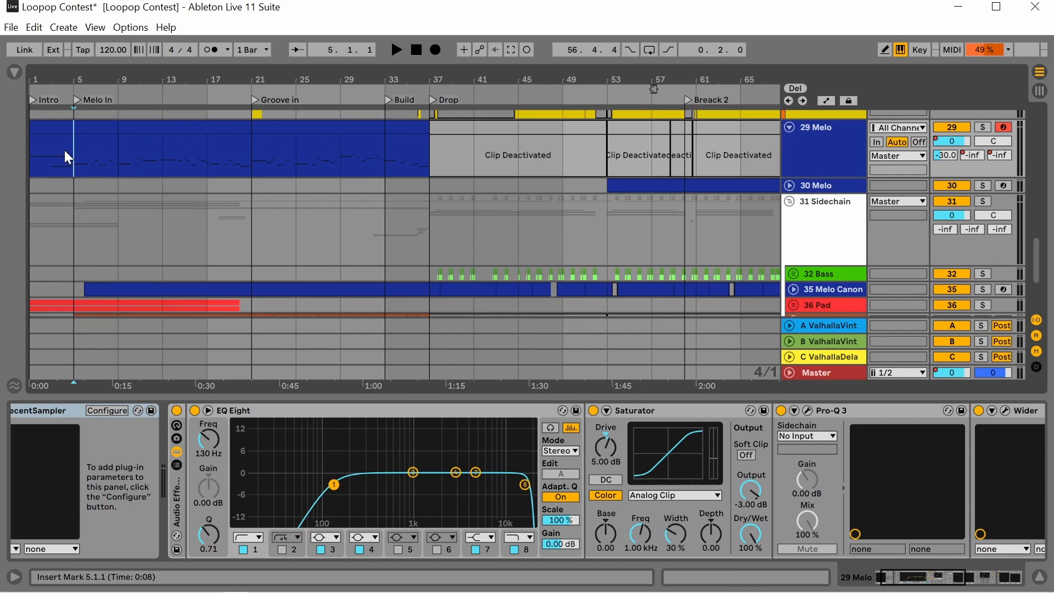
pyautogui.press('space')
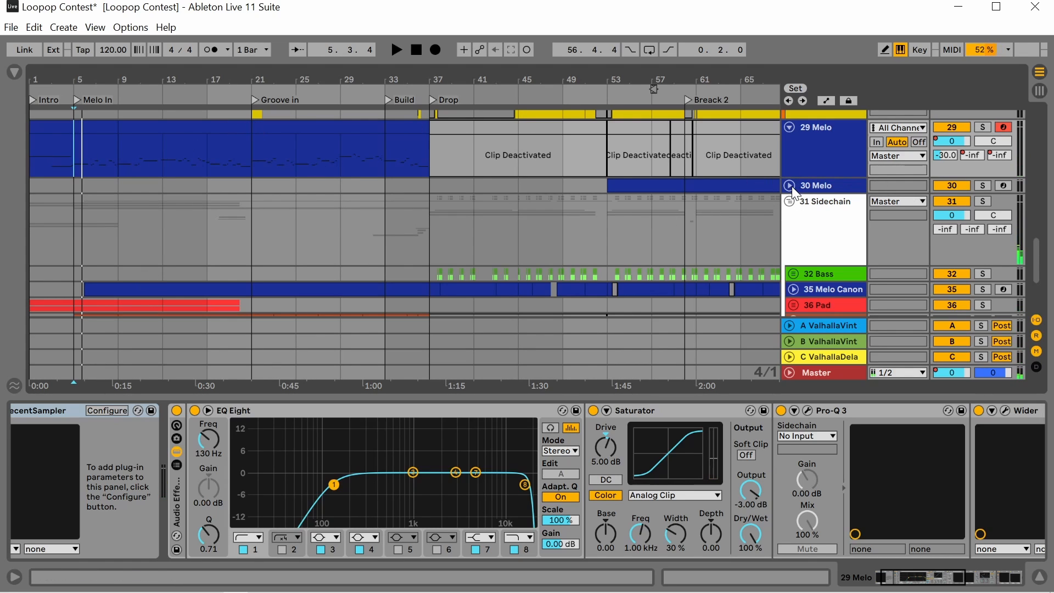
pyautogui.click(981, 127)
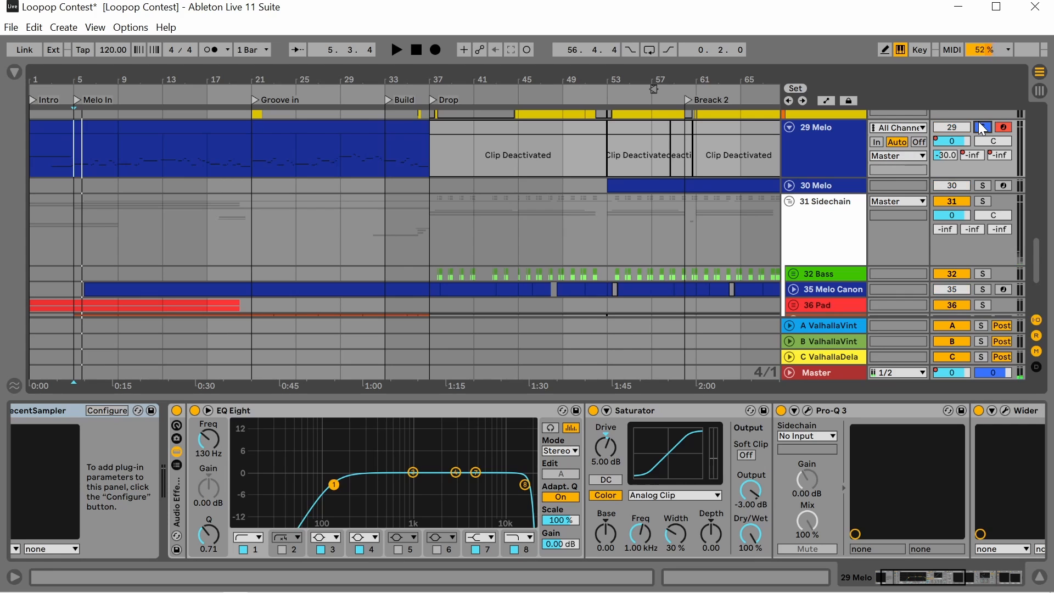
pyautogui.press('space')
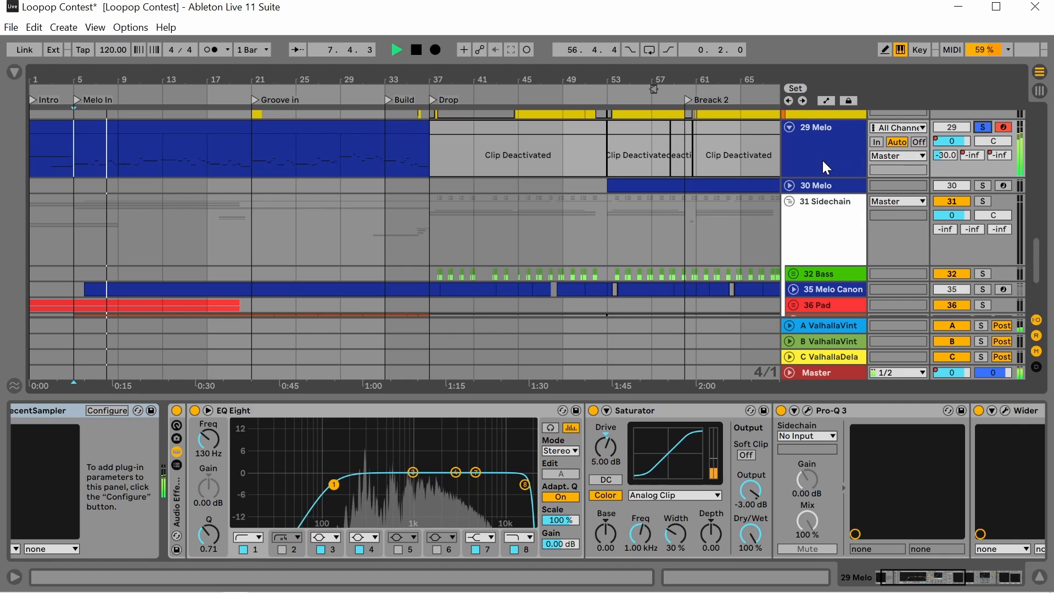
pyautogui.press('space')
# Show the 35 Melo Canon device chain and leave all tracks unsoloed.
pyautogui.scroll(-3, 821, 155)
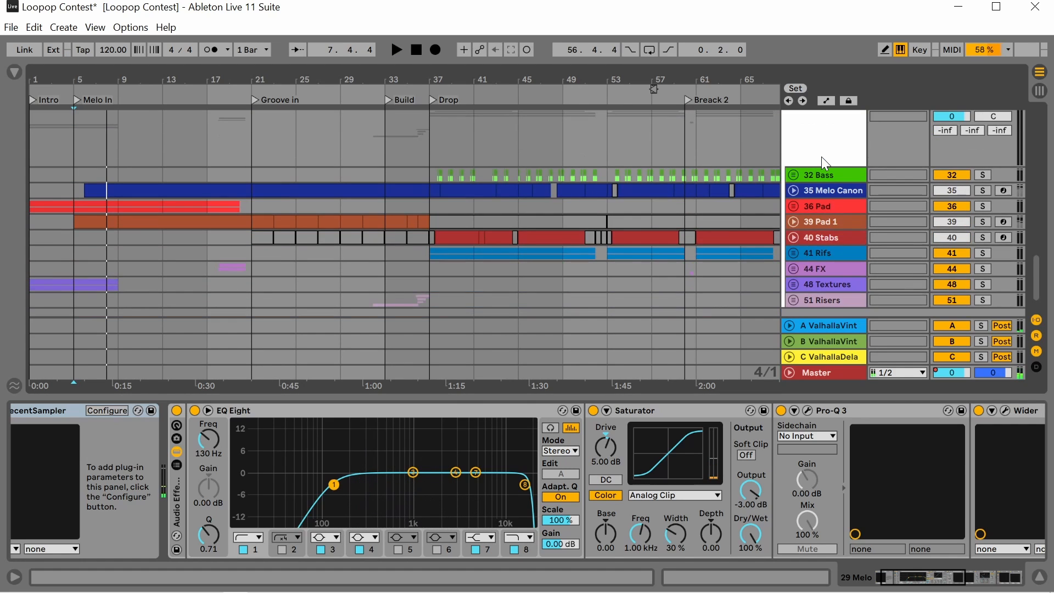
pyautogui.click(826, 189)
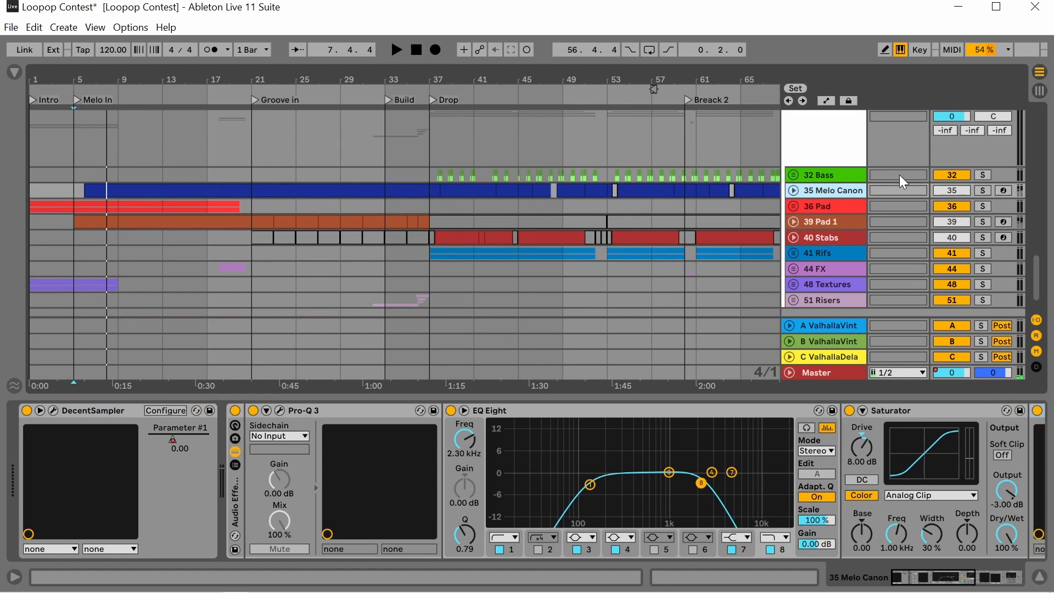
pyautogui.click(979, 189)
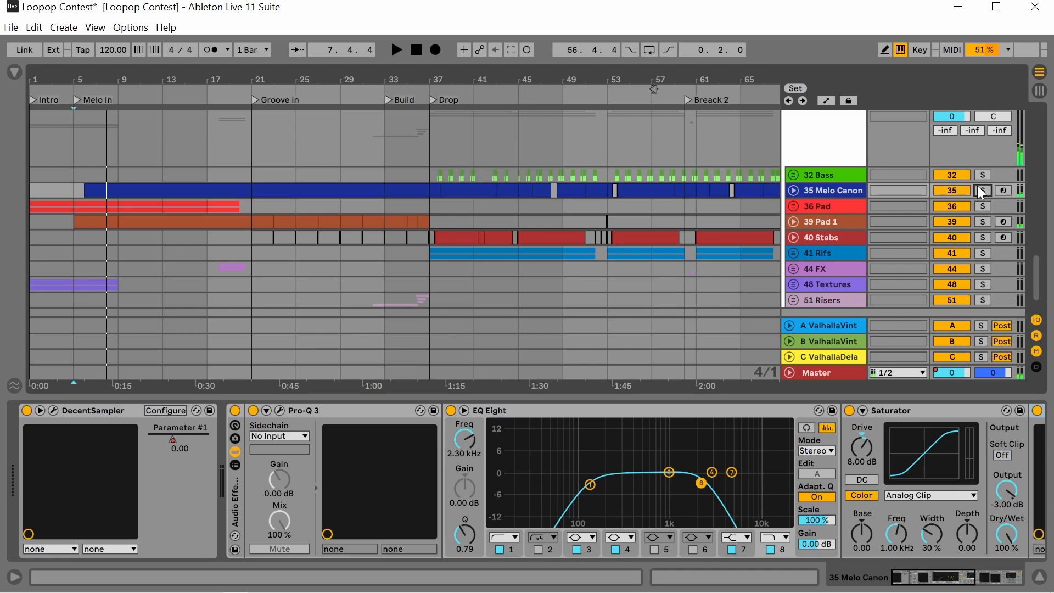
# Audition 35 Melo Canon soloed and inspect its Pro-Q 3 curve during playback.
pyautogui.press('space')
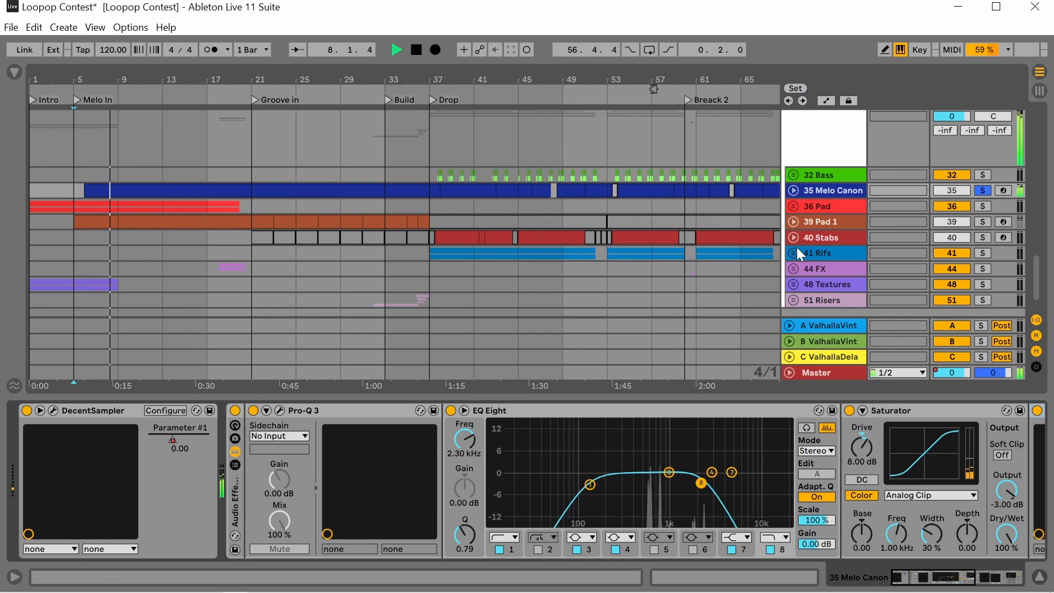
pyautogui.click(277, 410)
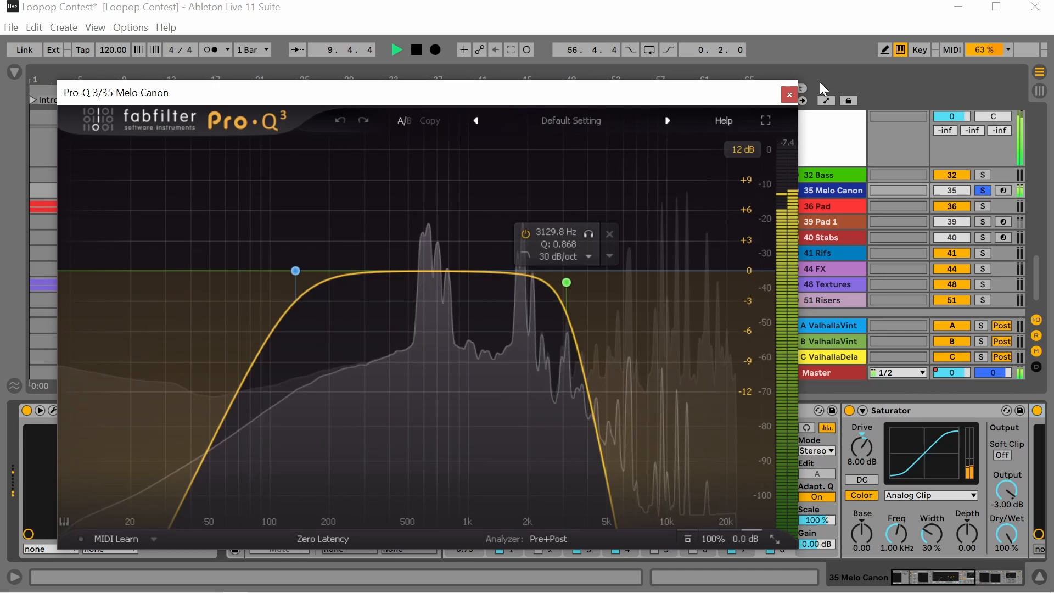
pyautogui.click(789, 94)
# Inspect the ValhallaVintageVerb and ValhallaDelay settings on 35 Melo Canon, stop playback and return to the start of its device chain.
pyautogui.moveTo(954, 576); pyautogui.dragTo(982, 565)
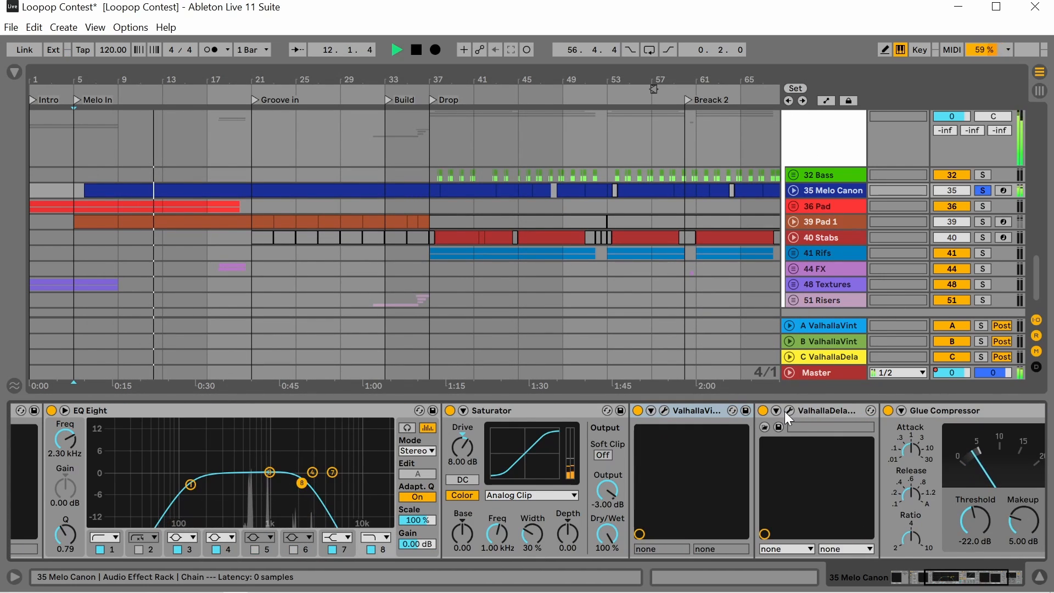
pyautogui.click(659, 411)
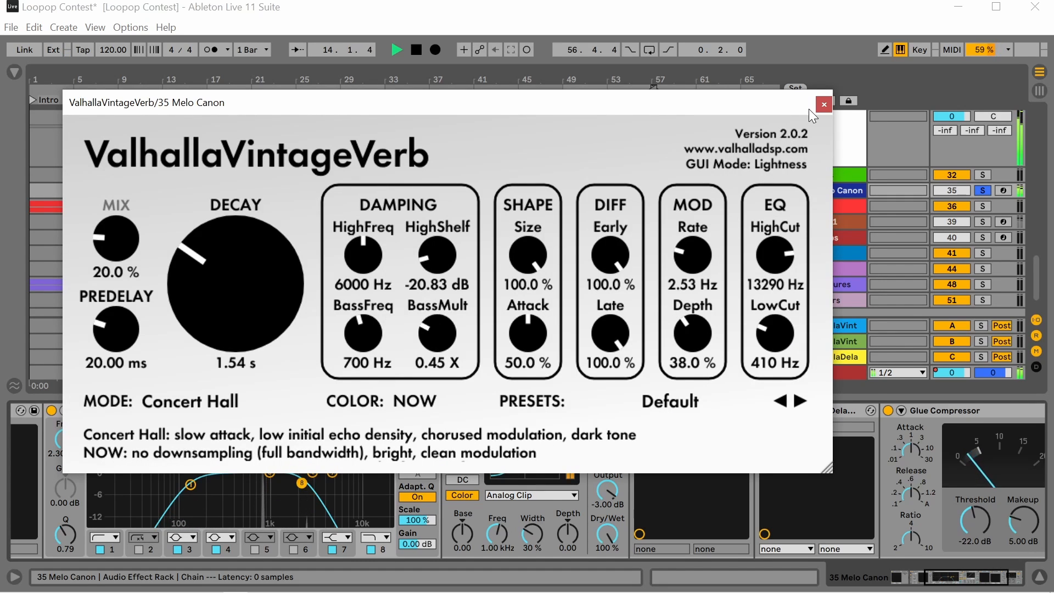
pyautogui.click(823, 104)
pyautogui.click(790, 411)
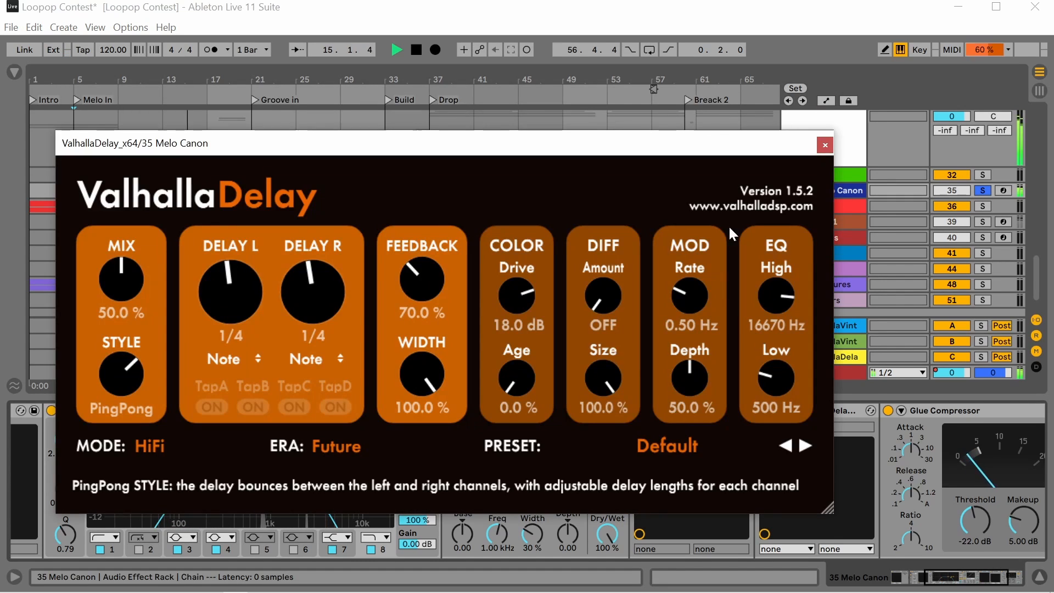
pyautogui.click(824, 146)
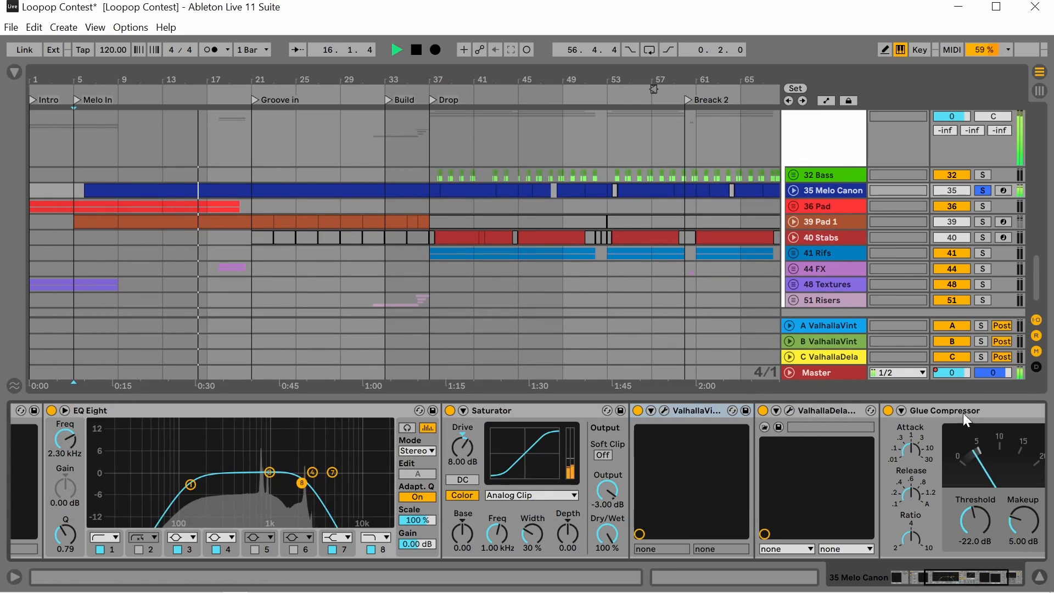
pyautogui.press('space')
pyautogui.moveTo(977, 577); pyautogui.dragTo(936, 575)
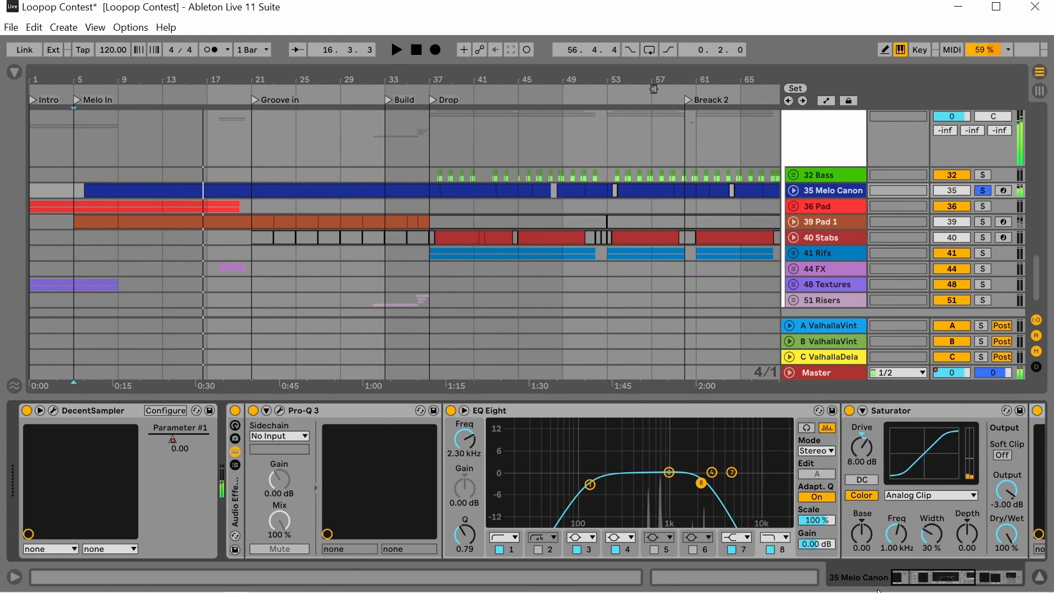
# Unfold 35 Melo Canon, set the insert mark at 5.1.1 and hide the device view to show the notes around Melo In.
pyautogui.click(792, 193)
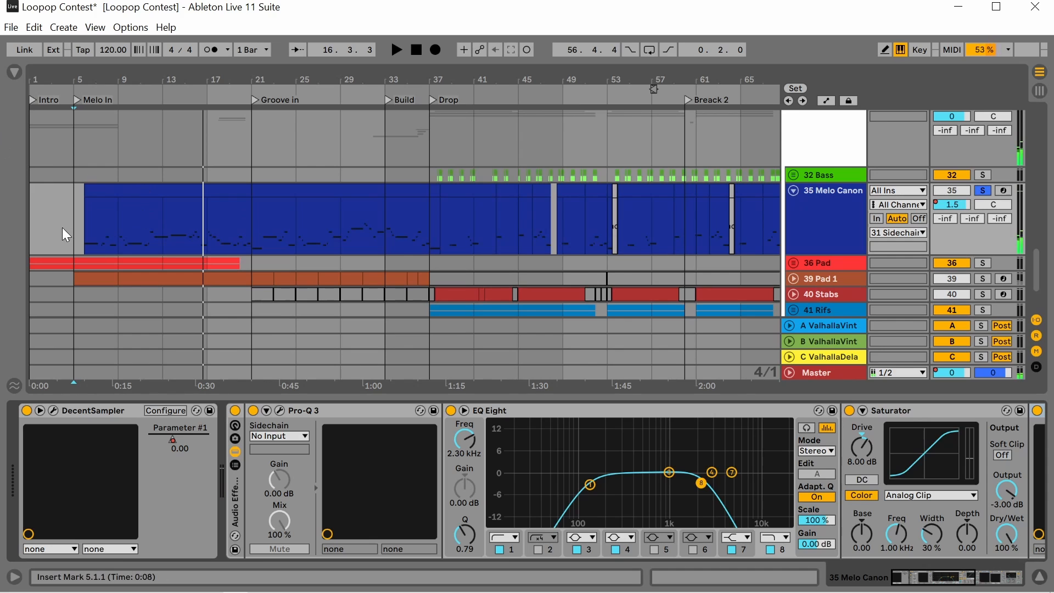
pyautogui.scroll(4, 88, 219)
pyautogui.click(75, 219)
pyautogui.scroll(5, 87, 204)
pyautogui.scroll(-3, 87, 206)
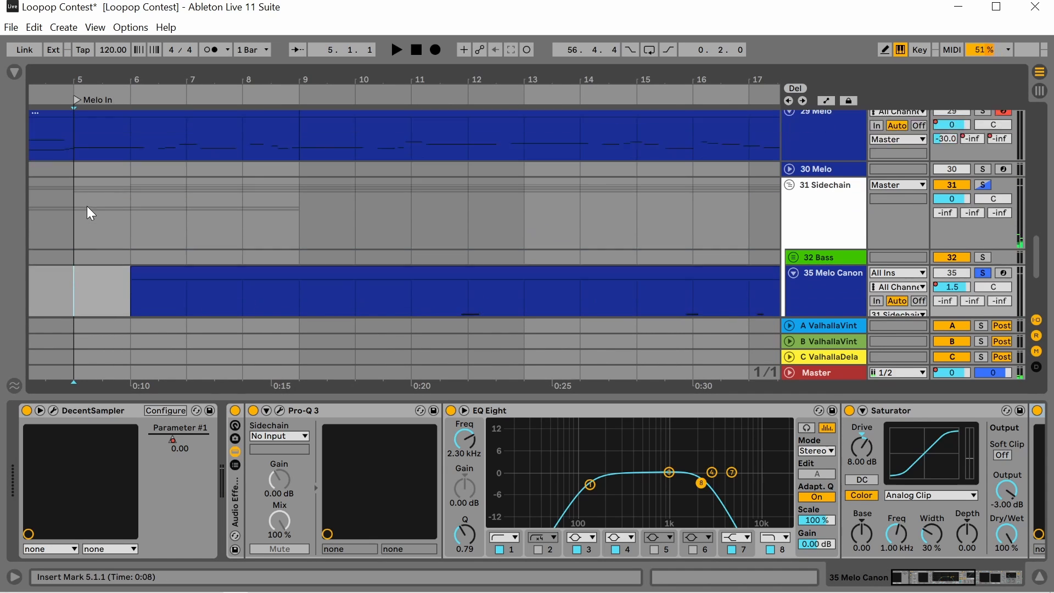
pyautogui.scroll(2, 87, 203)
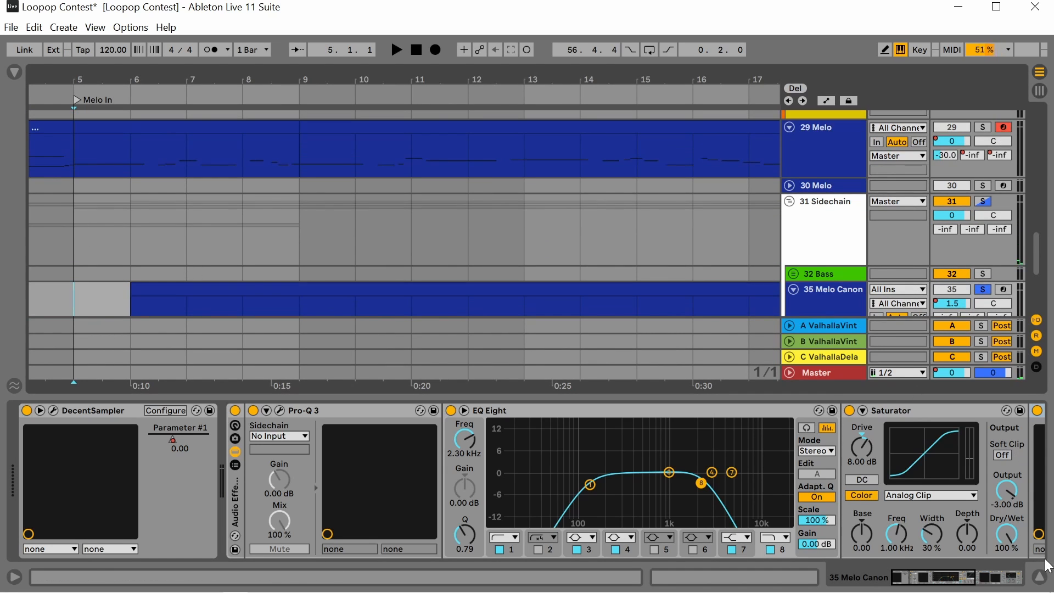
pyautogui.click(1039, 576)
pyautogui.scroll(1, 68, 301)
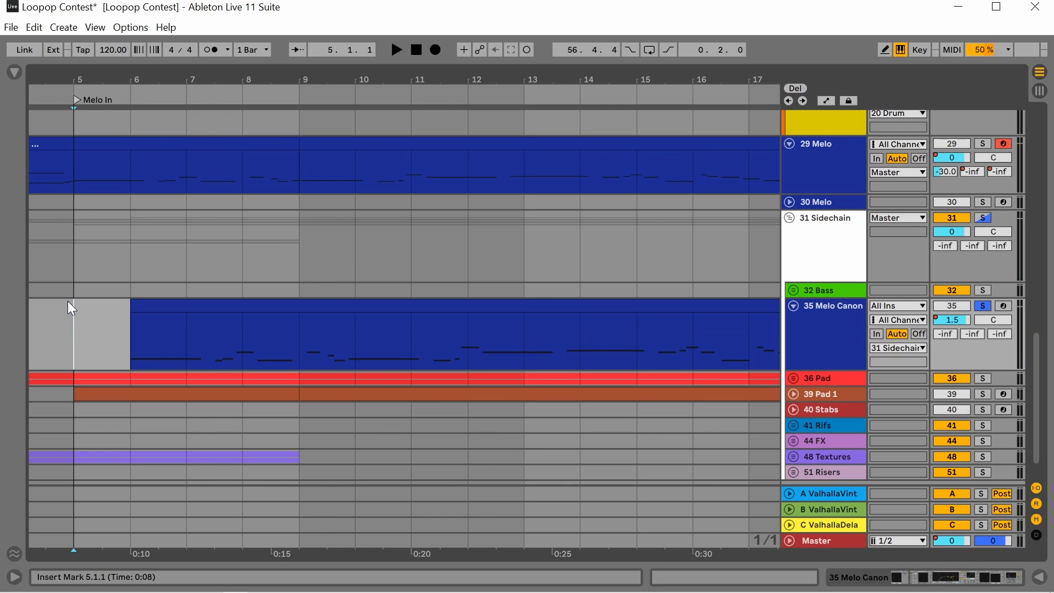
# Compare where the melodies enter by marking 5.1.1 on 29 Melo and 6.1.1 on 35 Melo Canon.
pyautogui.scroll(3, 72, 290)
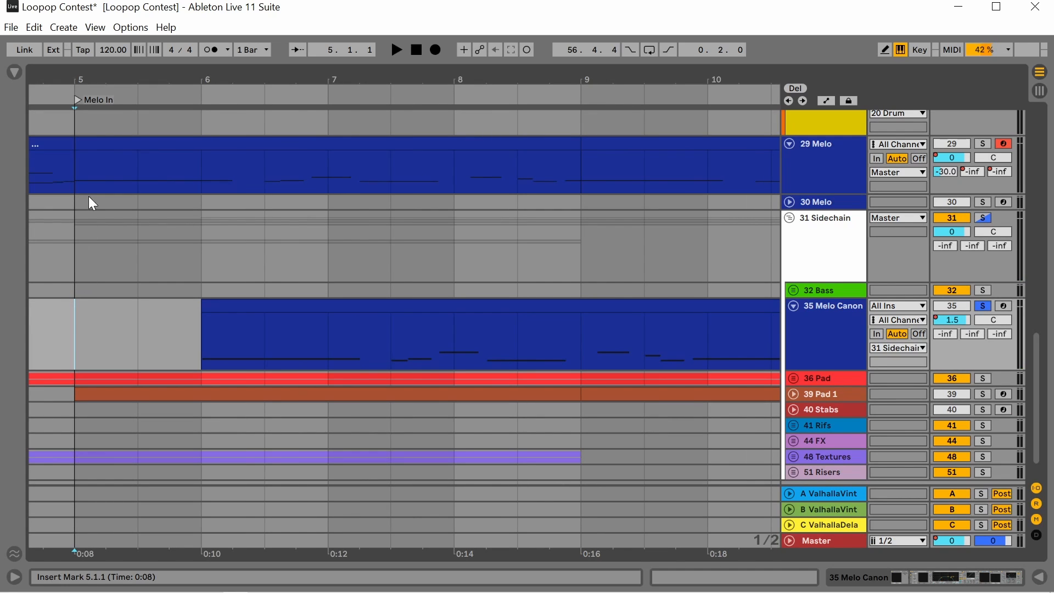
pyautogui.click(78, 166)
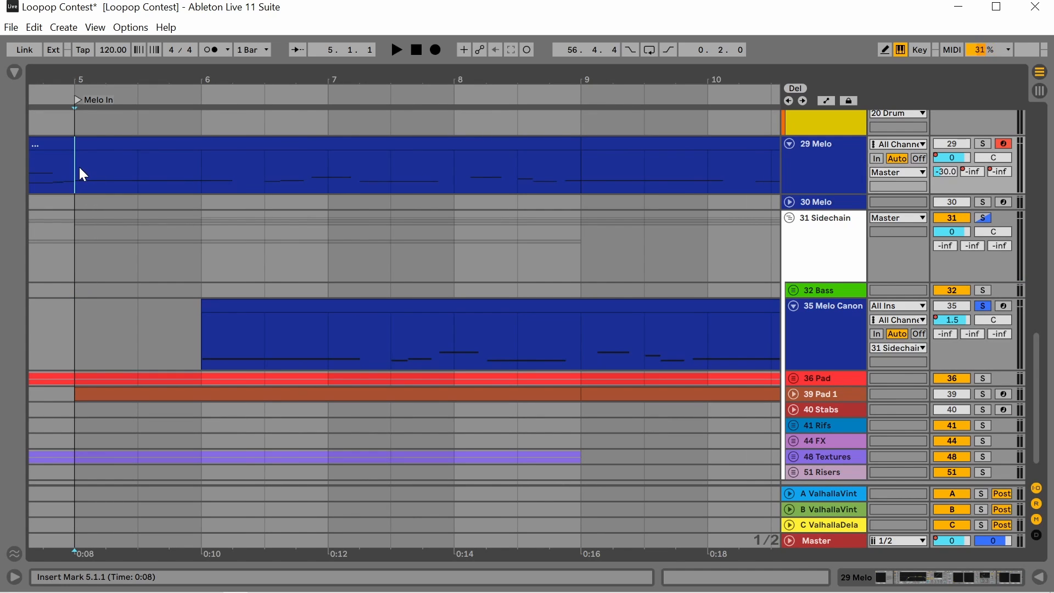
pyautogui.click(207, 325)
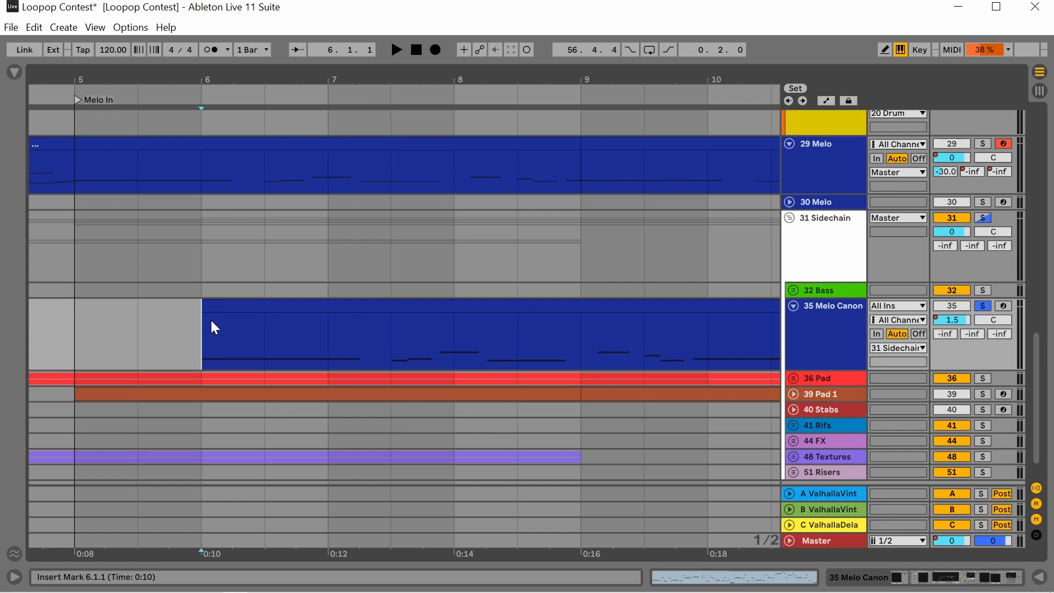
# Play from 5.1.1 with 35 Melo Canon soloed, turn its solo off to hear the full mix, and stop playback.
pyautogui.click(75, 321)
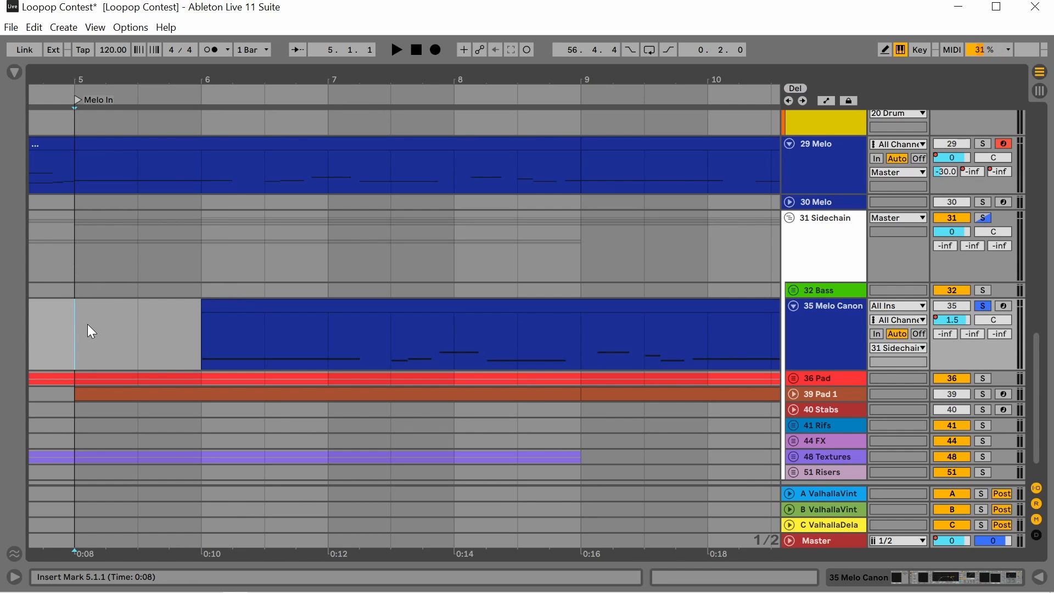
pyautogui.press('space')
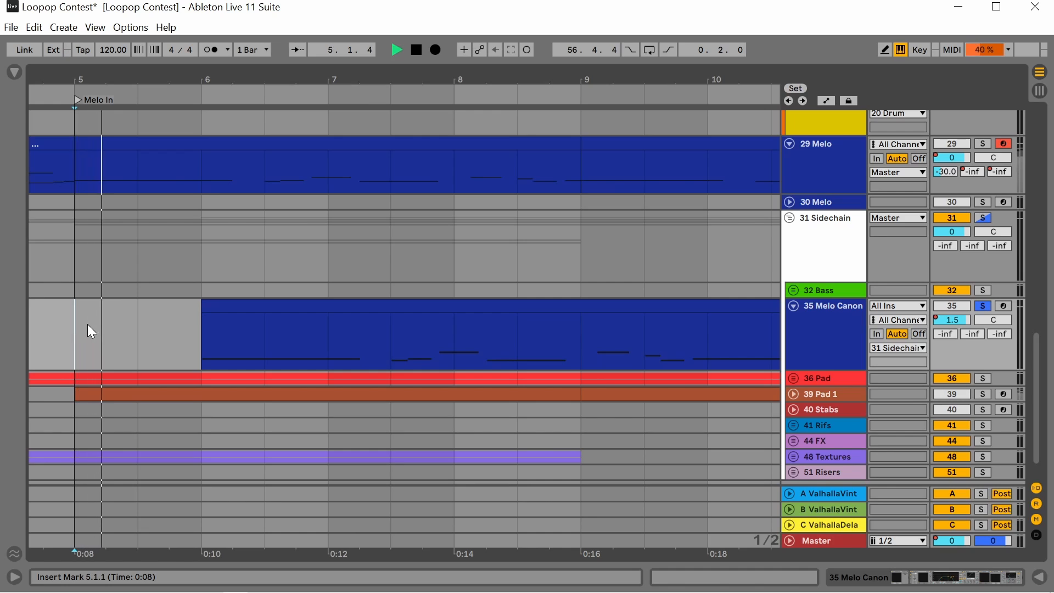
pyautogui.click(987, 312)
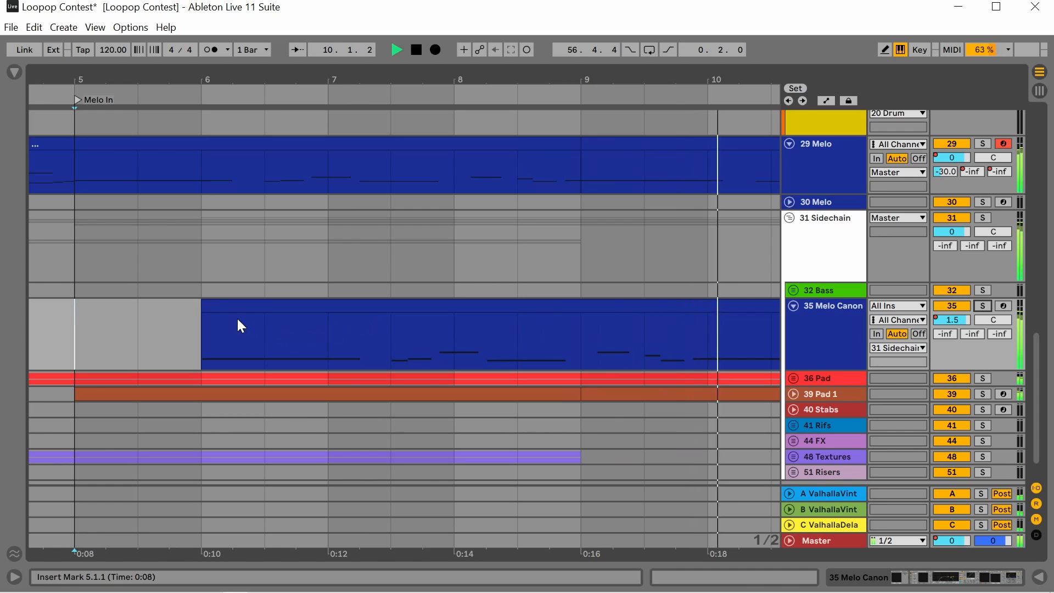
pyautogui.scroll(-4, 236, 317)
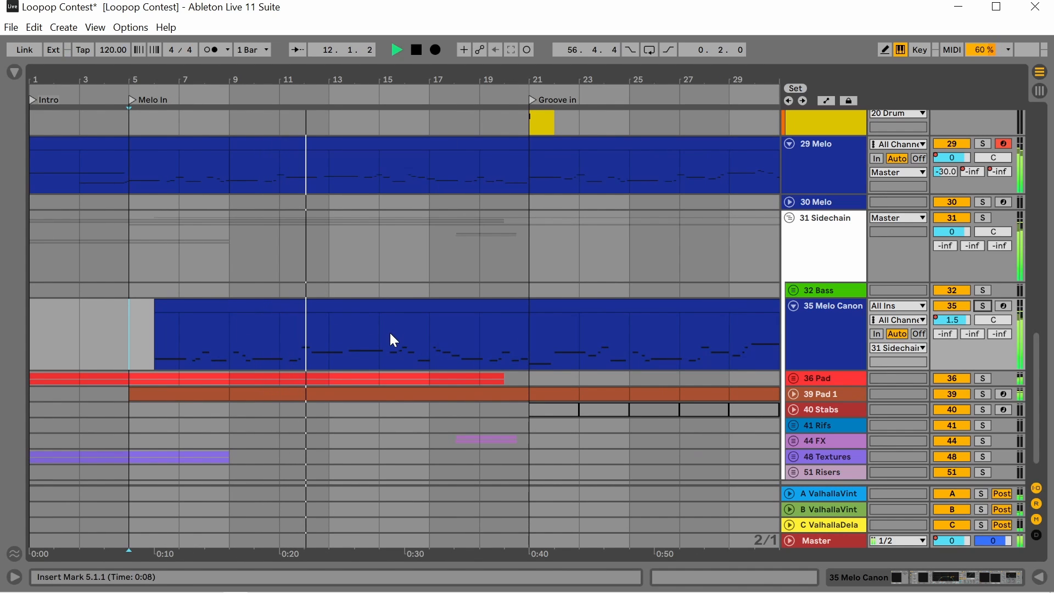
pyautogui.press('space')
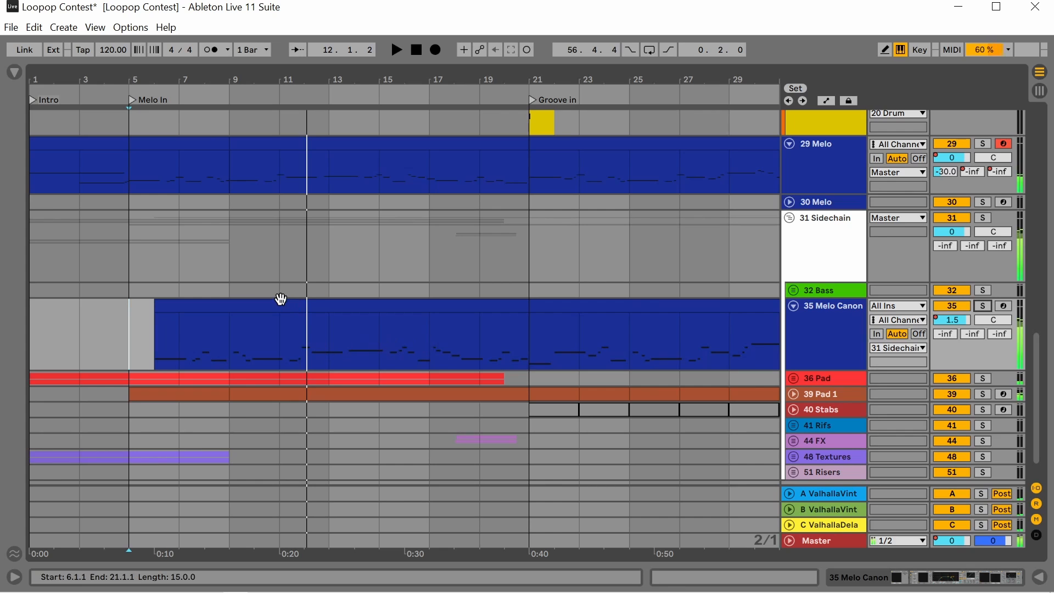
# Unfold the 36 Pad group to show the 37 Pad 2 and 38 Pad 3 clips.
pyautogui.scroll(-1, 275, 306)
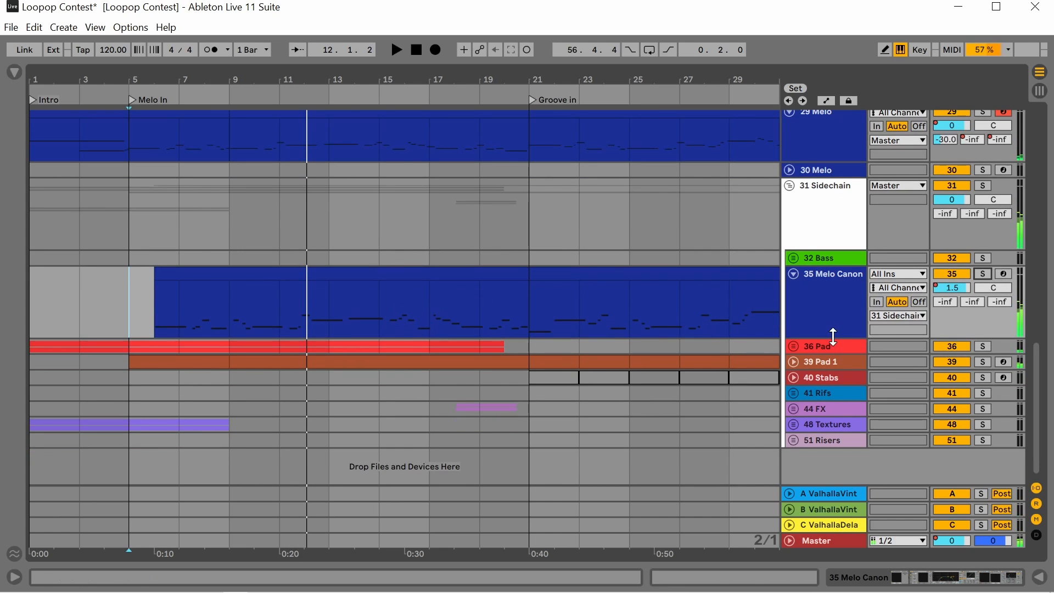
pyautogui.click(794, 346)
pyautogui.scroll(-3, 326, 342)
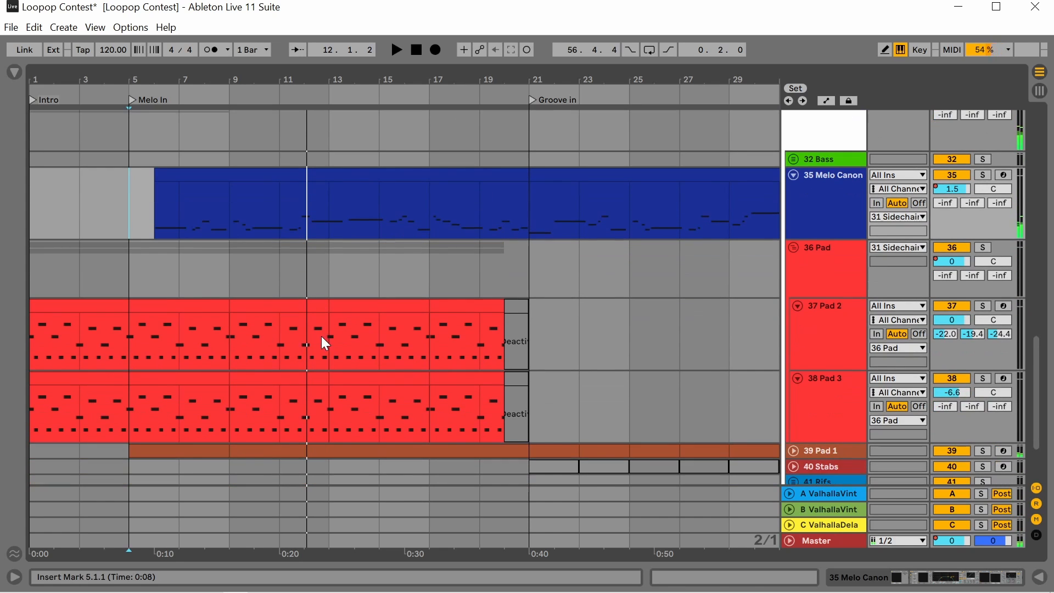
pyautogui.scroll(4, 759, 288)
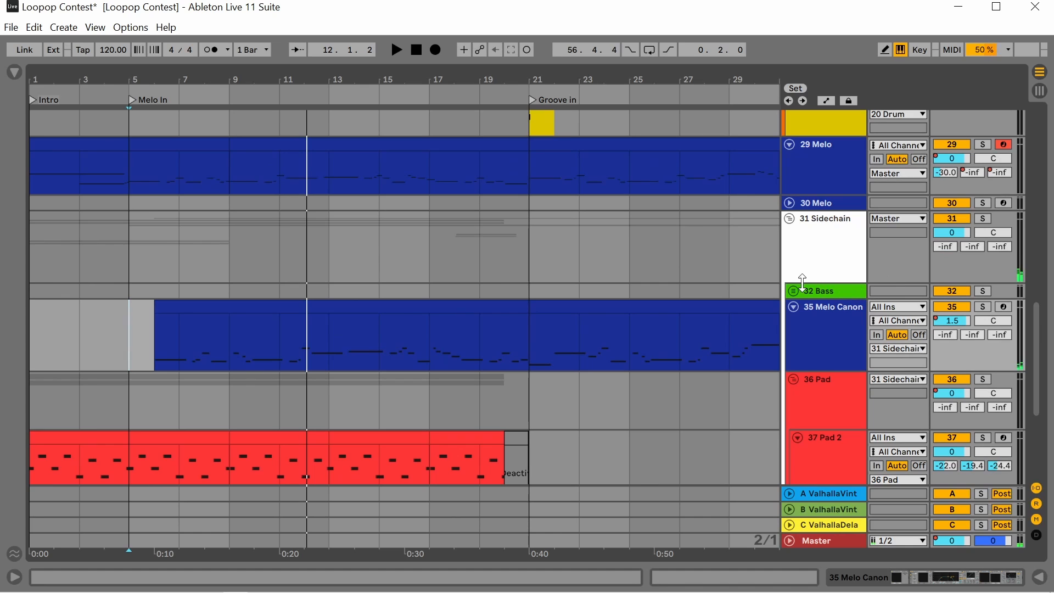
# Unfold the 32 Bass group and play the arrangement from 36.1.1, just before the Drop marker.
pyautogui.click(793, 291)
pyautogui.scroll(-4, 270, 348)
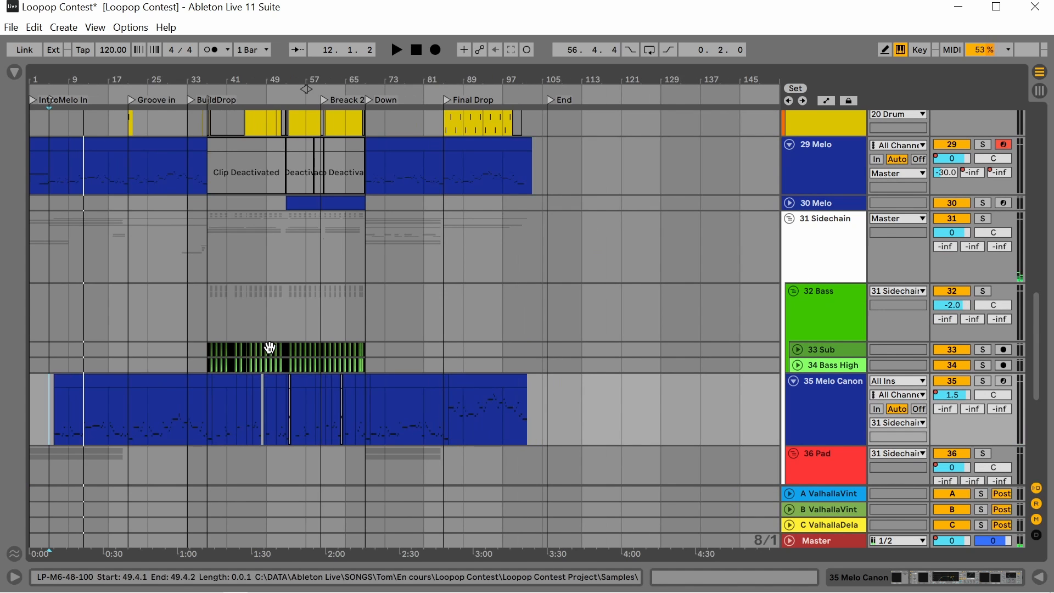
pyautogui.scroll(8, 198, 359)
pyautogui.scroll(-2, 496, 336)
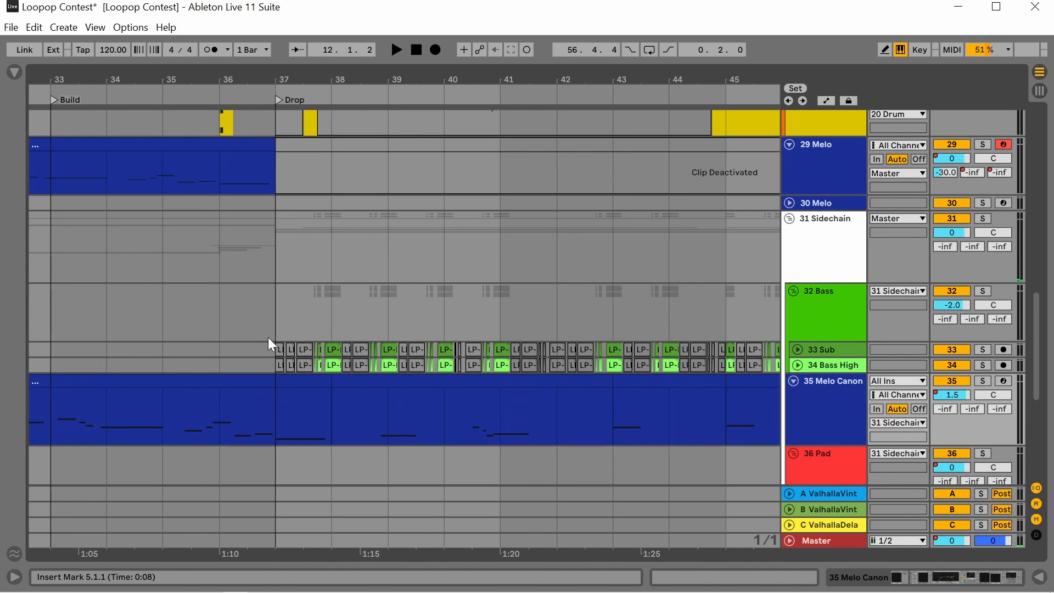
pyautogui.click(231, 330)
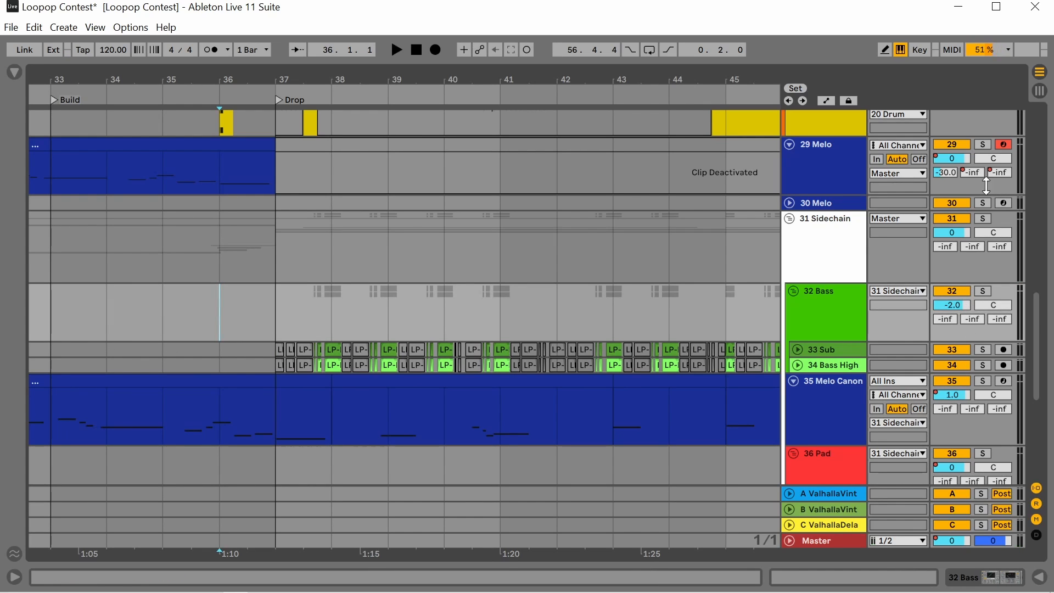
pyautogui.press('space')
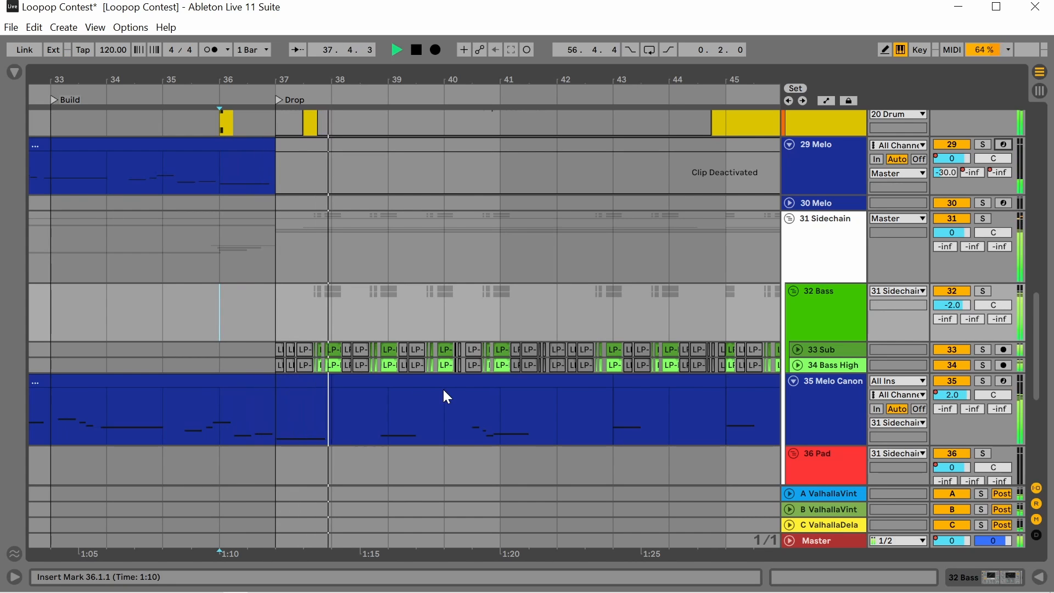
# Unfold the 33 Sub and 34 Bass High tracks and show the device chain of the 32 Bass group.
pyautogui.click(798, 349)
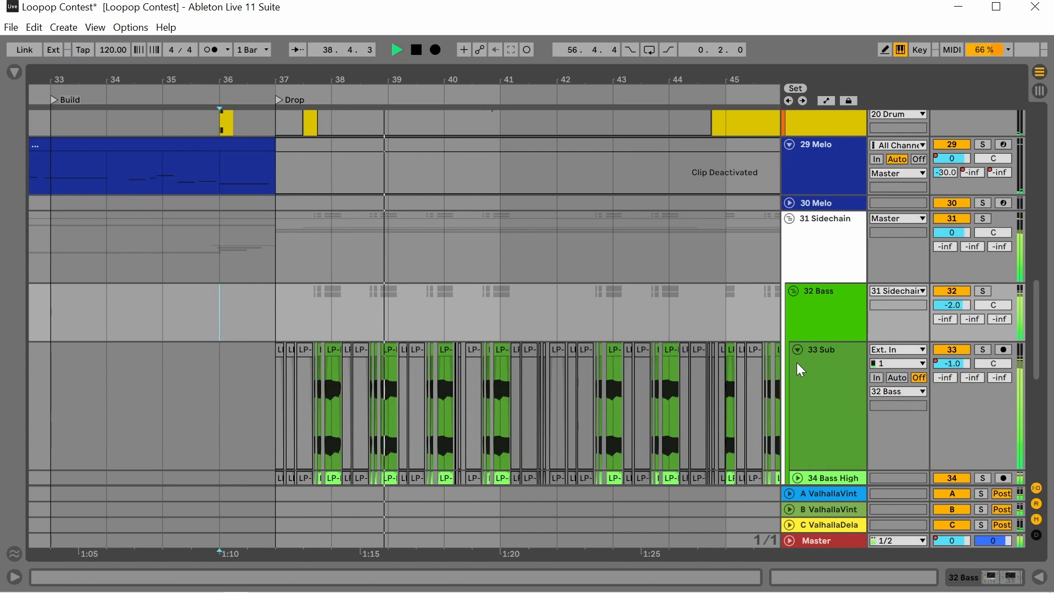
pyautogui.scroll(-3, 796, 363)
pyautogui.click(802, 376)
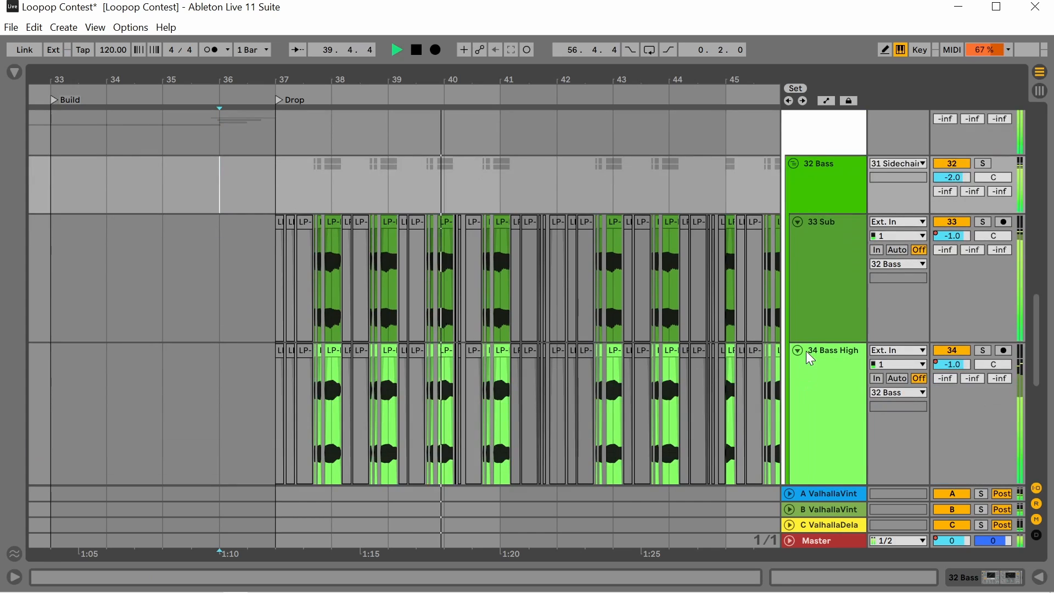
pyautogui.scroll(-3, 805, 329)
pyautogui.scroll(3, 805, 308)
pyautogui.doubleClick(819, 166)
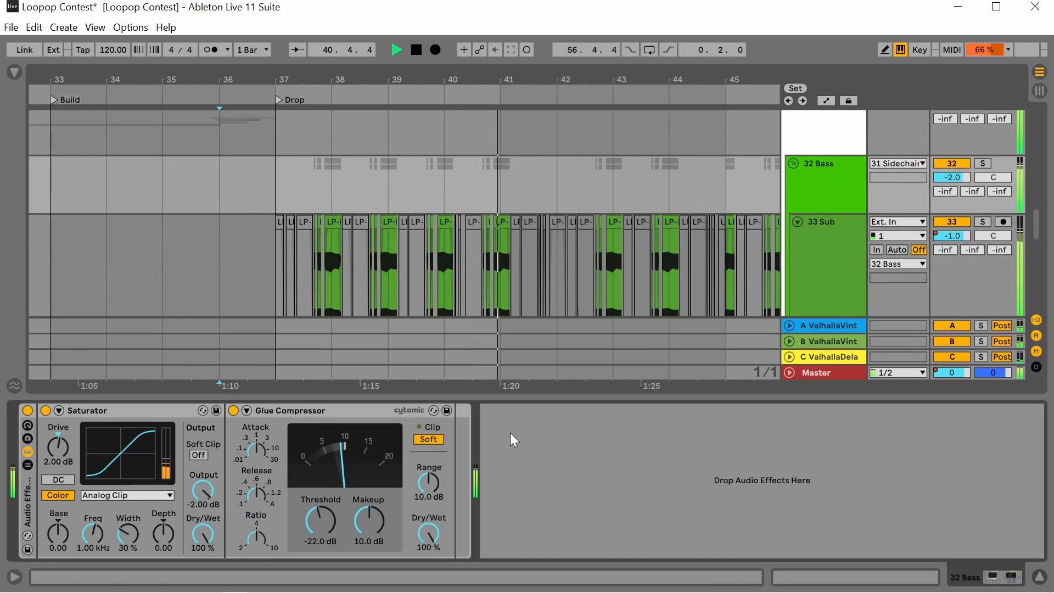
# Show the 33 Sub device chain, expand its Pro-Q 3 to inspect the curve, and stop playback.
pyautogui.click(828, 235)
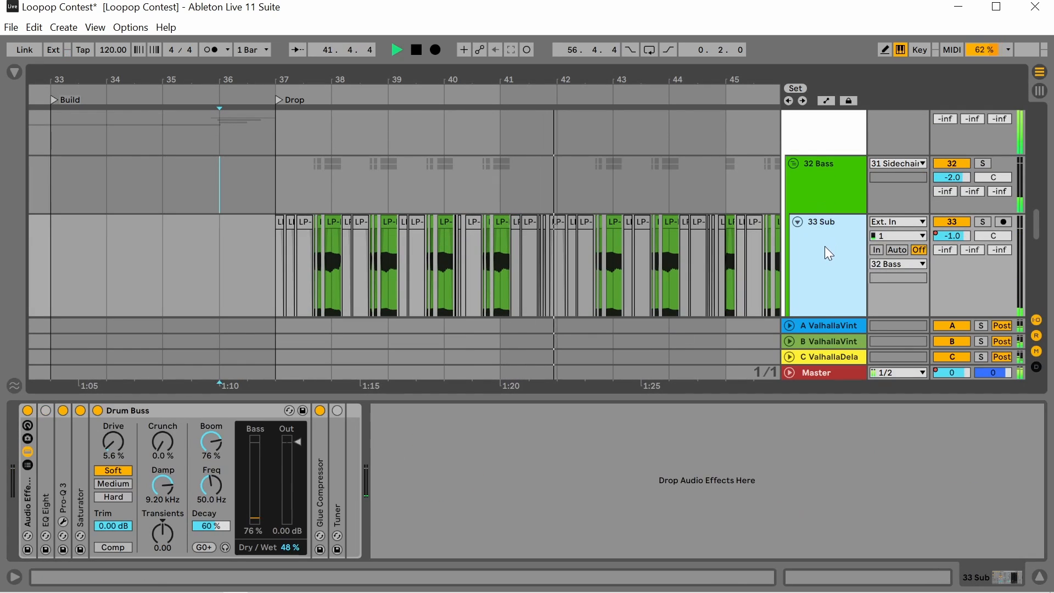
pyautogui.scroll(-1, 824, 246)
pyautogui.click(61, 500)
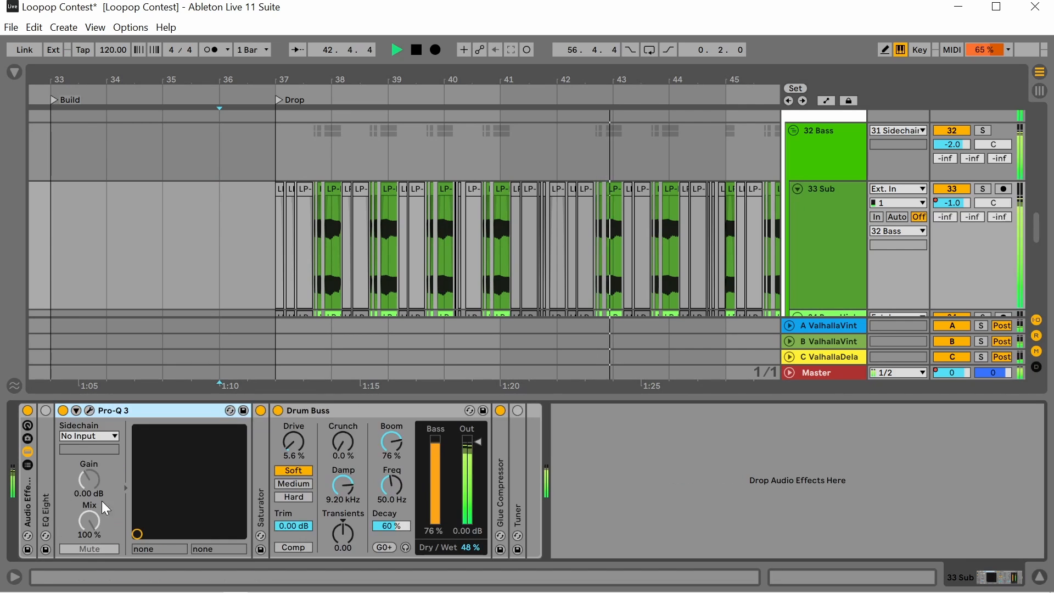
pyautogui.click(90, 410)
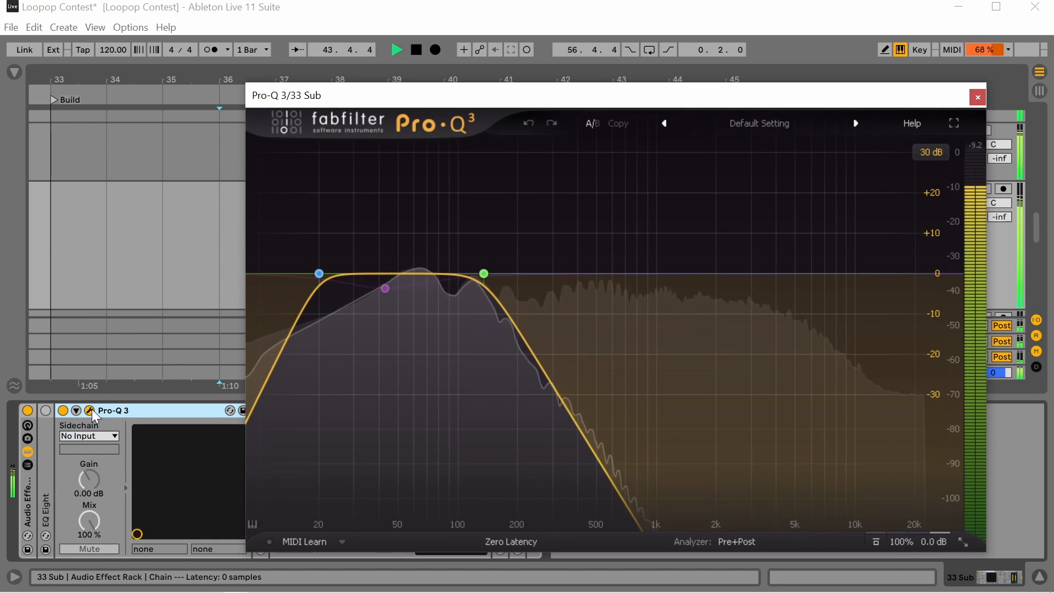
pyautogui.press('space')
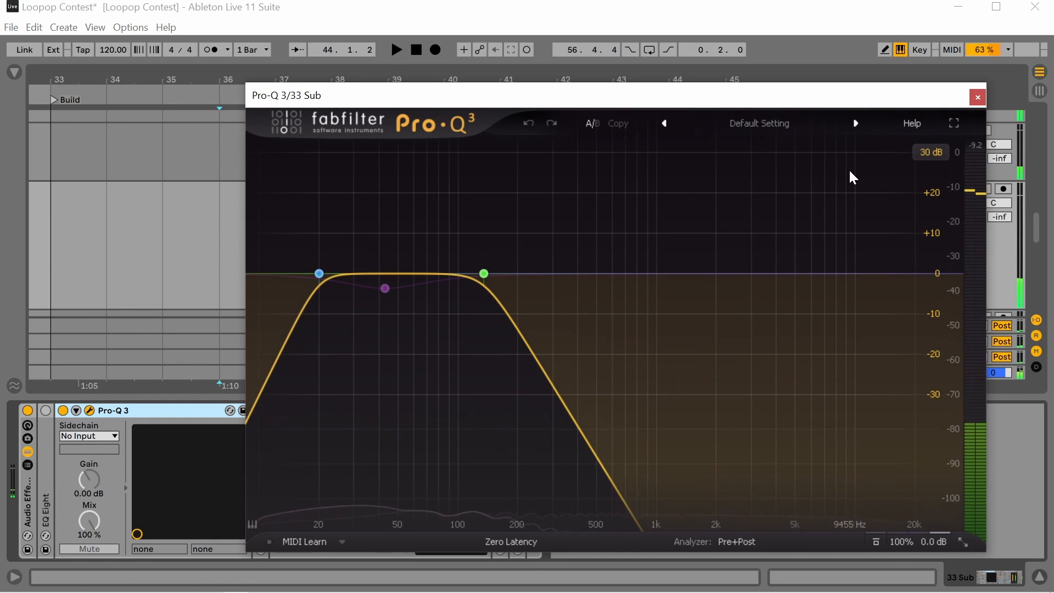
pyautogui.press('space')
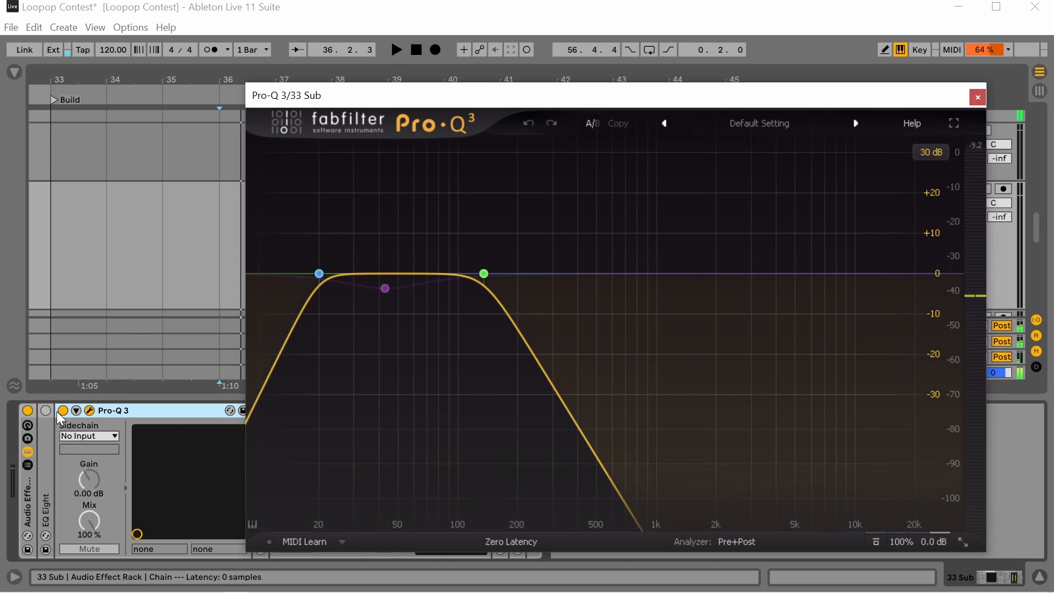
pyautogui.click(978, 100)
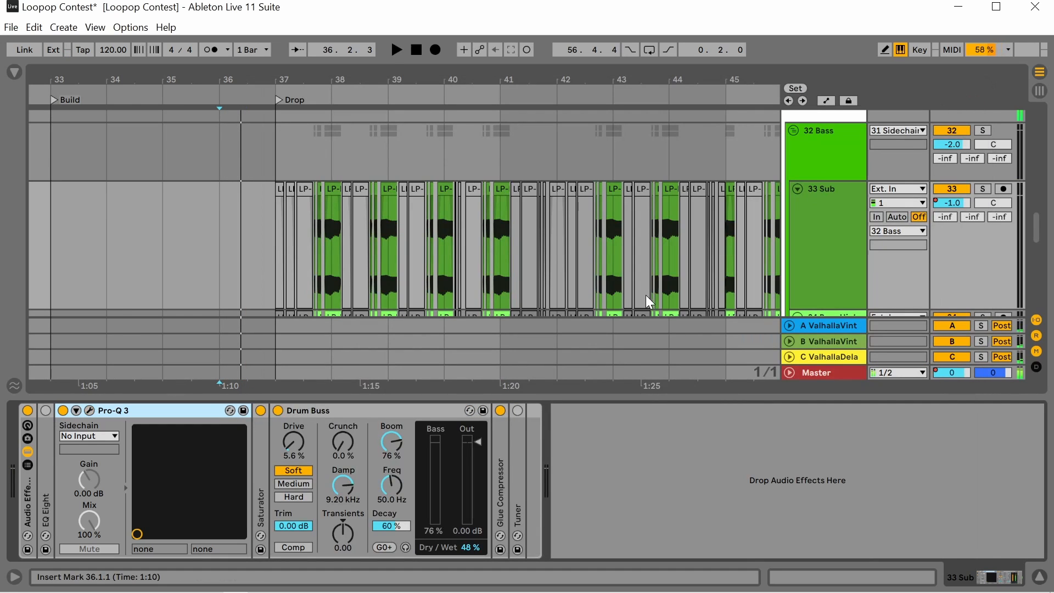
# Show the 34 Bass High device chain, and hide the device area to enlarge the arrangement.
pyautogui.scroll(-3, 686, 247)
pyautogui.click(835, 264)
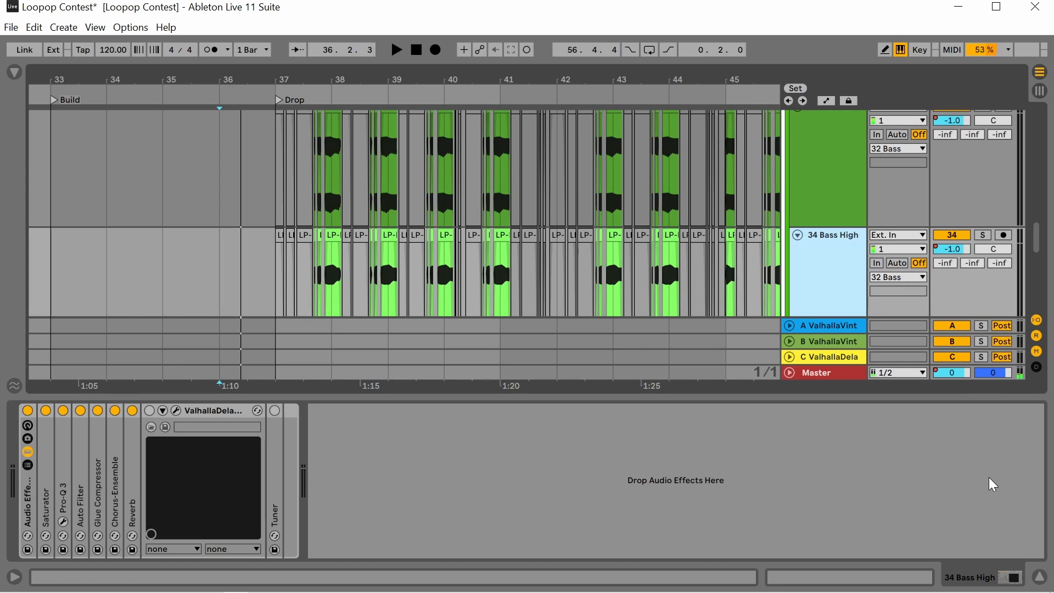
pyautogui.click(1040, 576)
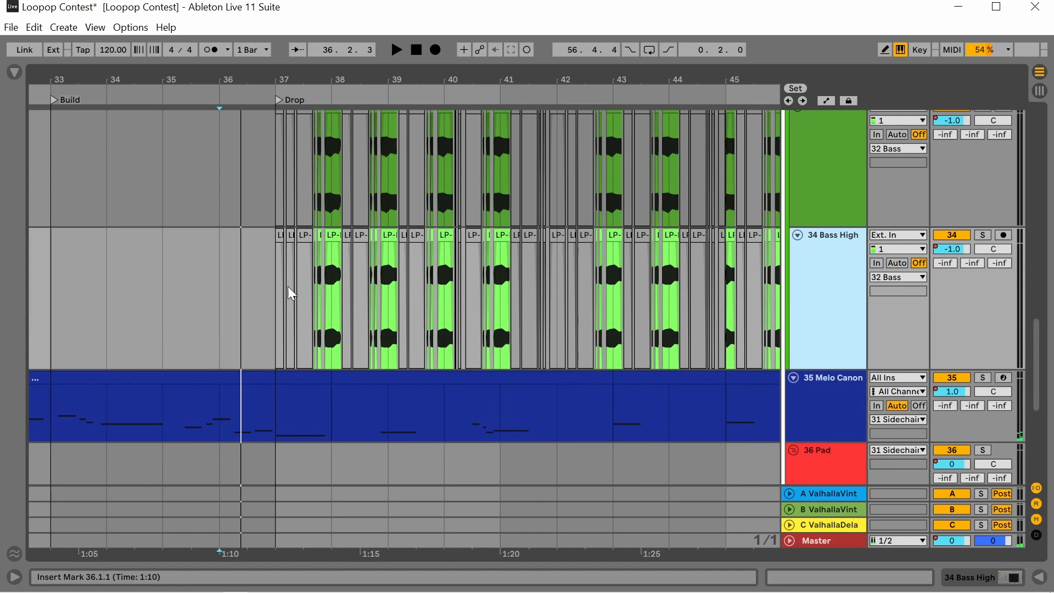
# Examine the active and deactivated 33 Sub and 34 Bass High clips just after the Drop marker.
pyautogui.scroll(3, 301, 291)
pyautogui.scroll(3, 301, 291)
pyautogui.click(185, 305)
pyautogui.scroll(-3, 187, 298)
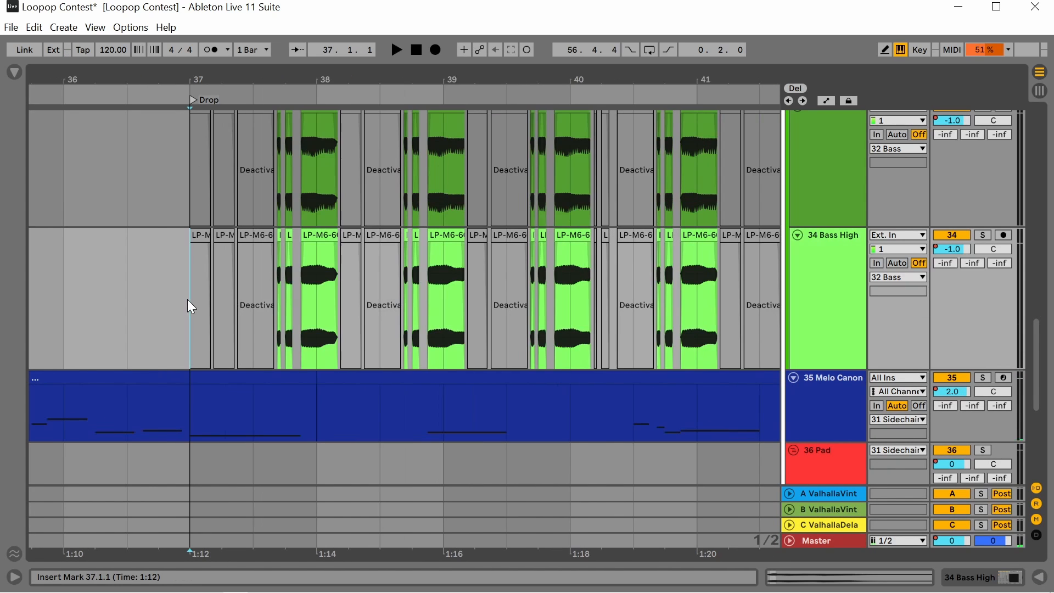
pyautogui.click(274, 287)
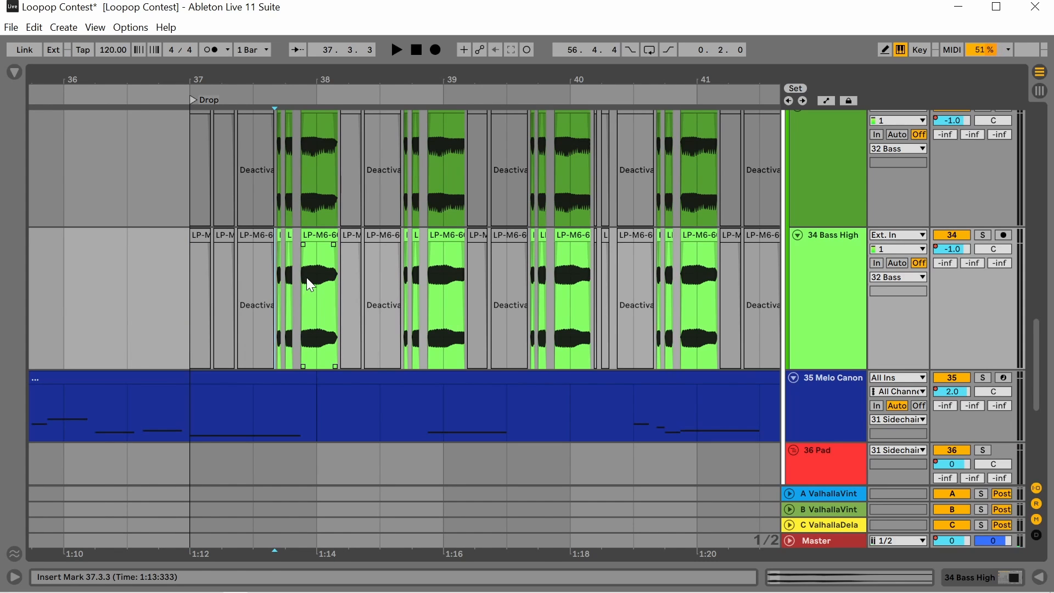
pyautogui.scroll(3, 306, 278)
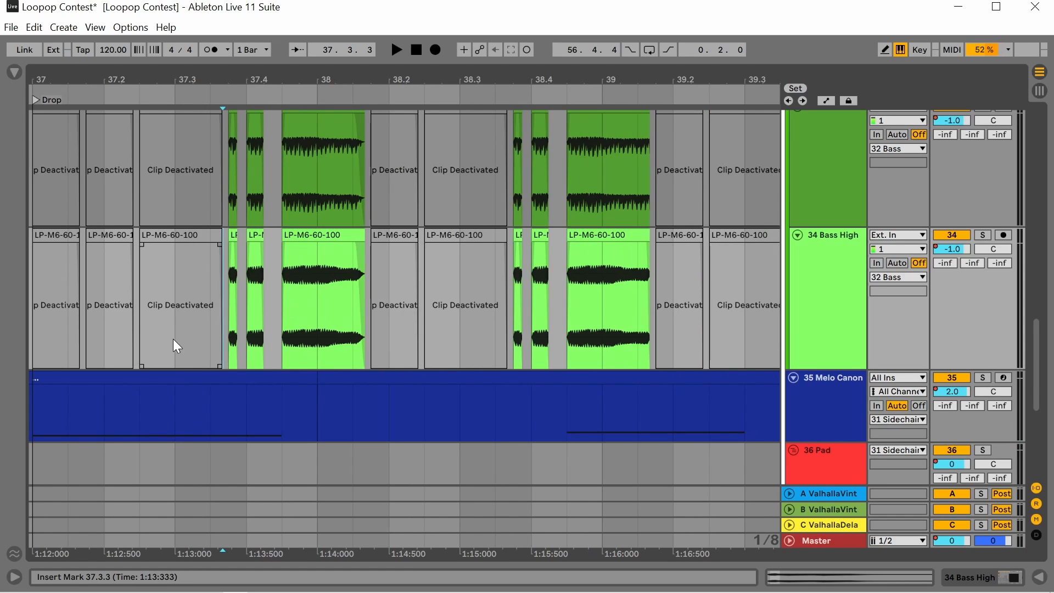
pyautogui.scroll(-3, 104, 318)
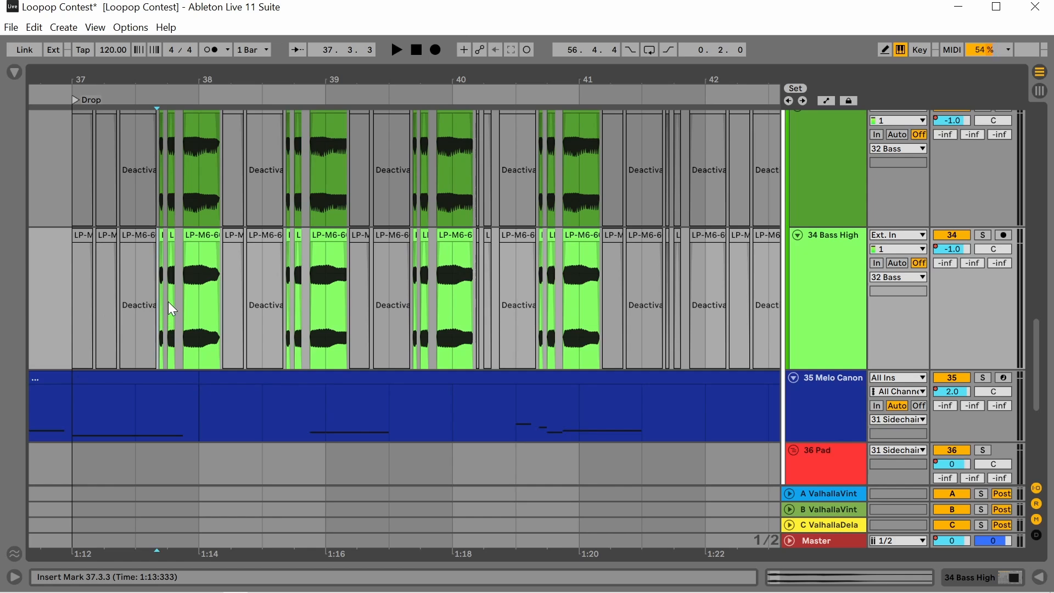
pyautogui.scroll(3, 100, 282)
pyautogui.scroll(1, 165, 285)
pyautogui.scroll(-2, 162, 299)
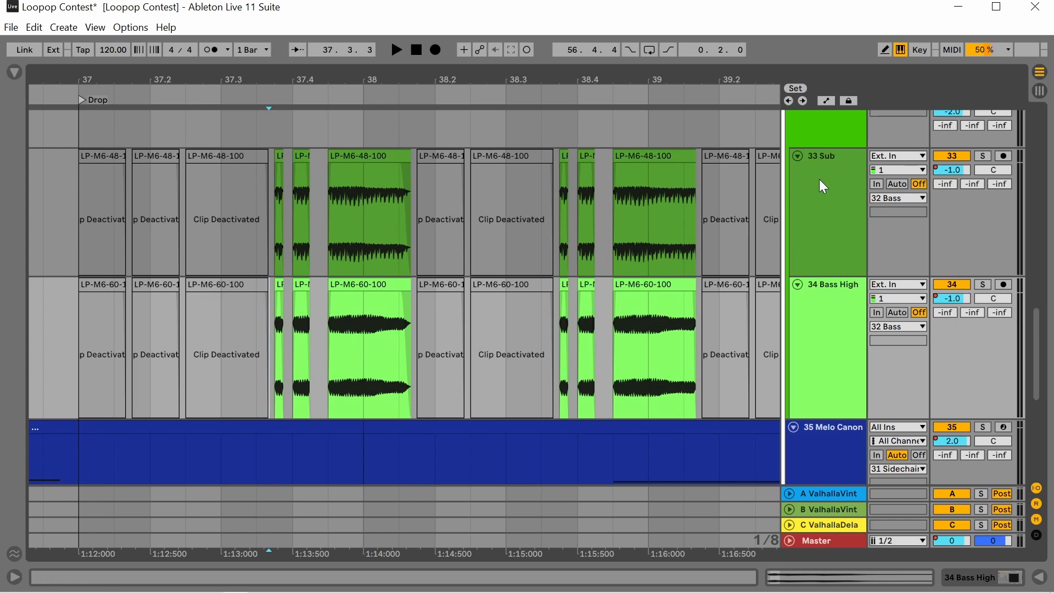
# Compare the 33 Sub and 34 Bass High clips across the Drop section and set the insert marker at 37.1.1.
pyautogui.click(855, 182)
pyautogui.click(826, 283)
pyautogui.scroll(-10, 193, 340)
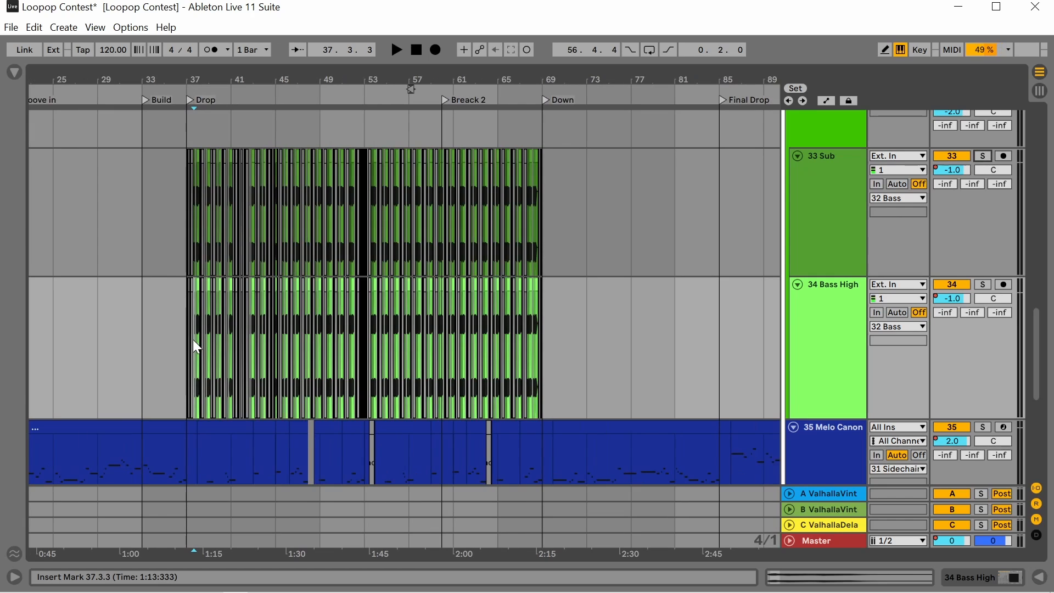
pyautogui.scroll(6, 186, 366)
pyautogui.scroll(5, 313, 358)
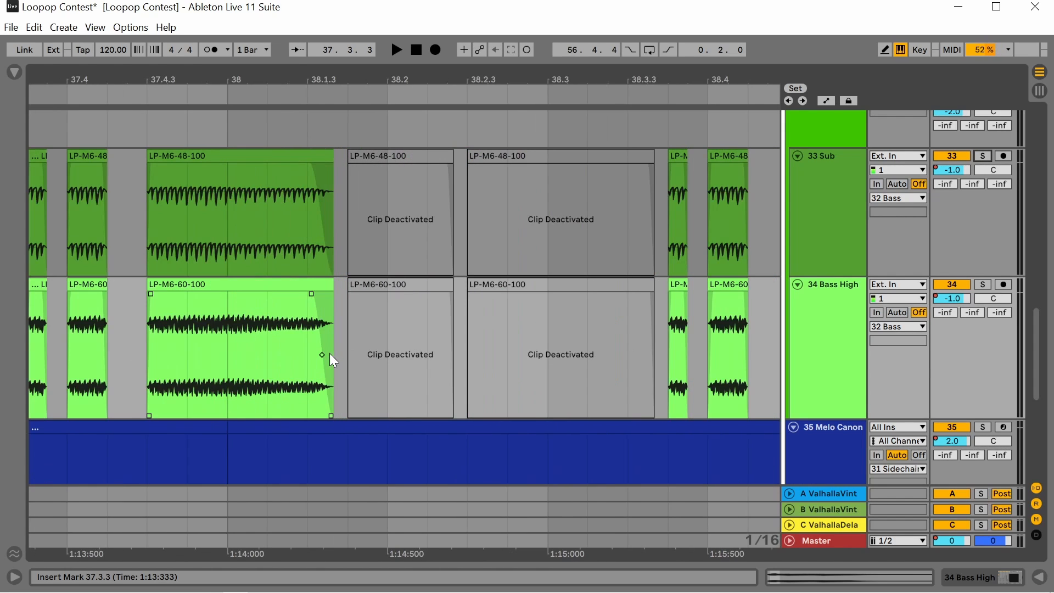
pyautogui.scroll(-1, 439, 358)
pyautogui.scroll(-3, 462, 360)
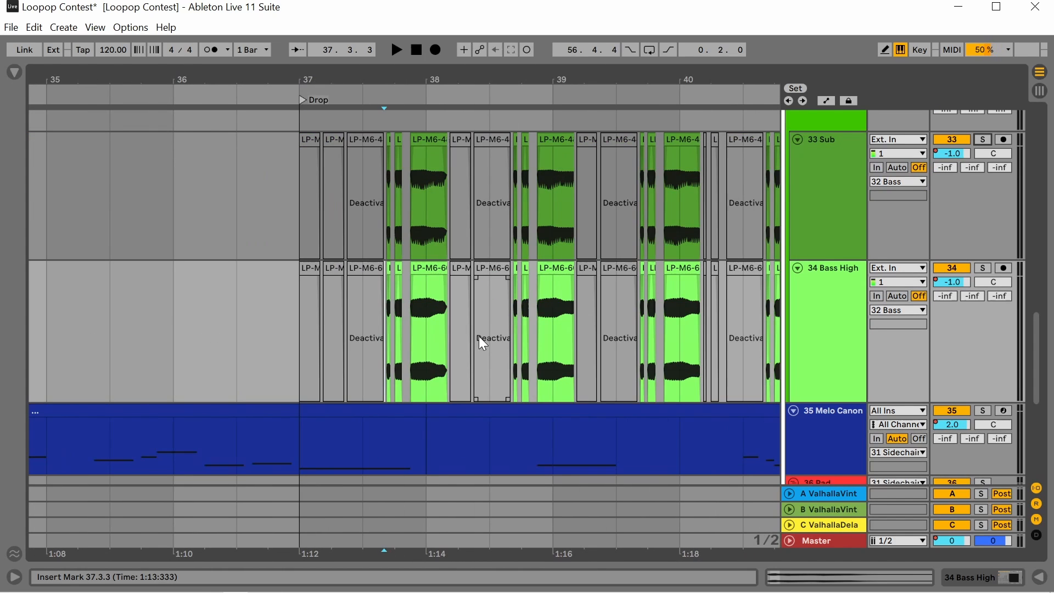
pyautogui.click(305, 341)
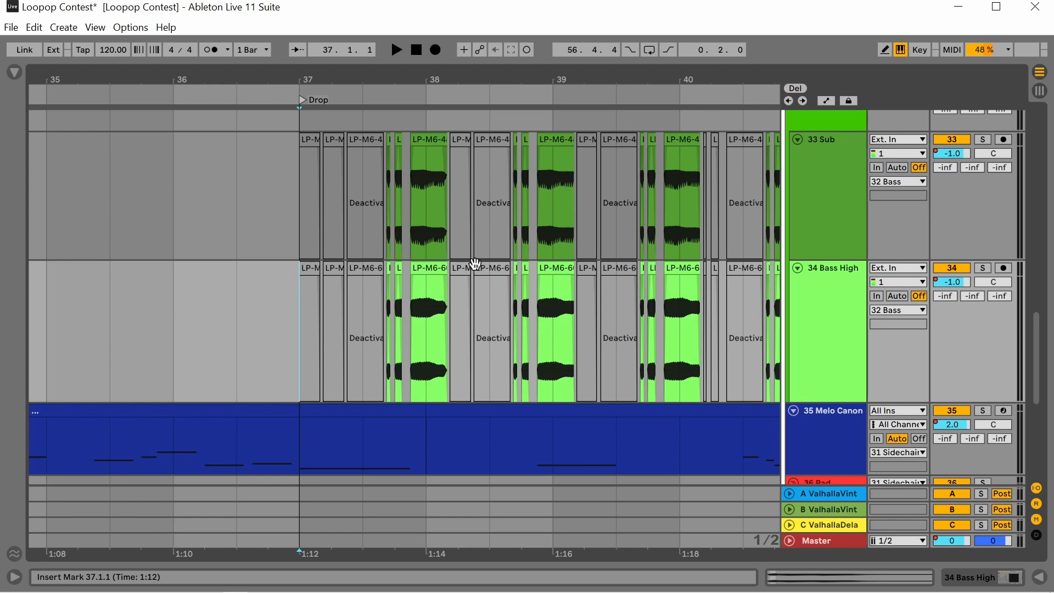
# Show the 34 Bass High device chain and expand its Auto Filter, Pro-Q 3, Saturator, Glue Compressor and Chorus-Ensemble.
pyautogui.doubleClick(804, 301)
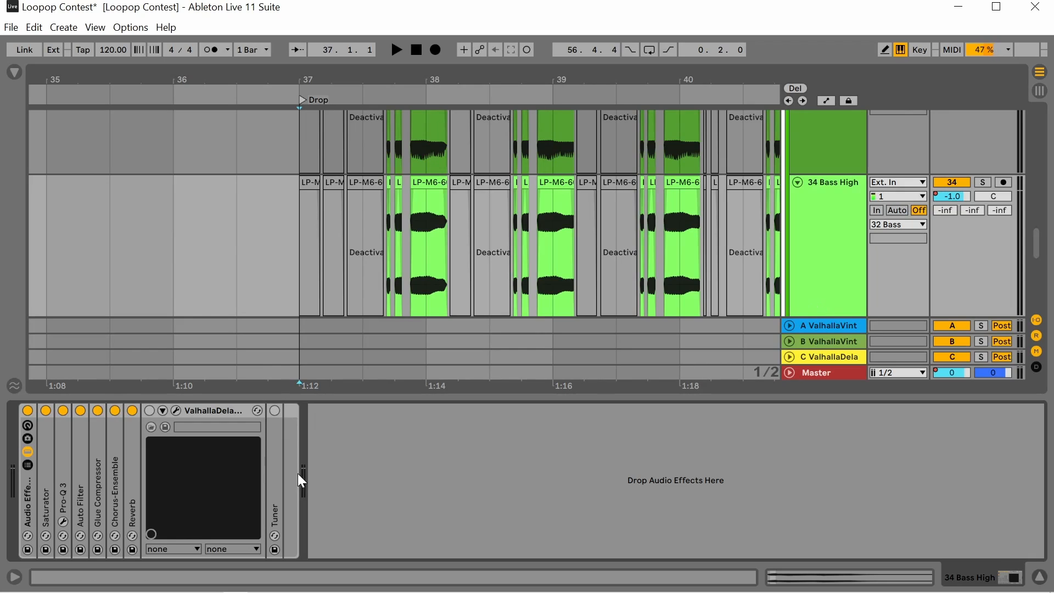
pyautogui.doubleClick(80, 472)
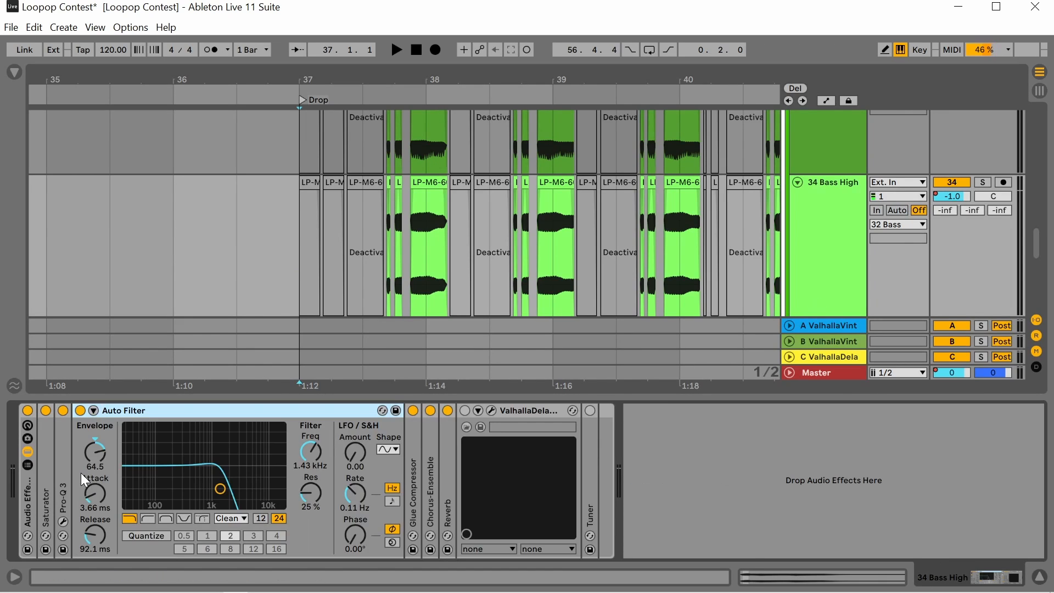
pyautogui.doubleClick(68, 468)
pyautogui.doubleClick(47, 468)
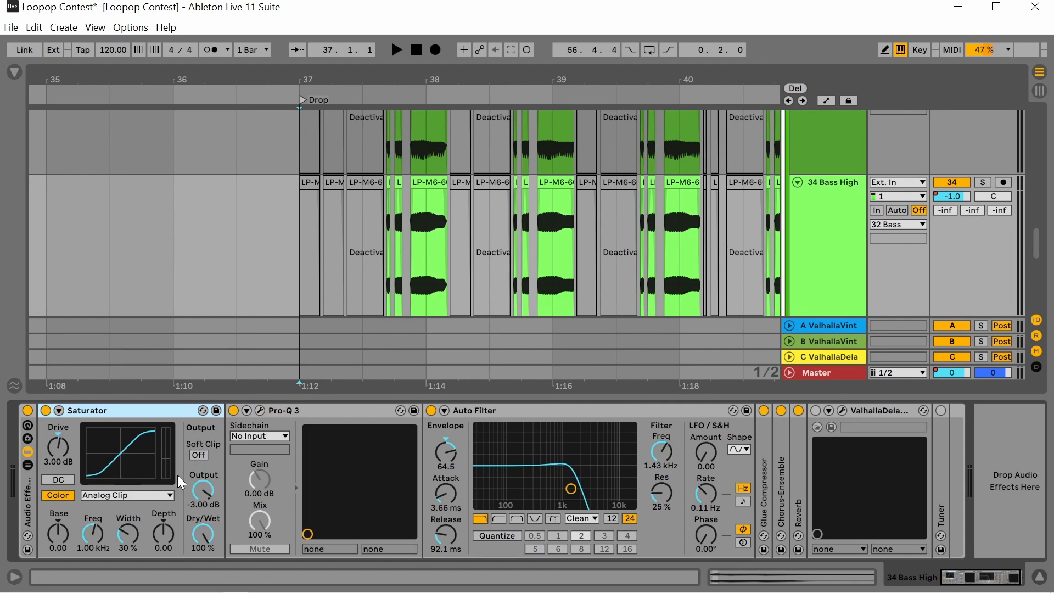
pyautogui.click(757, 502)
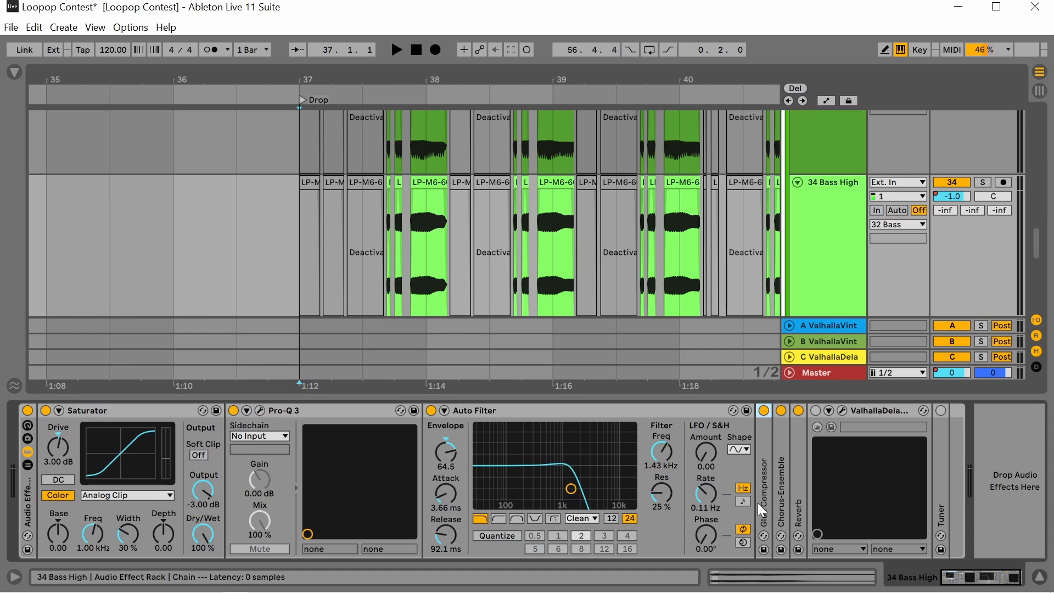
pyautogui.doubleClick(758, 503)
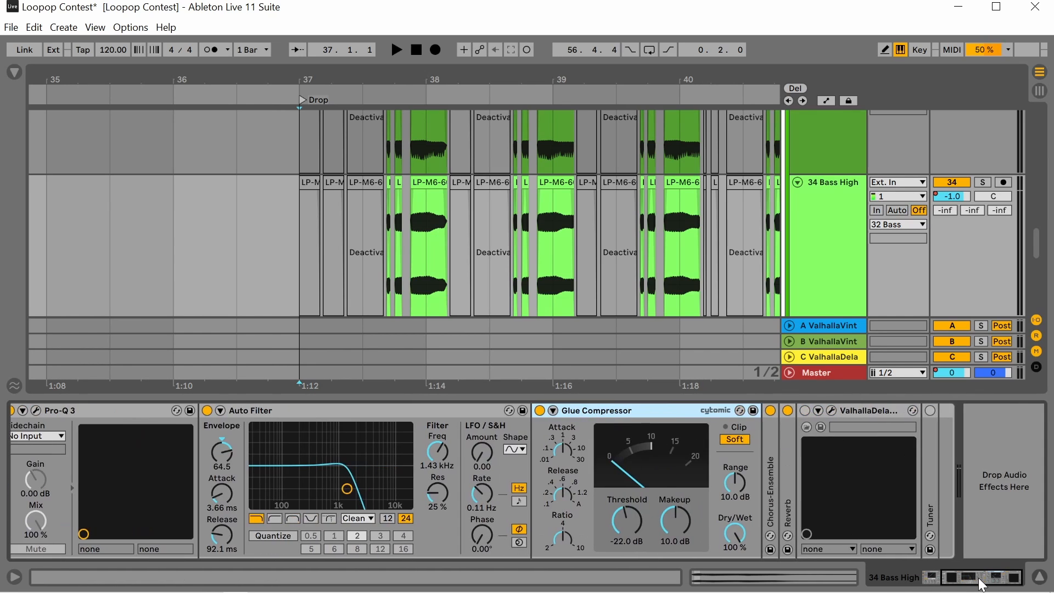
pyautogui.doubleClick(766, 503)
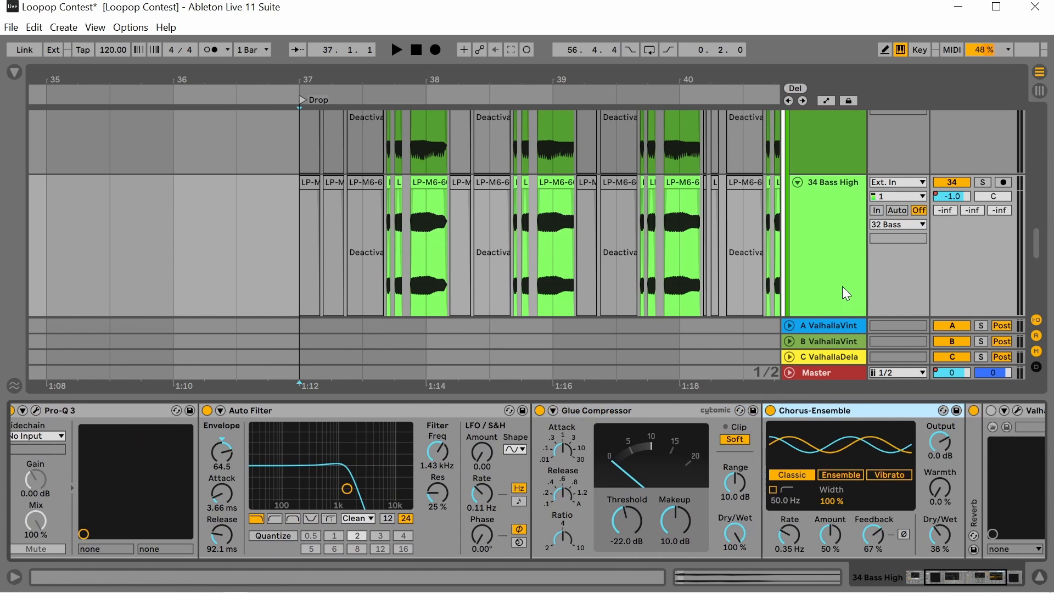
# Show the 33 Sub device chain, solo the track and audition it from 37.1.1.
pyautogui.scroll(3, 847, 243)
pyautogui.click(845, 219)
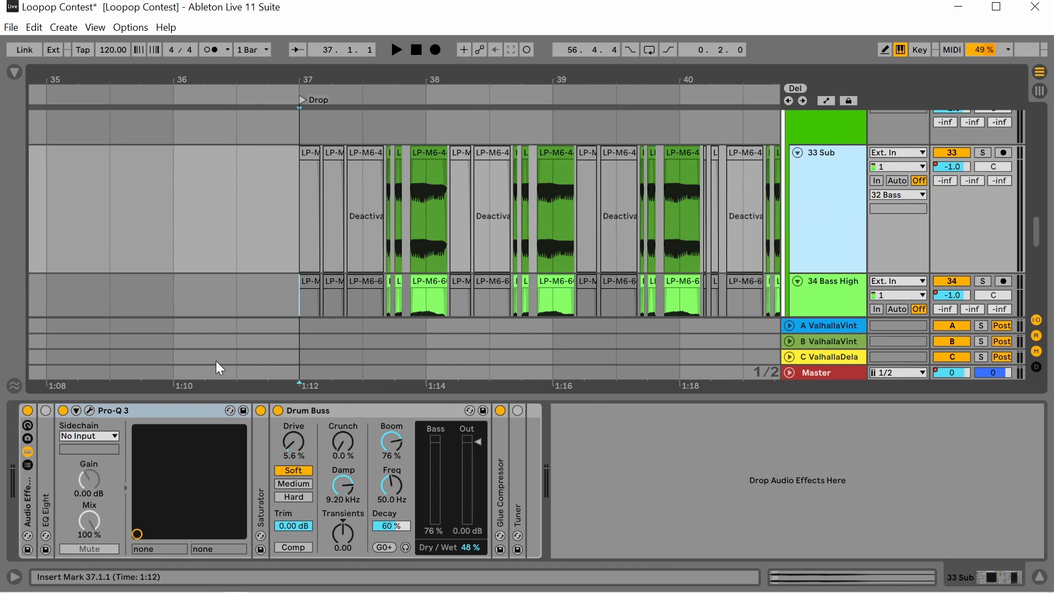
pyautogui.click(986, 155)
pyautogui.press('space')
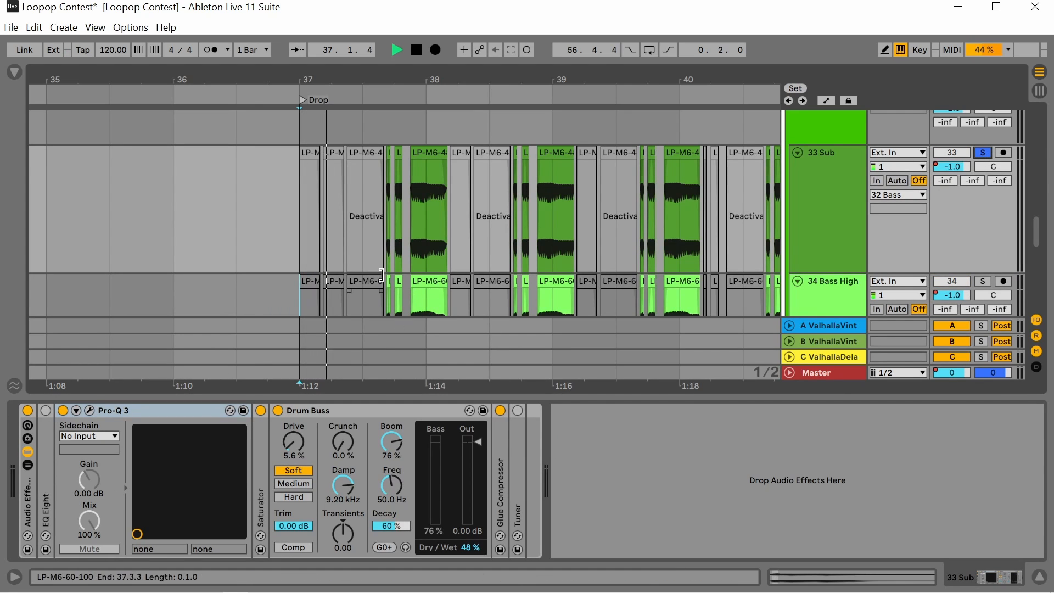
pyautogui.press('space')
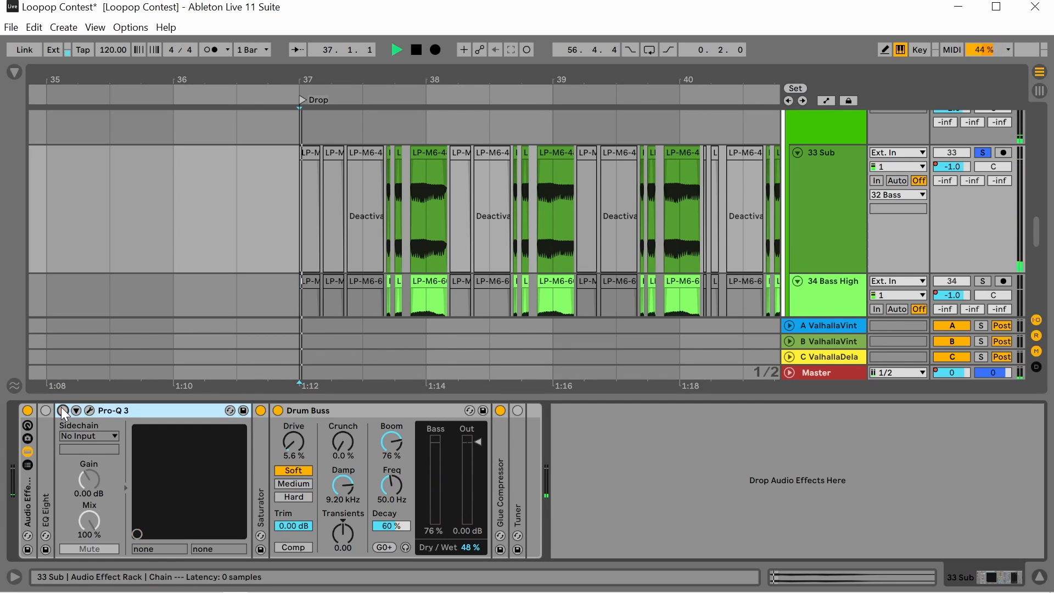
# Compare 33 Sub with its Pro-Q 3 bypassed and re-enabled, playing from 37.1.1 each time.
pyautogui.click(63, 410)
pyautogui.press('space')
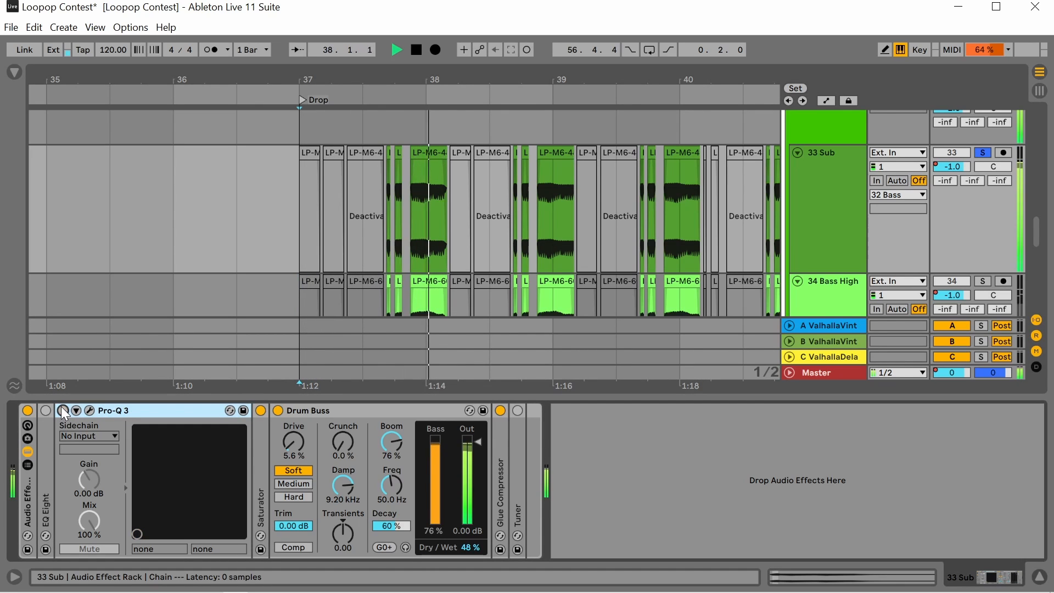
pyautogui.press('space')
pyautogui.press('space')
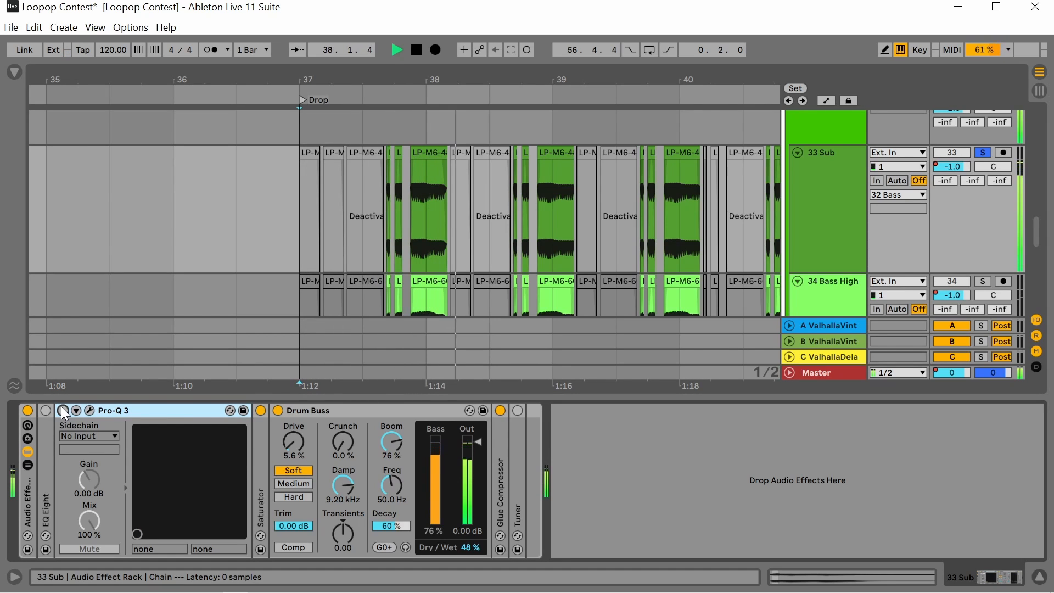
pyautogui.press('space')
pyautogui.click(62, 409)
pyautogui.press('space')
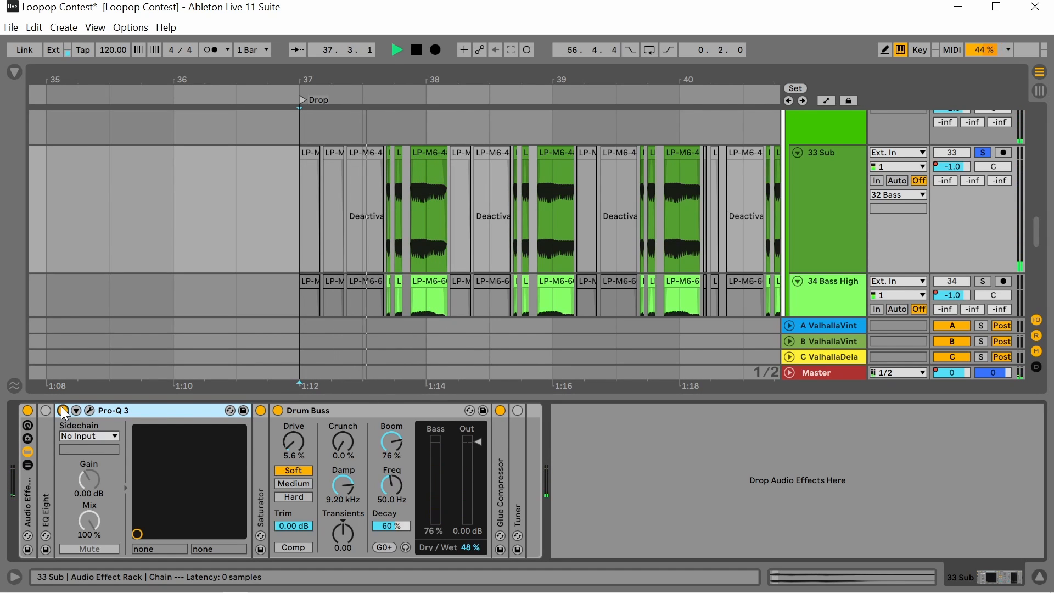
pyautogui.press('space')
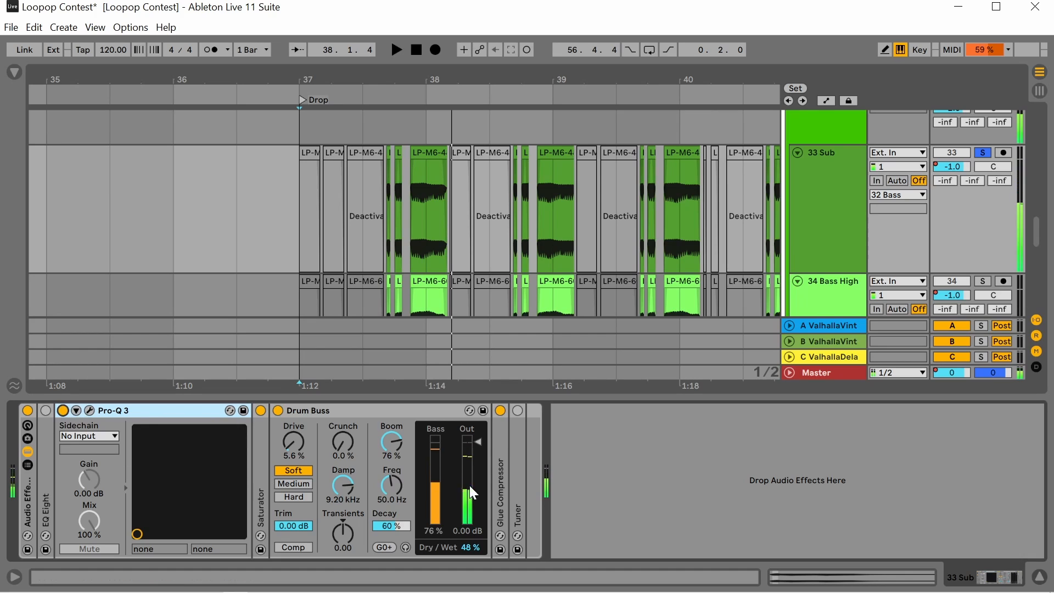
# Expand the Glue Compressor on 33 Sub, and solo 34 Bass High to audition it from 37.1.1.
pyautogui.doubleClick(505, 463)
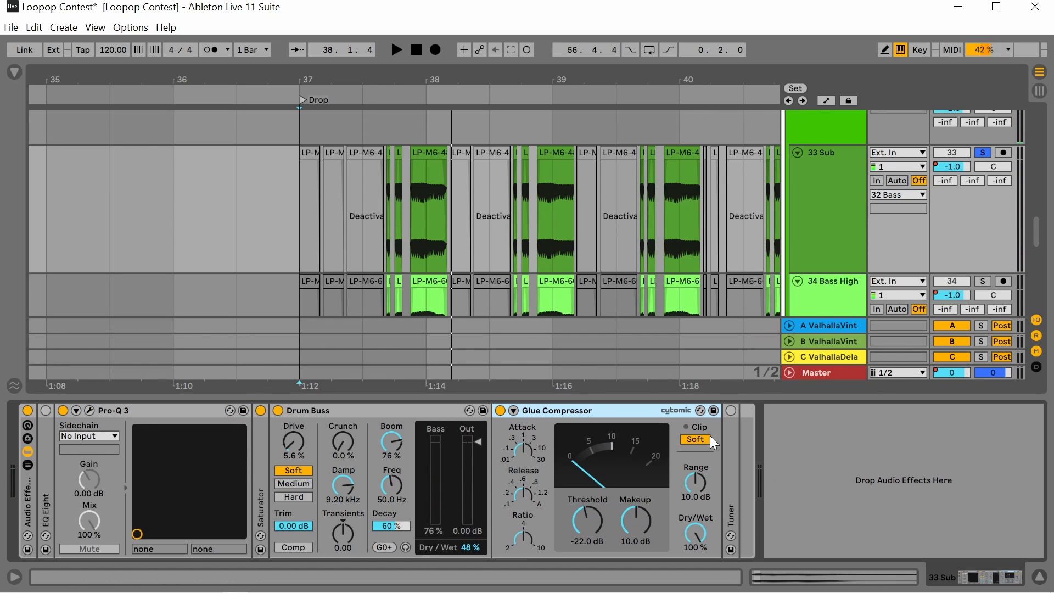
pyautogui.scroll(-1, 871, 235)
pyautogui.click(982, 233)
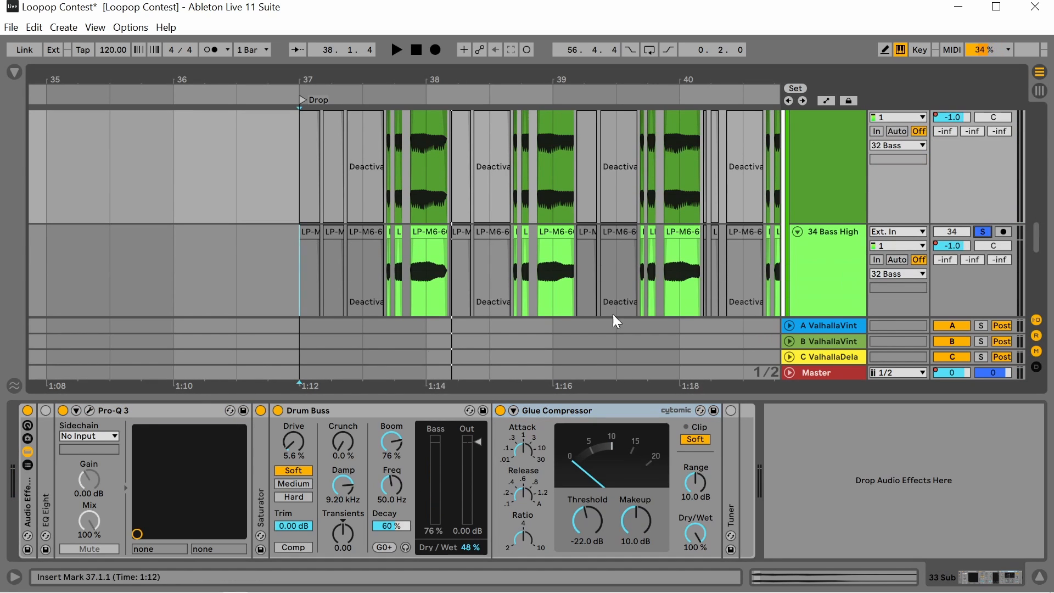
pyautogui.press('space')
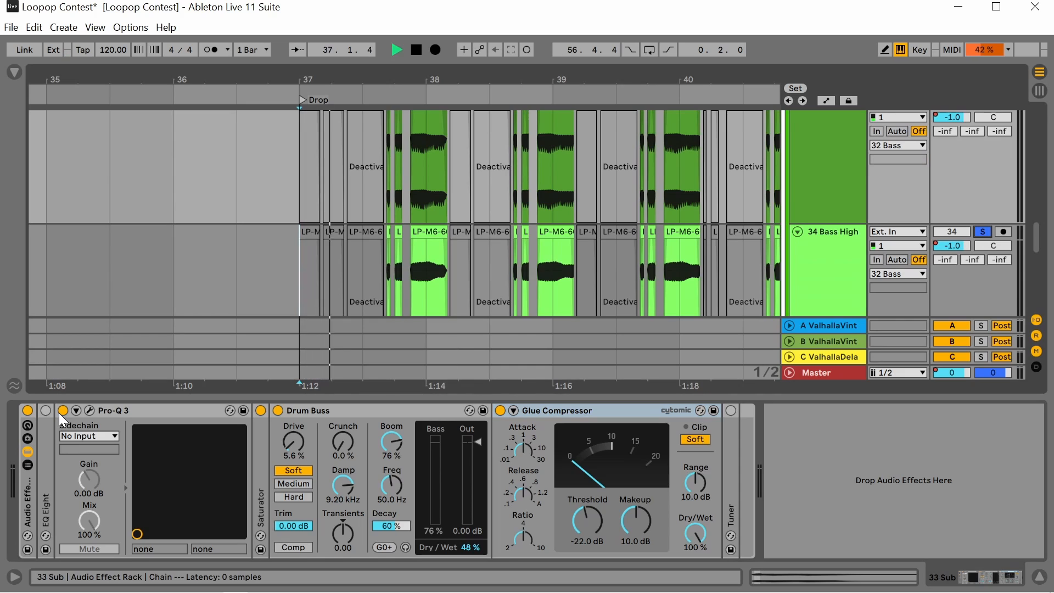
pyautogui.press('space')
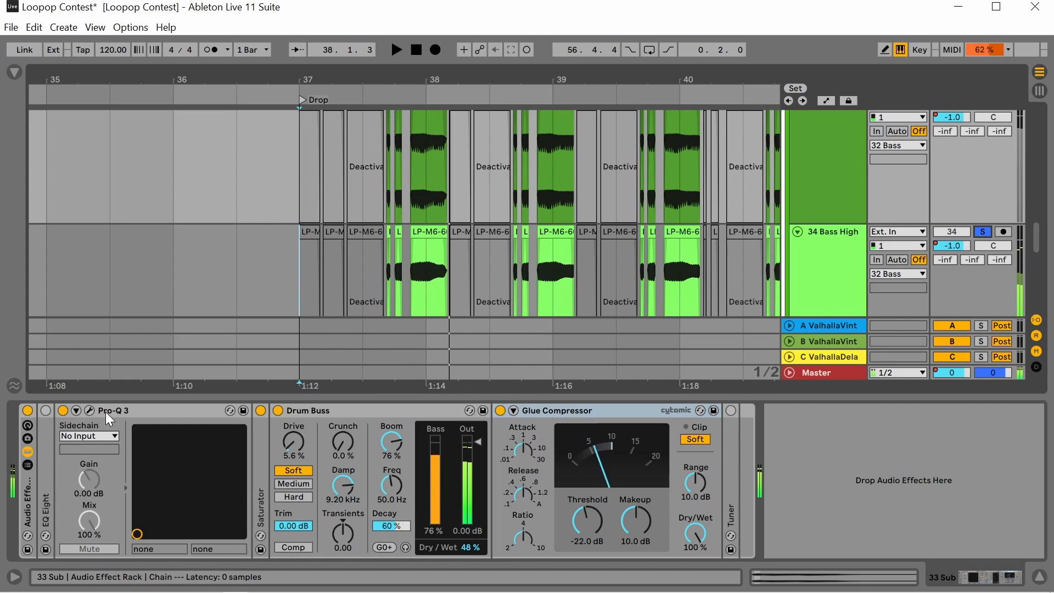
# Hide the device area and turn off the solo on 34 Bass High.
pyautogui.click(830, 182)
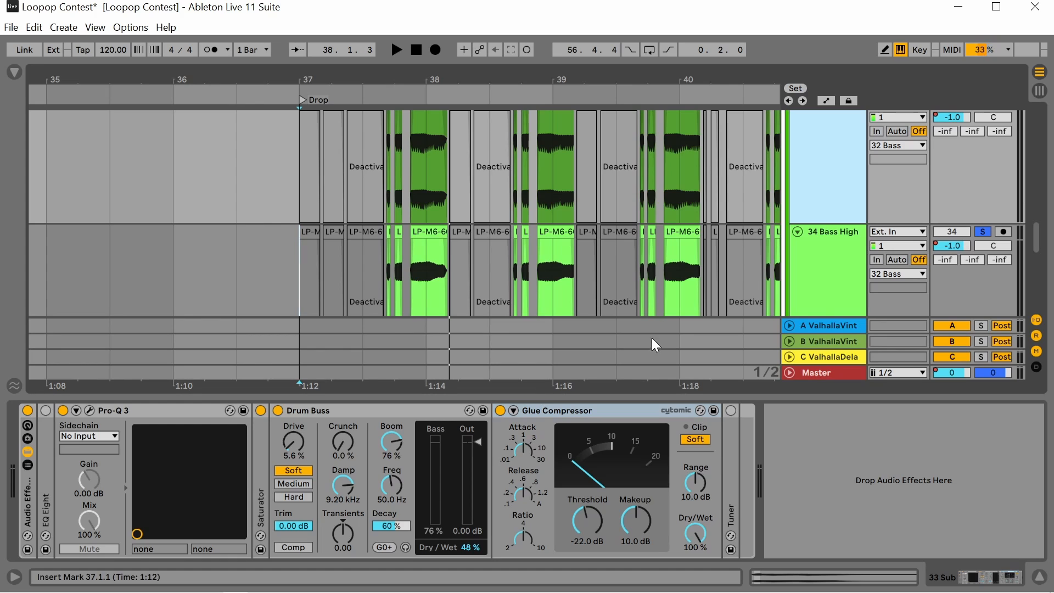
pyautogui.click(1038, 576)
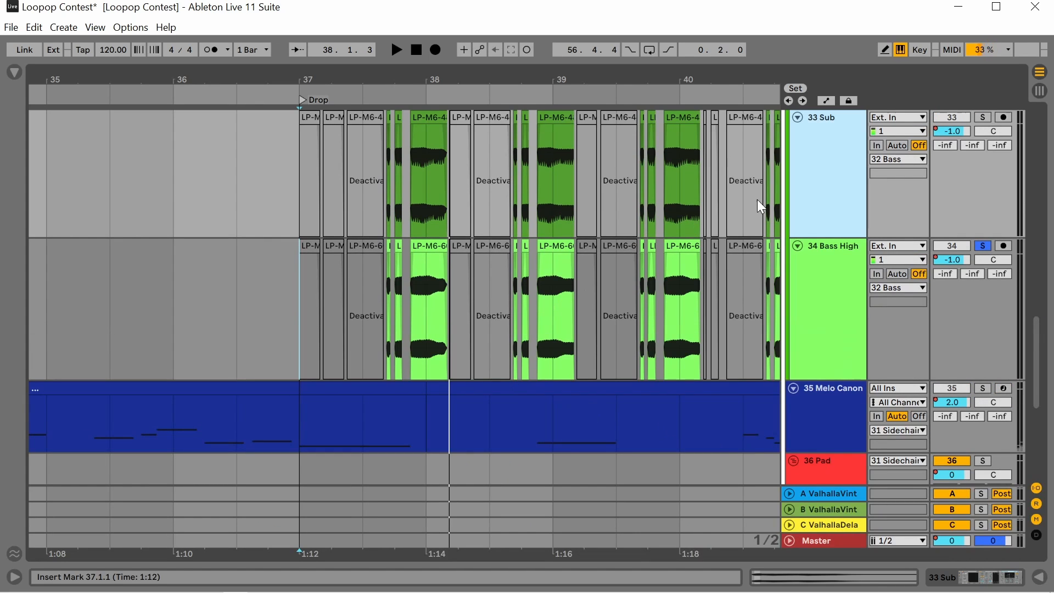
pyautogui.scroll(3, 756, 199)
pyautogui.scroll(-2, 385, 318)
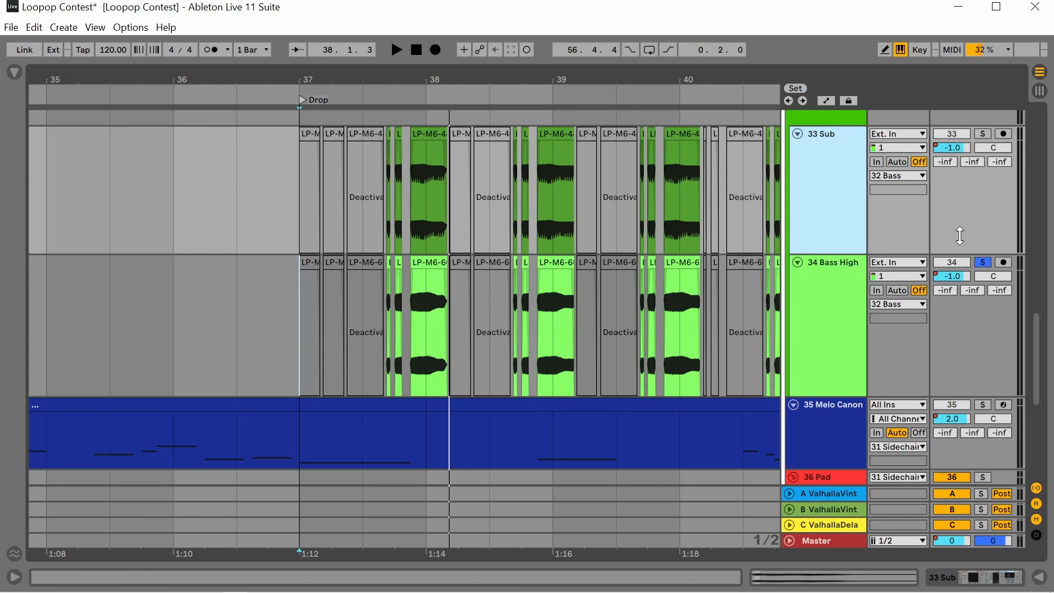
pyautogui.click(982, 262)
pyautogui.scroll(-2, 228, 311)
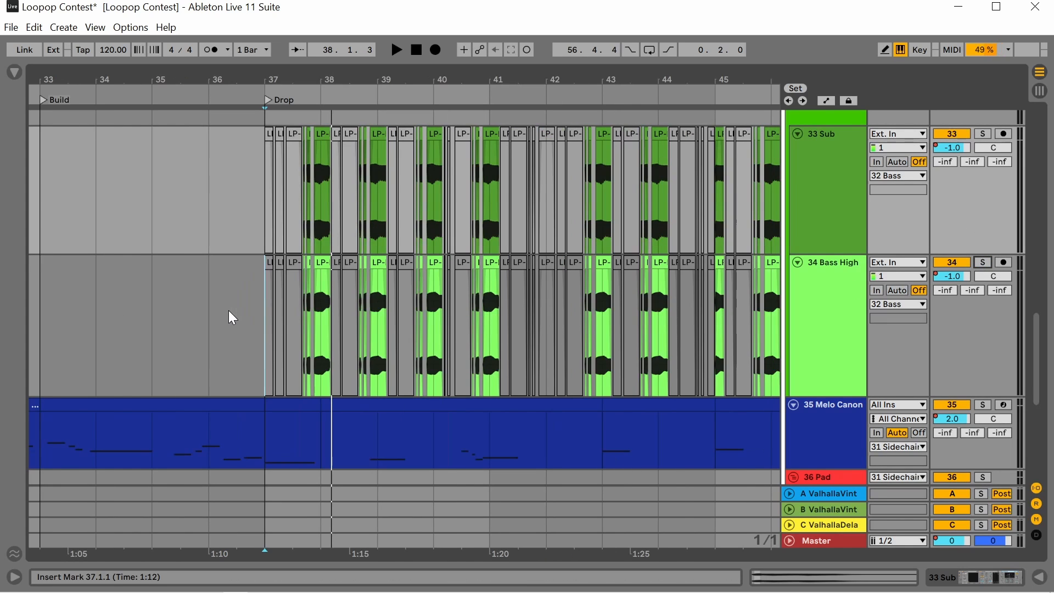
# Solo the 32 Bass group and play both bass layers from 37.1.1.
pyautogui.scroll(4, 267, 329)
pyautogui.click(226, 330)
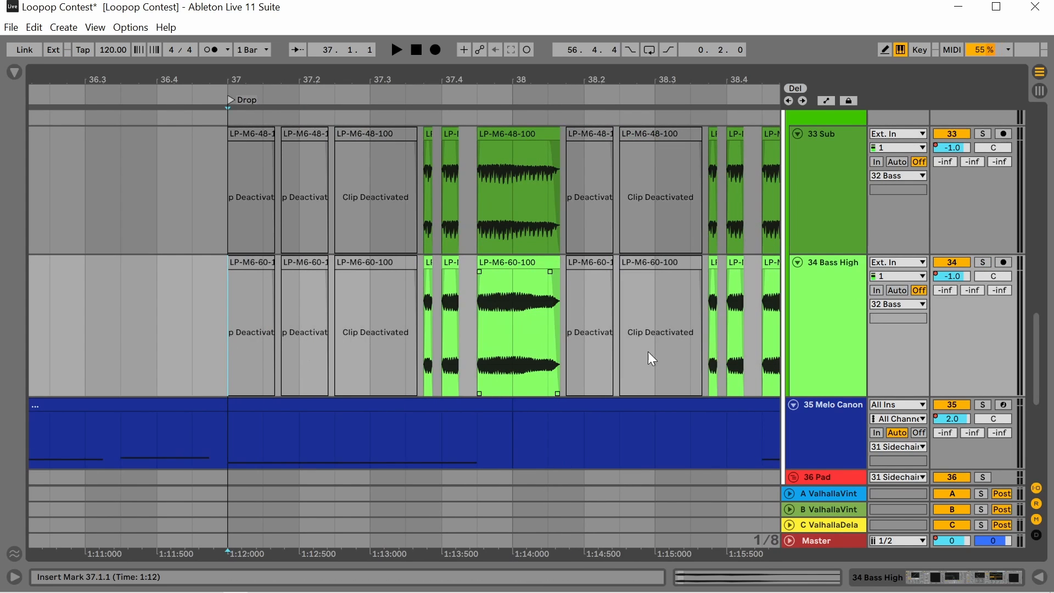
pyautogui.scroll(3, 834, 209)
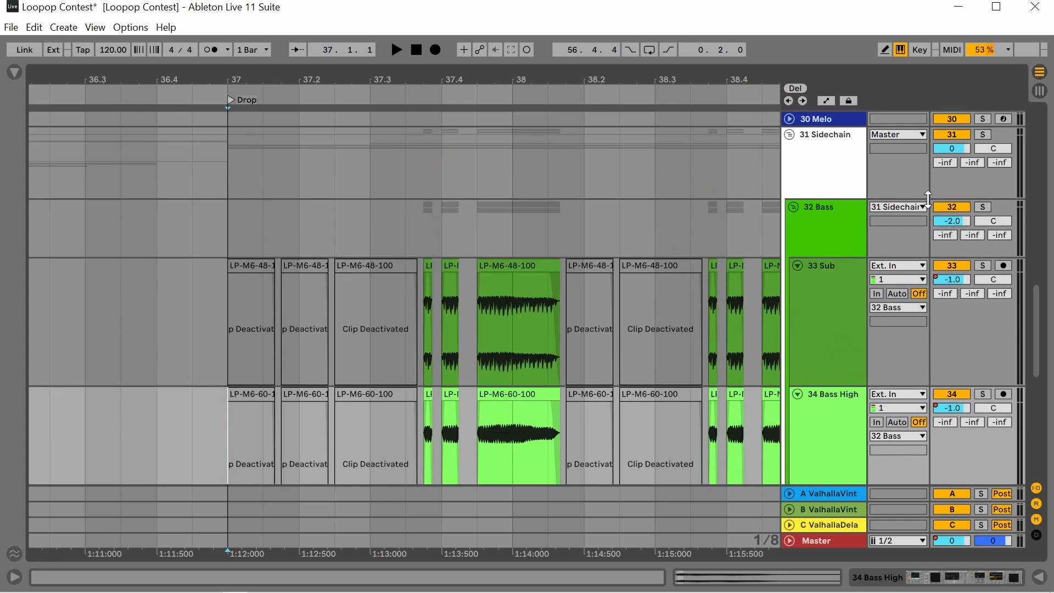
pyautogui.click(935, 214)
pyautogui.click(984, 207)
pyautogui.press('space')
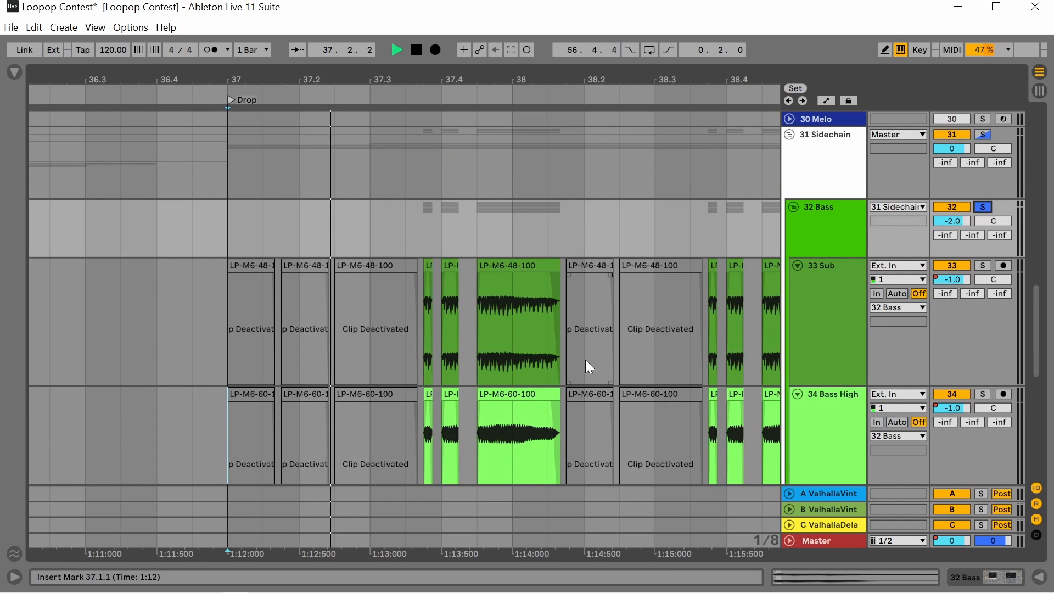
# Show the device chain of 33 Sub, stop playback, expand its EQ Eight, and hide the device area.
pyautogui.scroll(-2, 585, 360)
pyautogui.doubleClick(809, 246)
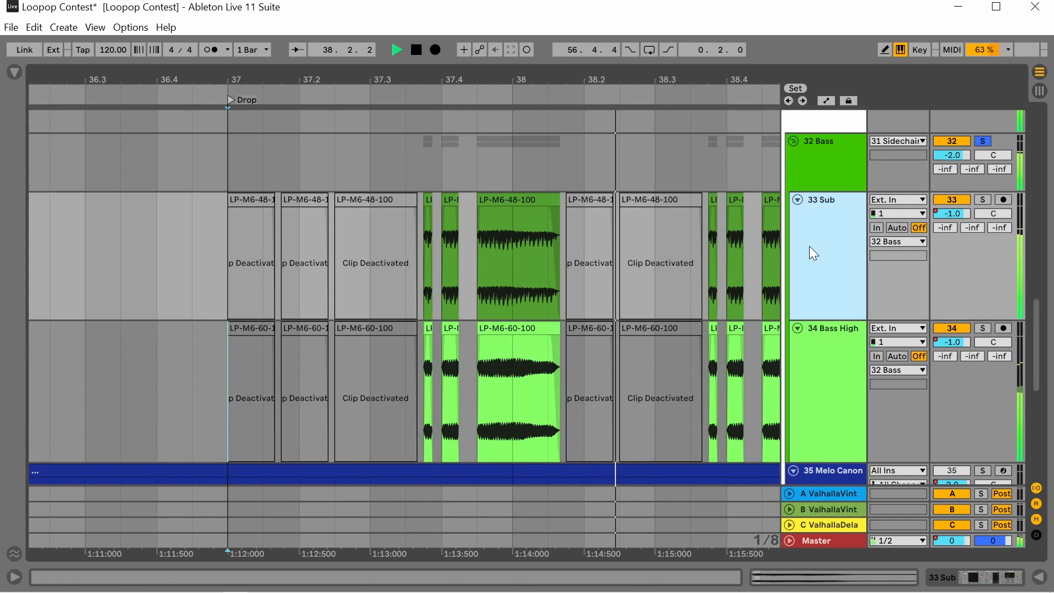
pyautogui.press('space')
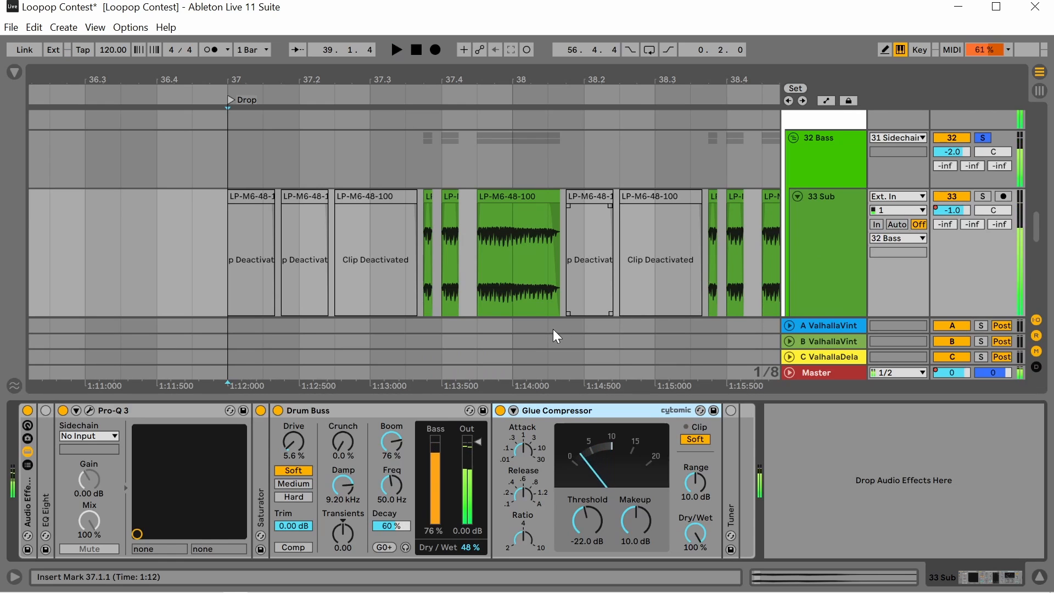
pyautogui.doubleClick(48, 477)
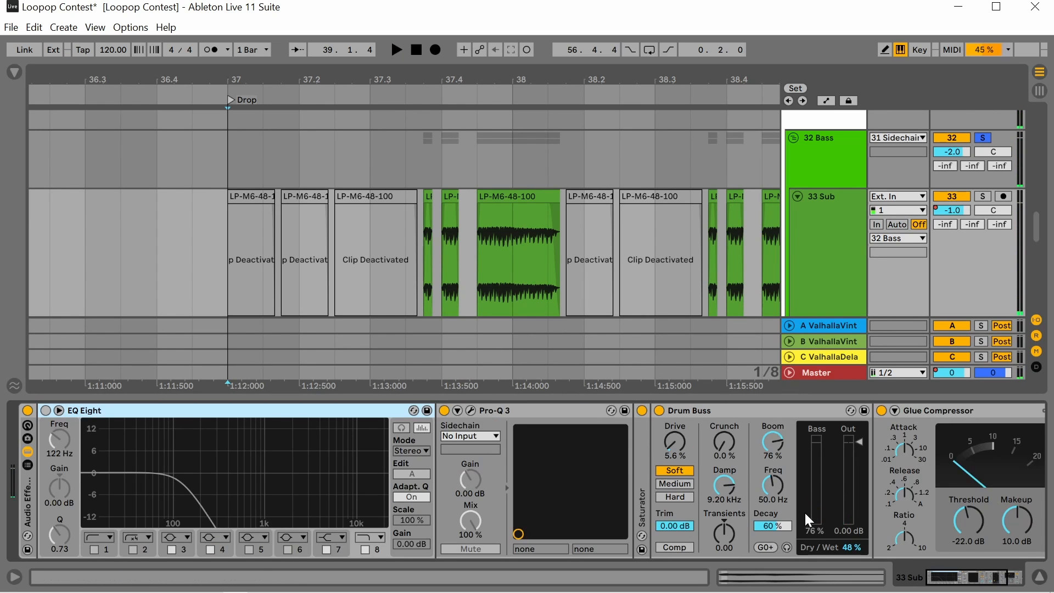
pyautogui.click(1036, 581)
# Show the devices of the 36 Pad group and its clips across the whole arrangement.
pyautogui.scroll(-6, 374, 330)
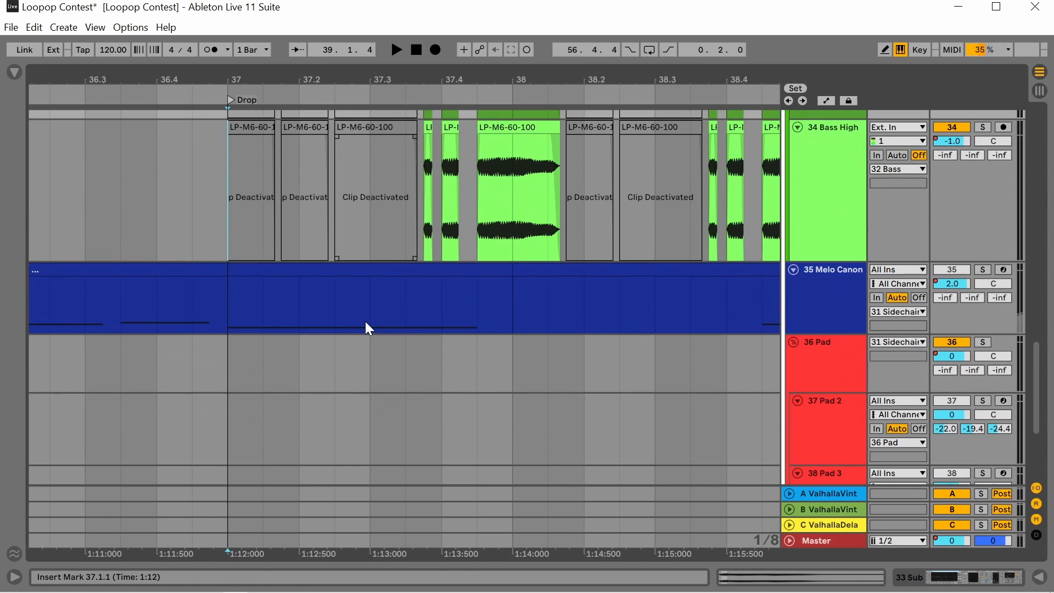
pyautogui.keyDown('ctrl'); pyautogui.scroll(-3, 391, 305); pyautogui.keyUp('ctrl')
pyautogui.scroll(-4, 391, 305)
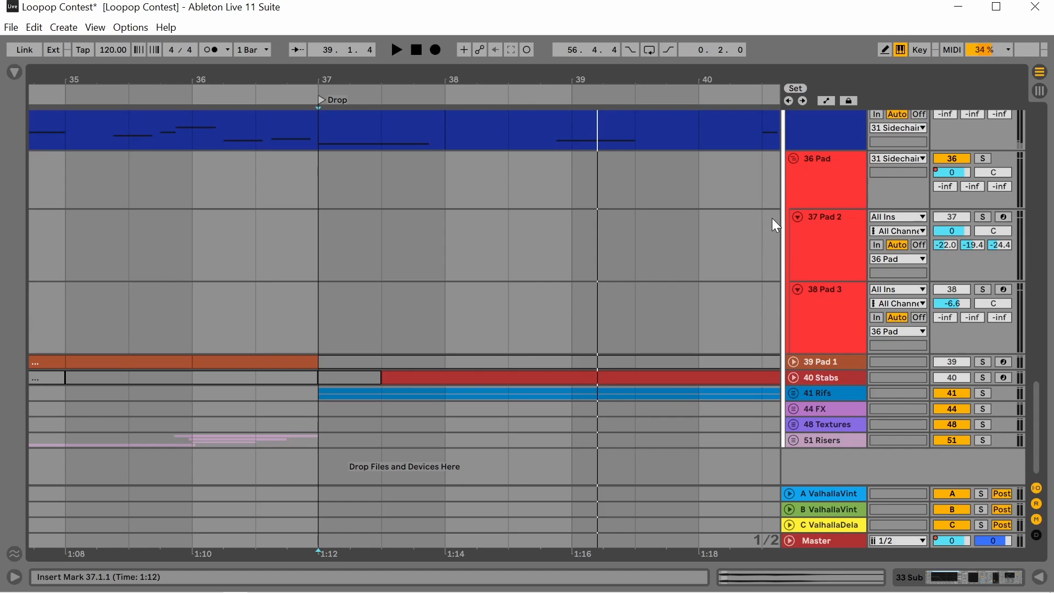
pyautogui.click(791, 167)
pyautogui.doubleClick(819, 166)
pyautogui.keyDown('ctrl'); pyautogui.scroll(-6, 560, 245); pyautogui.keyUp('ctrl')
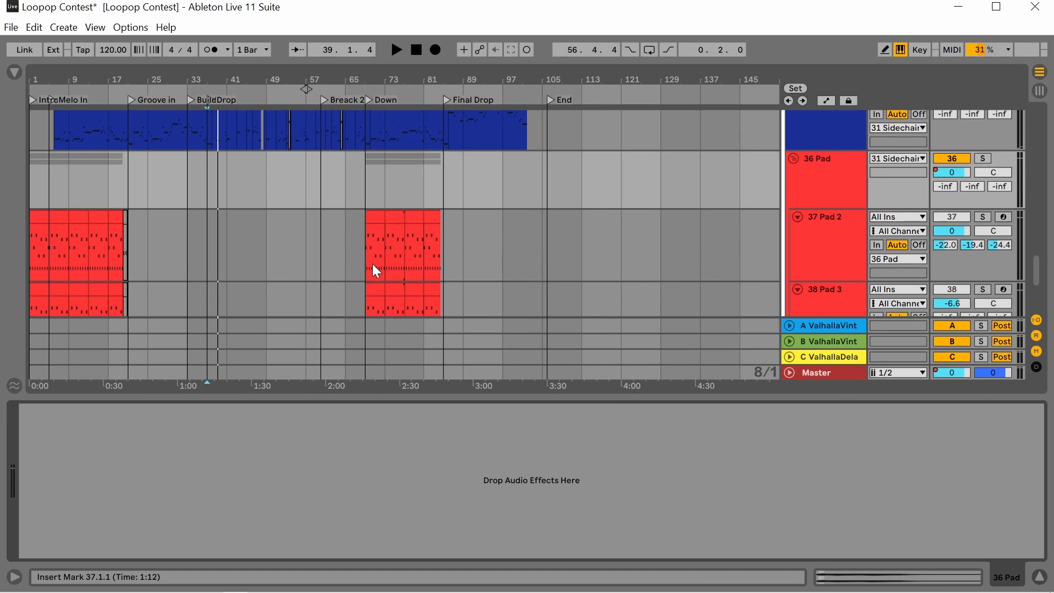
# Audition the 36 Pad group from the start of the arrangement at 1.1.1, with the browser closed.
pyautogui.click(47, 279)
pyautogui.hotkey('ctrl', 'alt', 'b')
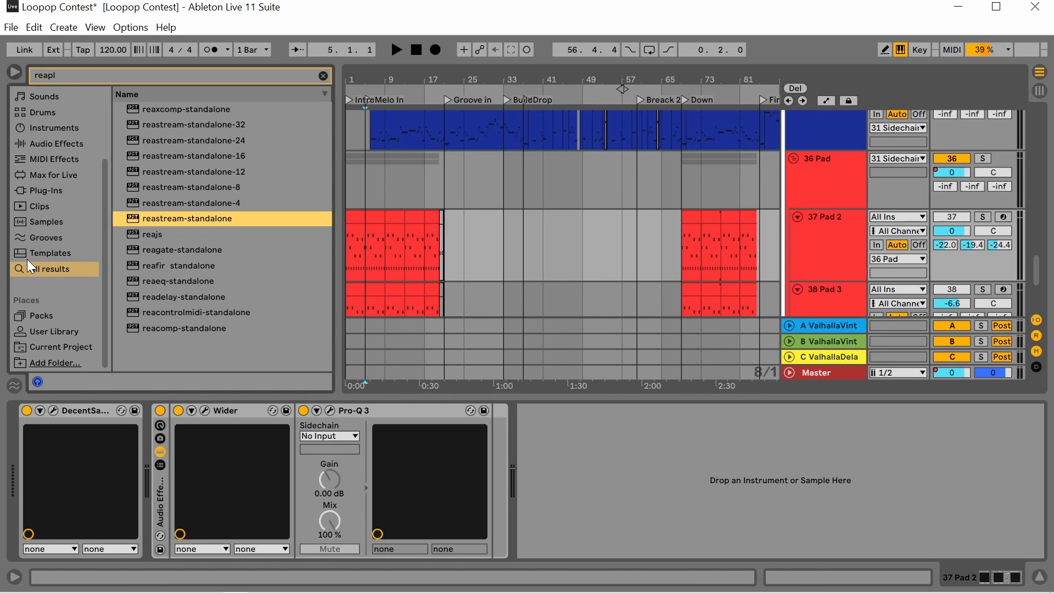
pyautogui.click(10, 74)
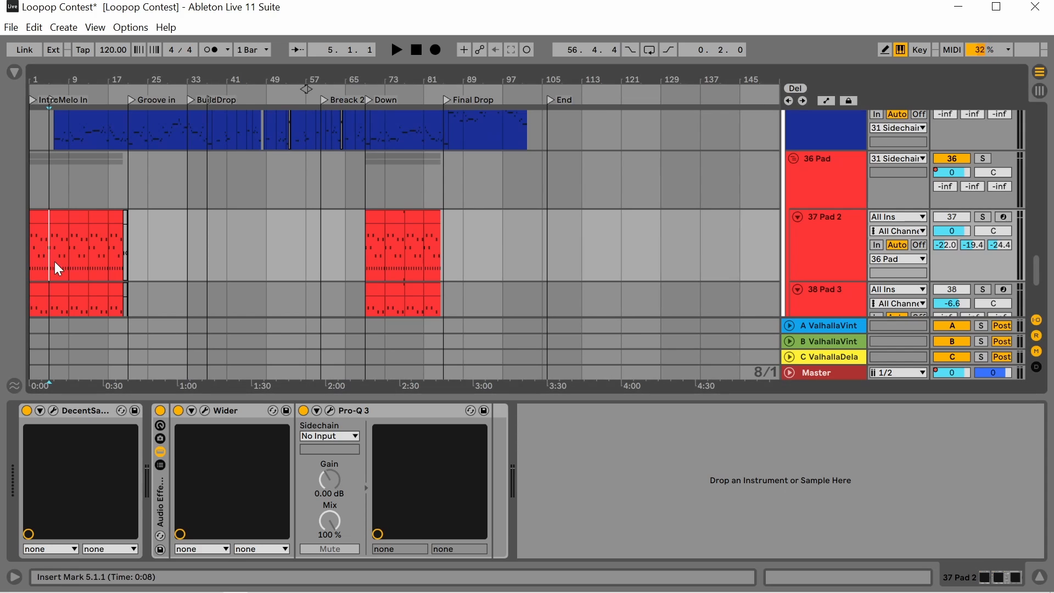
pyautogui.press('Home')
pyautogui.press('space')
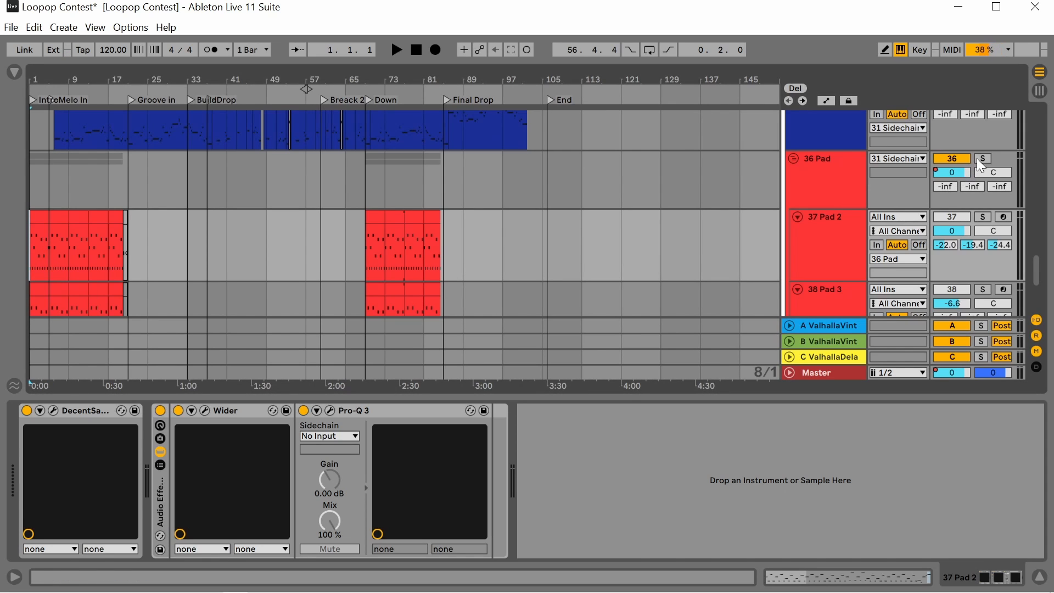
# Inspect the Pro-Q 3 curve on 37 Pad 2 and close the plug-in window.
pyautogui.scroll(-3, 104, 273)
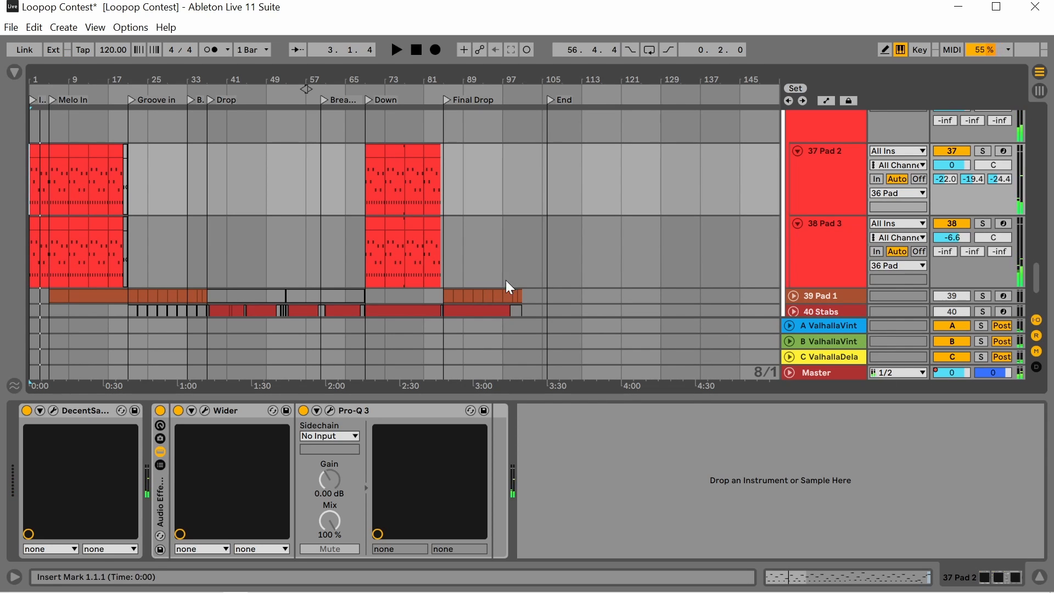
pyautogui.scroll(-1, 809, 265)
pyautogui.scroll(-1, 809, 264)
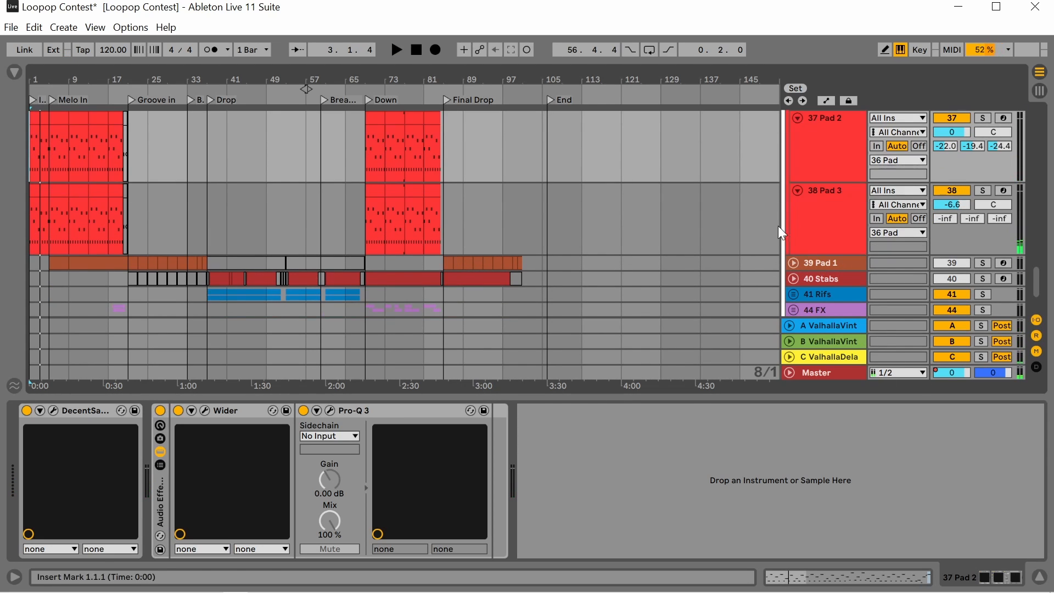
pyautogui.click(830, 134)
pyautogui.doubleClick(831, 163)
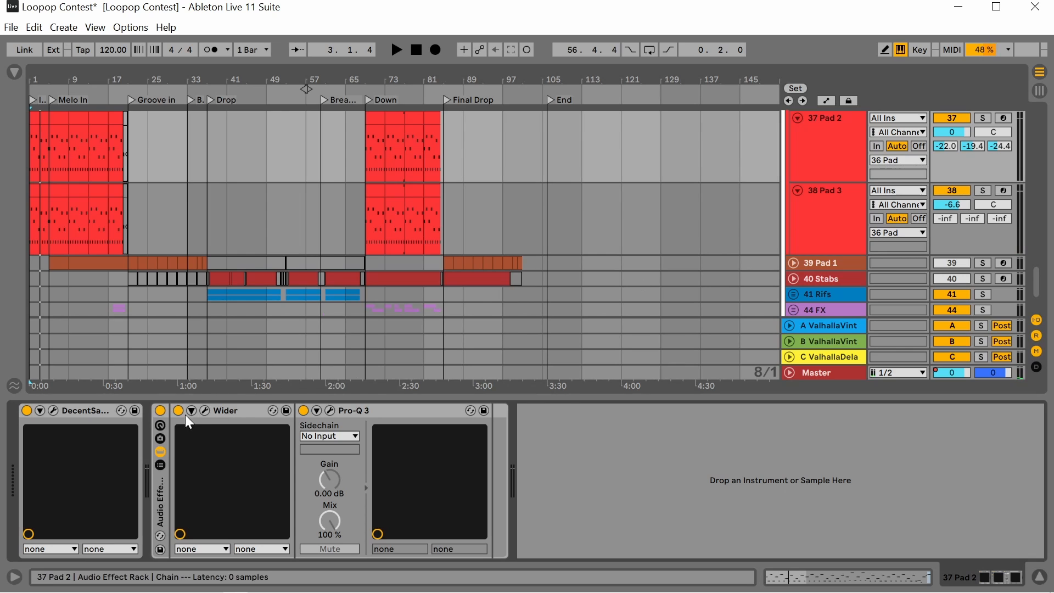
pyautogui.click(329, 410)
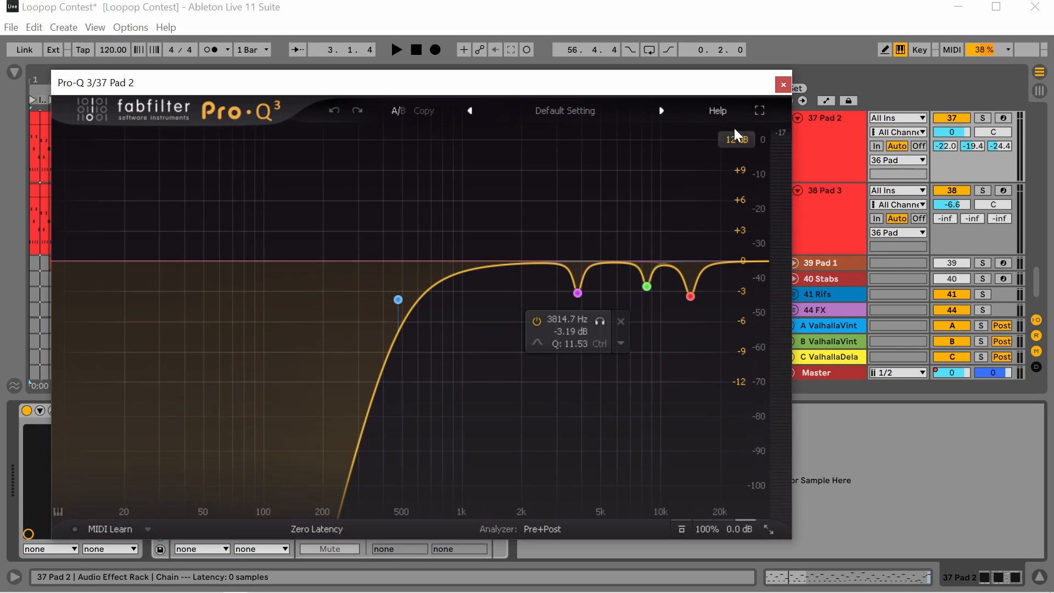
pyautogui.click(781, 86)
# Show the devices of 38 Pad 3, view its DecentSampler instrument, and close the plug-in window.
pyautogui.click(845, 207)
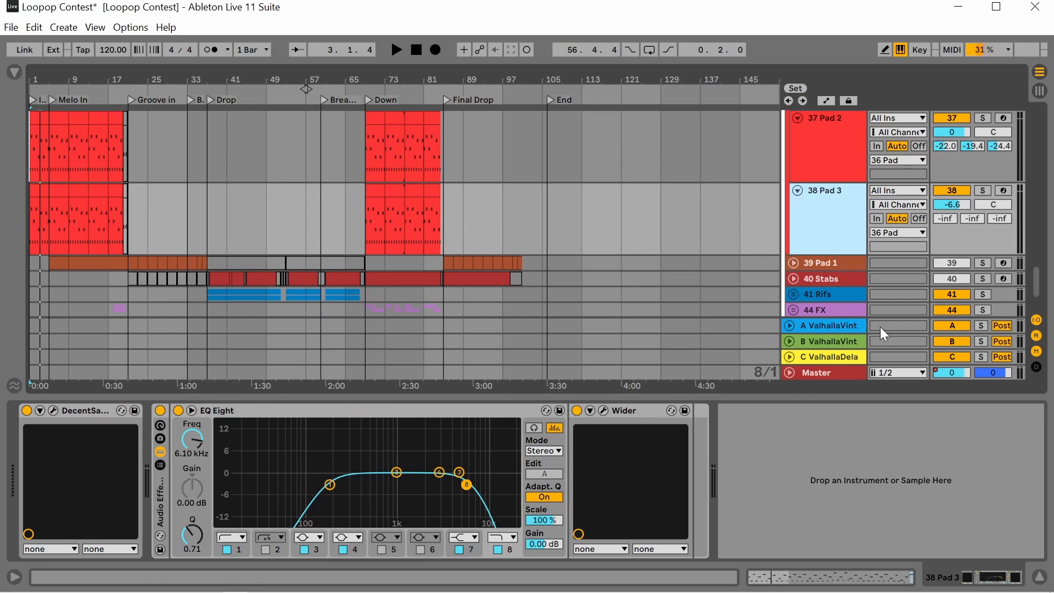
pyautogui.click(53, 410)
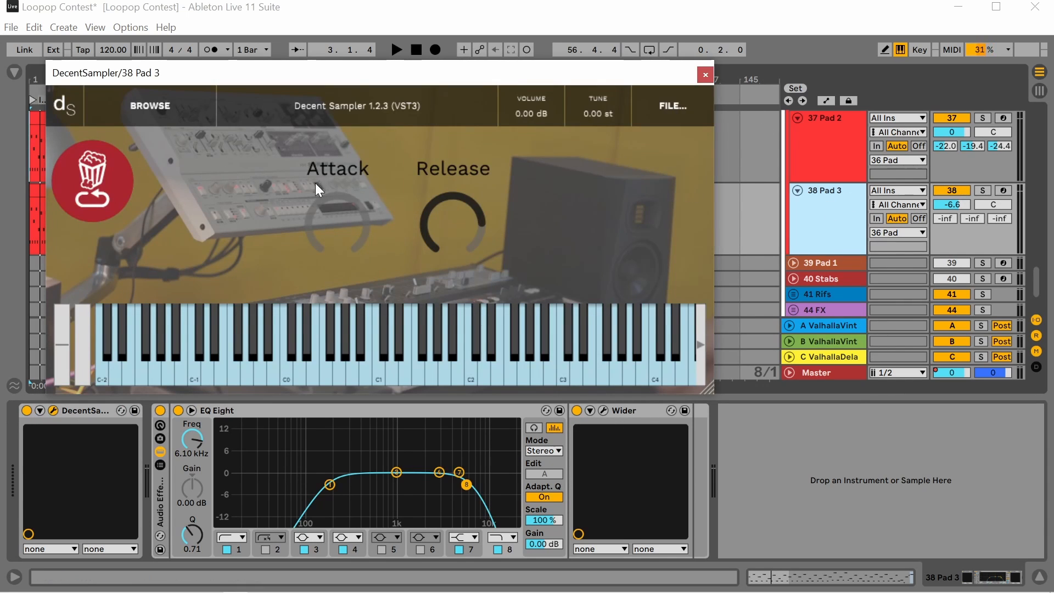
pyautogui.click(697, 73)
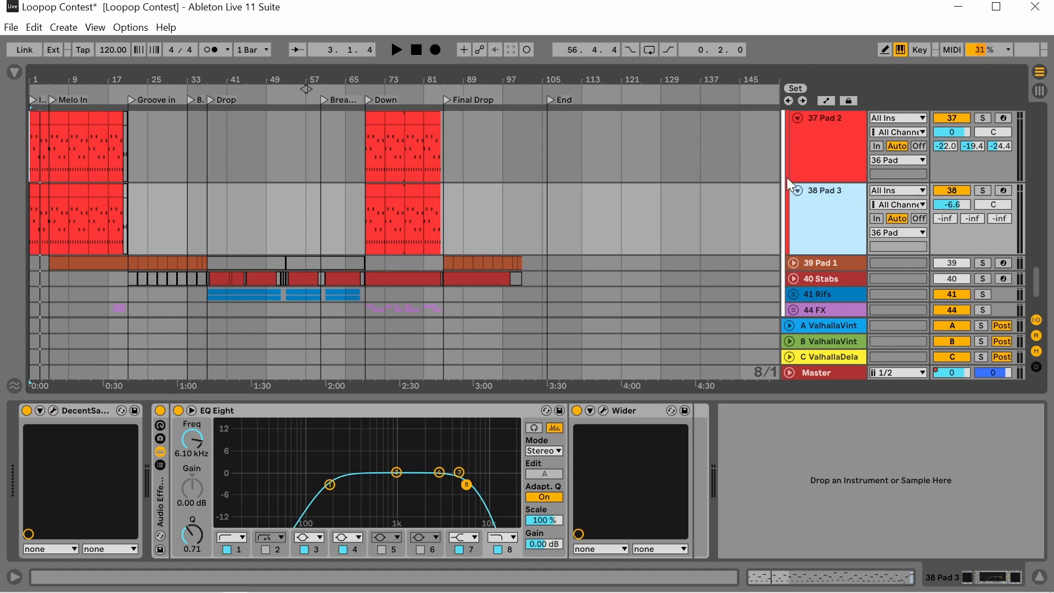
# Unfold 39 Pad 1, solo it, and play it from 5.1.1.
pyautogui.scroll(-2, 790, 178)
pyautogui.click(792, 195)
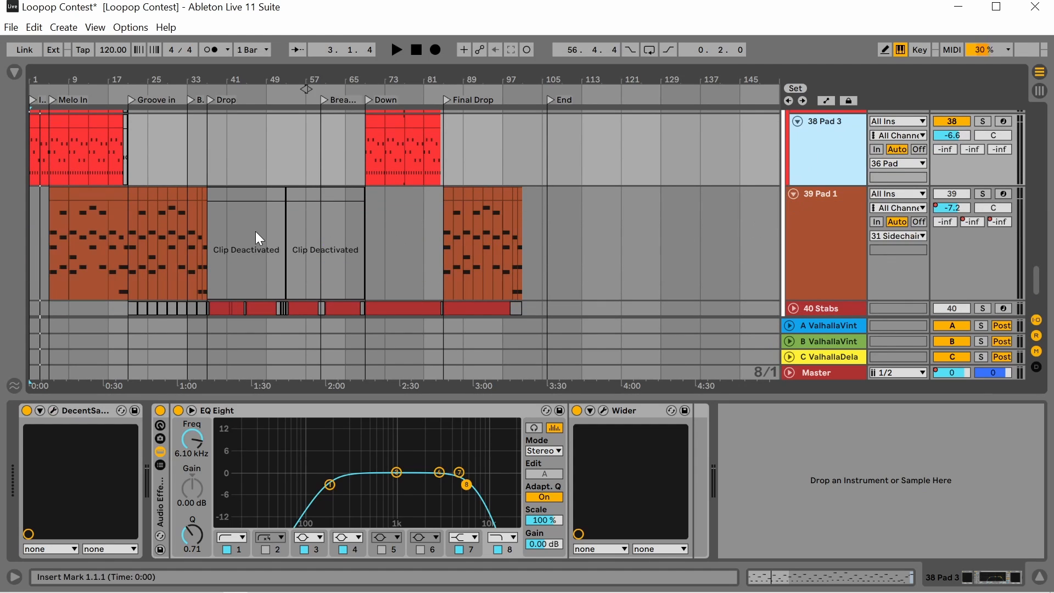
pyautogui.click(49, 262)
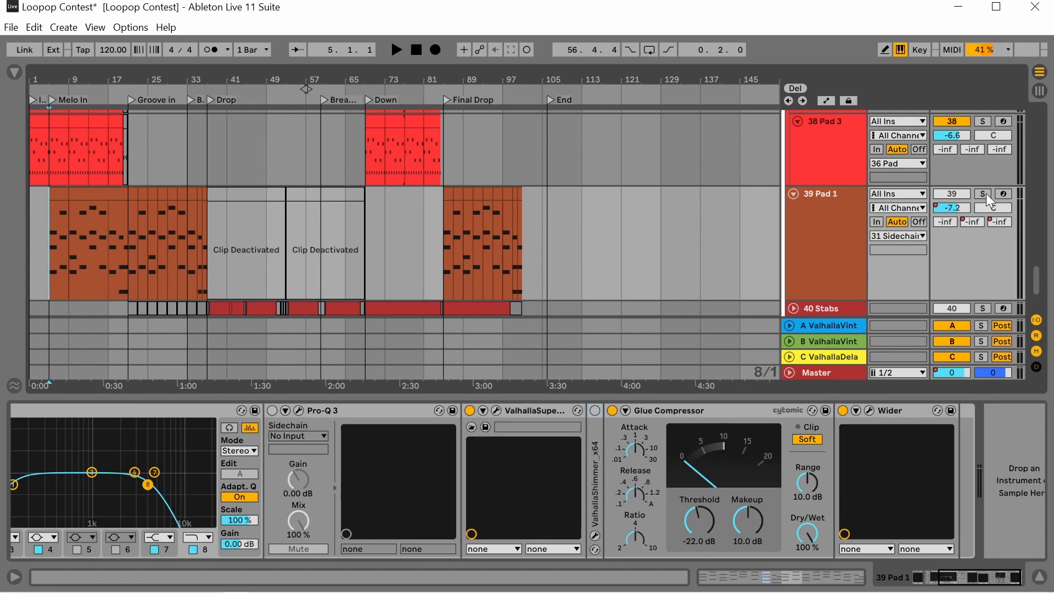
pyautogui.click(983, 195)
pyautogui.press('space')
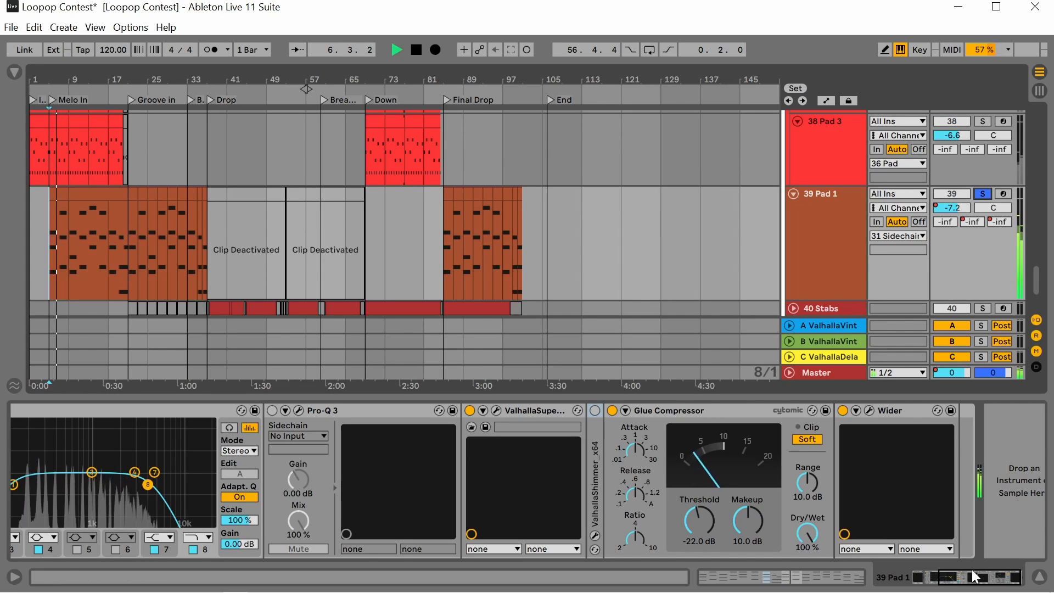
# View the DecentSampler instrument at the start of 39 Pad 1's device chain and close its window.
pyautogui.click(922, 578)
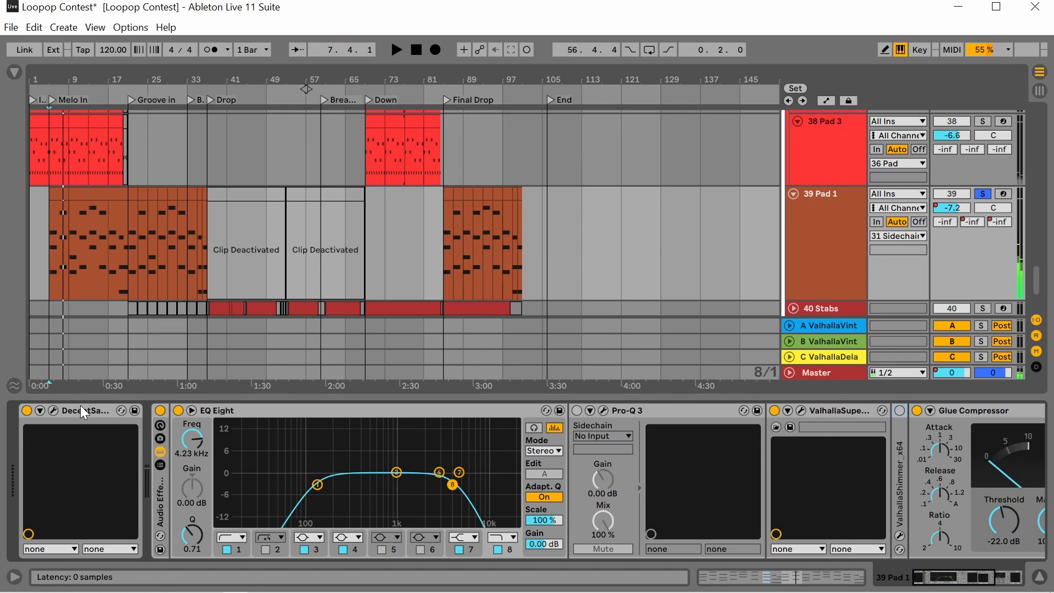
pyautogui.click(52, 411)
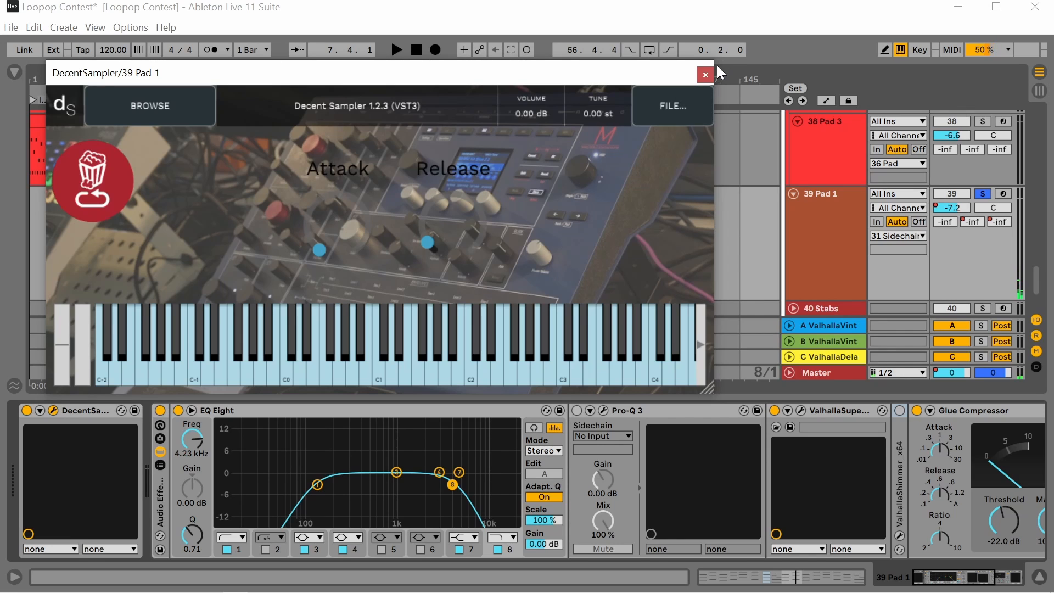
pyautogui.click(705, 74)
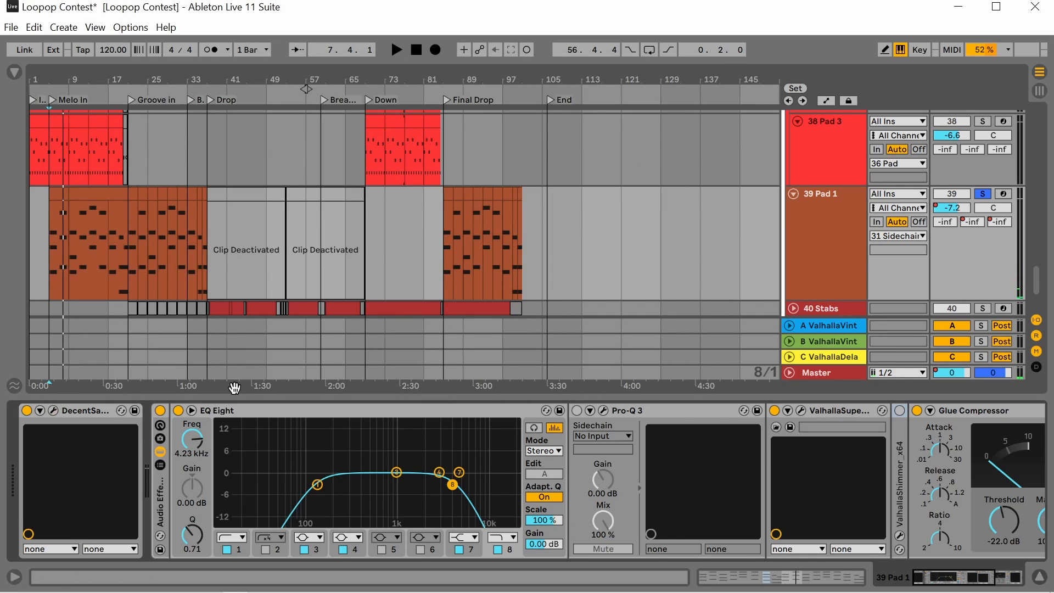
# Review the EQ Eight on 39 Pad 1, and view its ValhallaSupermassive settings before closing that window.
pyautogui.moveTo(956, 579); pyautogui.dragTo(923, 569)
pyautogui.click(234, 406)
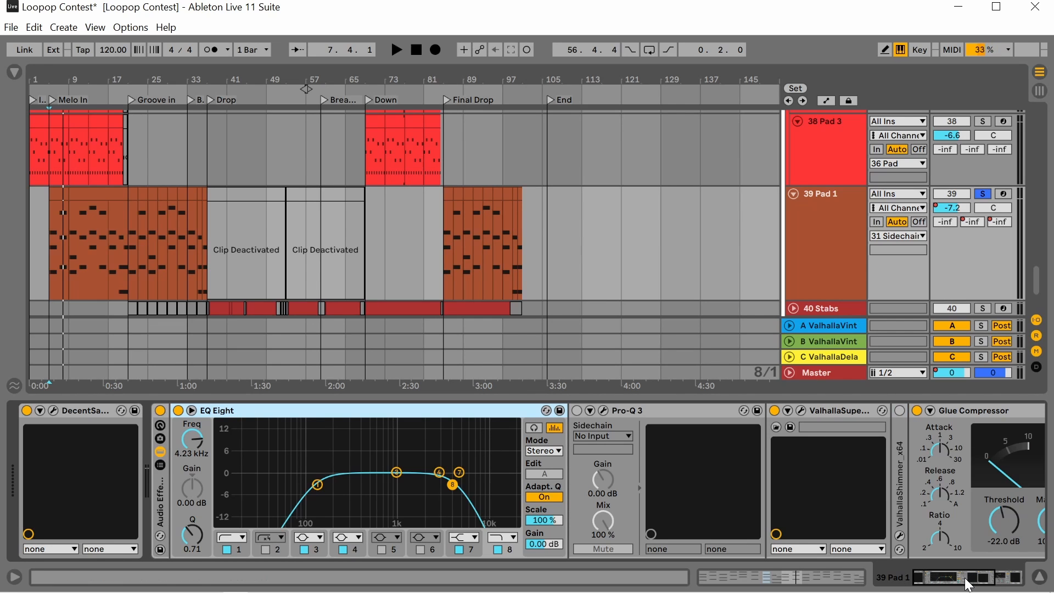
pyautogui.moveTo(967, 580); pyautogui.dragTo(993, 580)
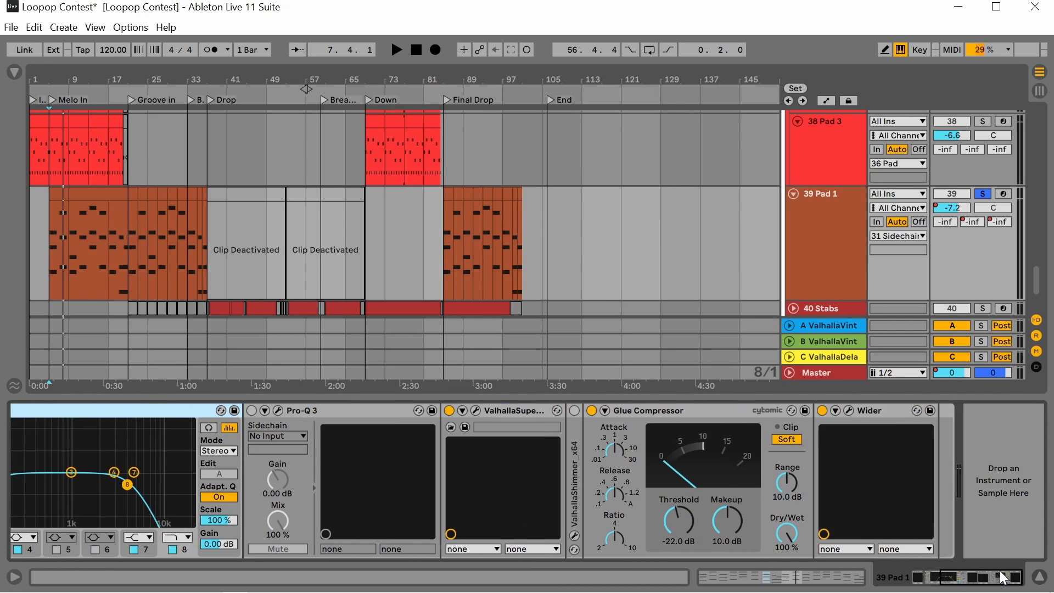
pyautogui.click(475, 410)
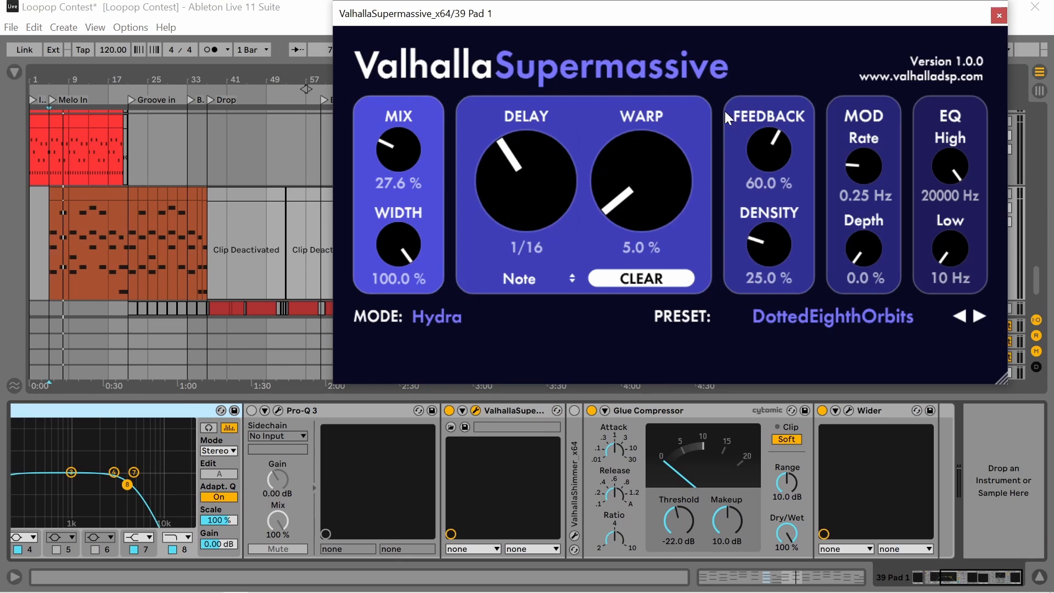
pyautogui.click(998, 16)
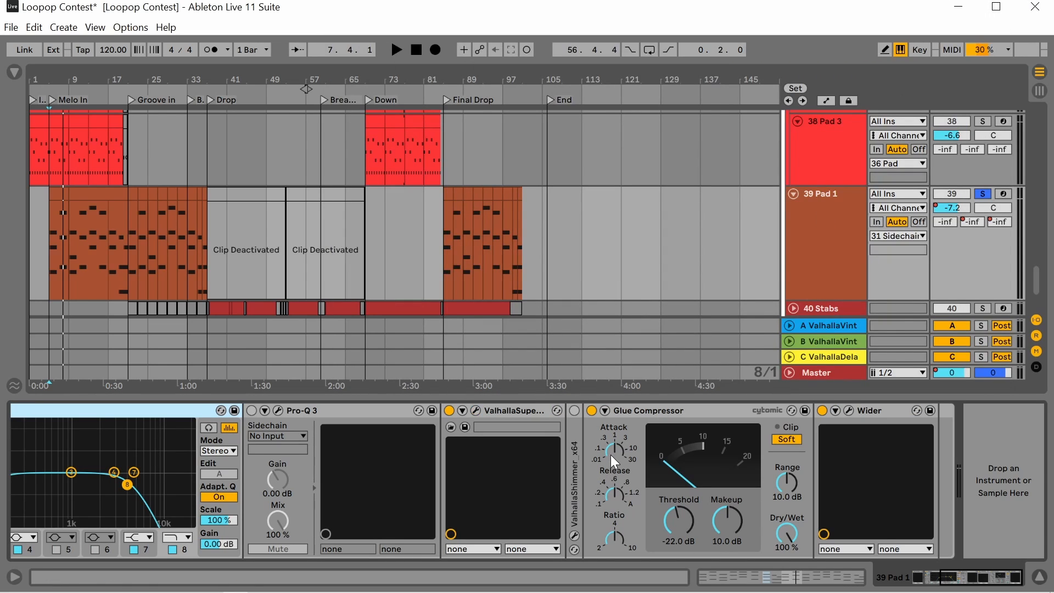
# Expand ValhallaShimmer on 39 Pad 1, view its settings, close its window, and fold the device again.
pyautogui.doubleClick(574, 456)
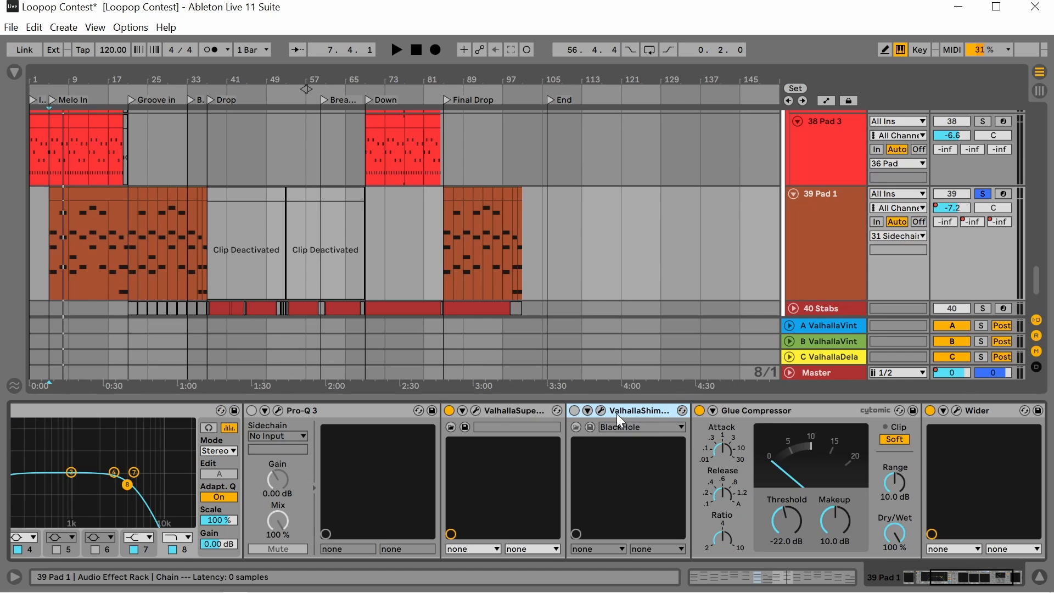
pyautogui.click(602, 411)
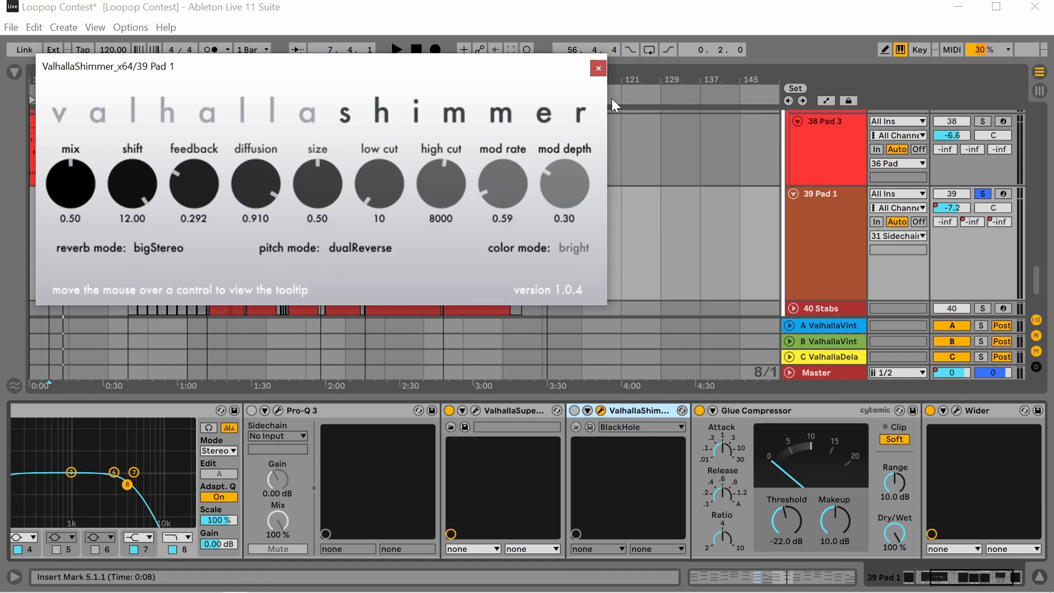
pyautogui.click(598, 69)
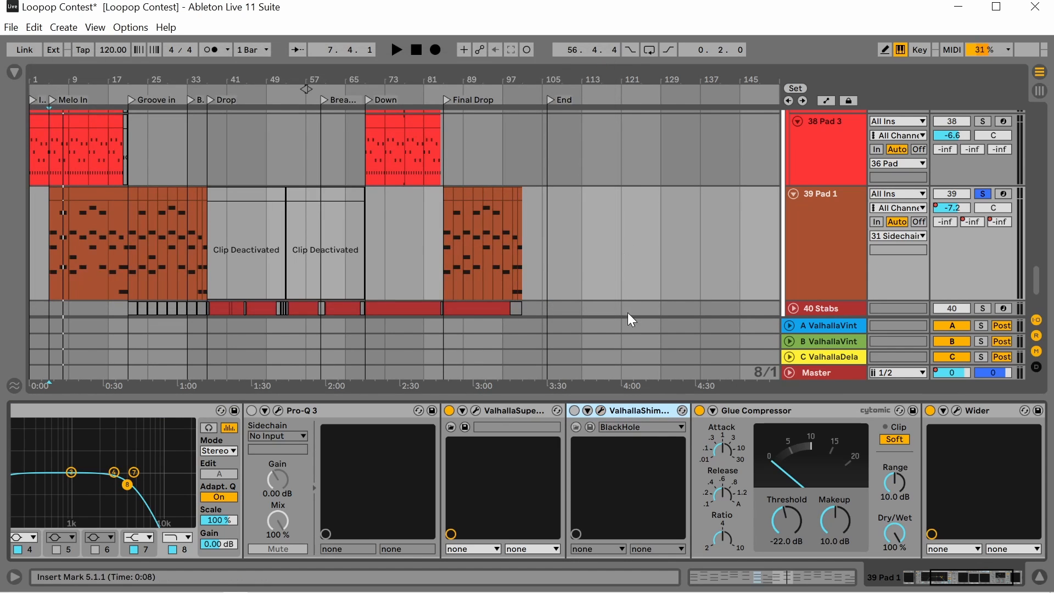
pyautogui.doubleClick(622, 411)
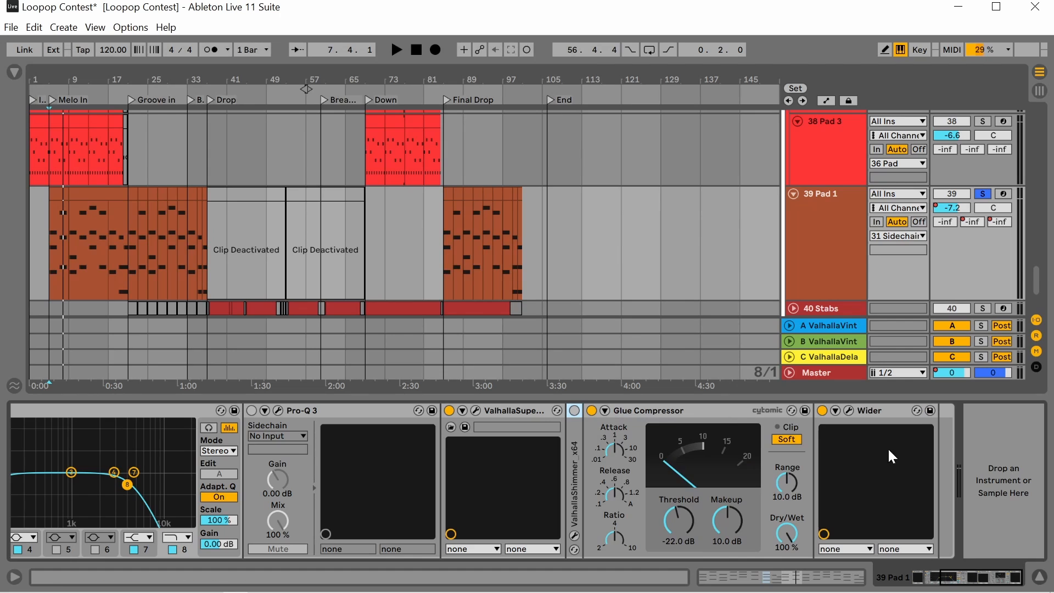
# Hide the device area and unfold the 40 Stabs track.
pyautogui.click(1035, 574)
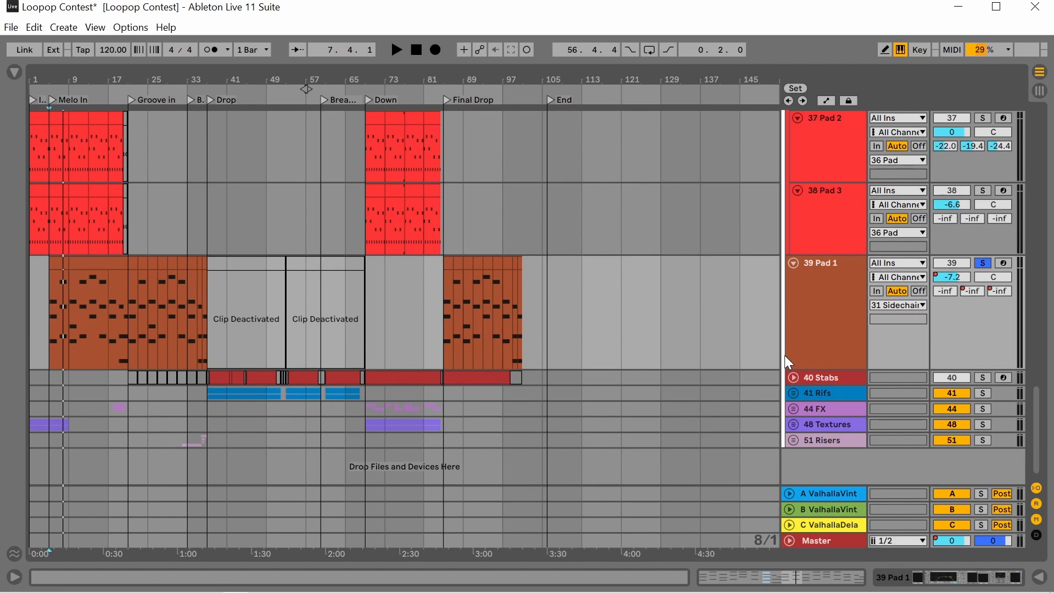
pyautogui.click(793, 377)
pyautogui.scroll(-3, 144, 311)
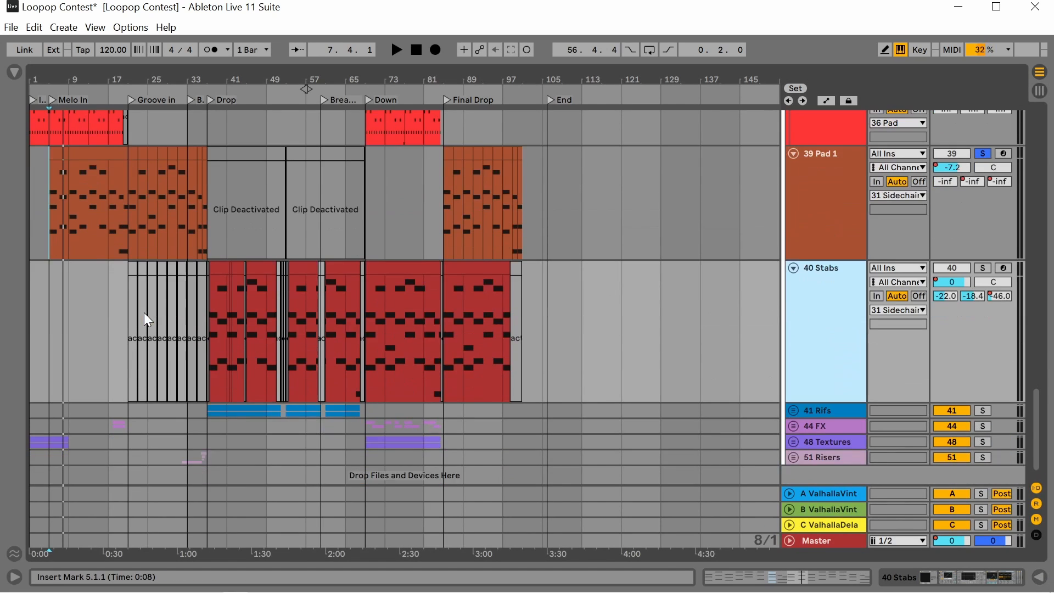
# Solo 40 Stabs and play it from 37.3.1 and from 47.1.1.
pyautogui.click(210, 358)
pyautogui.press('space')
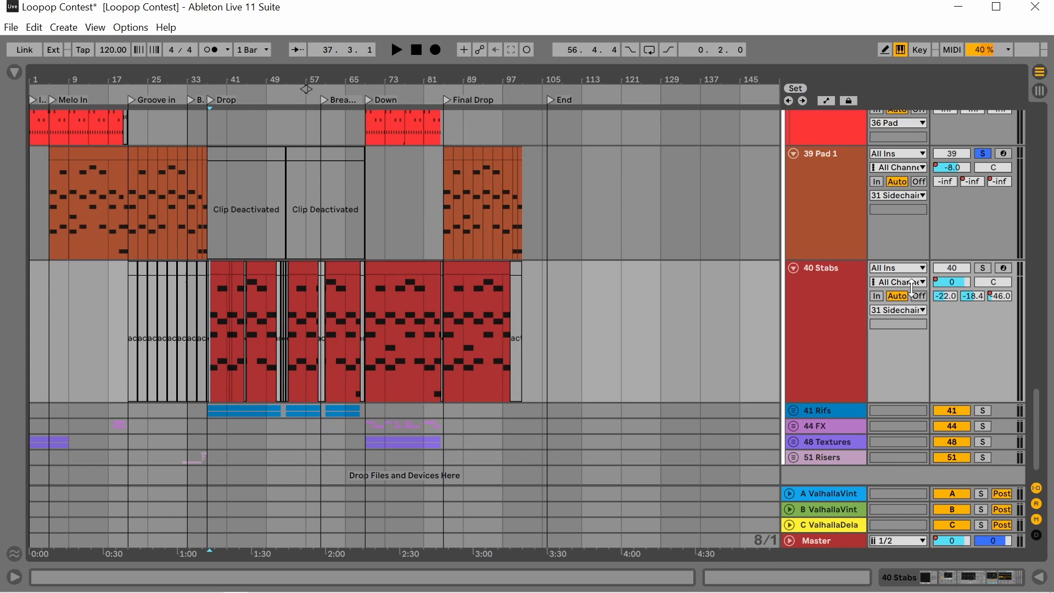
pyautogui.click(982, 267)
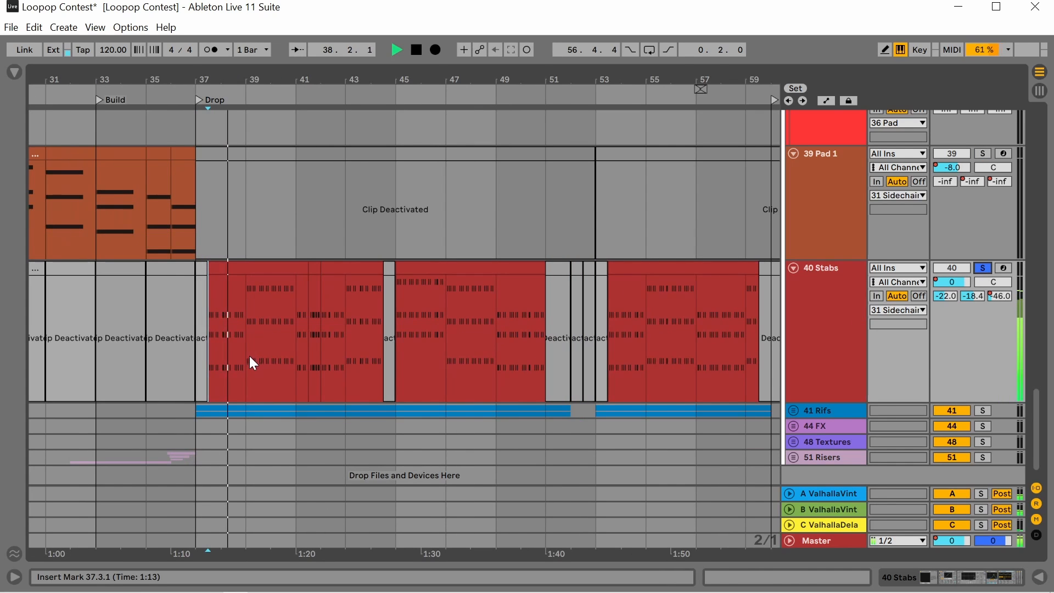
pyautogui.click(451, 361)
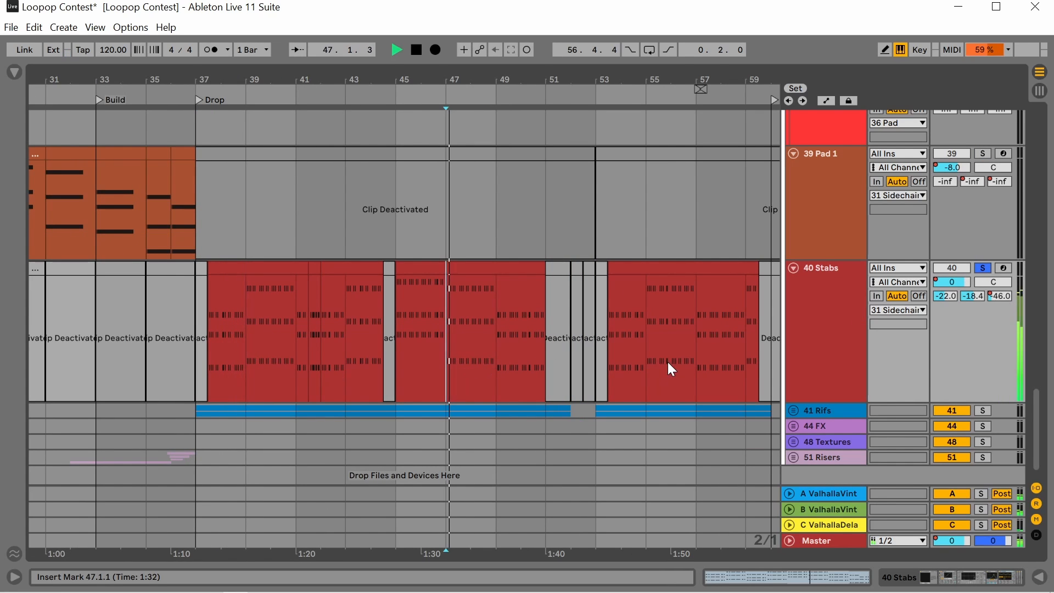
# Play the soloed 40 Stabs from 55.1.1, stop playback, and unsolo the track.
pyautogui.click(648, 362)
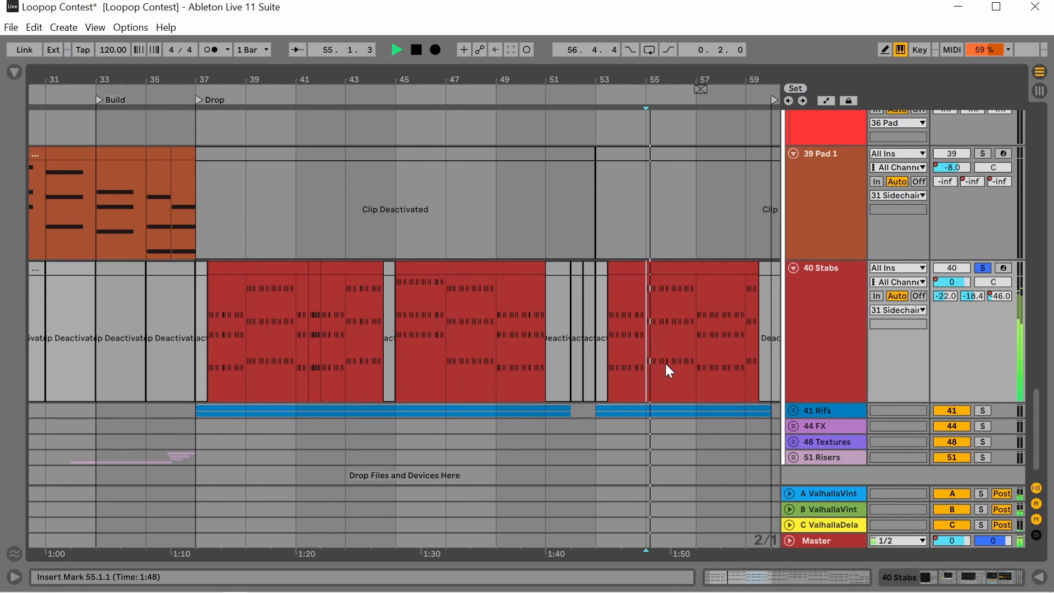
pyautogui.press('space')
pyautogui.click(982, 266)
# Show the 40 Stabs device chain, review its effects, and unfold the Glue Compressor.
pyautogui.doubleClick(853, 307)
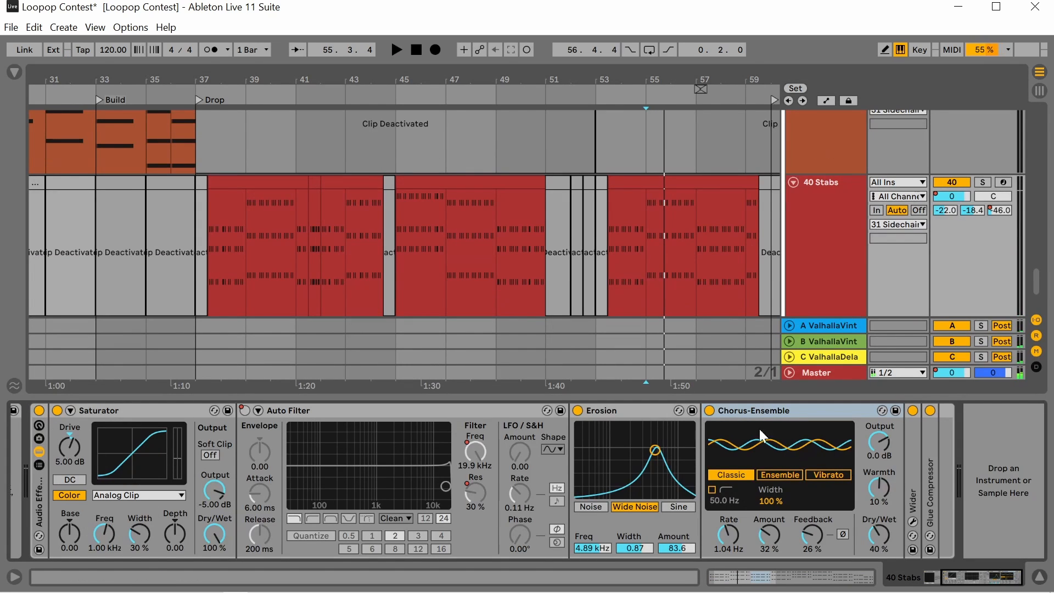
pyautogui.click(905, 466)
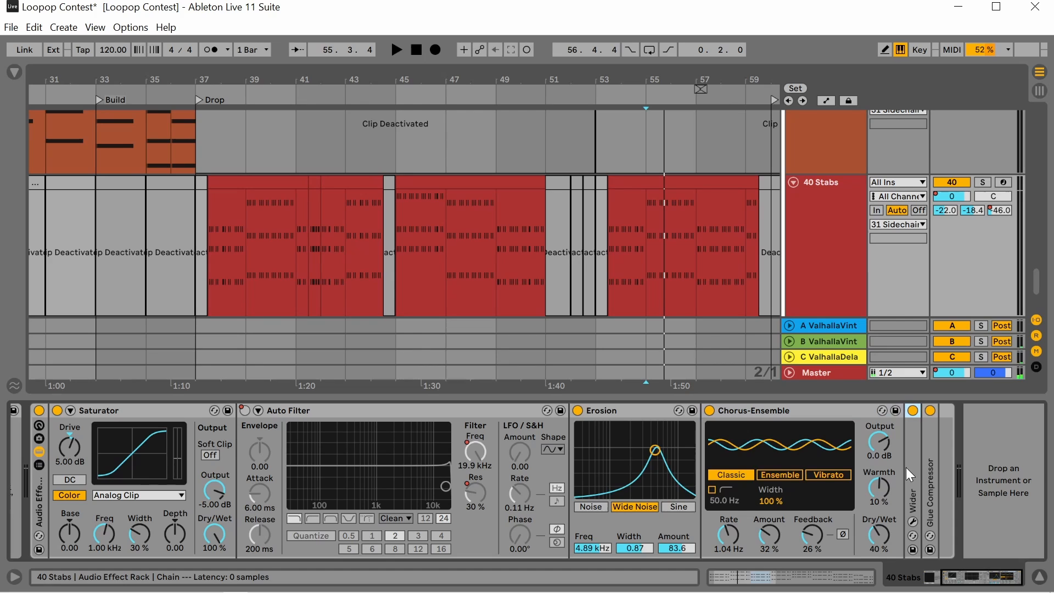
pyautogui.doubleClick(935, 473)
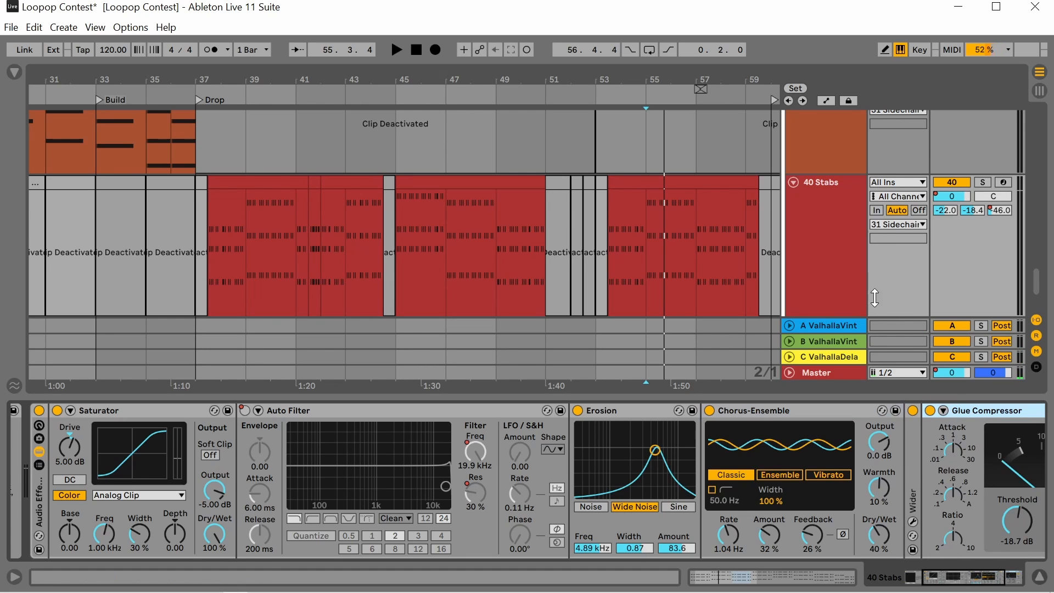
# Select the 41 Rifs group and unfold it to show the 42 Tone 1 and 43 Keys tracks.
pyautogui.scroll(-3, 841, 298)
pyautogui.click(812, 227)
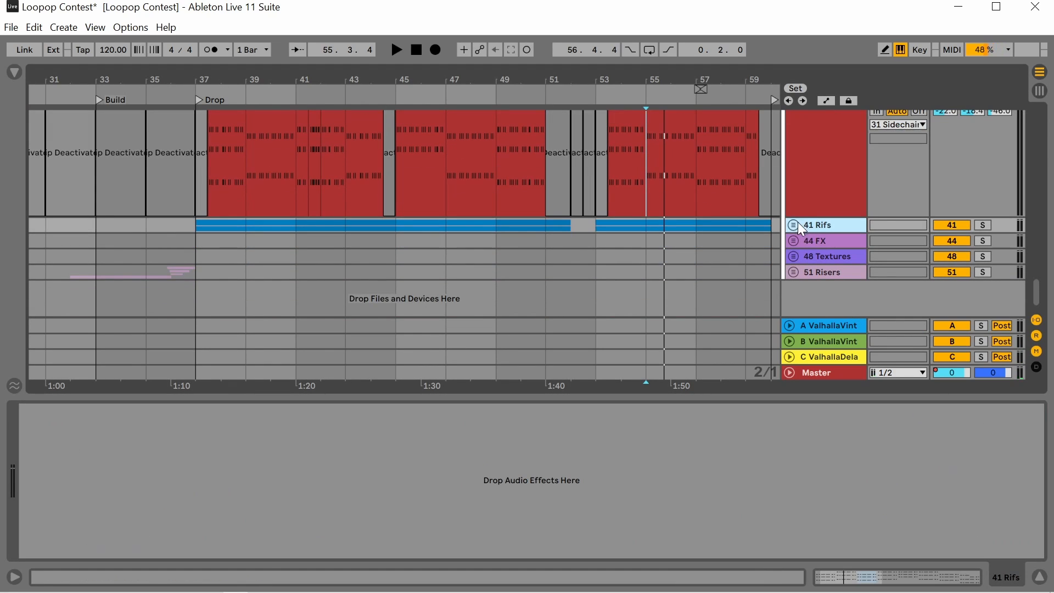
pyautogui.click(795, 225)
pyautogui.scroll(-4, 360, 252)
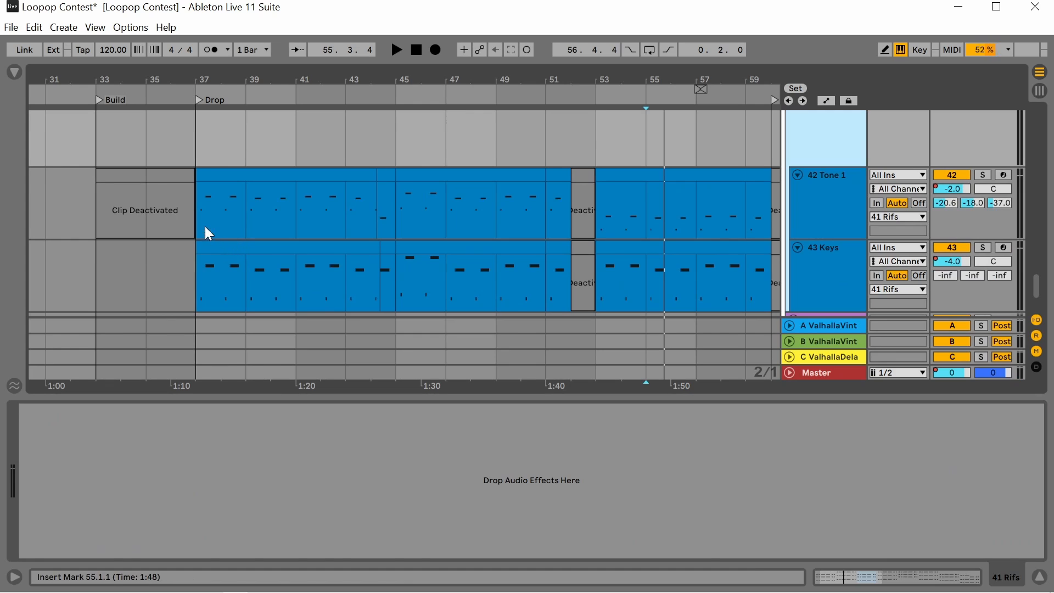
# Solo the 41 Rifs group and play it from 37.1.1 while showing the 42 Tone 1 devices, then stop playback.
pyautogui.click(209, 234)
pyautogui.click(888, 189)
pyautogui.click(828, 257)
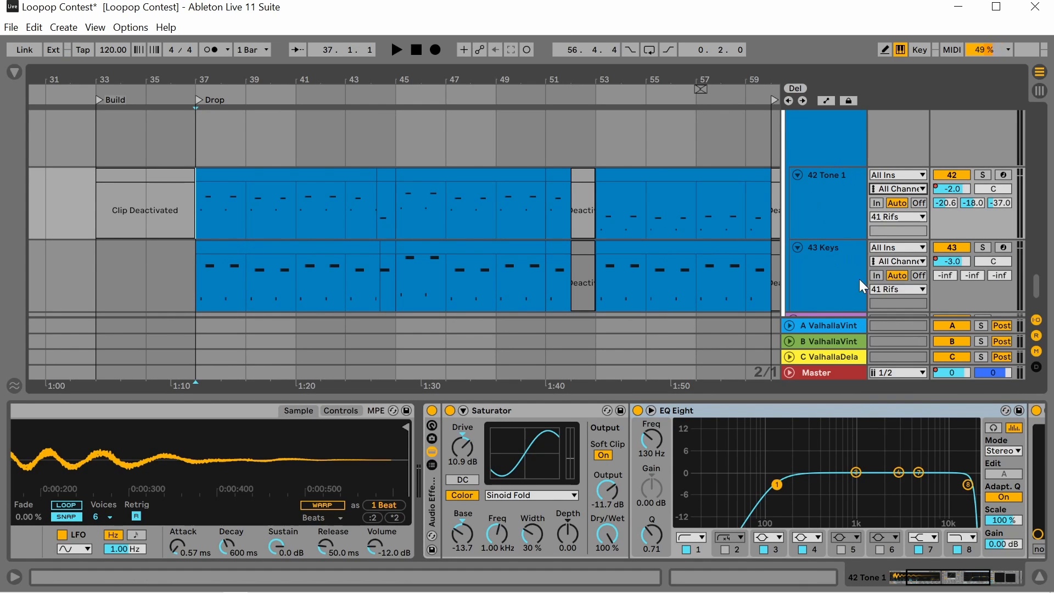
pyautogui.scroll(3, 789, 207)
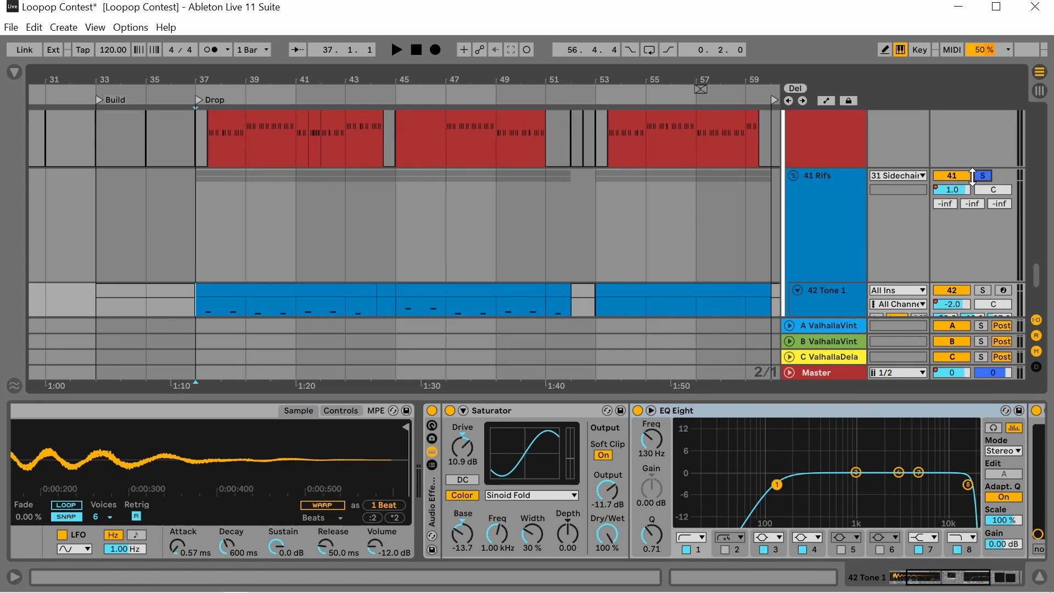
pyautogui.press('space')
pyautogui.scroll(-3, 972, 175)
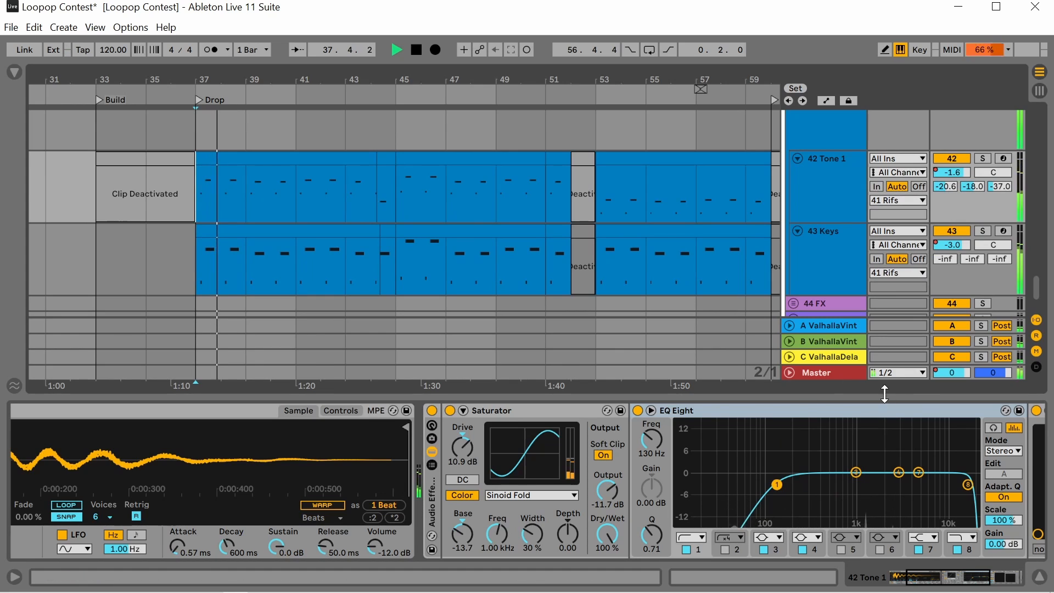
pyautogui.click(922, 586)
pyautogui.press('space')
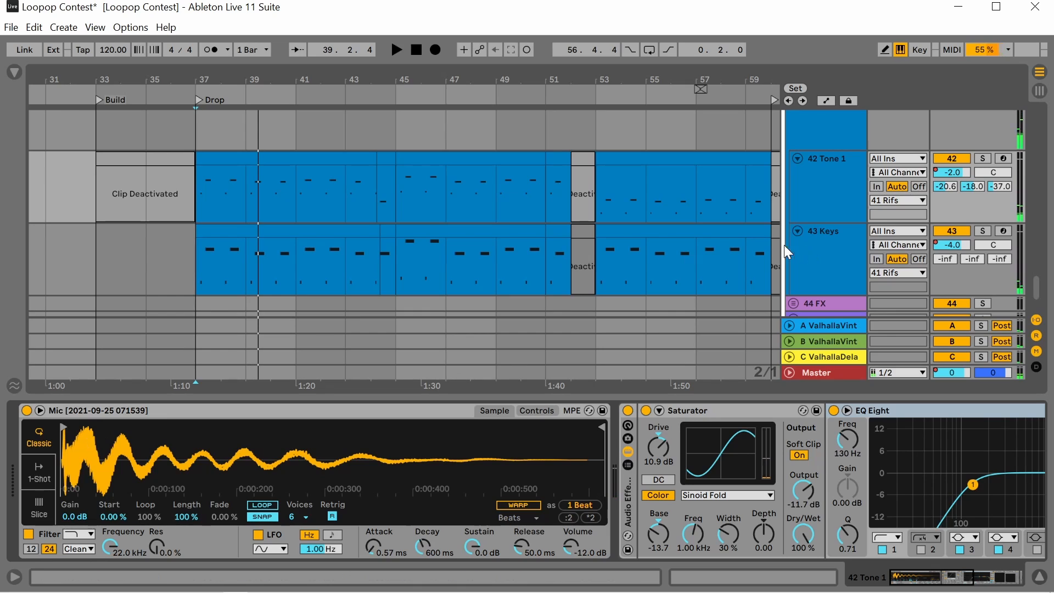
# Arm 42 Tone 1 and compare its sampled sound with the audio effect rack switched off and on.
pyautogui.click(1003, 158)
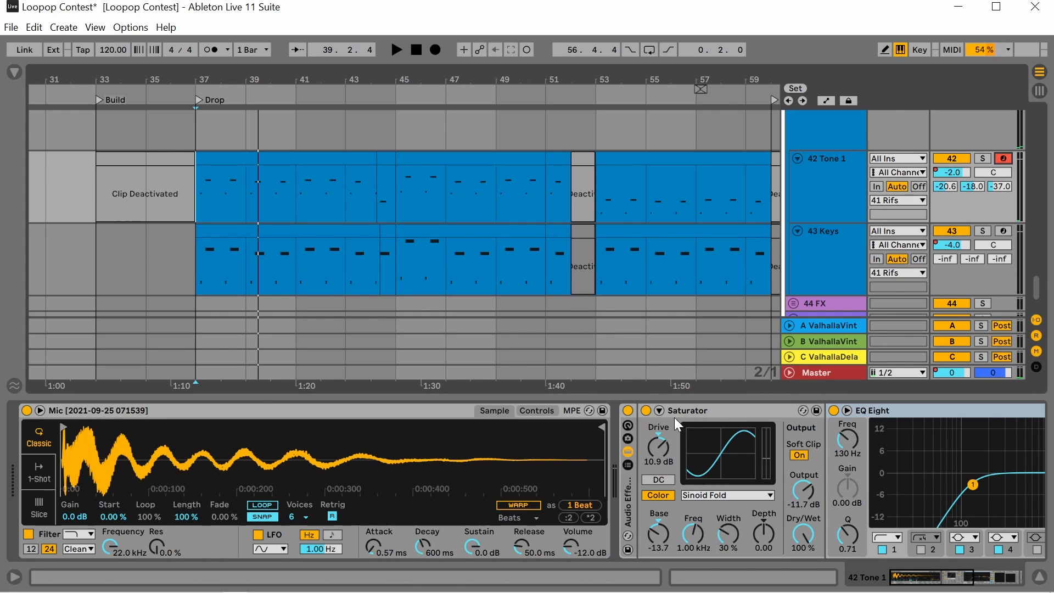
pyautogui.click(628, 411)
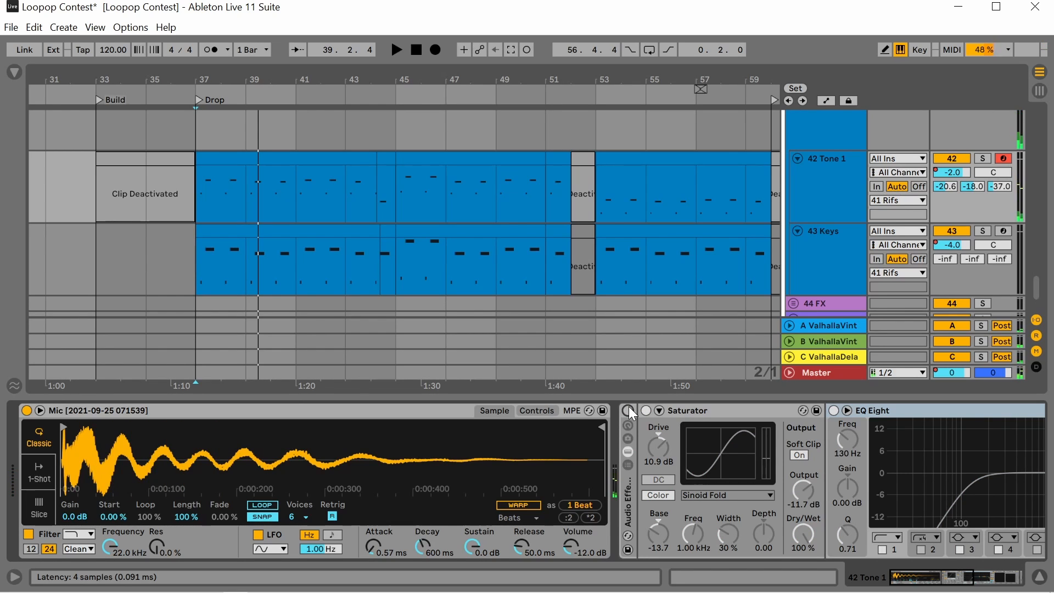
pyautogui.click(629, 408)
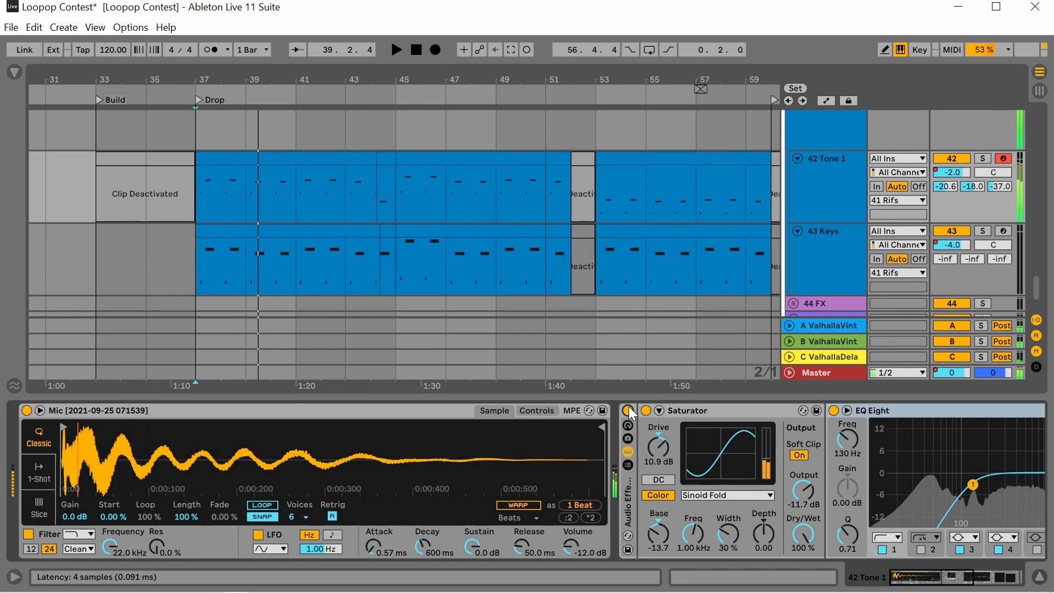
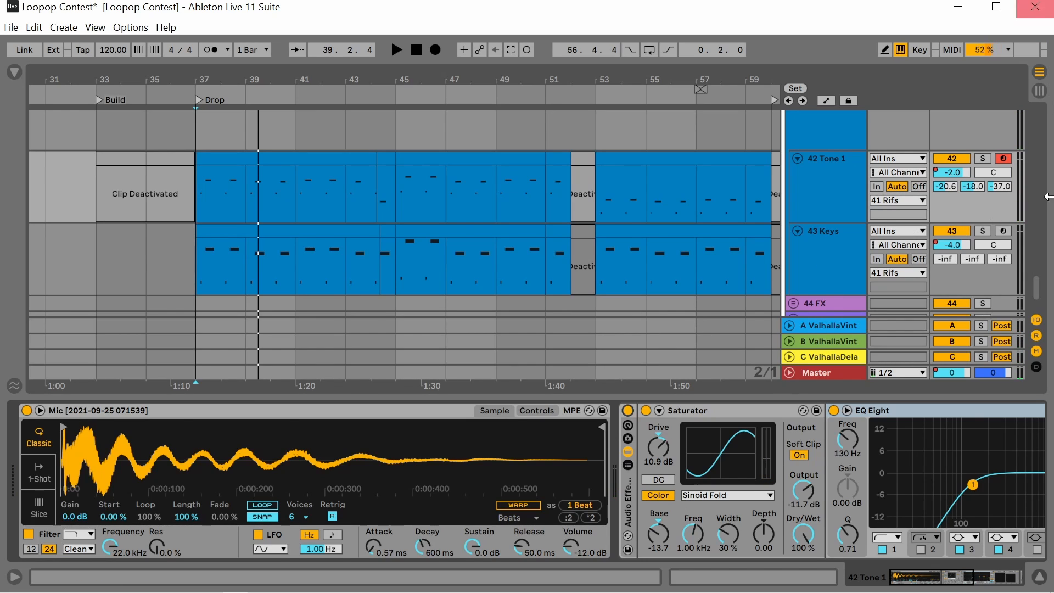
# Review the EQ Eight and ValhallaVintageVerb settings on 42 Tone 1, close the plug-in window, and return to the sampler.
pyautogui.moveTo(948, 573); pyautogui.dragTo(988, 575)
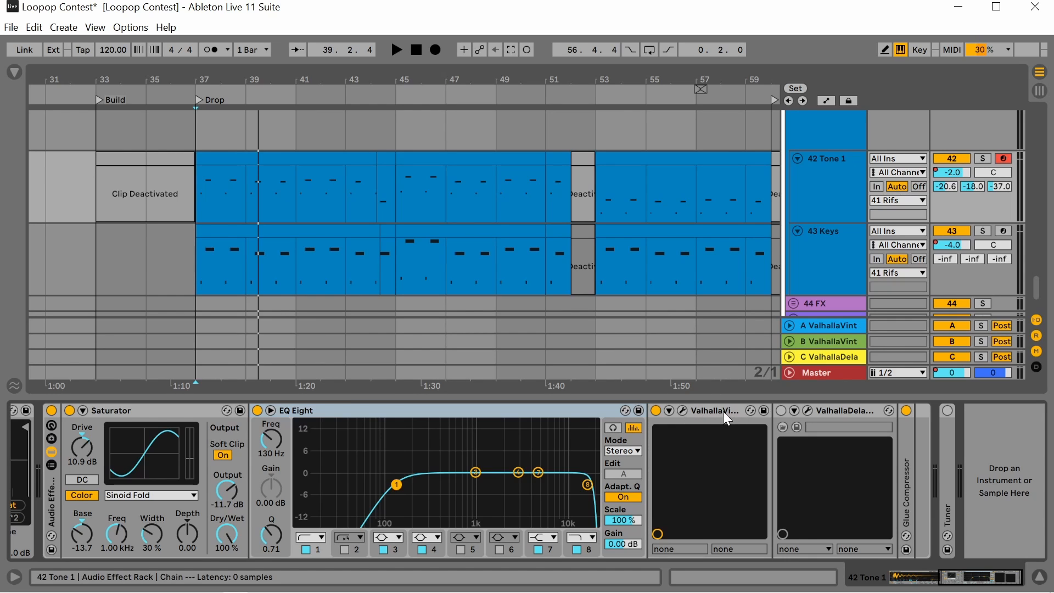
pyautogui.click(679, 410)
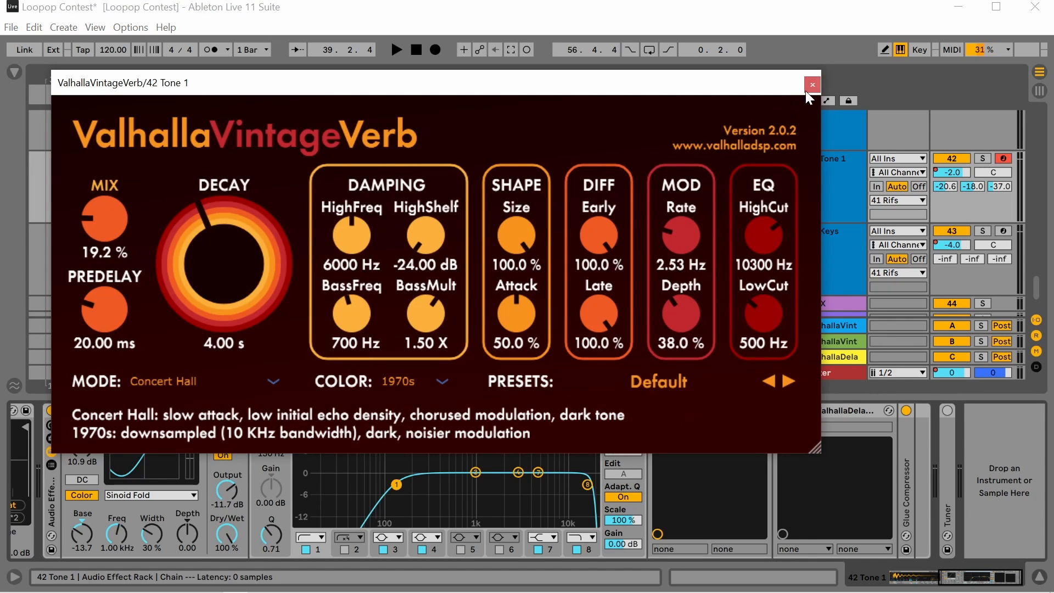
pyautogui.click(811, 86)
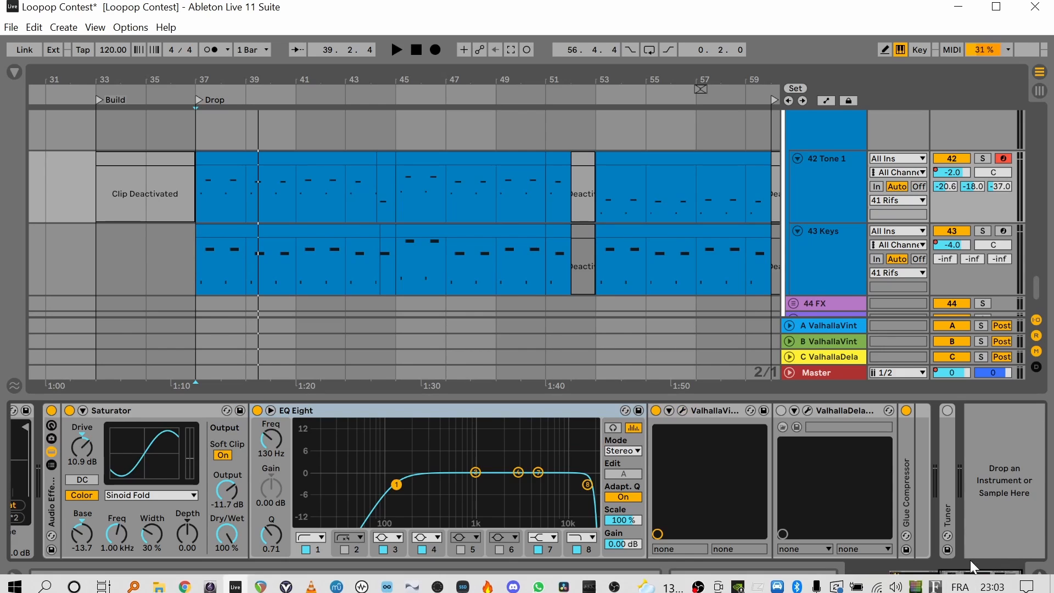
pyautogui.moveTo(968, 580); pyautogui.dragTo(915, 586)
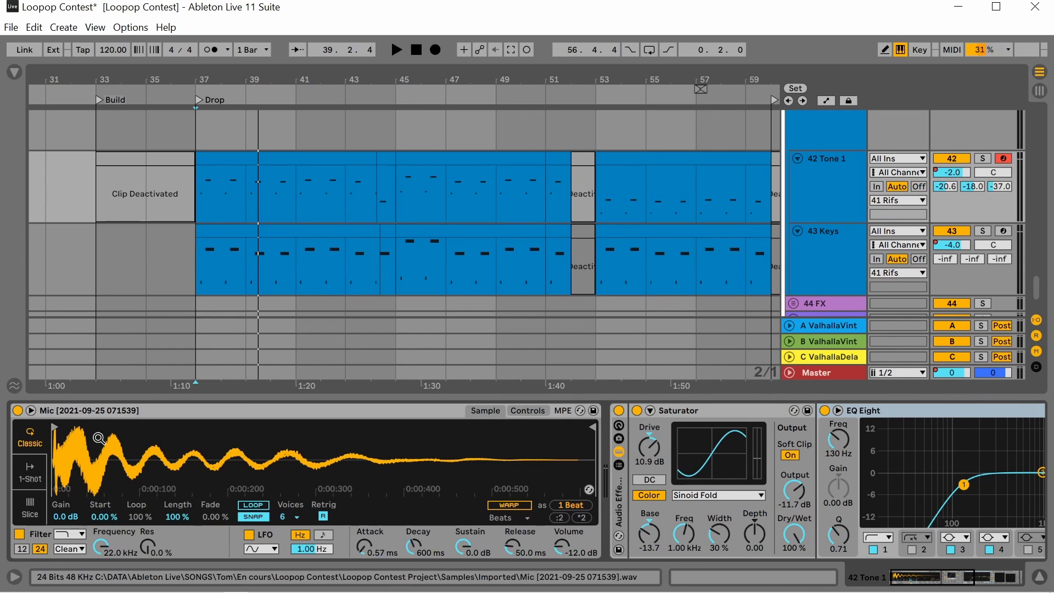
# Review the 43 Keys device chain from the instrument through to the Hybrid Reverb.
pyautogui.click(801, 283)
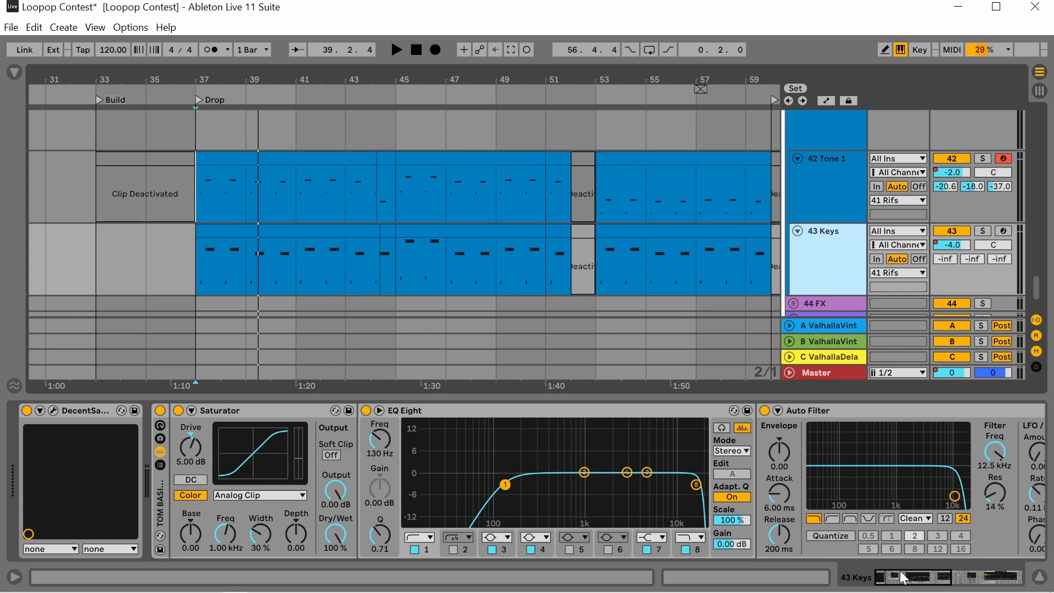
pyautogui.moveTo(903, 576); pyautogui.dragTo(972, 563)
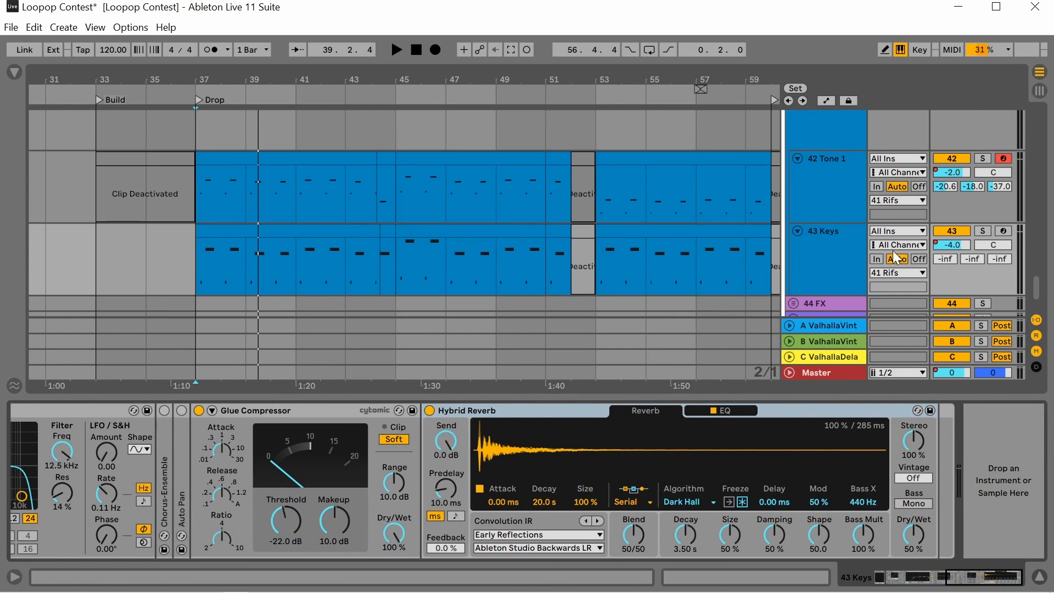
# Solo 43 Keys and play it from 37.1.1, then stop playback and unsolo the track.
pyautogui.click(982, 231)
pyautogui.click(207, 287)
pyautogui.press('space')
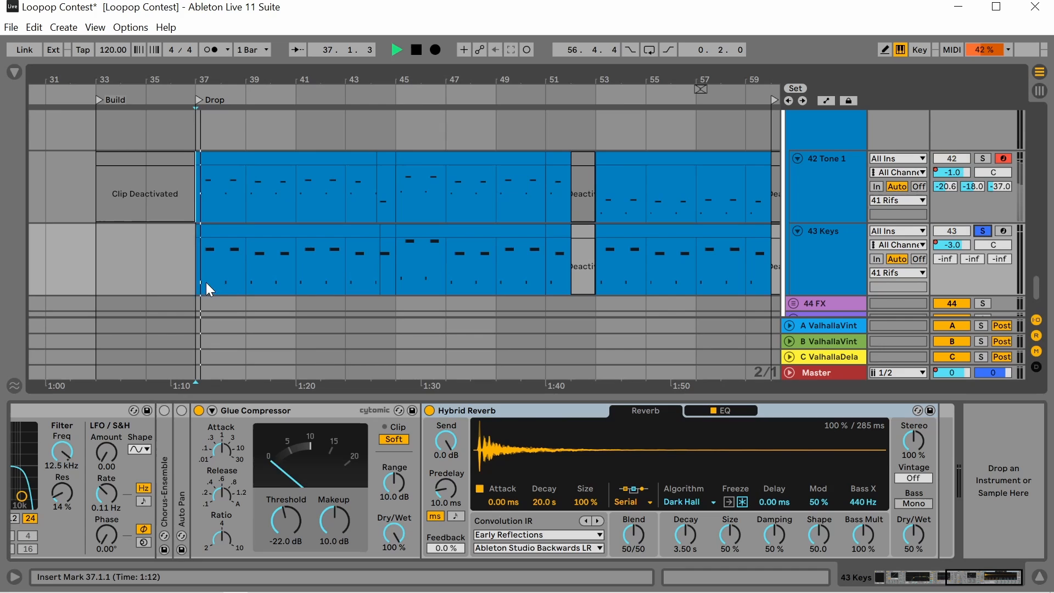
pyautogui.click(983, 231)
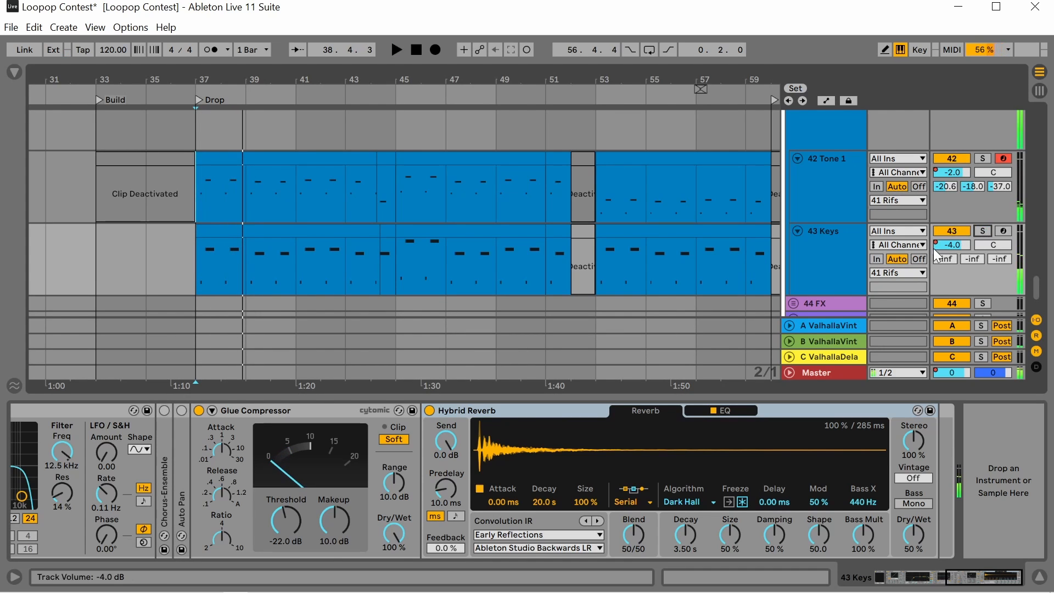
# Unfold the 44 FX group to show the clips on its FX Audio tracks.
pyautogui.scroll(-3, 815, 244)
pyautogui.keyDown('ctrl'); pyautogui.scroll(-5, 620, 250); pyautogui.keyUp('ctrl')
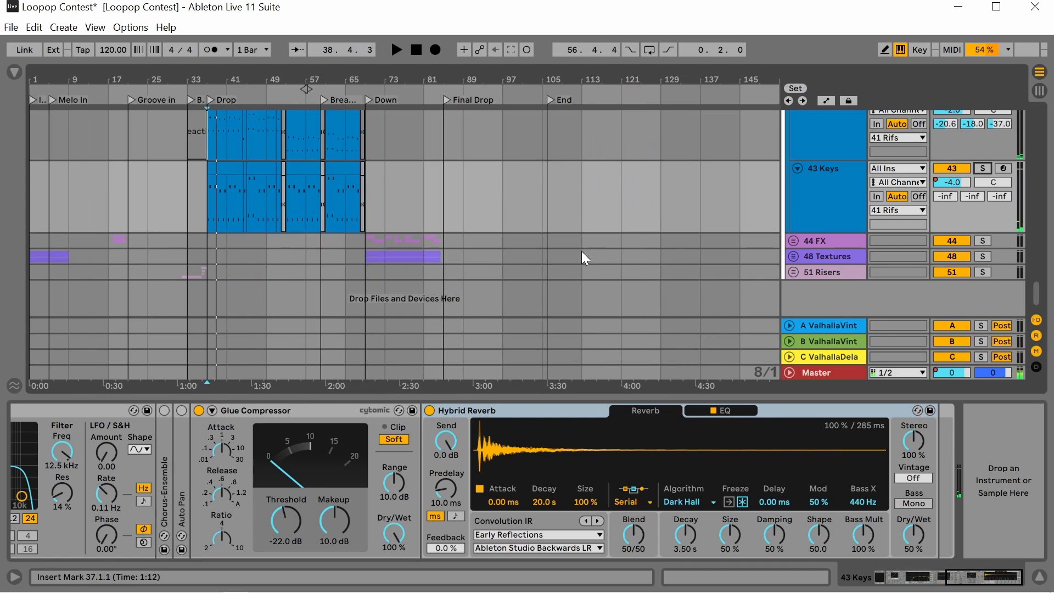
pyautogui.click(792, 240)
pyautogui.scroll(-5, 403, 246)
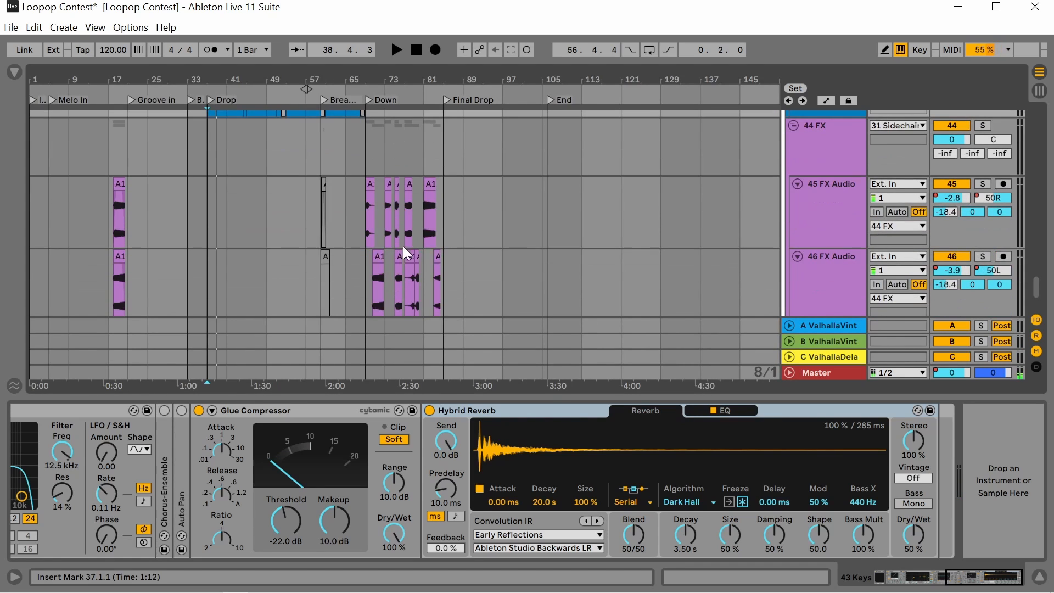
# Solo the 44 FX group and play it from the Down section at 69.1.1, then stop playback.
pyautogui.keyDown('ctrl'); pyautogui.scroll(10, 384, 258); pyautogui.keyUp('ctrl')
pyautogui.click(157, 203)
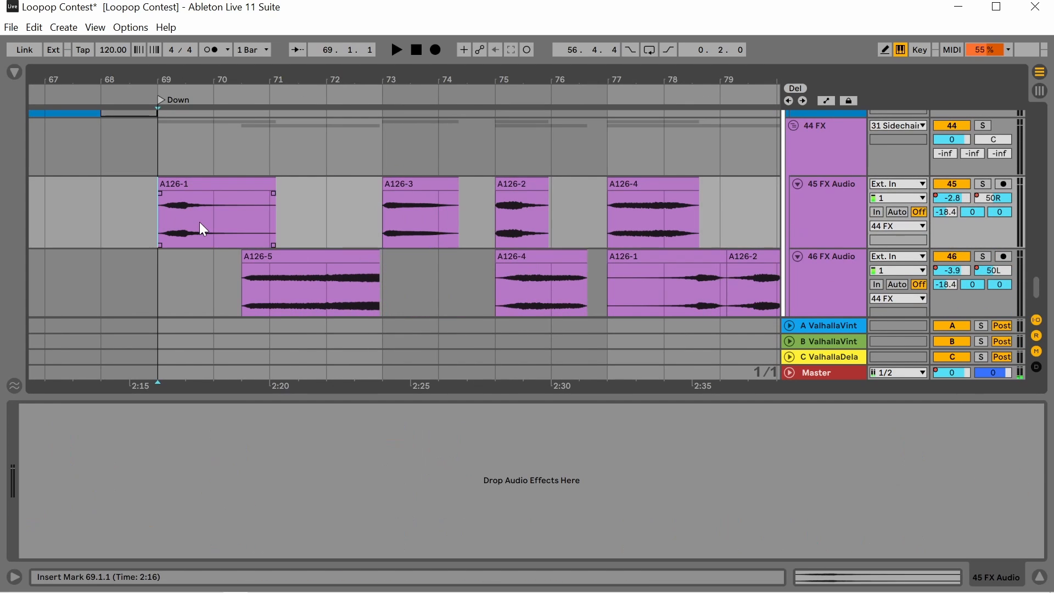
pyautogui.keyDown('ctrl'); pyautogui.scroll(2, 197, 222); pyautogui.keyUp('ctrl')
pyautogui.keyDown('ctrl'); pyautogui.scroll(-2, 199, 224); pyautogui.keyUp('ctrl')
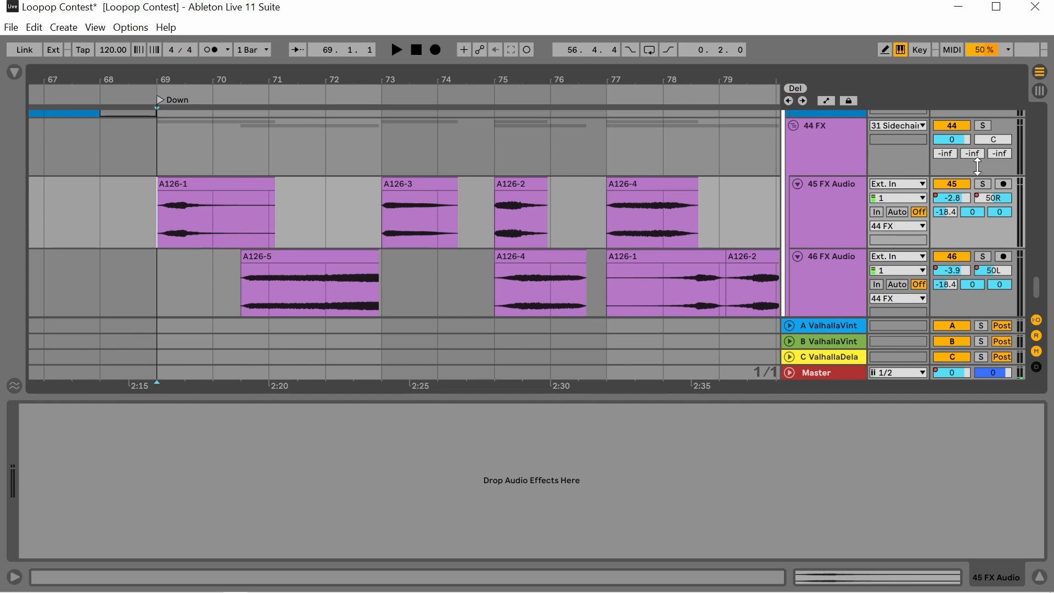
pyautogui.click(985, 126)
pyautogui.press('space')
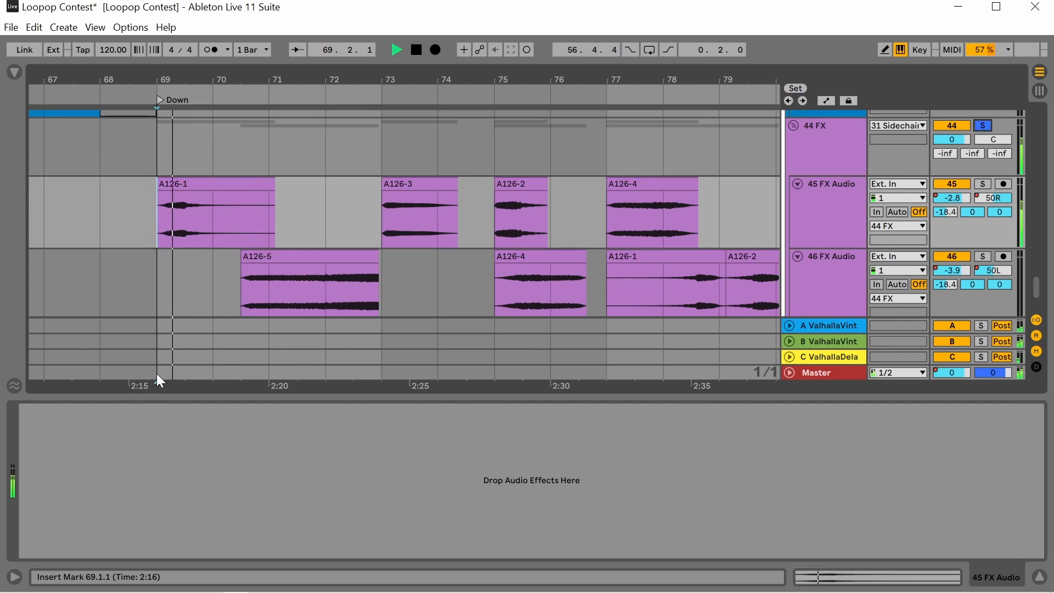
pyautogui.press('space')
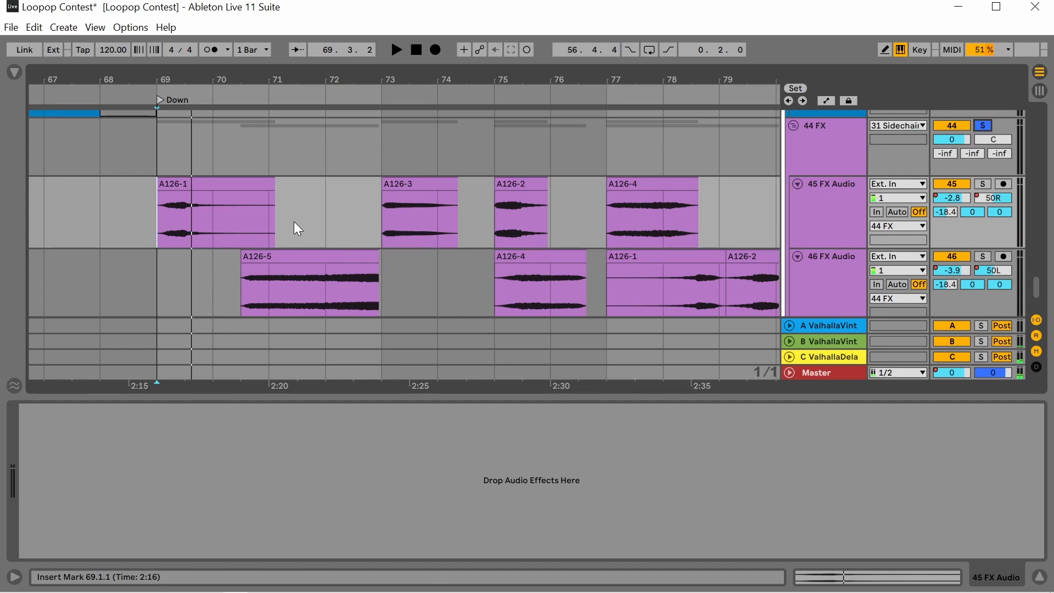
# Replay the soloed 44 FX group from 69.1.1 with a closer look at the first clips of the Down section.
pyautogui.scroll(-2, 290, 221)
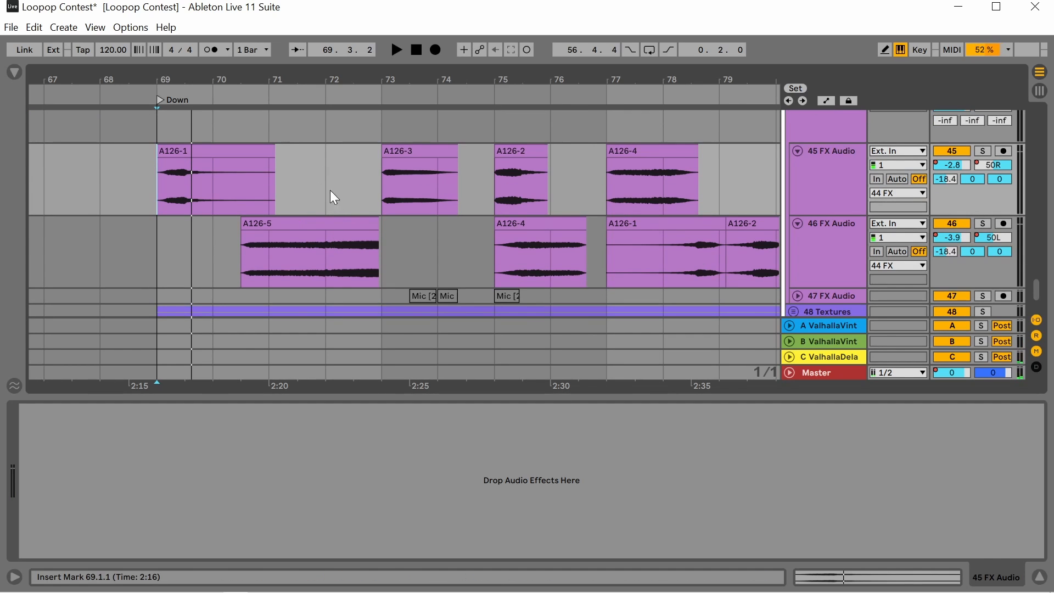
pyautogui.scroll(3, 220, 236)
pyautogui.press('space')
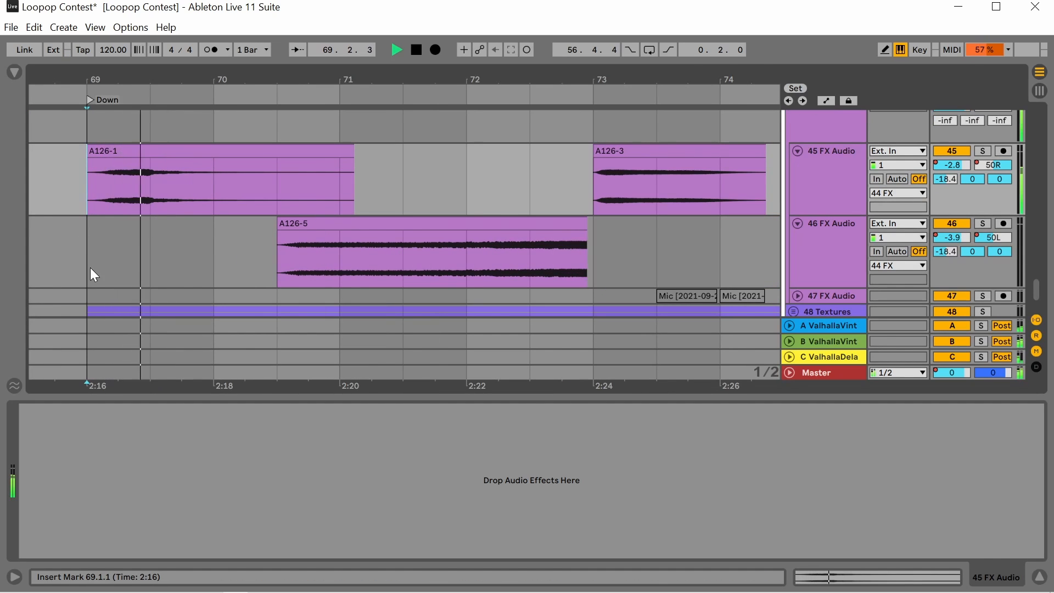
pyautogui.scroll(2, 894, 202)
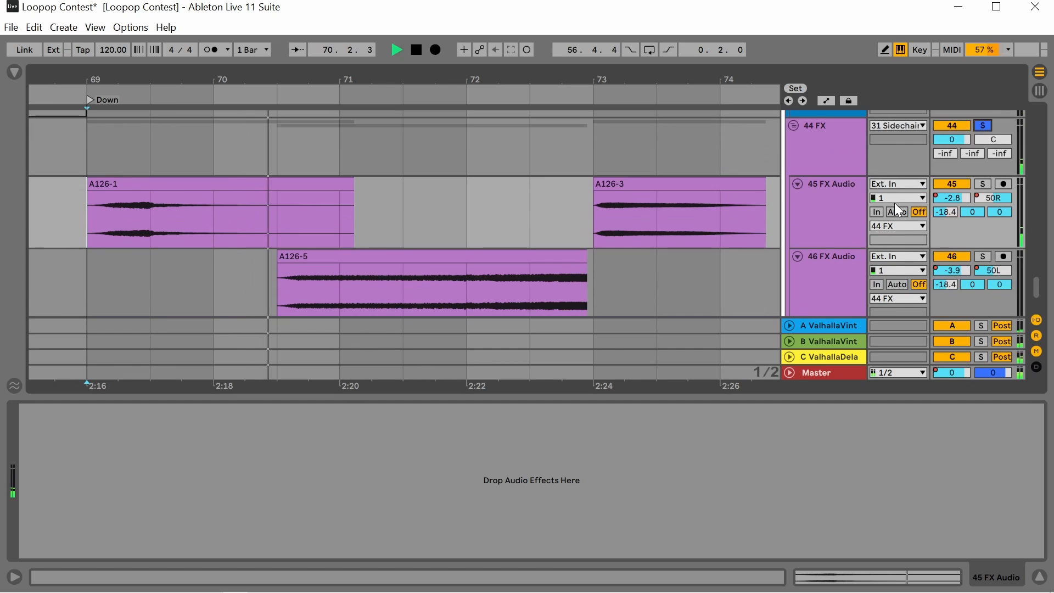
pyautogui.scroll(-1, 690, 196)
# Add a short fade-out to the end of the A126-5 clip on 46 FX Audio during playback.
pyautogui.click(582, 257)
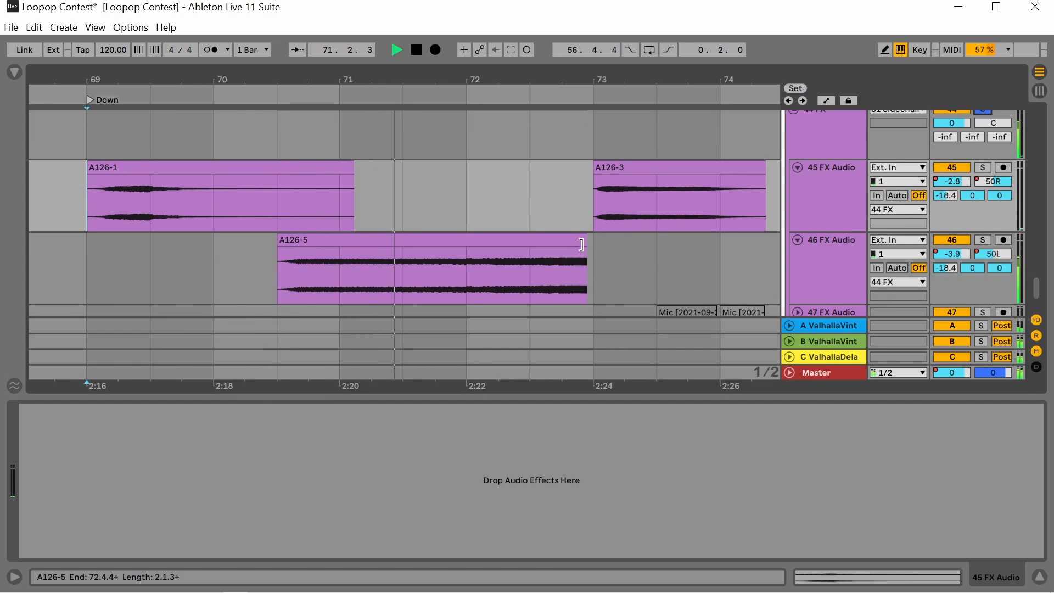
pyautogui.scroll(3, 587, 257)
pyautogui.moveTo(585, 250); pyautogui.dragTo(562, 250)
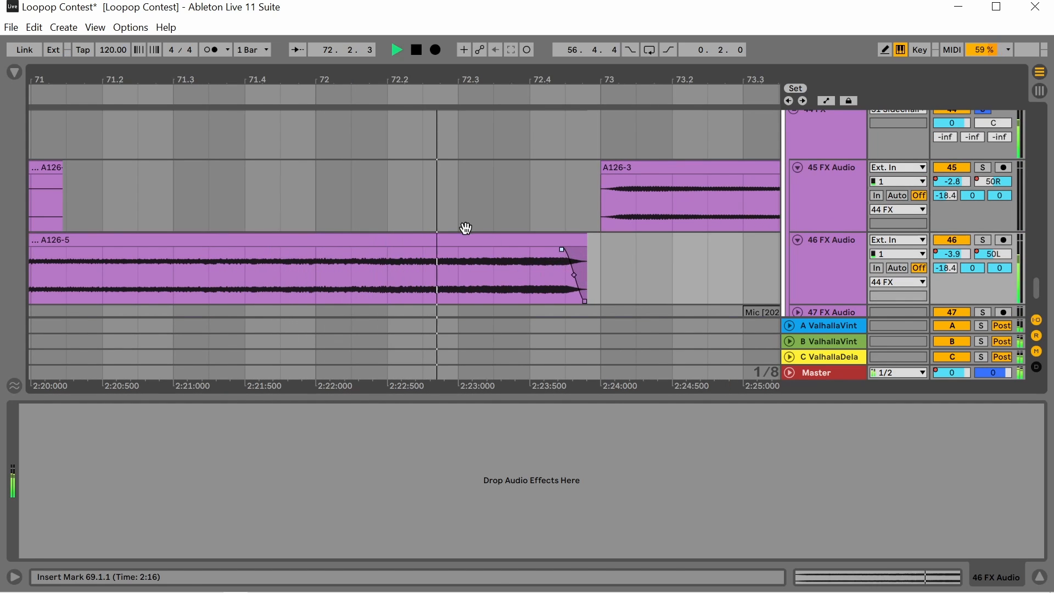
pyautogui.scroll(-2, 343, 197)
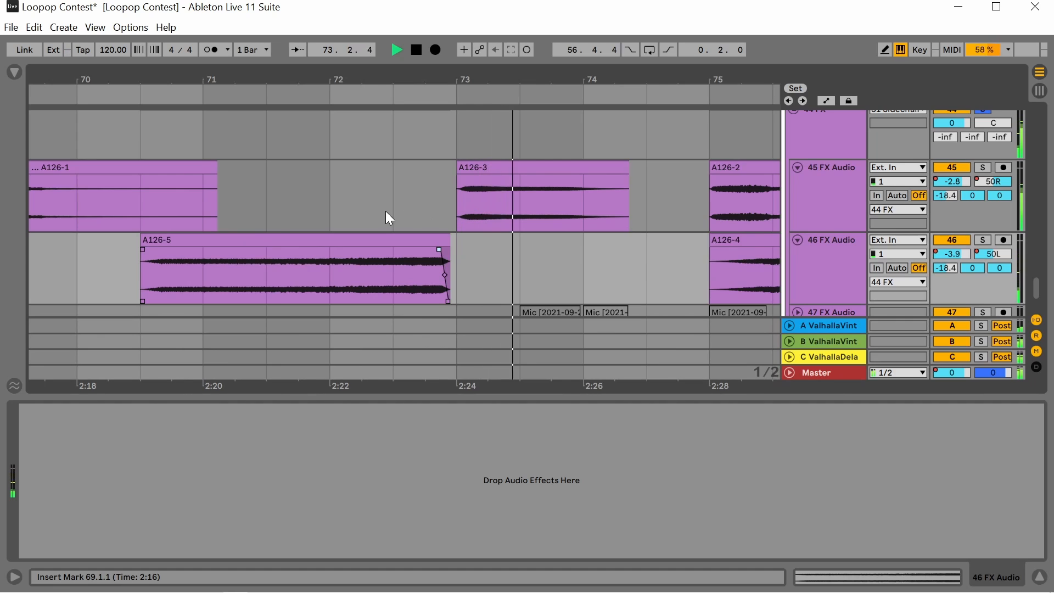
pyautogui.scroll(-3, 386, 211)
pyautogui.scroll(3, 617, 261)
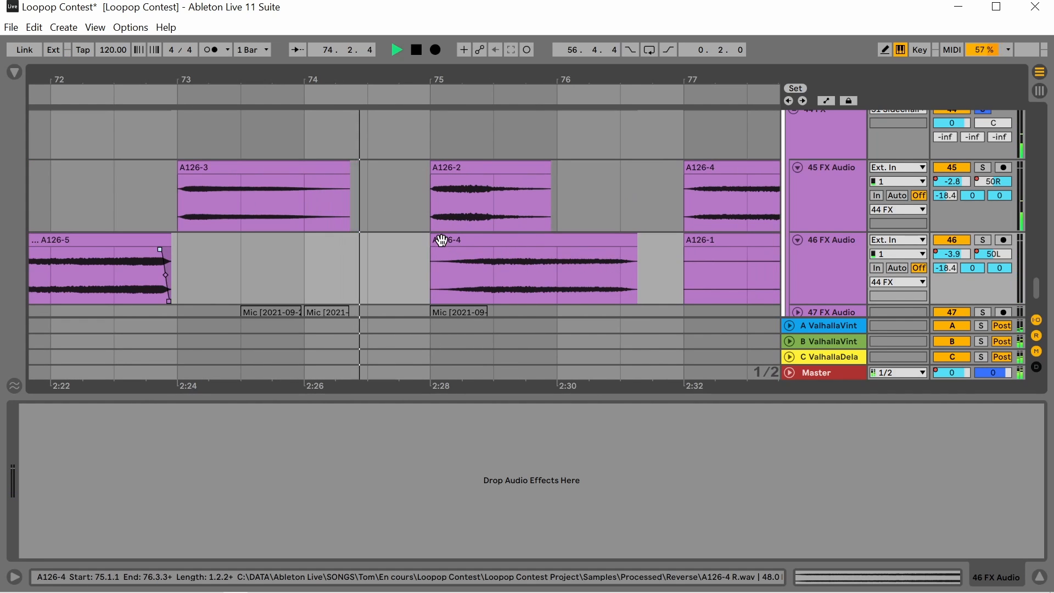
# Play the soloed 44 FX group from 18.1.1 to audition the A126-5 clips before the Groove in section, then stop playback.
pyautogui.scroll(8, 450, 237)
pyautogui.scroll(-10, 186, 243)
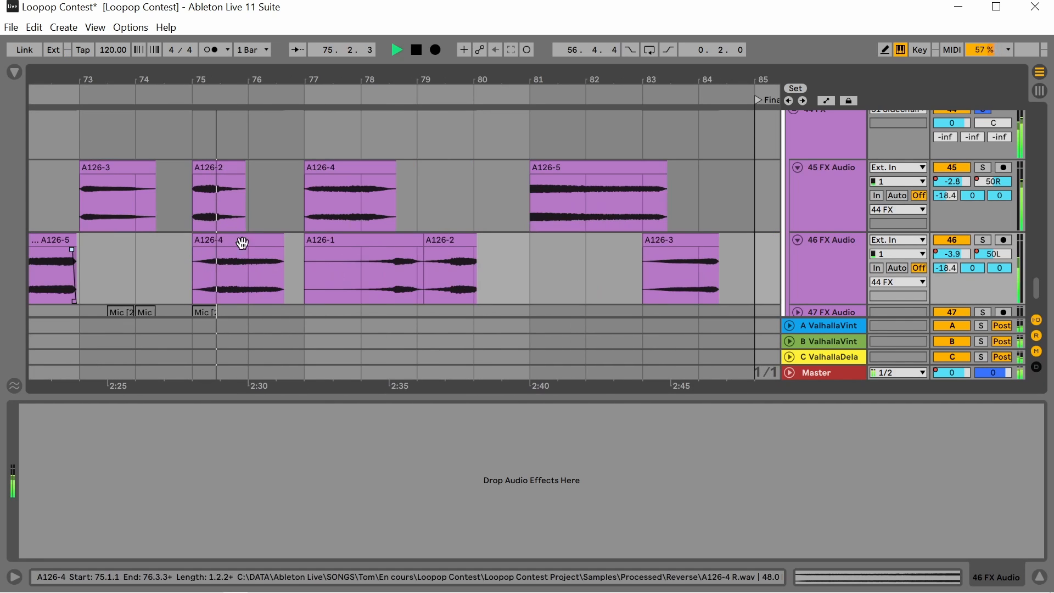
pyautogui.scroll(-10, 710, 228)
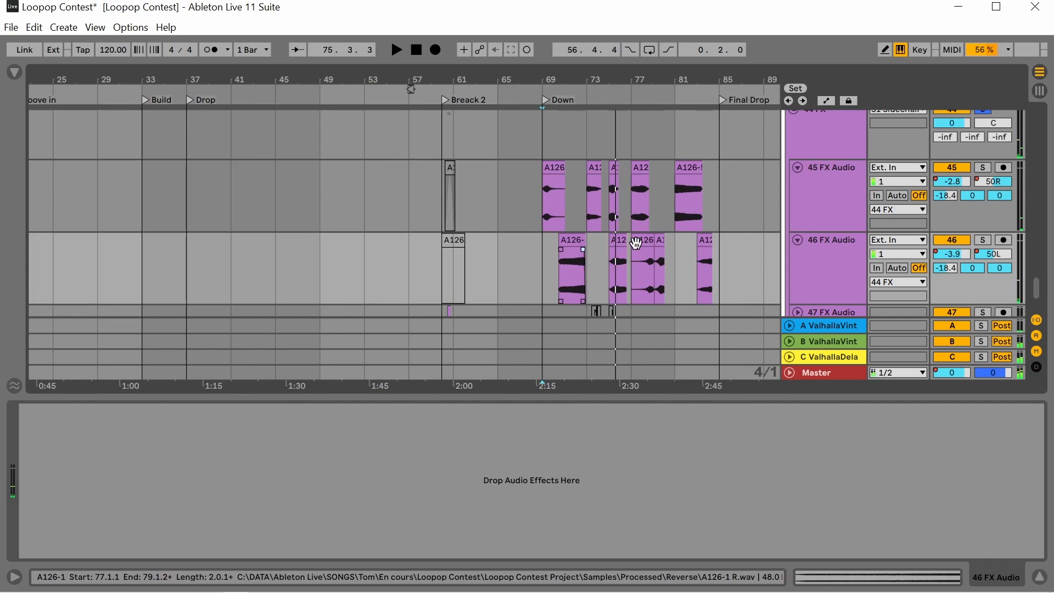
pyautogui.scroll(5, 113, 263)
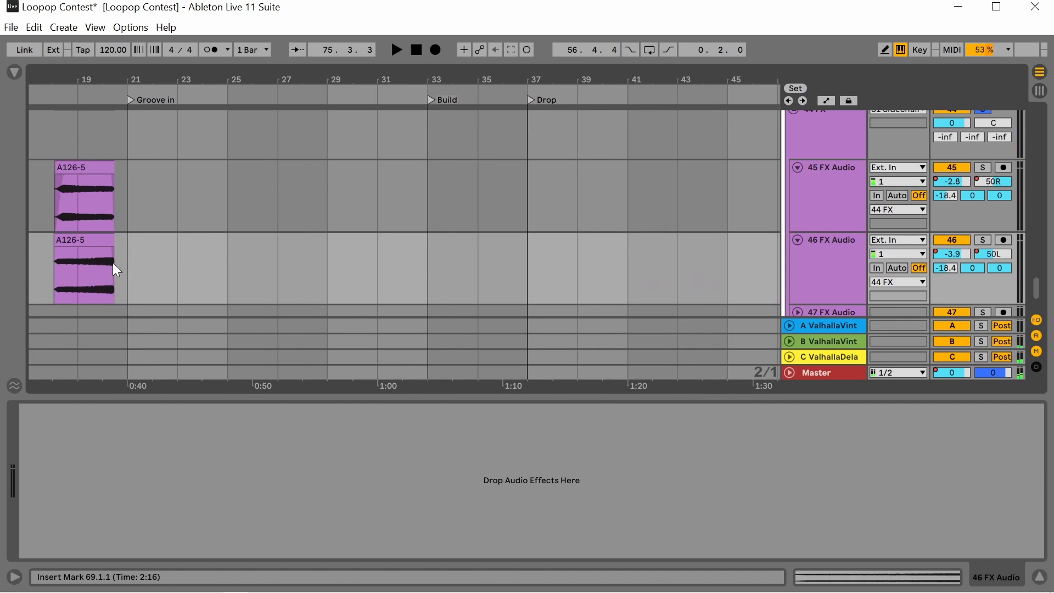
pyautogui.click(50, 270)
pyautogui.scroll(8, 51, 270)
pyautogui.press('space')
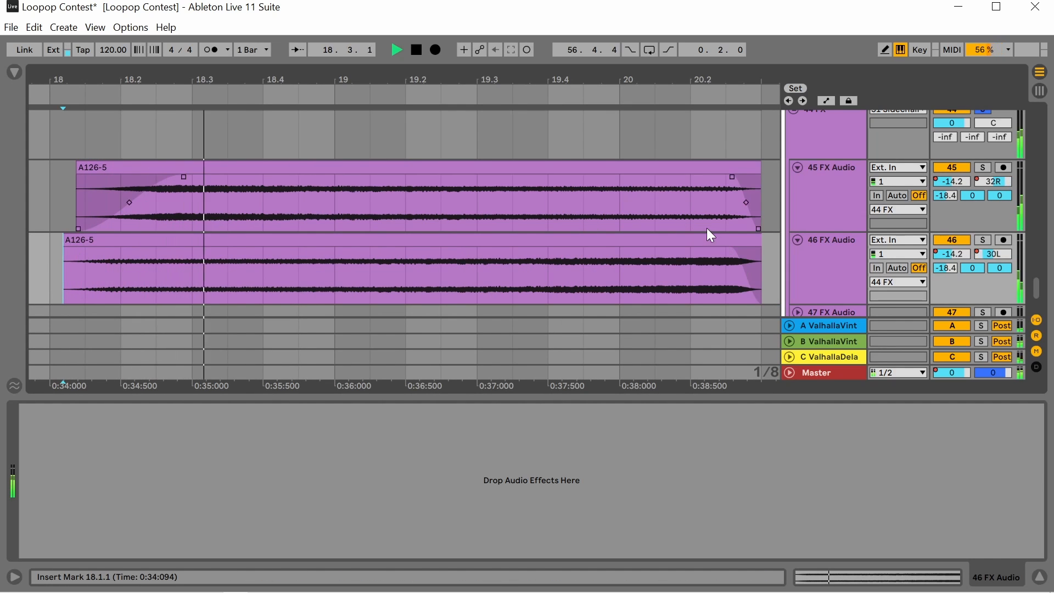
pyautogui.scroll(2, 1032, 151)
pyautogui.press('space')
# Turn off solo on the 44 FX group and check the device chains of the group and its FX Audio tracks.
pyautogui.click(983, 141)
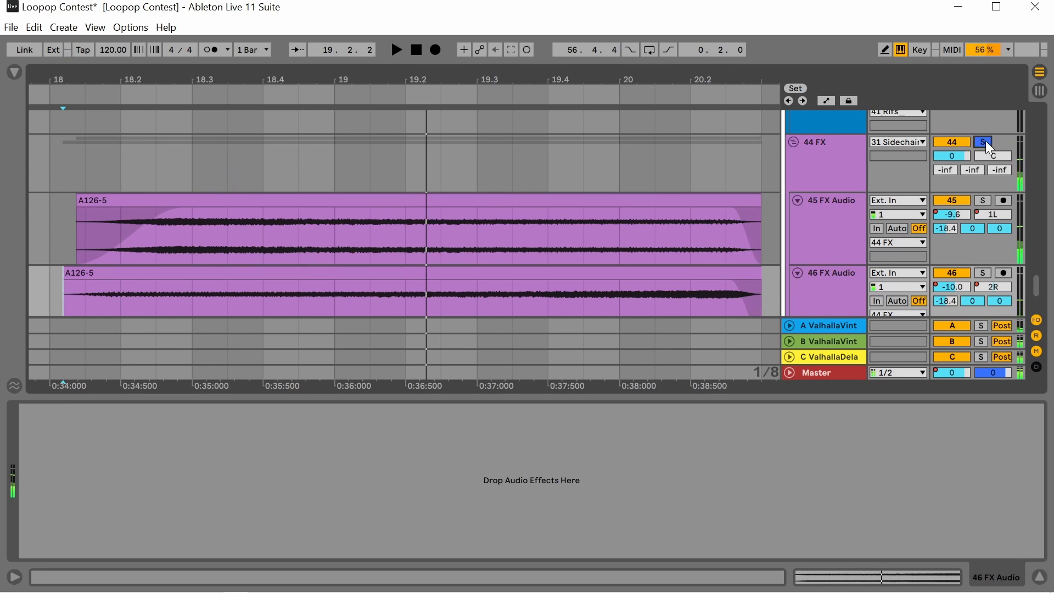
pyautogui.click(816, 173)
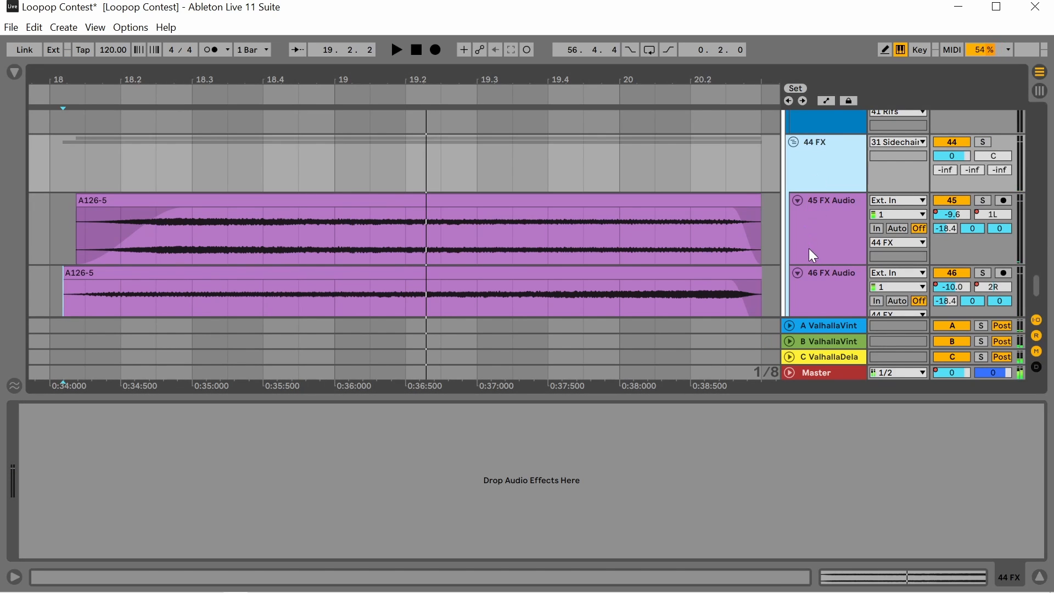
pyautogui.click(828, 282)
pyautogui.click(830, 232)
pyautogui.scroll(-4, 827, 232)
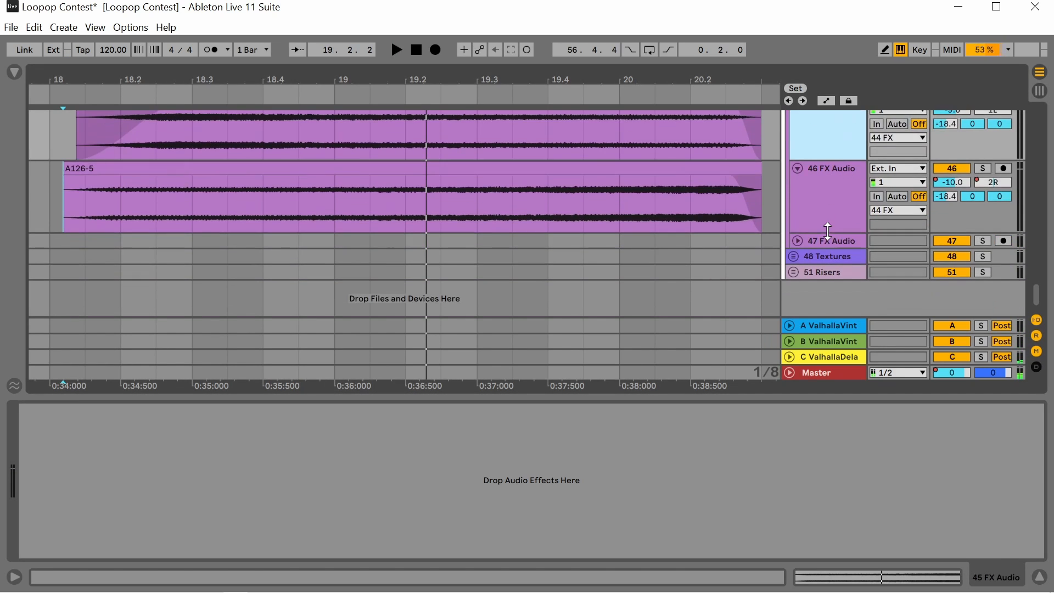
pyautogui.click(819, 240)
# Unfold the 47 FX Audio track and locate its Mic clip in the Breack 2 section.
pyautogui.scroll(-4, 616, 256)
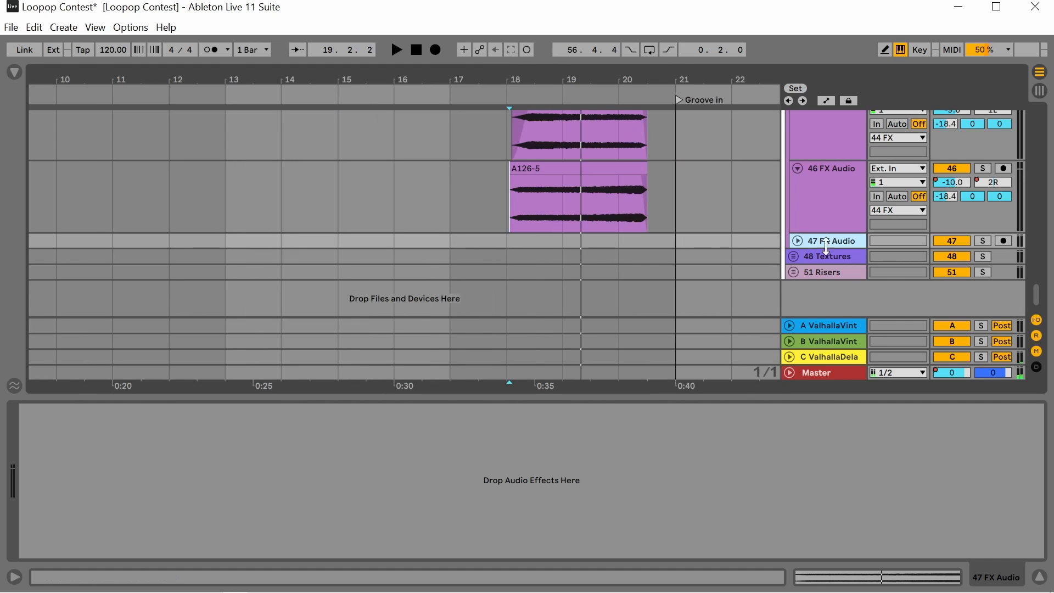
pyautogui.scroll(-4, 515, 228)
pyautogui.scroll(-2, 515, 228)
pyautogui.scroll(10, 397, 248)
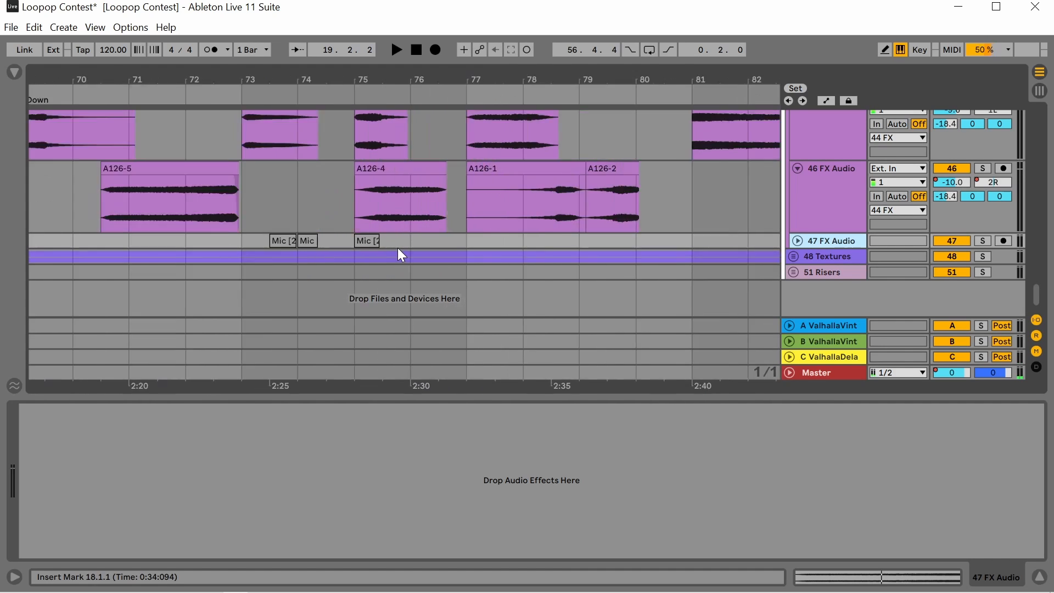
pyautogui.scroll(-5, 485, 237)
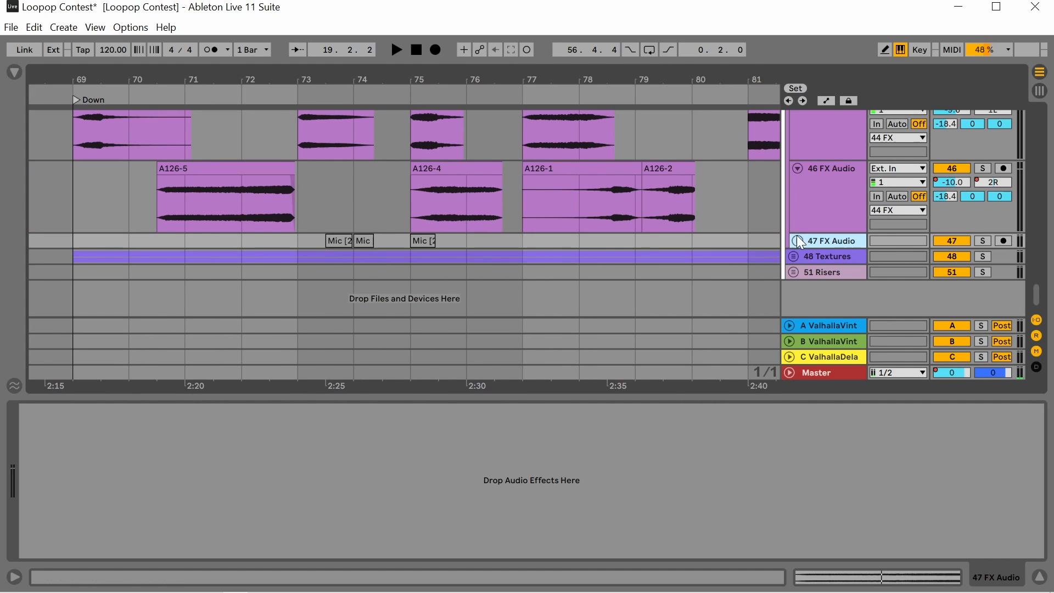
pyautogui.click(799, 242)
pyautogui.scroll(-8, 494, 258)
pyautogui.scroll(4, 127, 284)
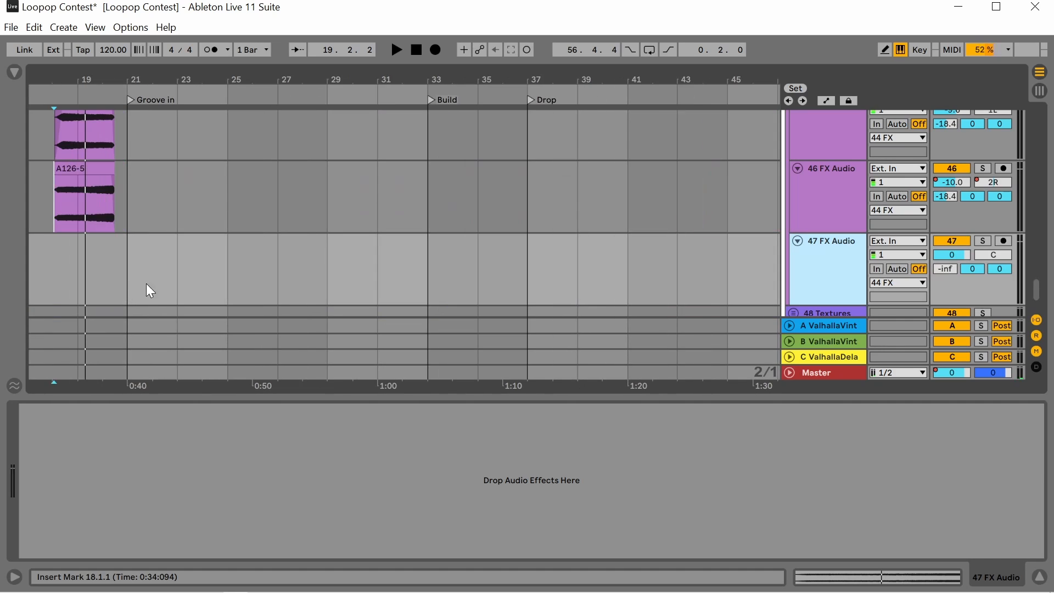
pyautogui.scroll(2, 558, 280)
pyautogui.scroll(-4, 325, 283)
pyautogui.scroll(8, 657, 277)
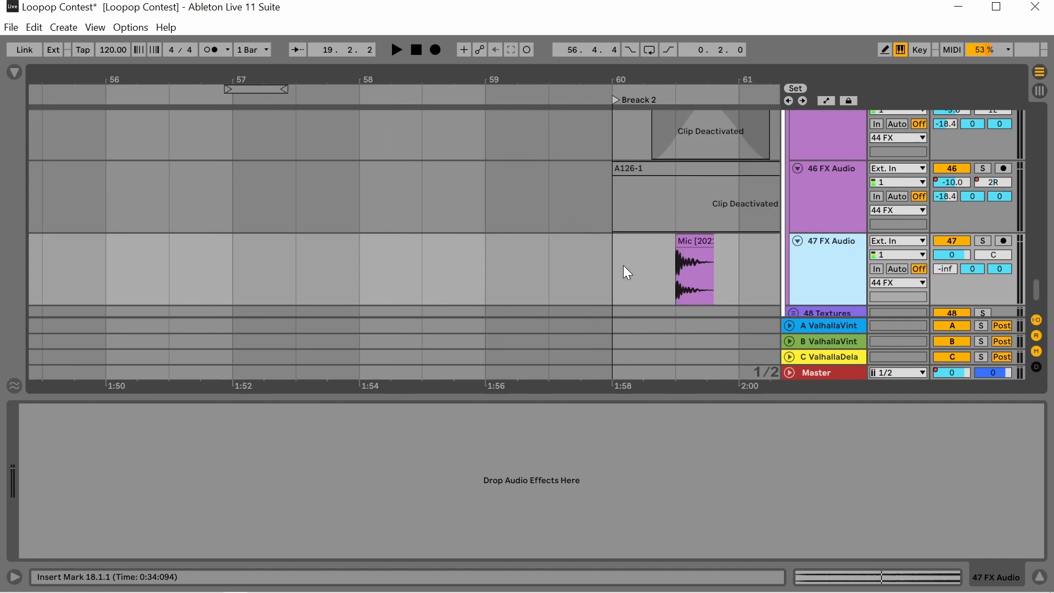
# Play the full arrangement through the 47 FX Audio Mic clip in Breack 2, moving the start point from 60.1.1 to 58.1.1.
pyautogui.click(637, 270)
pyautogui.scroll(-3, 526, 289)
pyautogui.press('space')
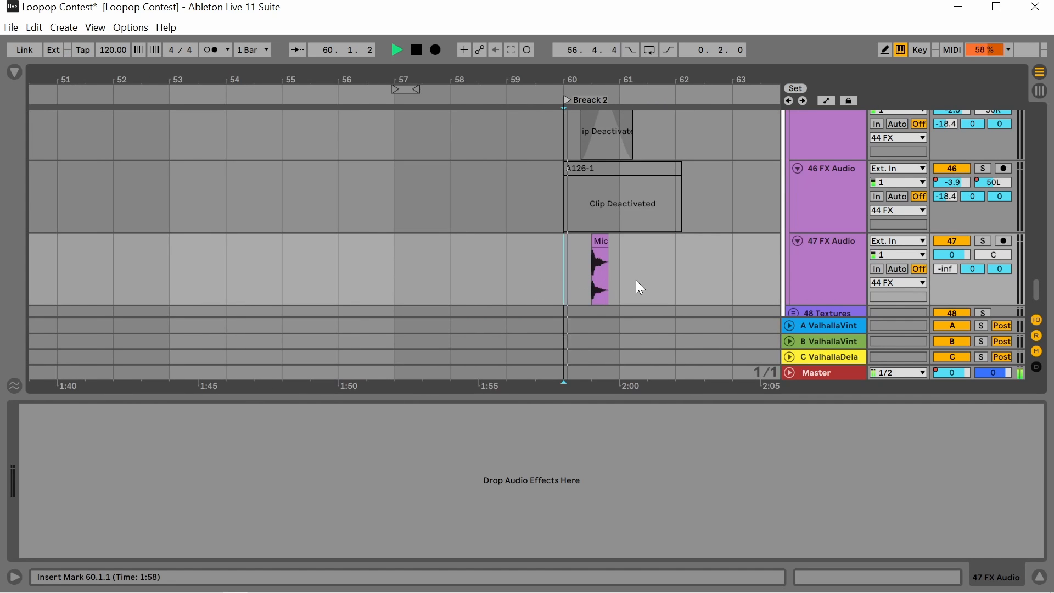
pyautogui.click(471, 278)
pyautogui.scroll(3, 675, 277)
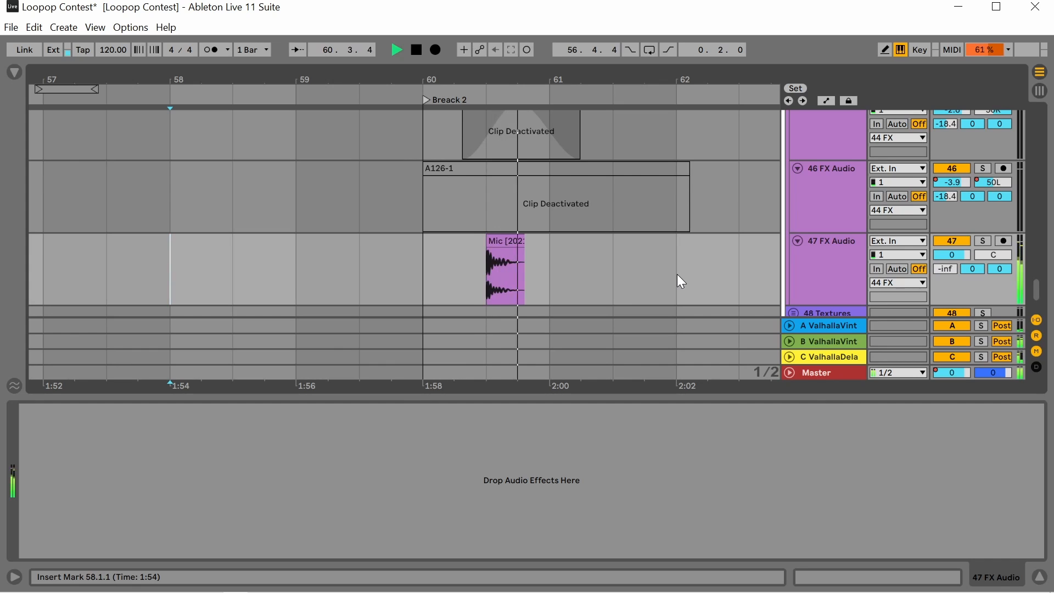
pyautogui.press('space')
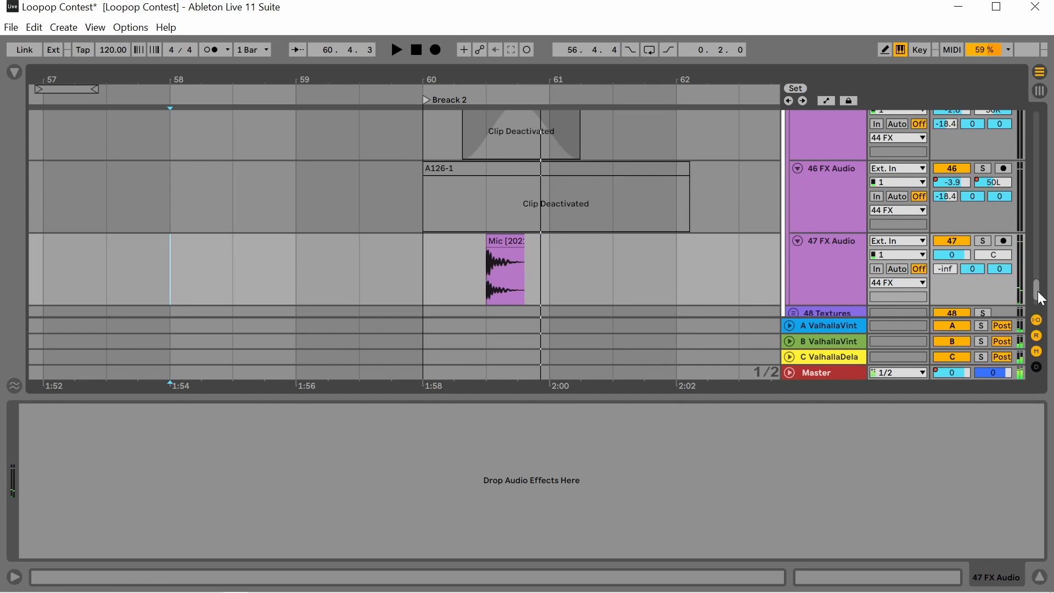
# Deactivate the 15 Snare Maker group and fold it.
pyautogui.scroll(-2, 1039, 302)
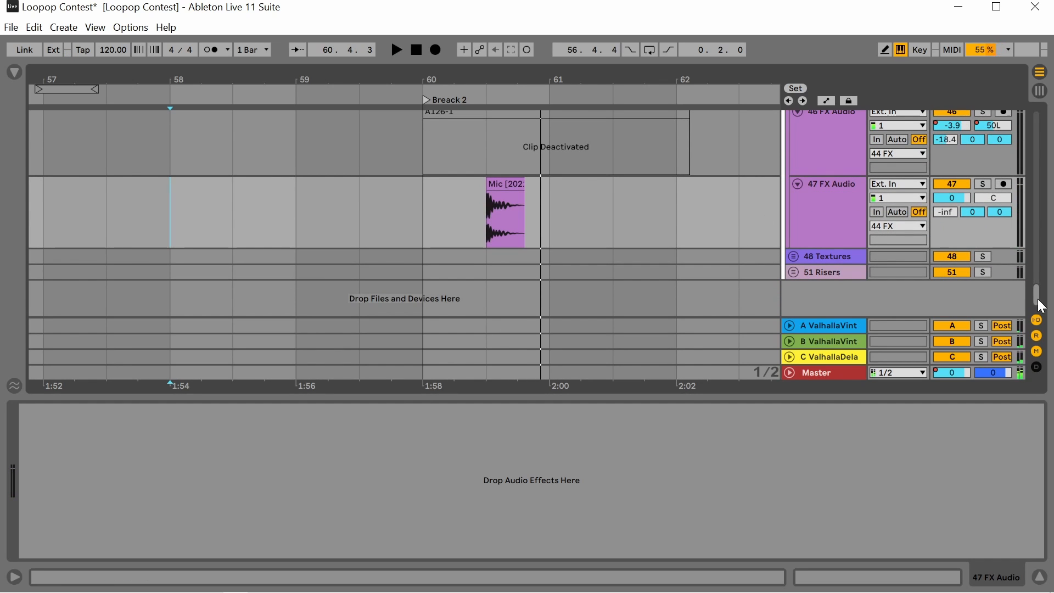
pyautogui.moveTo(1037, 296); pyautogui.dragTo(1036, 118)
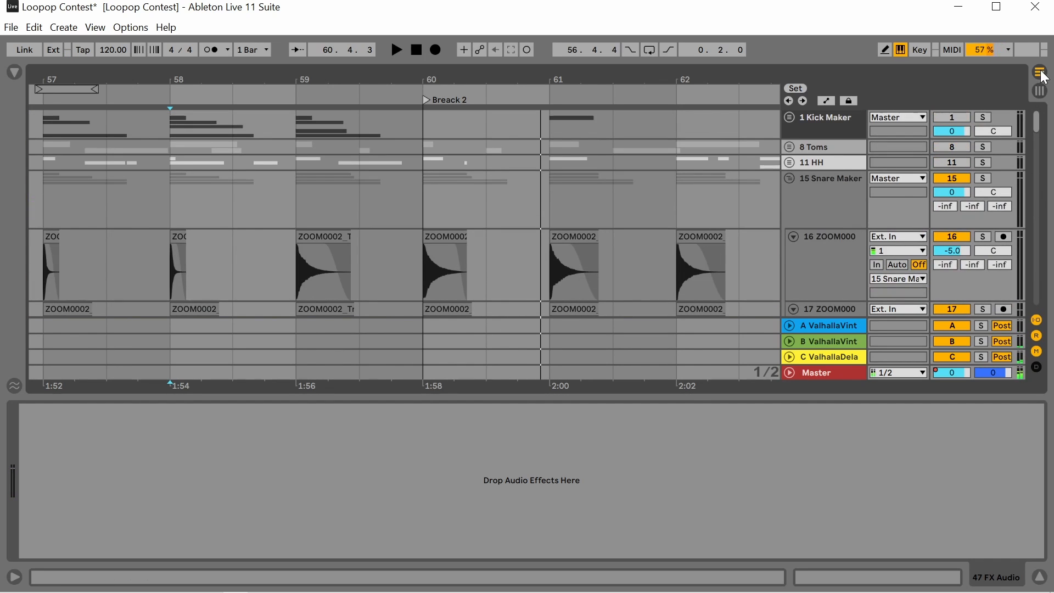
pyautogui.click(953, 177)
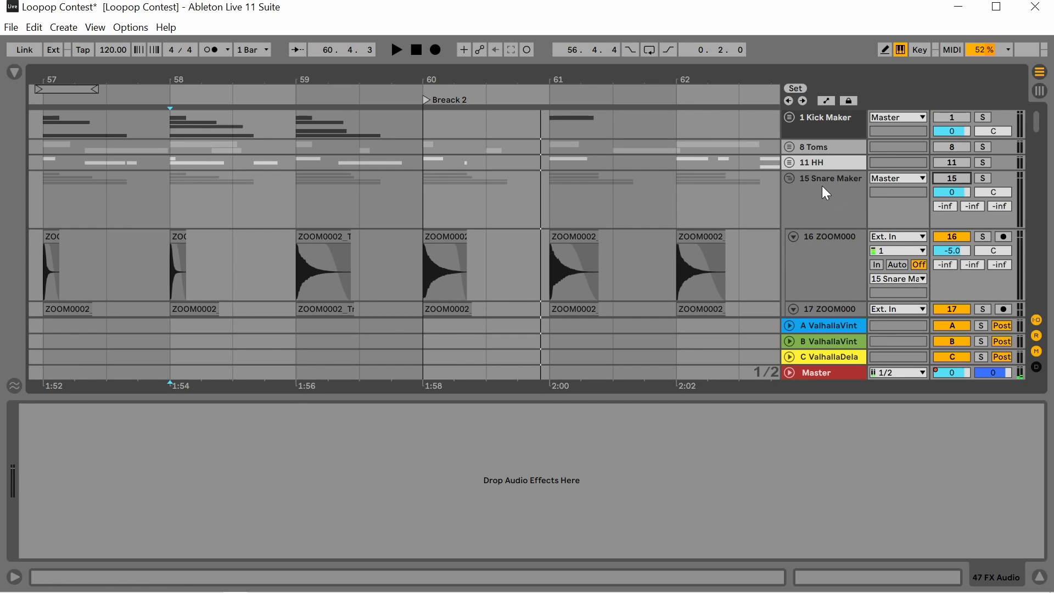
pyautogui.click(790, 178)
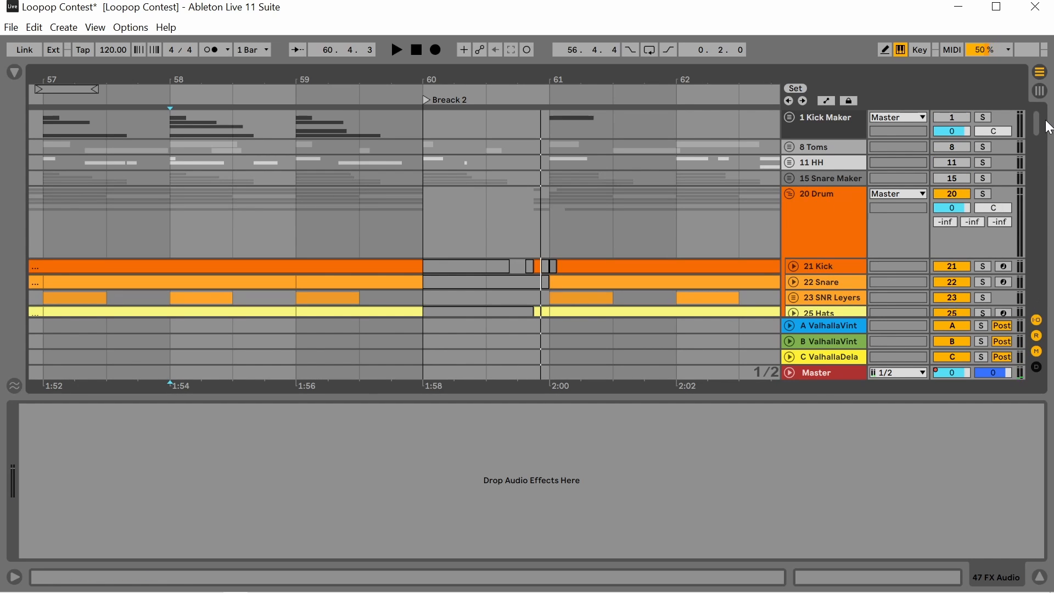
# Return to 47 FX Audio and replay the arrangement from 58.1.1 past its Mic clip, then stop playback.
pyautogui.moveTo(1037, 125); pyautogui.dragTo(1025, 296)
pyautogui.press('space')
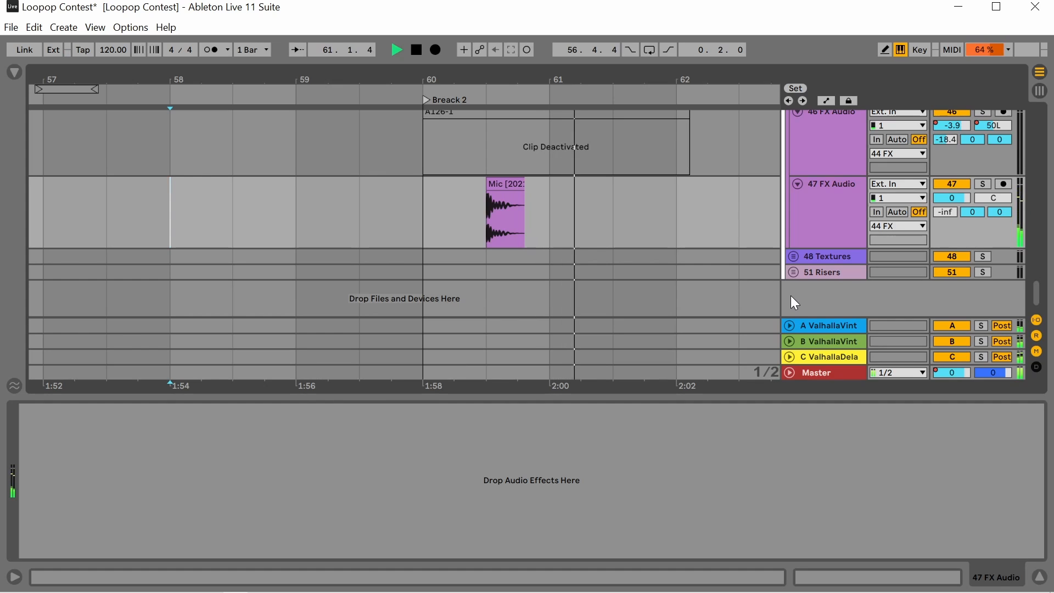
pyautogui.press('space')
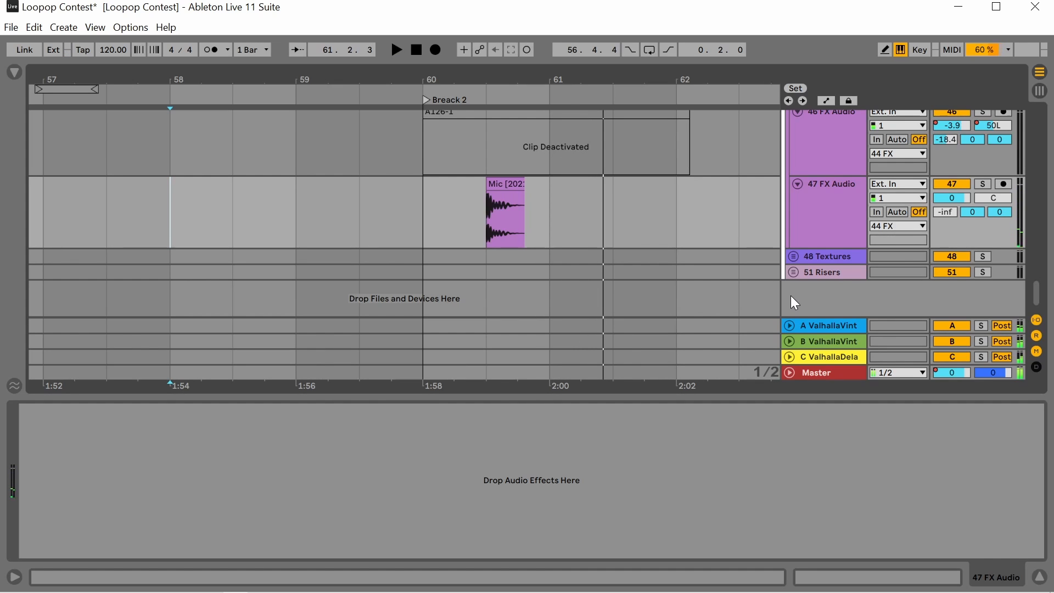
# Check the device chain of 47 FX Audio and play the arrangement from 60.1.1 through its Mic clip.
pyautogui.click(825, 207)
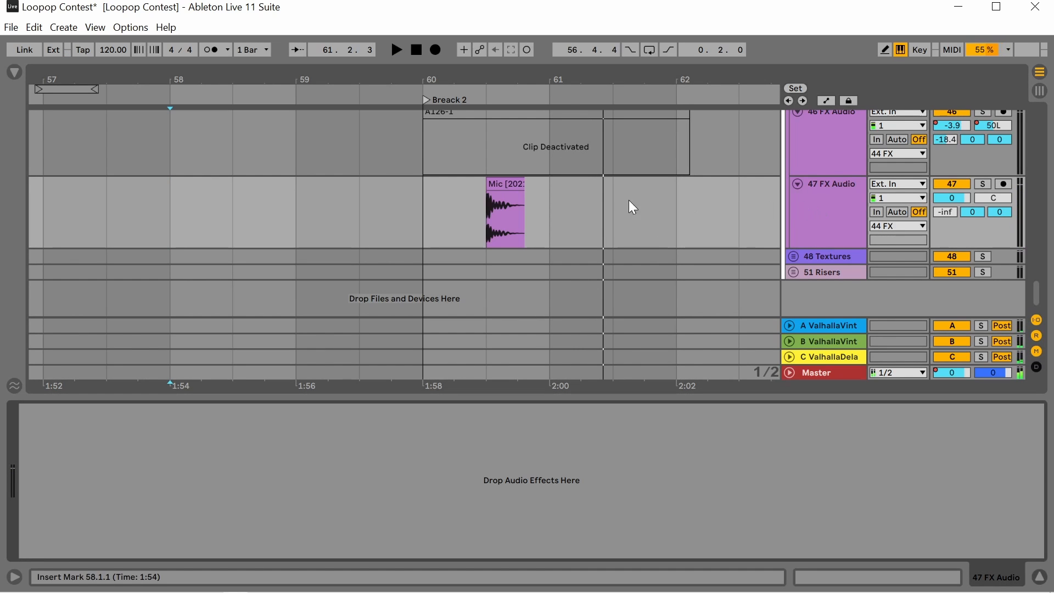
pyautogui.click(842, 208)
pyautogui.press('Up')
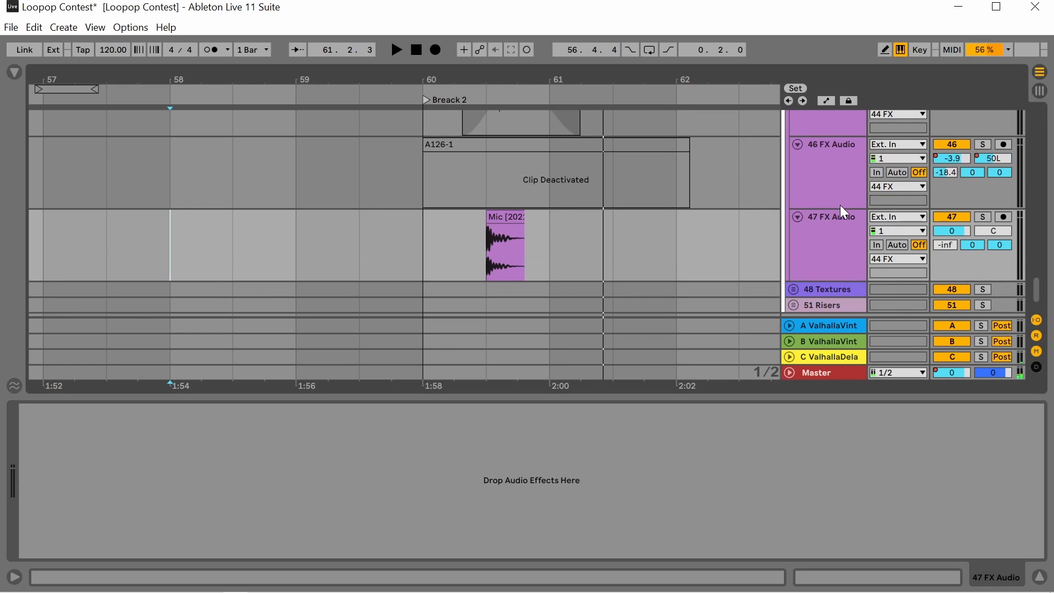
pyautogui.click(834, 245)
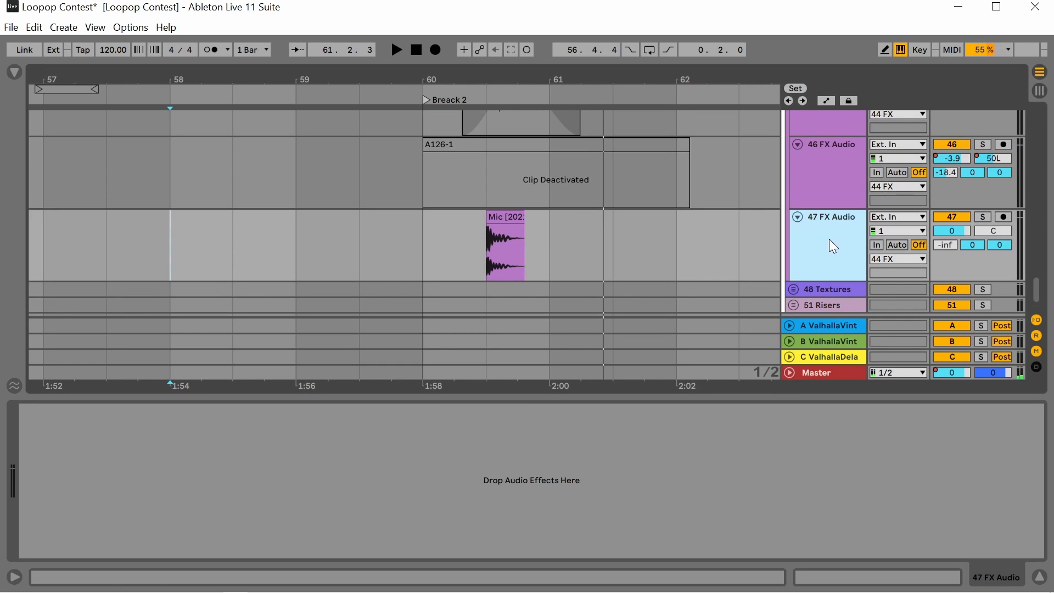
pyautogui.click(440, 264)
pyautogui.press('space')
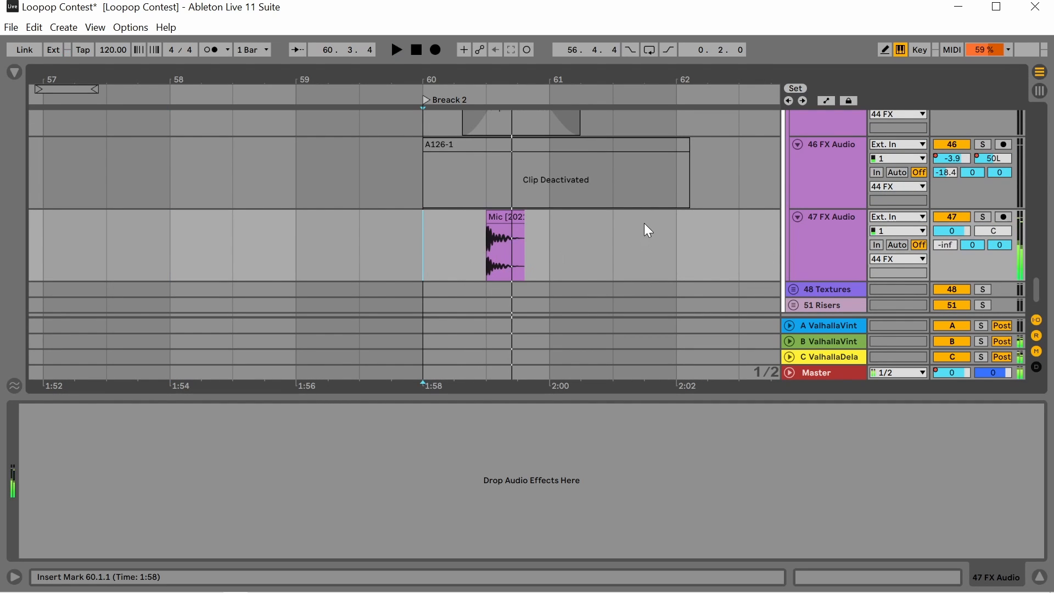
# Solo 47 FX Audio and play its Mic clip from 60.1.1, then stop playback.
pyautogui.click(986, 216)
pyautogui.press('space')
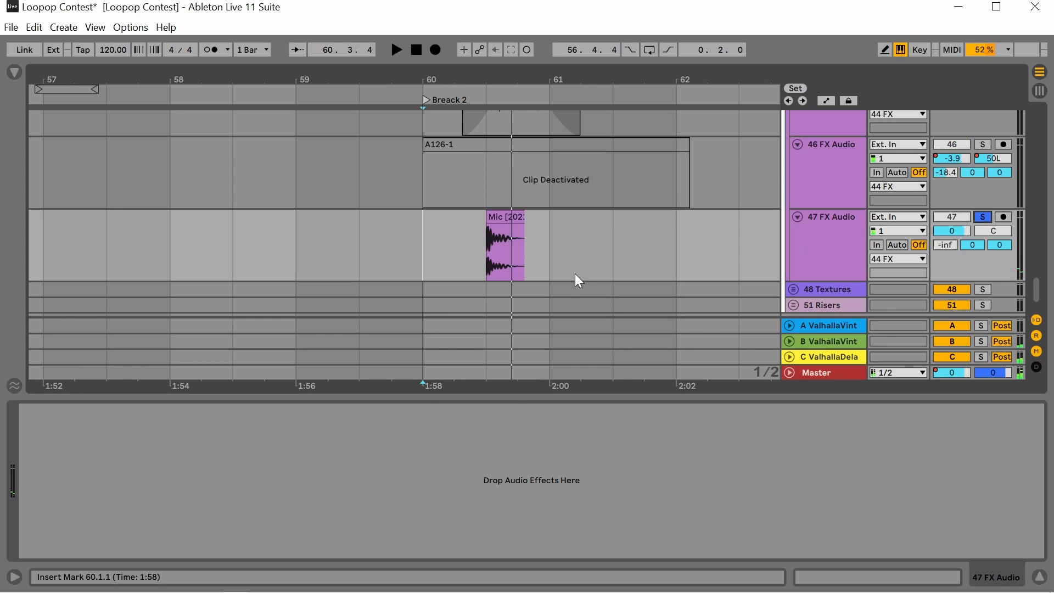
pyautogui.press('space')
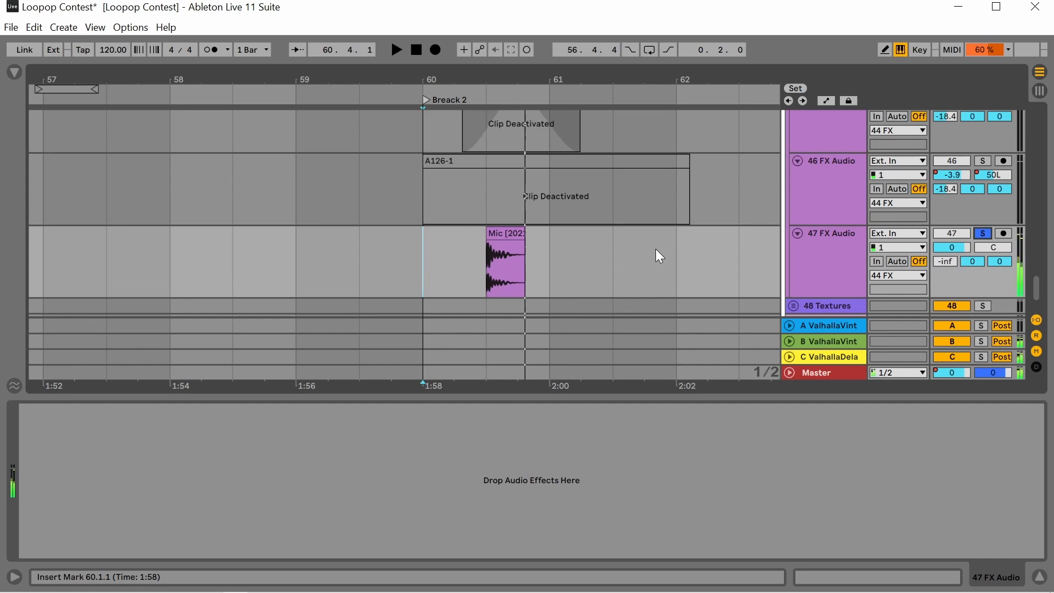
pyautogui.scroll(2, 655, 249)
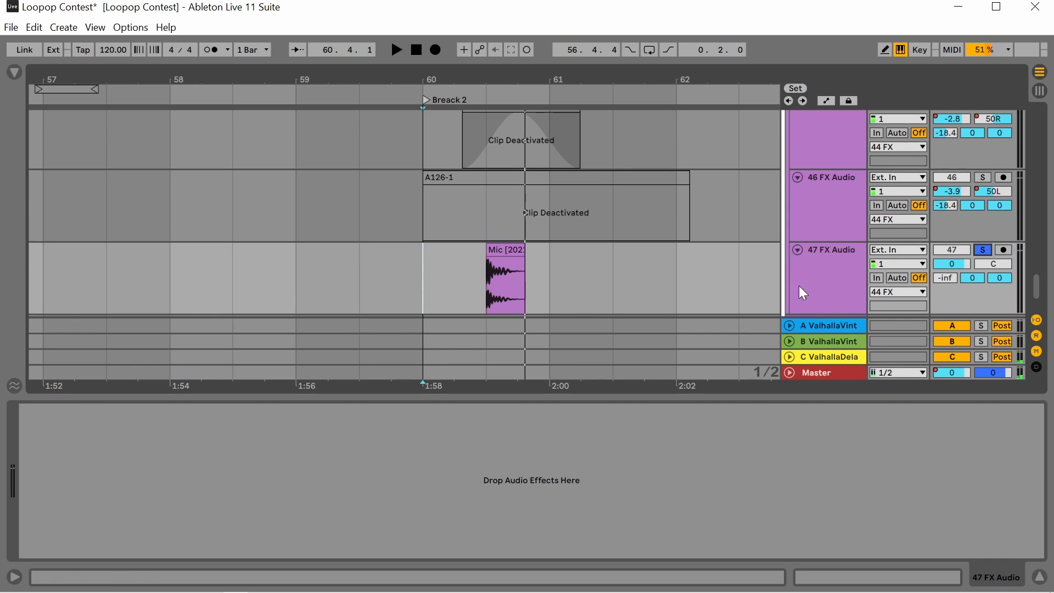
pyautogui.scroll(-1, 485, 283)
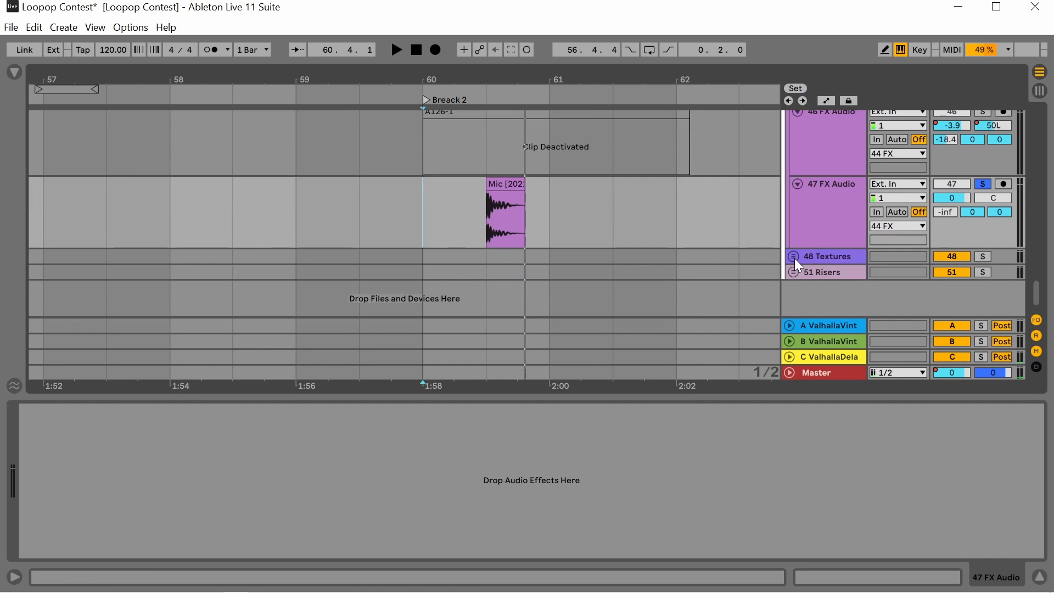
# Unfold the 48 Textures group, set the start point to 1.1.1 and solo the group.
pyautogui.scroll(-5, 680, 266)
pyautogui.scroll(-5, 682, 272)
pyautogui.scroll(-2, 236, 285)
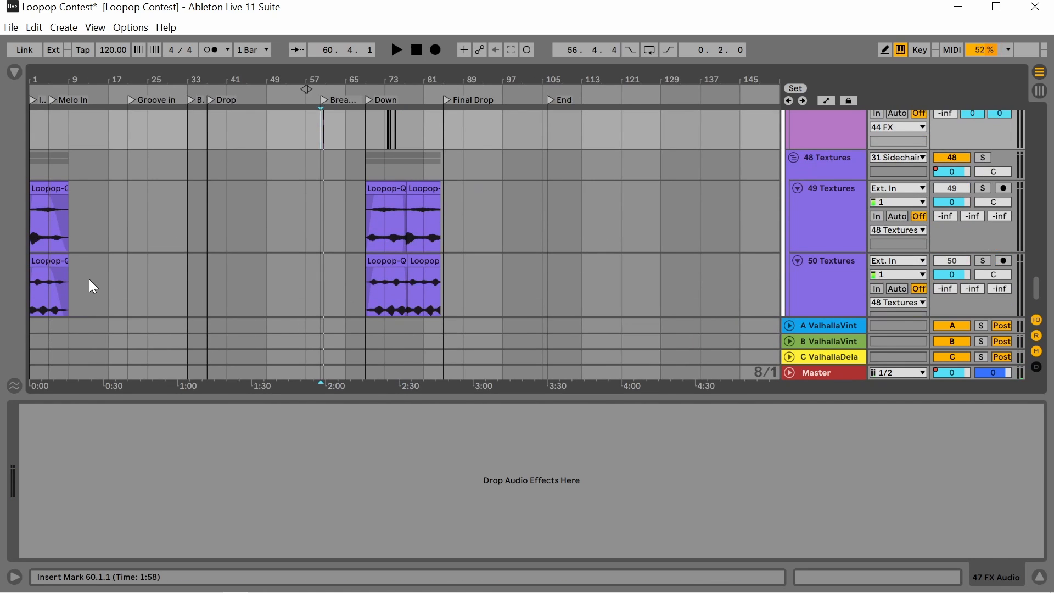
pyautogui.click(30, 237)
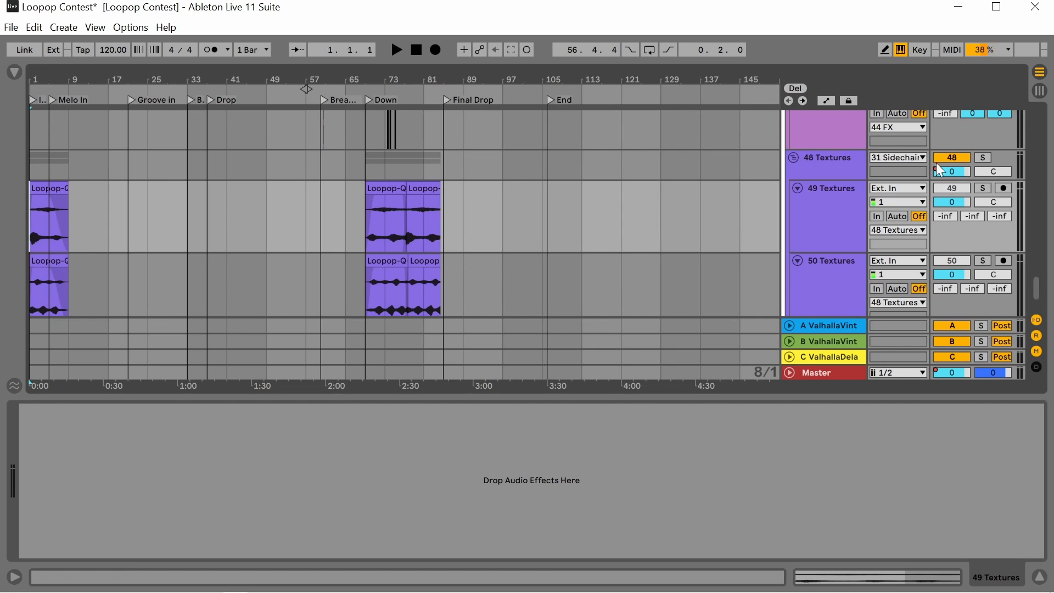
pyautogui.click(981, 158)
# Play the soloed texture clips from the start of the arrangement into the Melo In section, then stop playback.
pyautogui.scroll(-1, 194, 240)
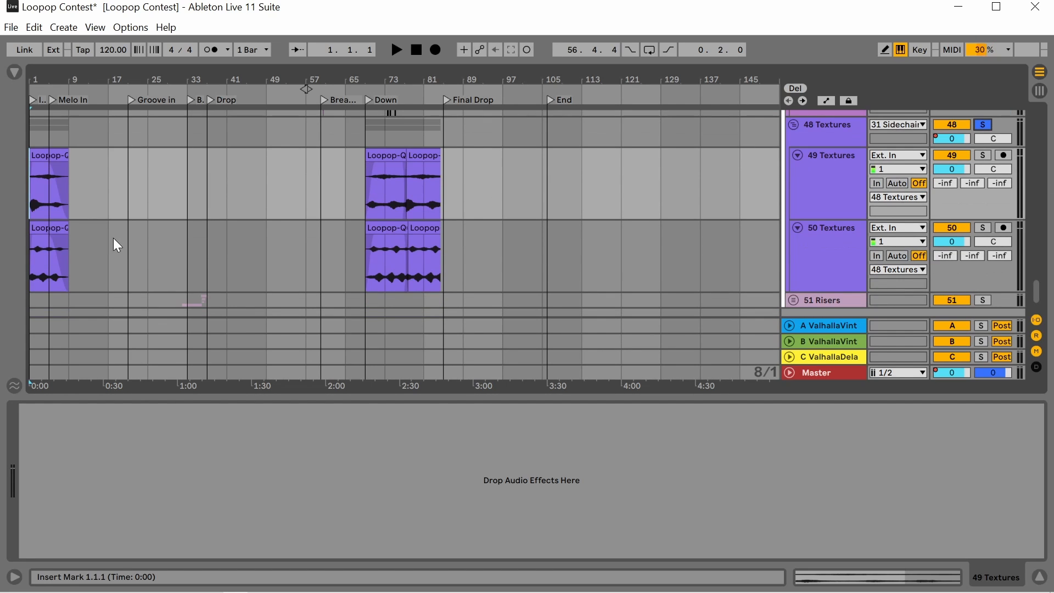
pyautogui.press('space')
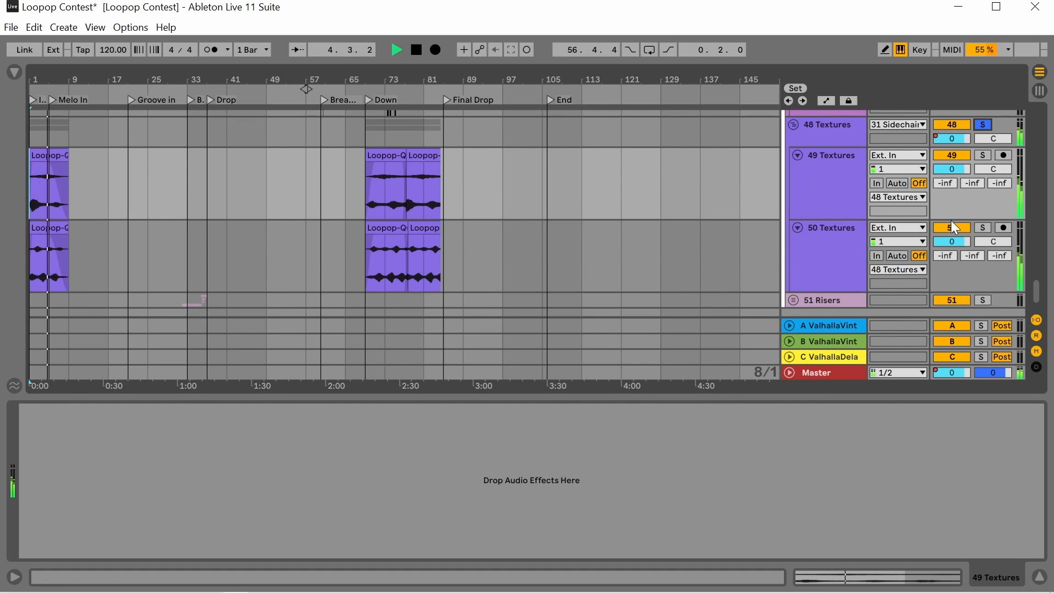
pyautogui.scroll(-1, 955, 194)
pyautogui.press('space')
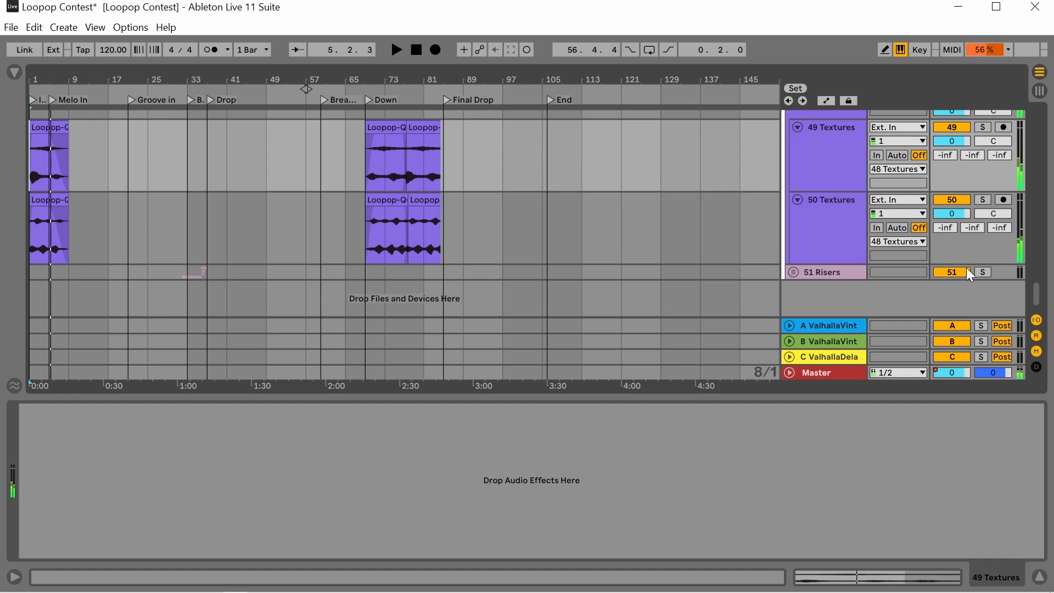
# Solo the 51 Risers group and unfold it to show its riser tracks around the Build section.
pyautogui.click(985, 273)
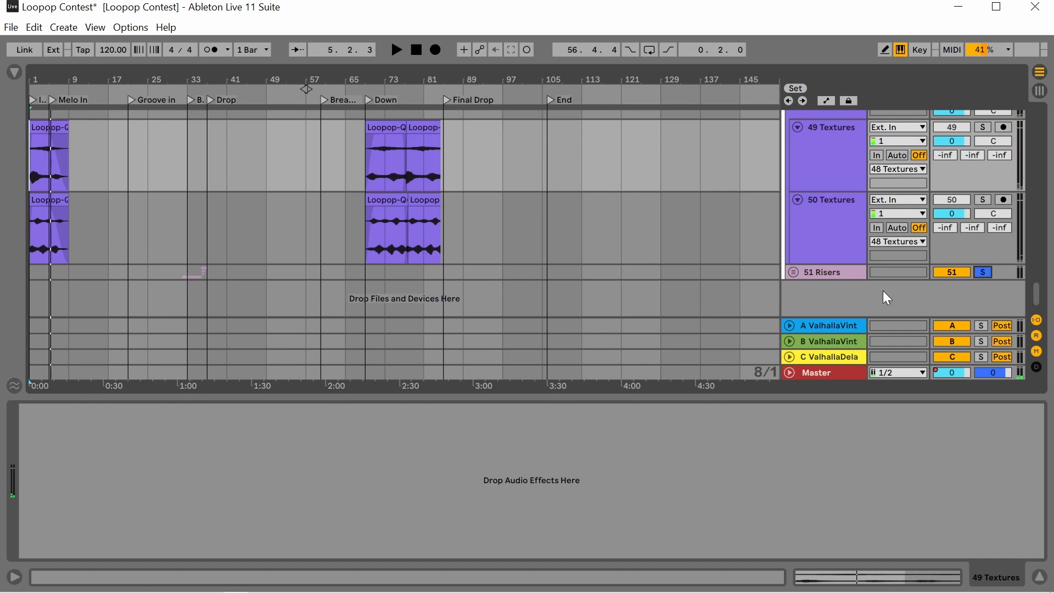
pyautogui.click(793, 271)
pyautogui.scroll(-2, 267, 263)
pyautogui.scroll(5, 187, 270)
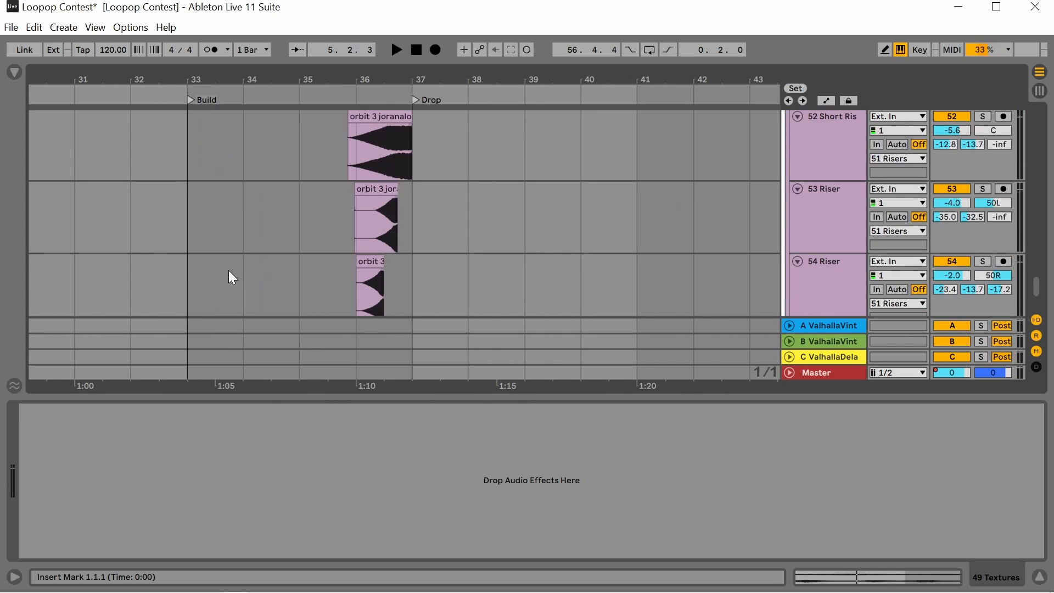
# Play the soloed risers from the Build marker at 33.1.1 up to the Drop, then stop playback.
pyautogui.click(232, 277)
pyautogui.click(191, 278)
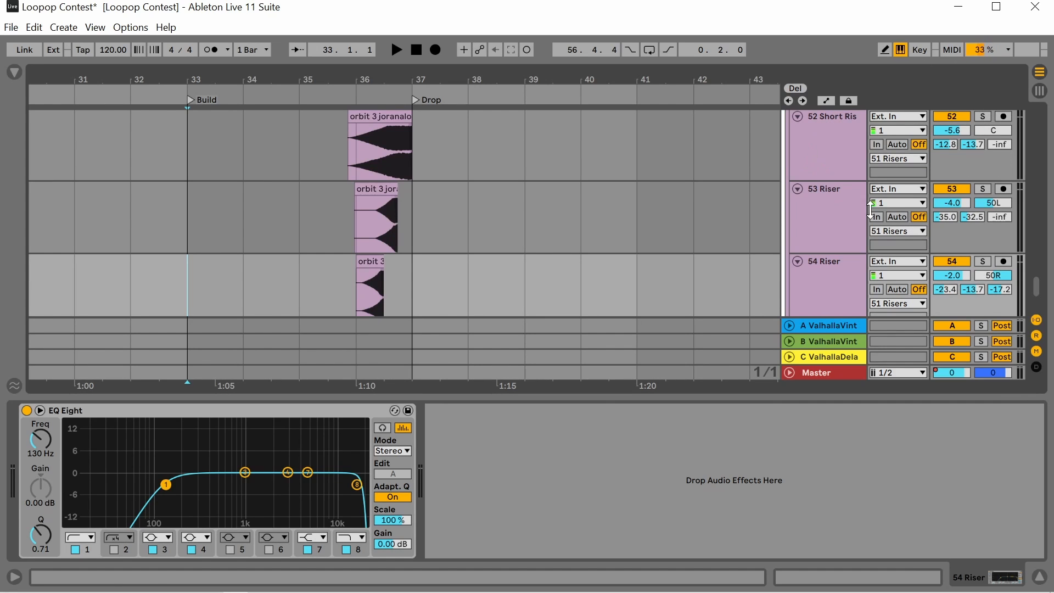
pyautogui.scroll(3, 824, 295)
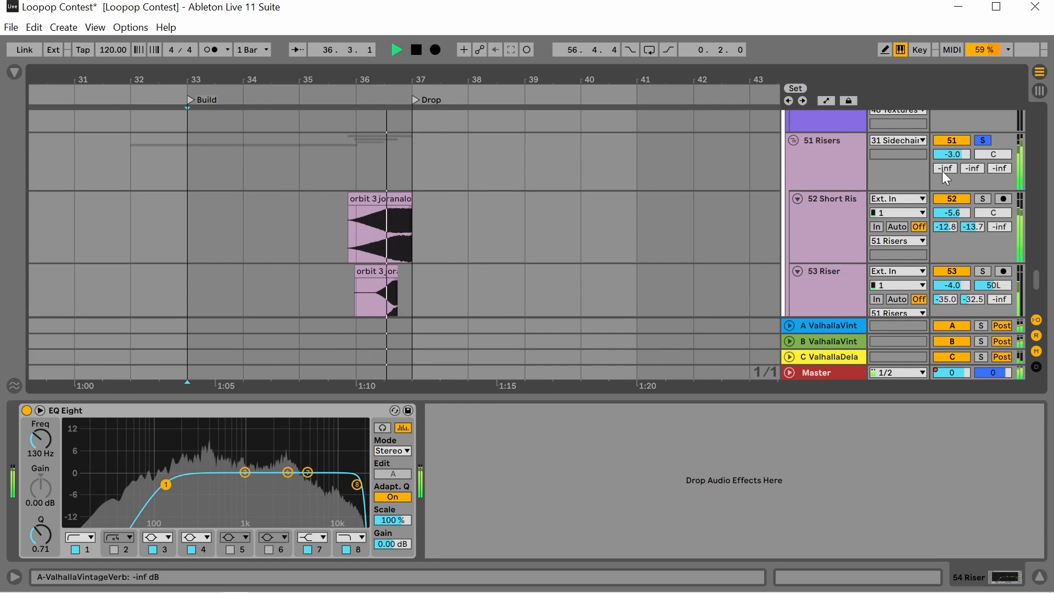
pyautogui.press('space')
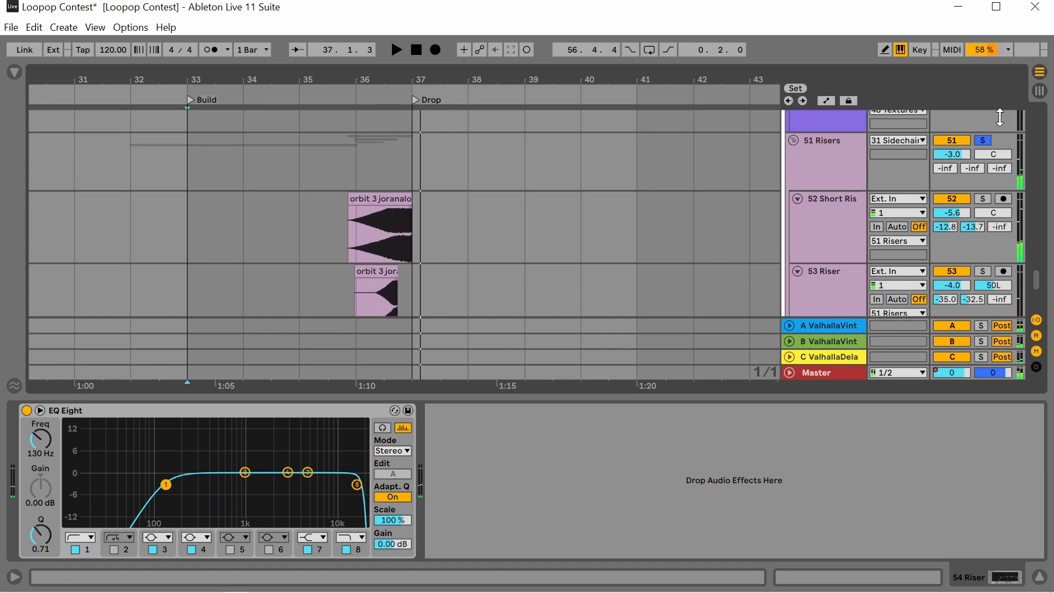
# Unsolo the 51 Risers group and play the full mix from 33.1.1 into the Drop, then stop playback.
pyautogui.click(982, 140)
pyautogui.press('space')
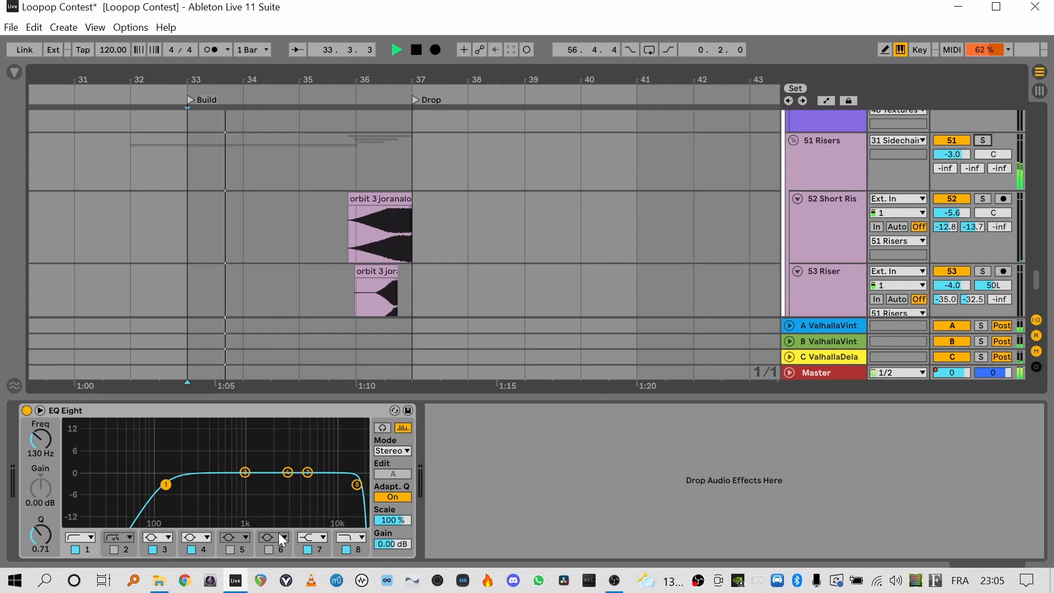
pyautogui.scroll(-5, 424, 297)
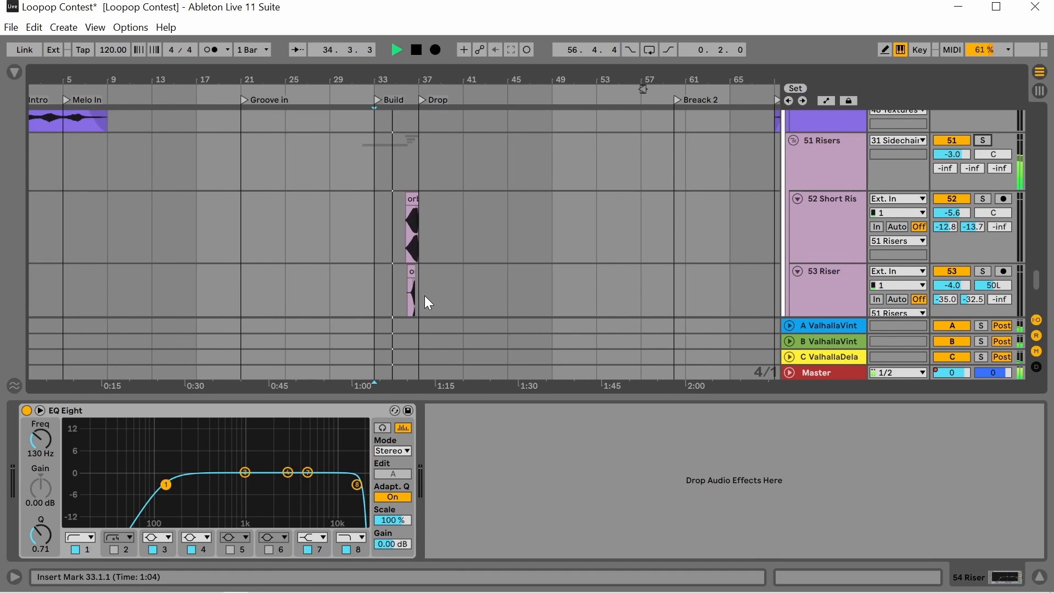
pyautogui.scroll(-2, 424, 296)
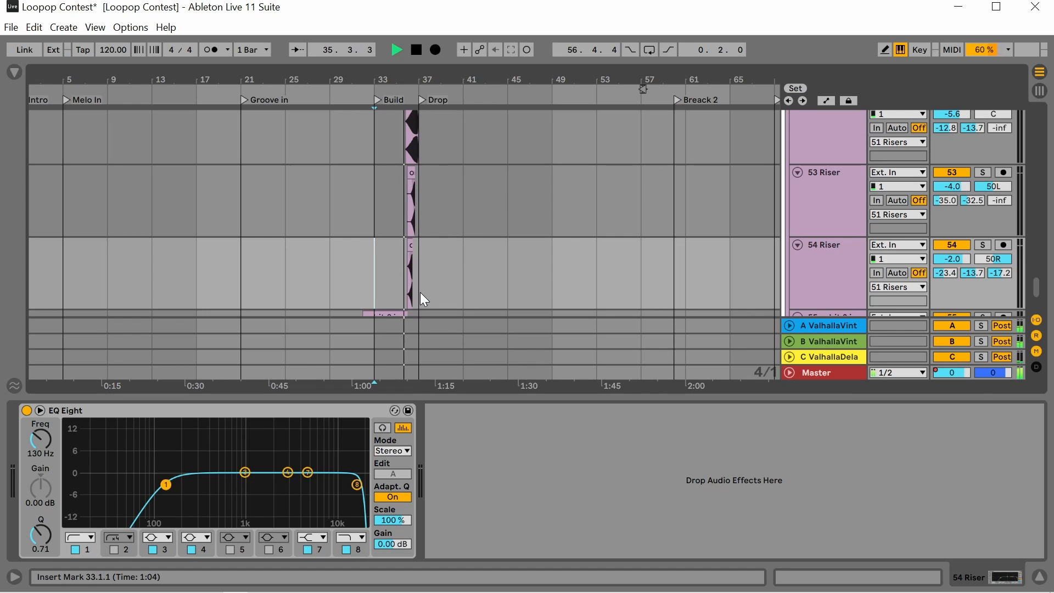
pyautogui.scroll(3, 419, 299)
pyautogui.scroll(5, 389, 298)
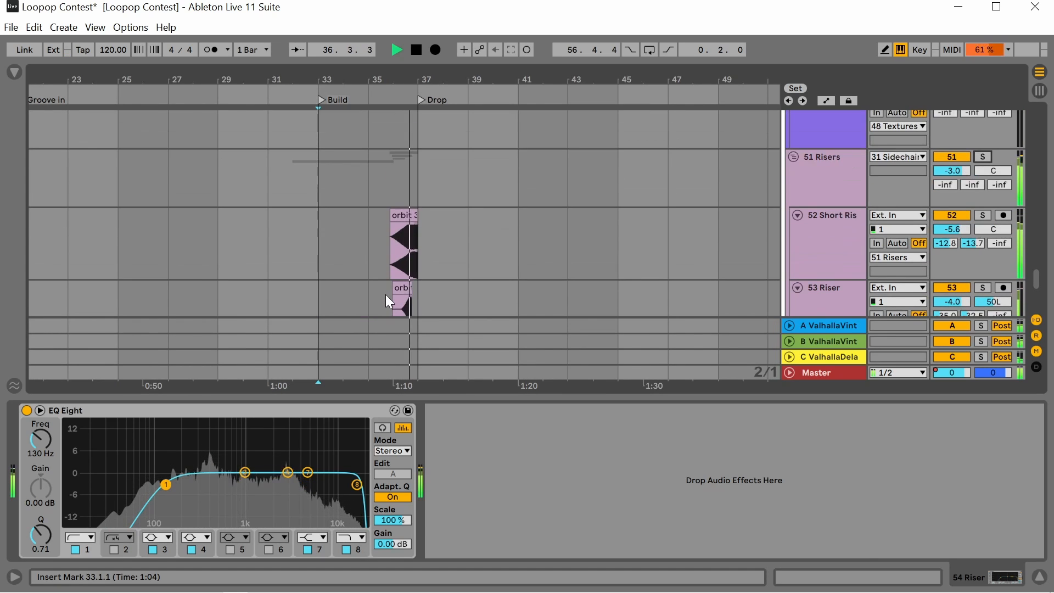
pyautogui.press('space')
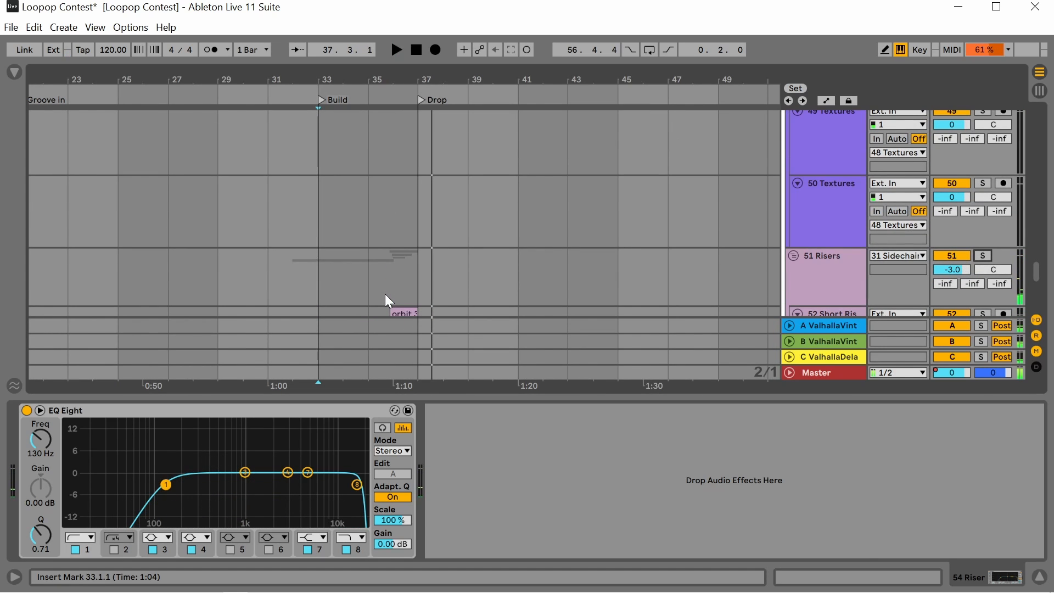
# Hide the device view and look over the riff, stab, pad, melody and bass tracks across the arrangement.
pyautogui.scroll(5, 388, 301)
pyautogui.scroll(5, 387, 299)
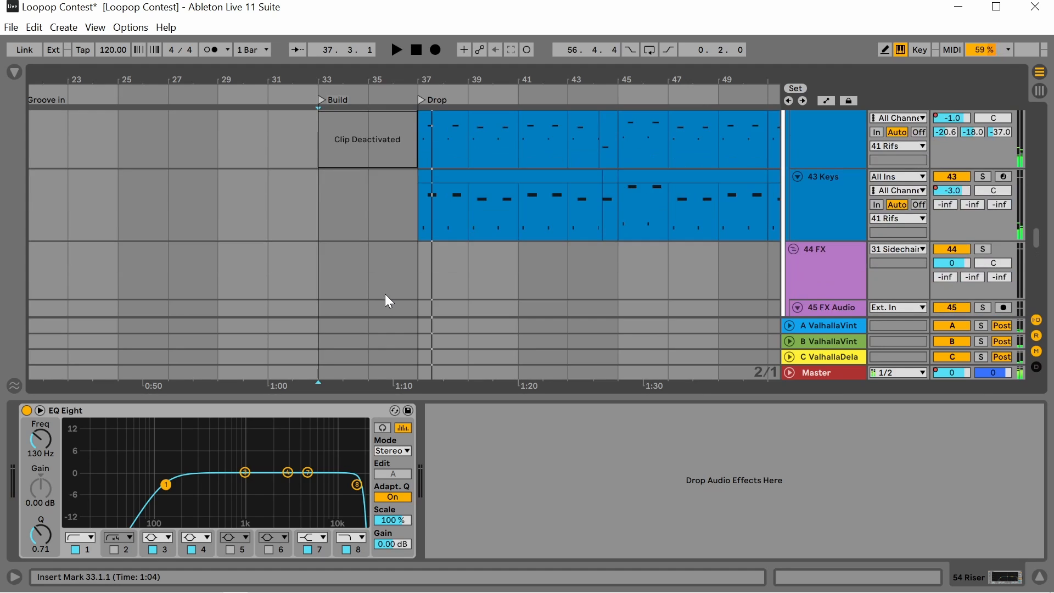
pyautogui.click(1040, 576)
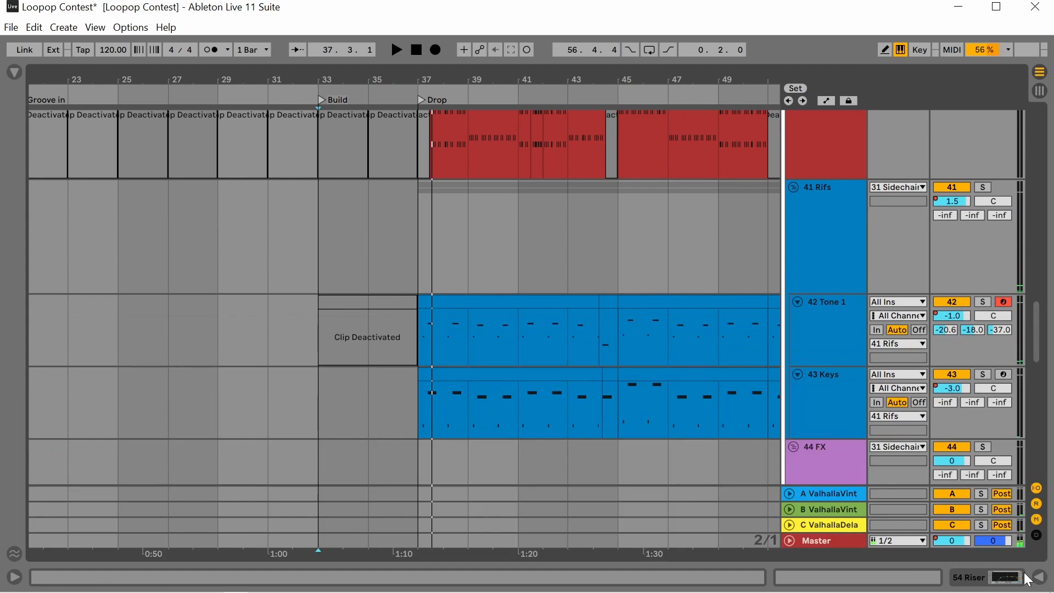
pyautogui.scroll(5, 453, 297)
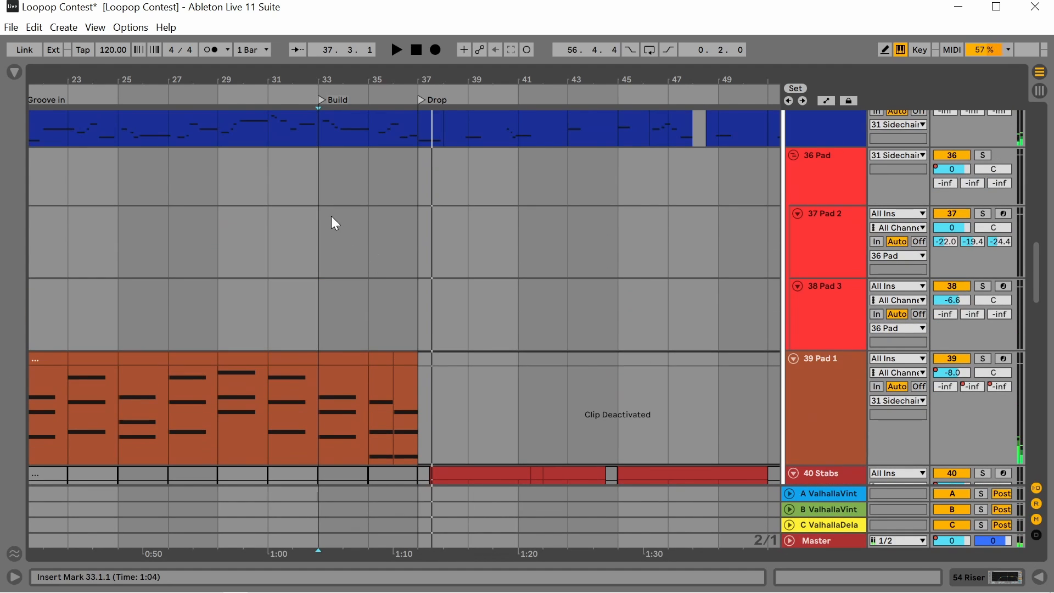
pyautogui.scroll(3, 331, 216)
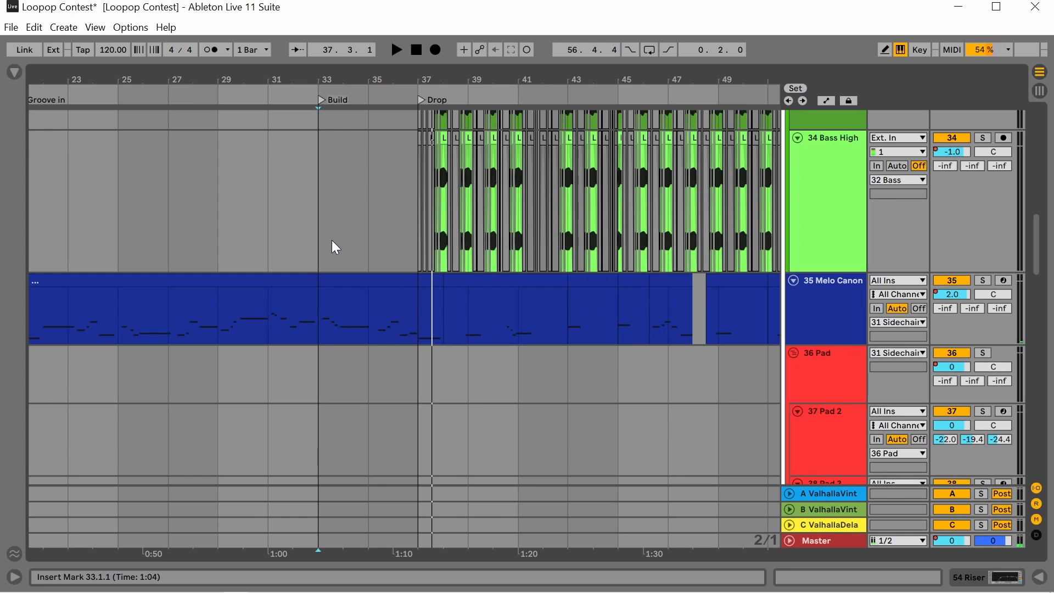
pyautogui.scroll(-5, 331, 239)
pyautogui.scroll(2, 169, 384)
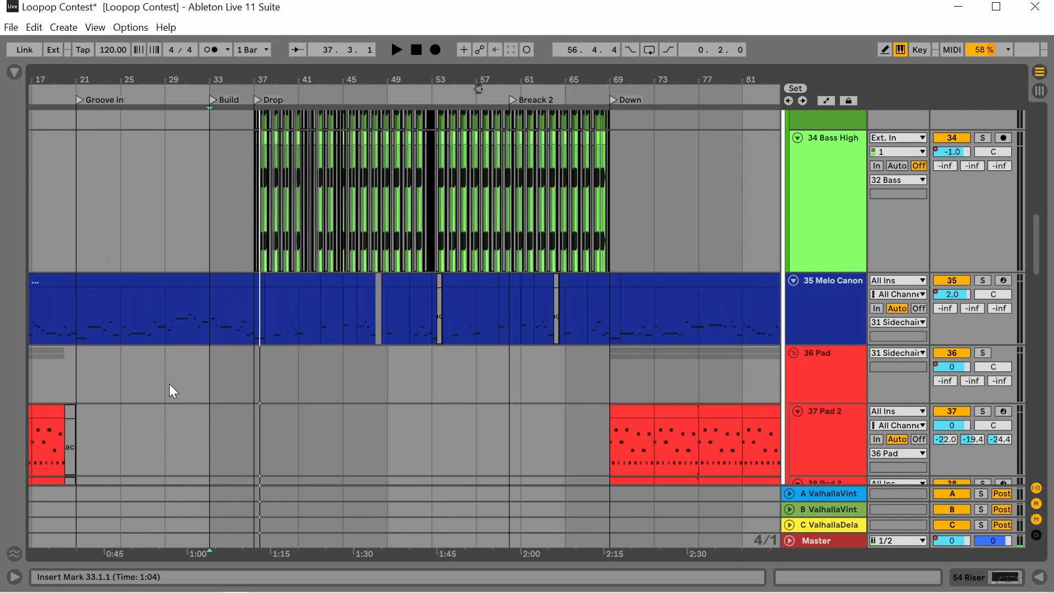
pyautogui.scroll(-2, 219, 341)
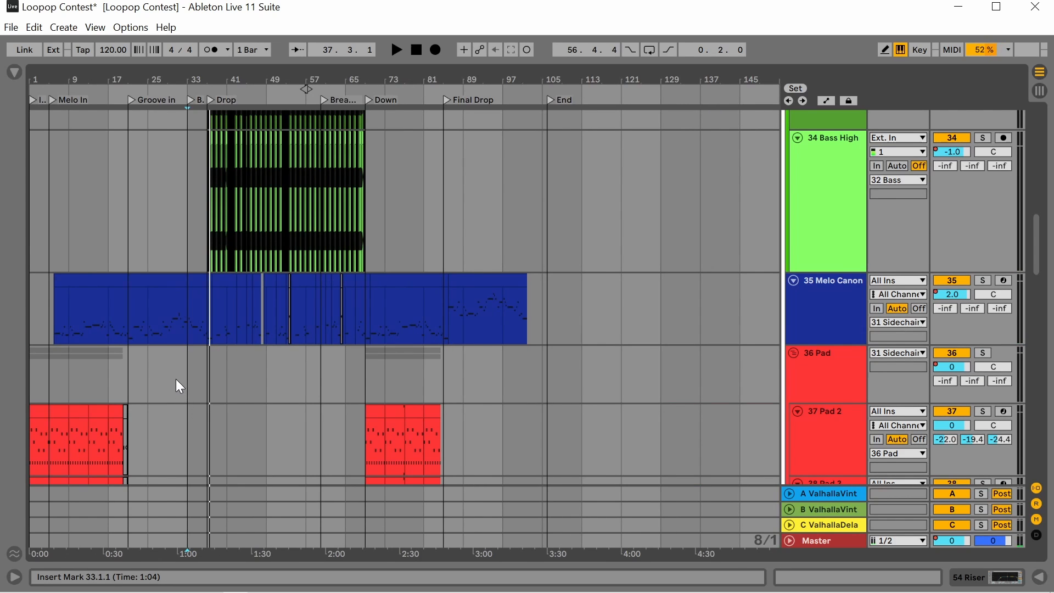
pyautogui.scroll(5, 180, 385)
# Set the start point to 33.1.1 on 36 Pad and review the bass, melody and pad tracks around it.
pyautogui.click(244, 375)
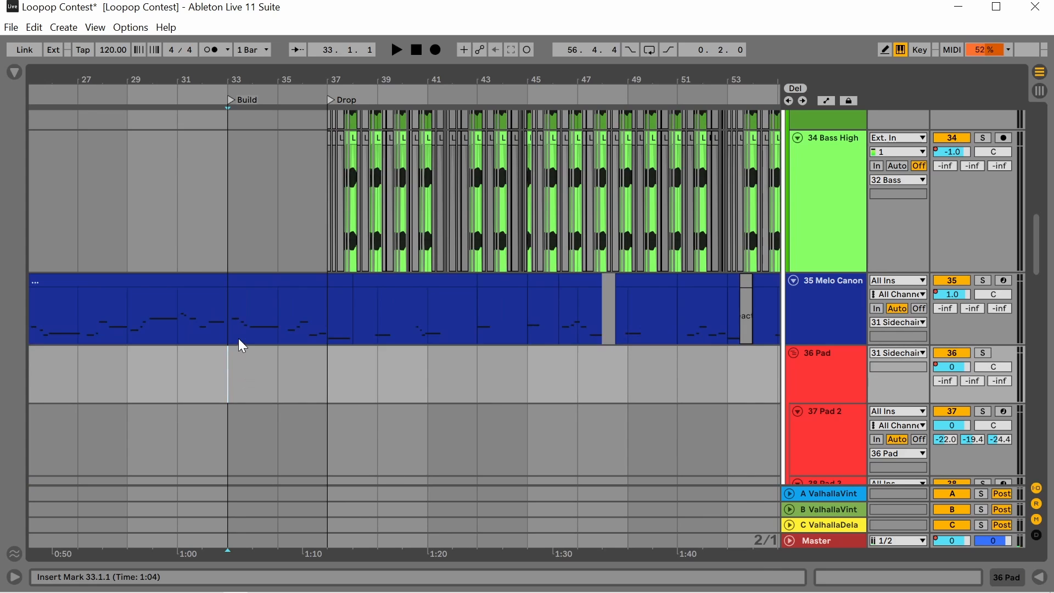
pyautogui.scroll(6, 241, 335)
pyautogui.scroll(-3, 254, 323)
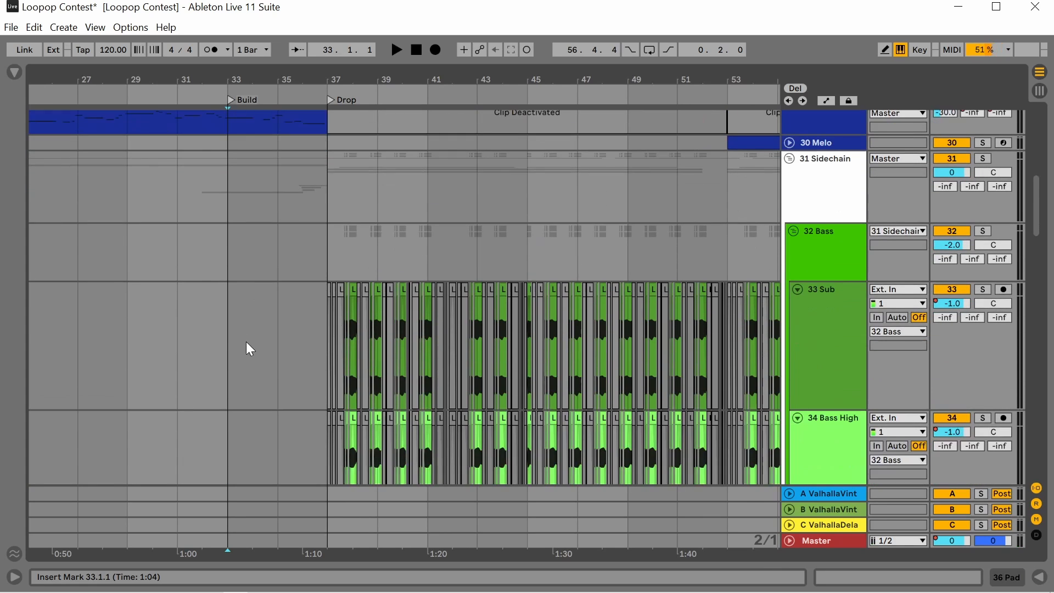
pyautogui.scroll(-2, 247, 341)
pyautogui.scroll(-2, 252, 337)
pyautogui.scroll(-8, 252, 344)
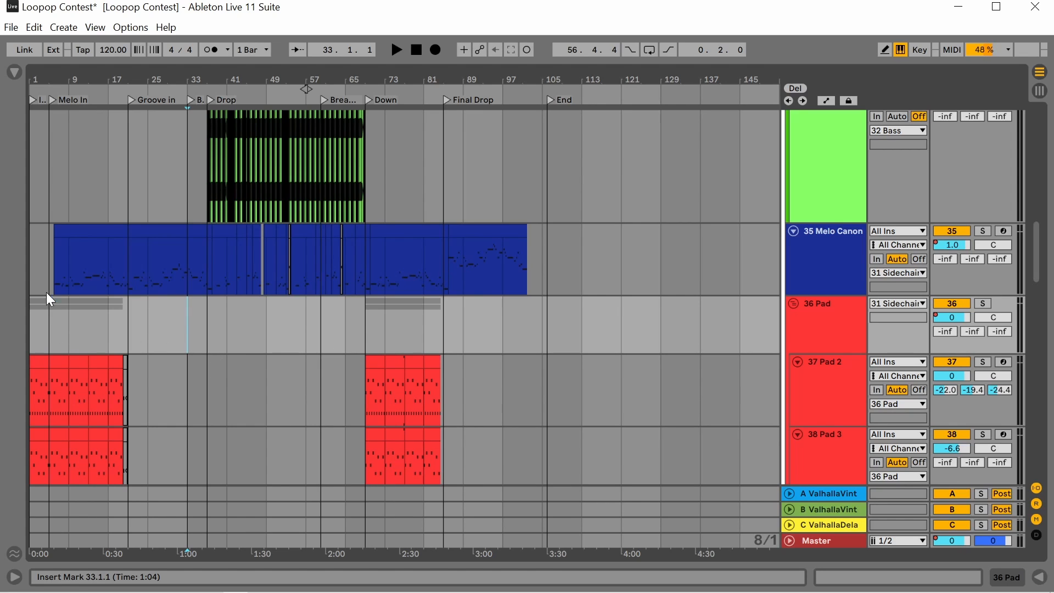
# Highlight 35 Melo Canon from 69.1.1 to 113.1.1, then play the arrangement from 21.1.1 and from 85.1.1 and stop.
pyautogui.moveTo(378, 270); pyautogui.dragTo(578, 268)
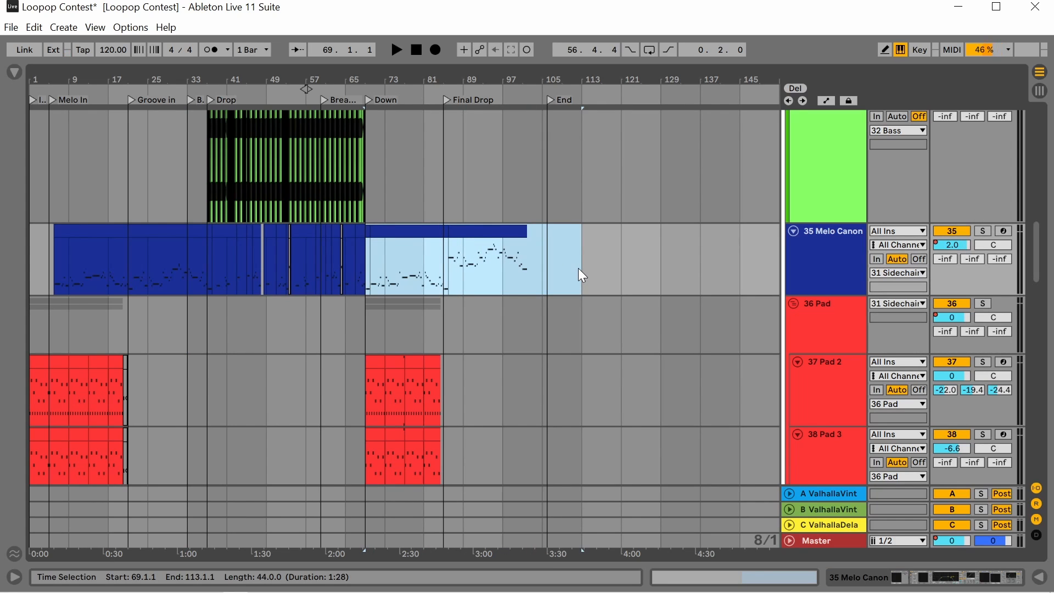
pyautogui.click(128, 258)
pyautogui.press('space')
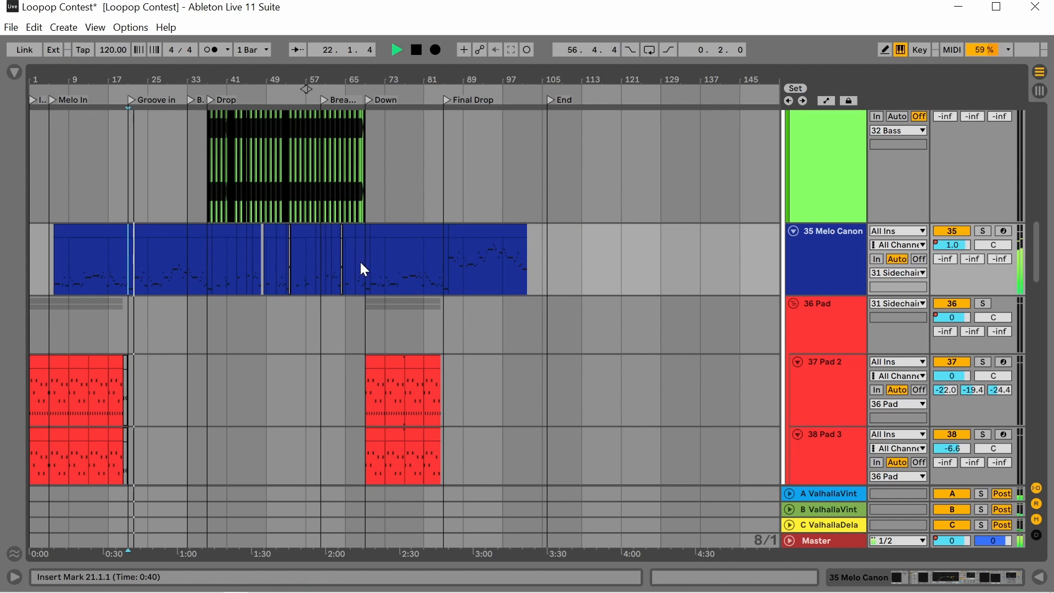
pyautogui.click(443, 255)
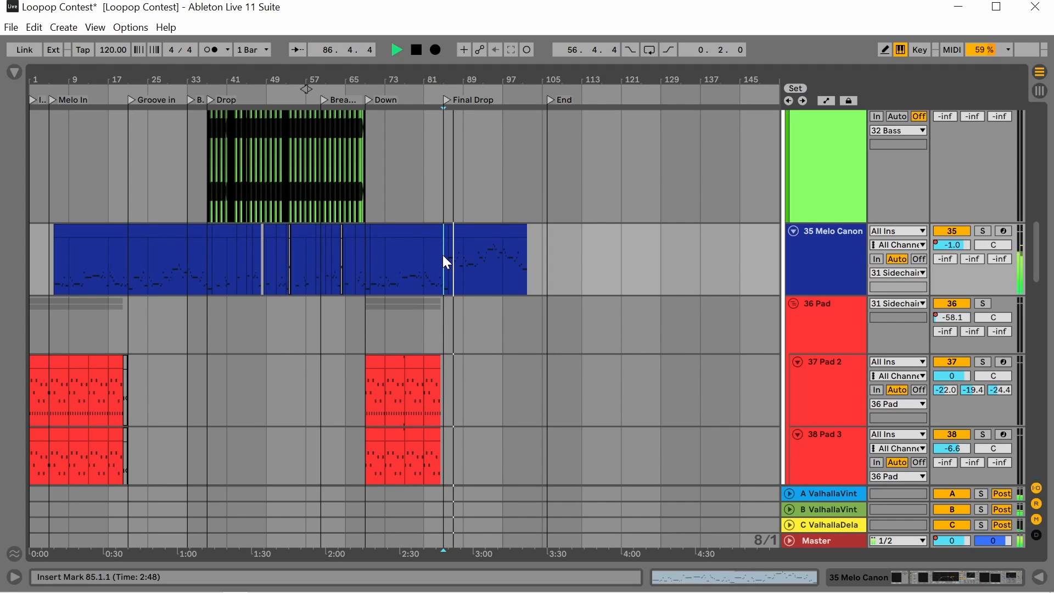
pyautogui.press('space')
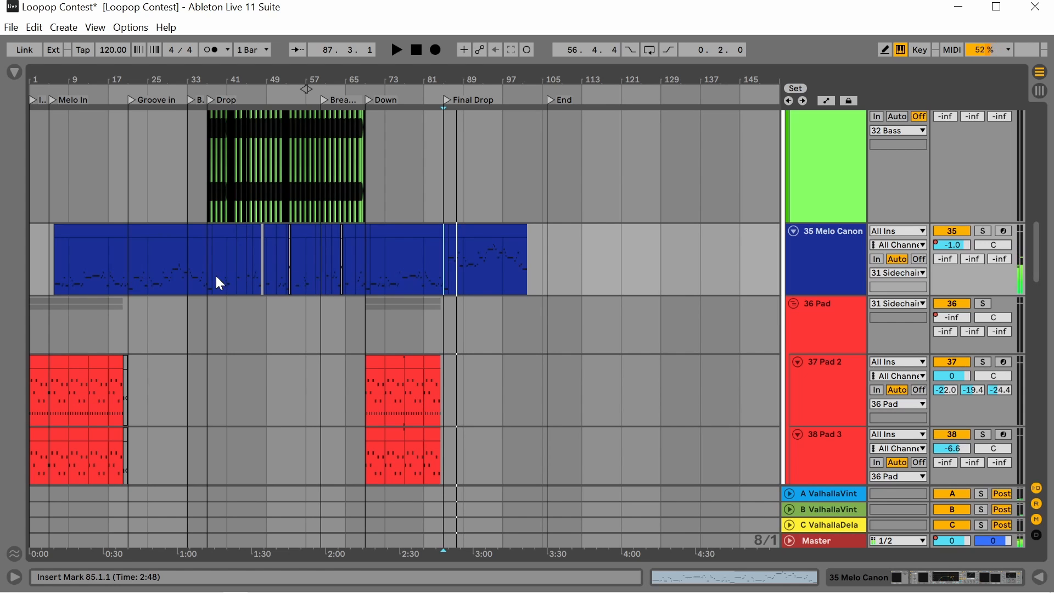
# Play the full mix from 33.1.1 on the 36 Pad track through the Build into the Drop, then stop playback.
pyautogui.scroll(5, 186, 317)
pyautogui.click(206, 318)
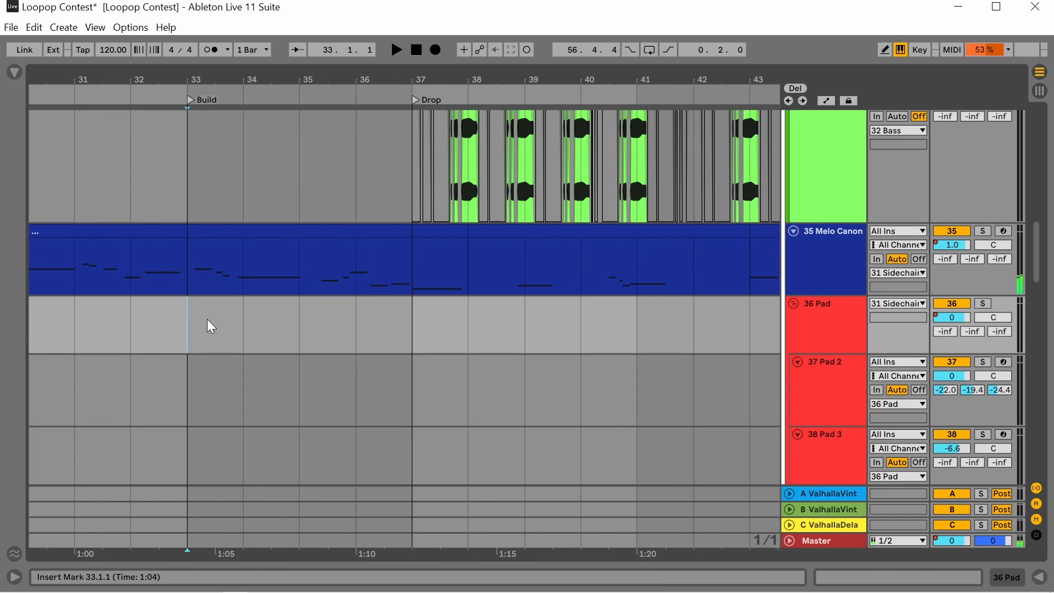
pyautogui.press('space')
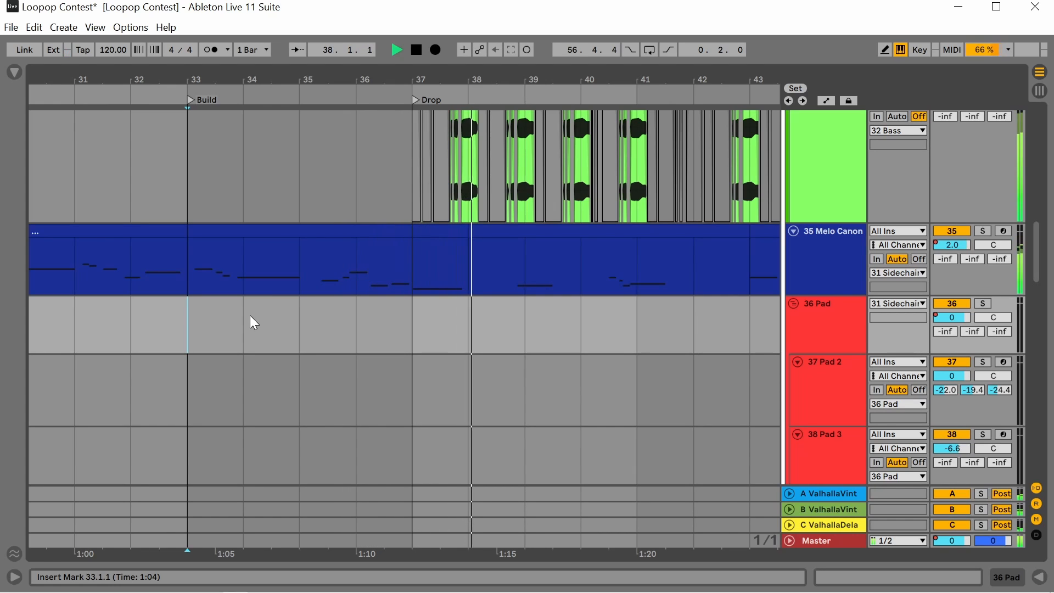
pyautogui.press('space')
# Set the start point to 35.1.1 and review the drum, bass, pad, stab and riff tracks over the whole arrangement.
pyautogui.click(307, 314)
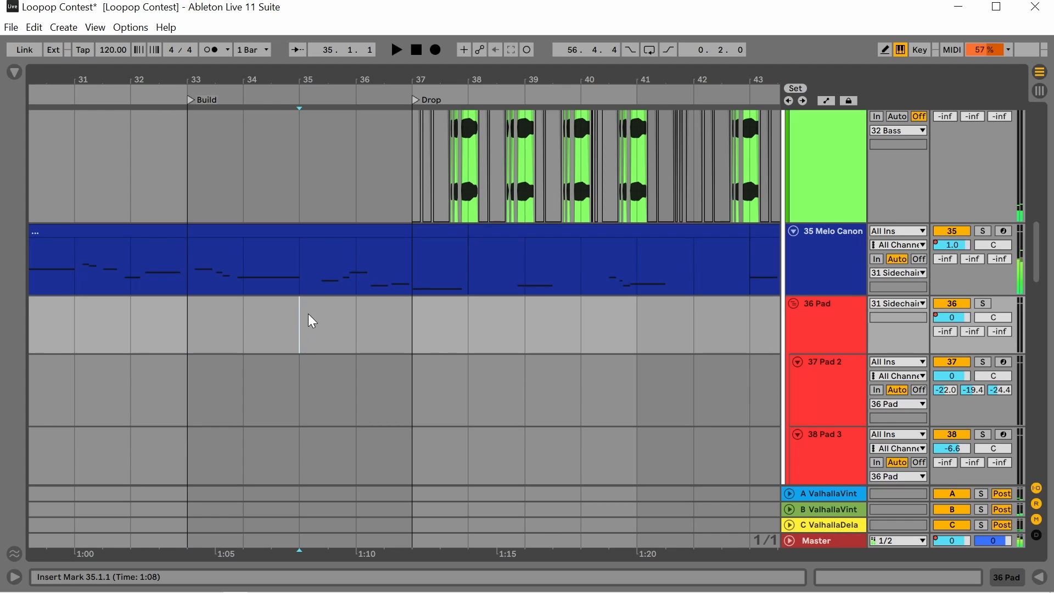
pyautogui.scroll(8, 308, 314)
pyautogui.scroll(5, 308, 302)
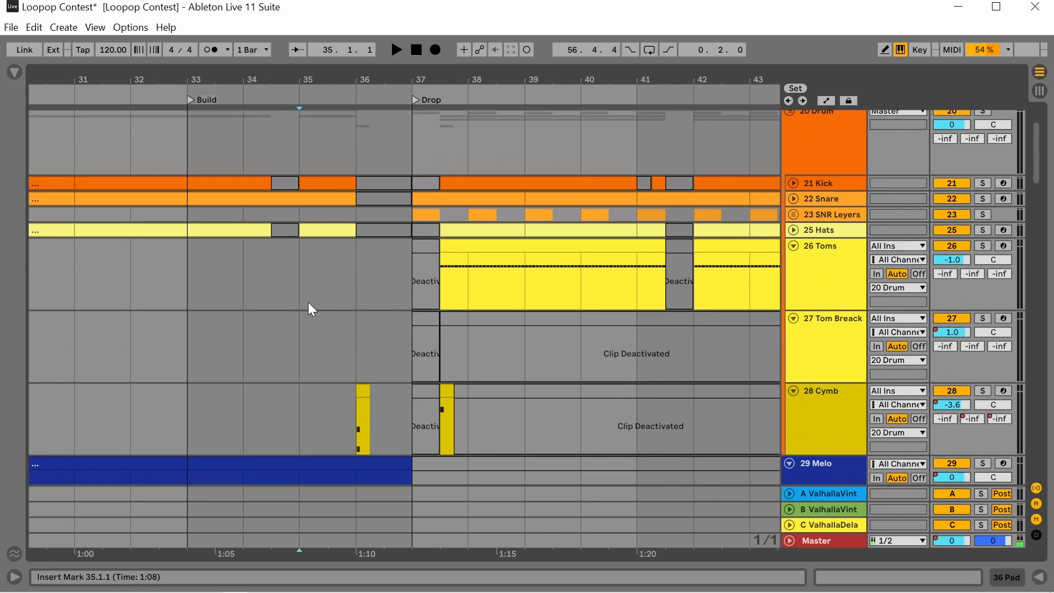
pyautogui.scroll(-8, 300, 292)
pyautogui.scroll(-10, 304, 296)
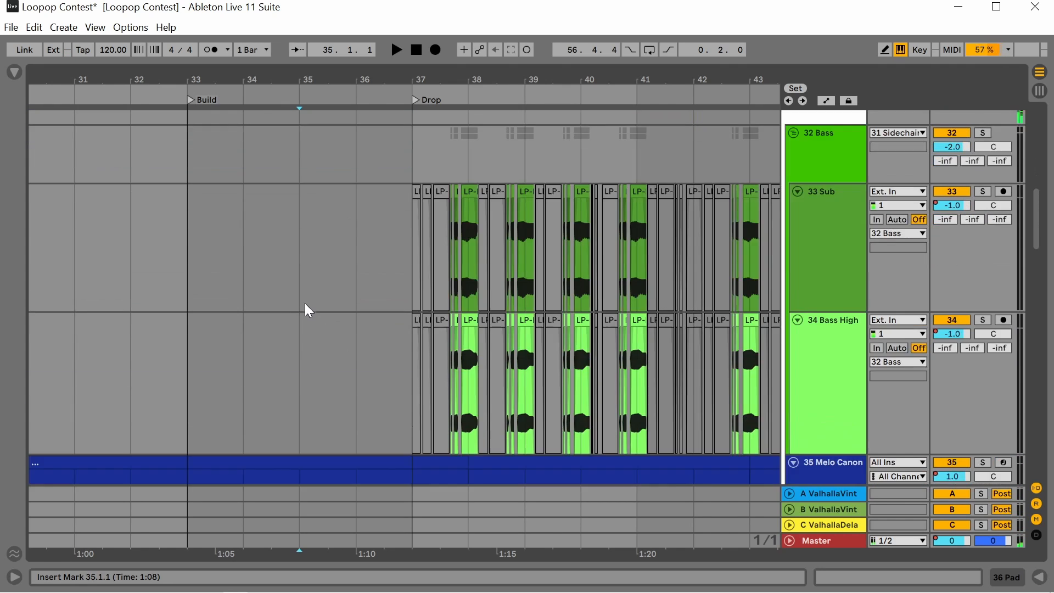
pyautogui.scroll(-3, 305, 328)
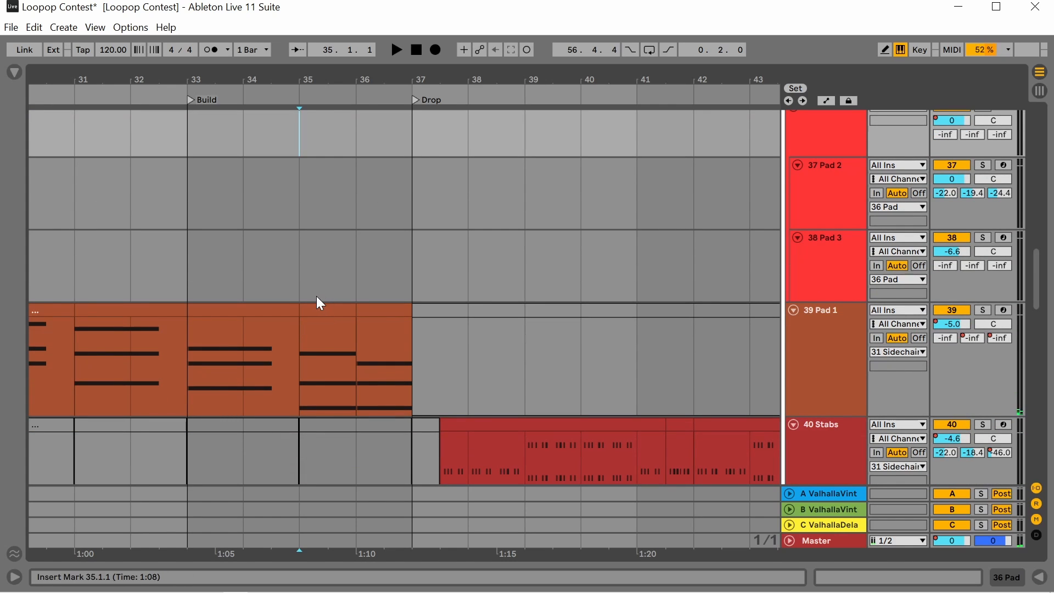
pyautogui.press('w')
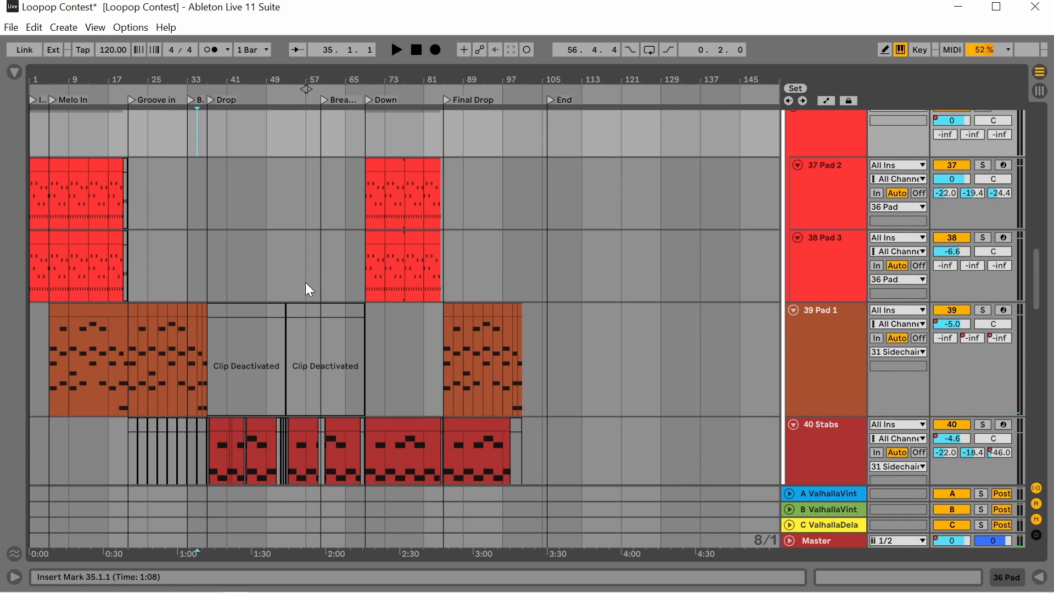
pyautogui.scroll(-3, 206, 341)
pyautogui.scroll(-5, 205, 346)
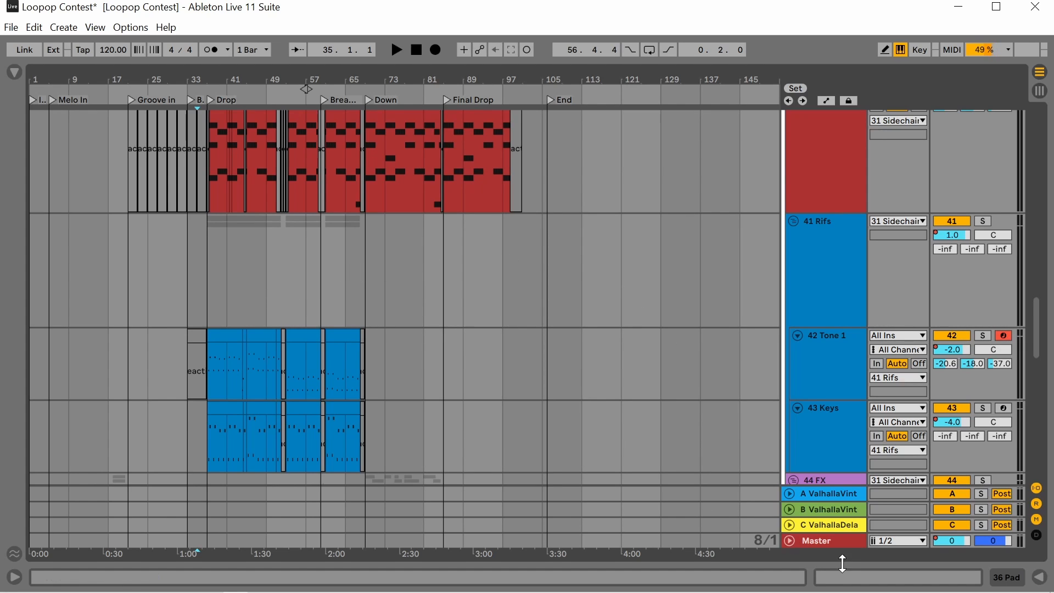
# Show the device chains of return tracks A, B and C and of the Master track in turn.
pyautogui.doubleClick(821, 493)
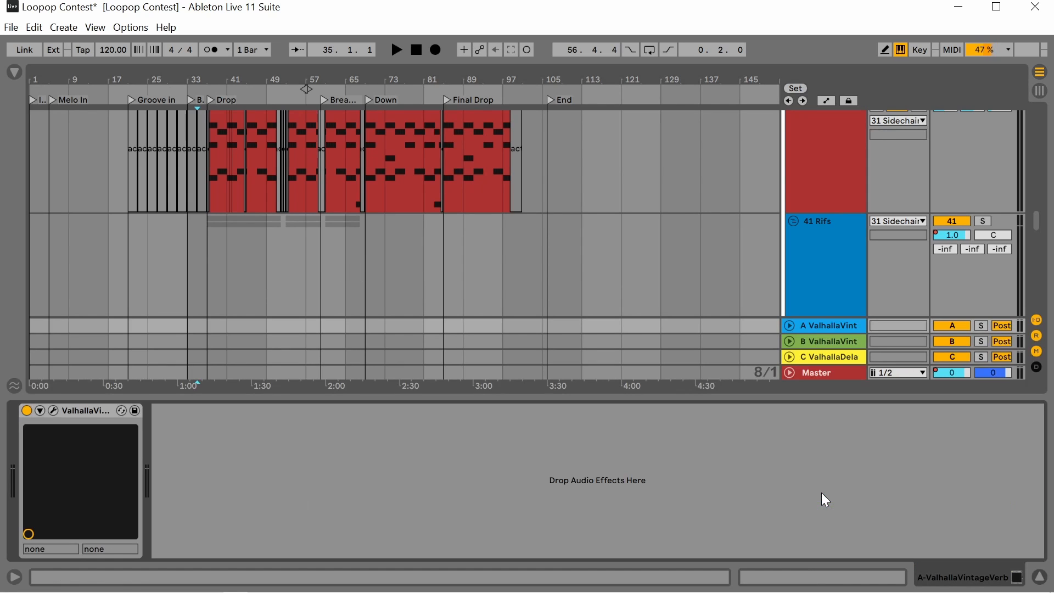
pyautogui.click(830, 343)
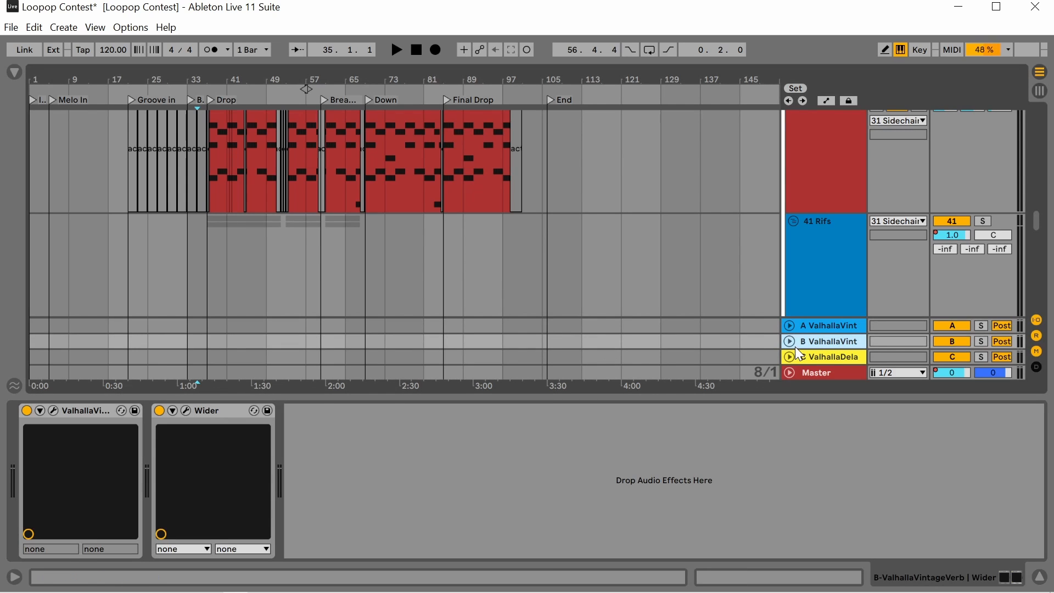
pyautogui.click(831, 362)
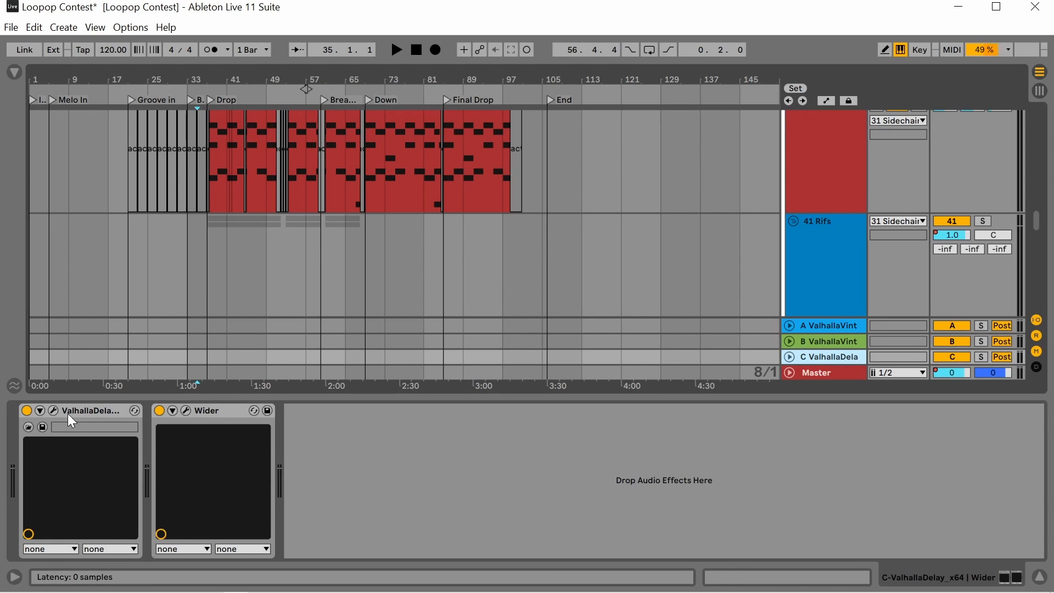
pyautogui.click(810, 372)
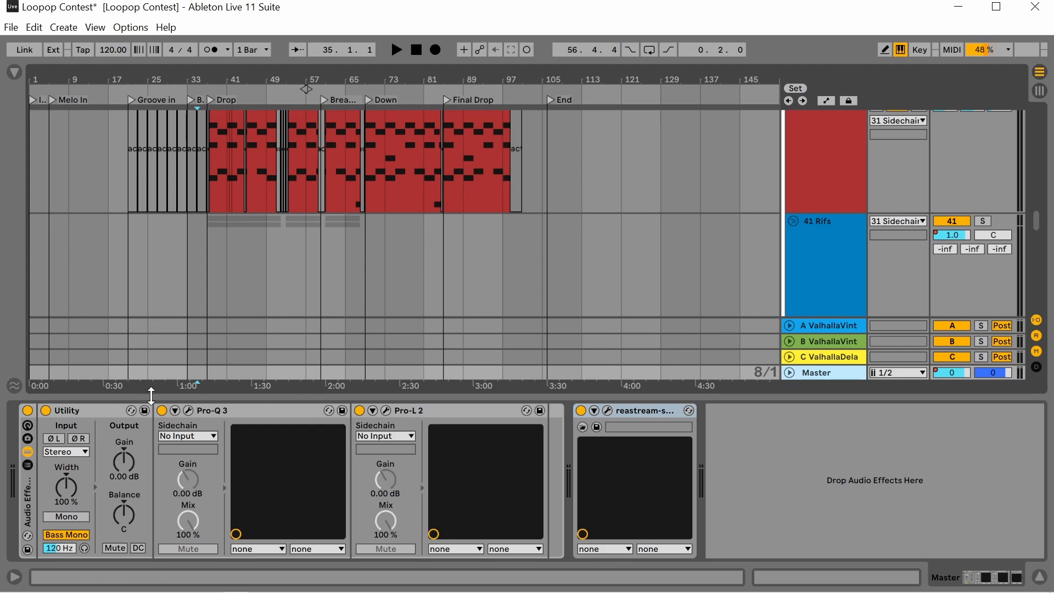
# Inspect the Master track's Pro-Q 3 equalizer and its Pro-L 2 limiter, playing the mix from 35.1.1 through the limiter, and close both plugin windows.
pyautogui.click(187, 411)
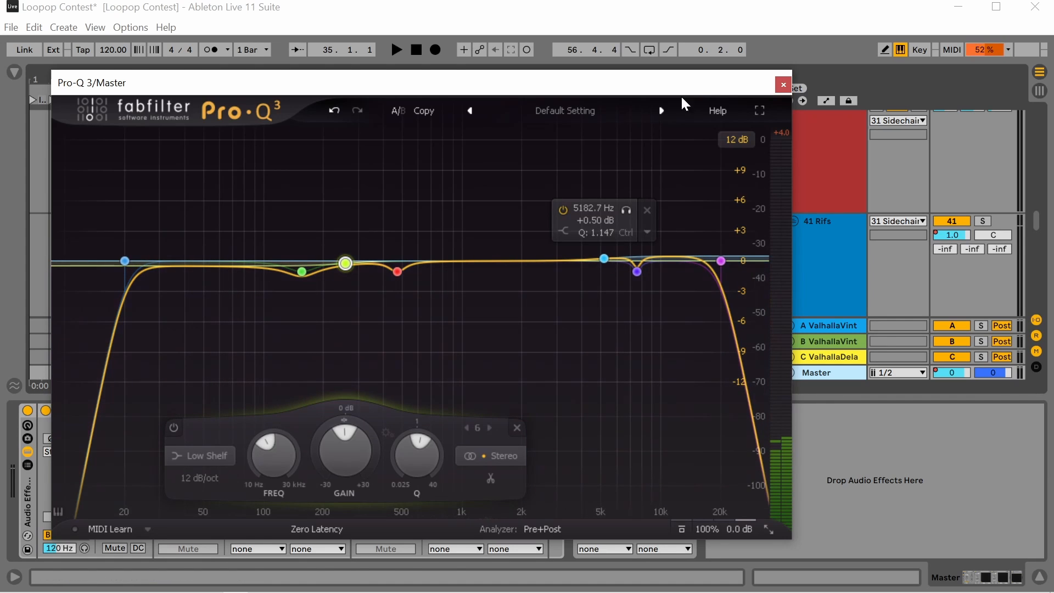
pyautogui.click(782, 85)
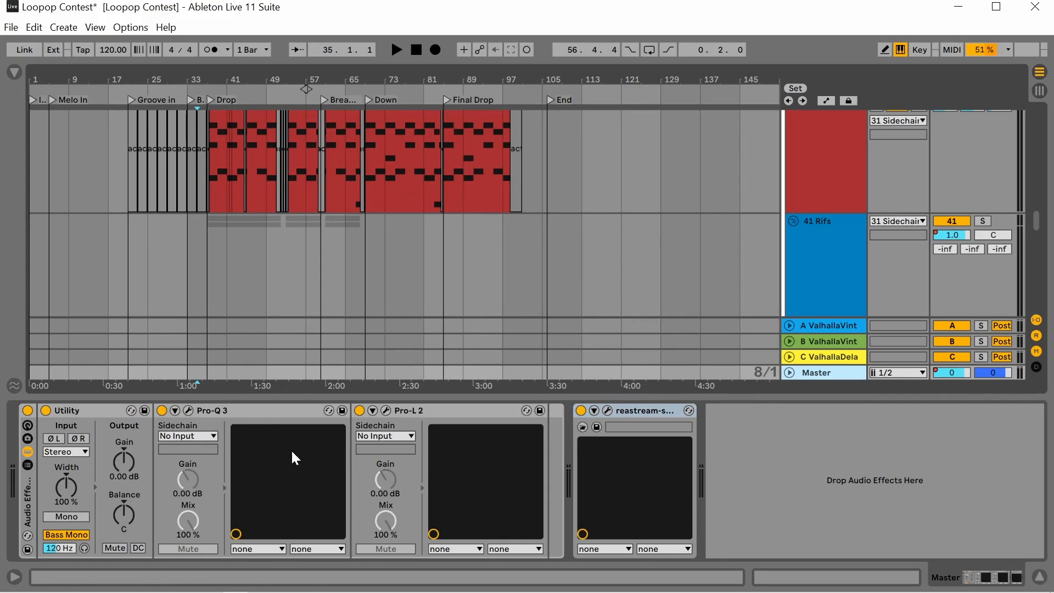
pyautogui.click(386, 410)
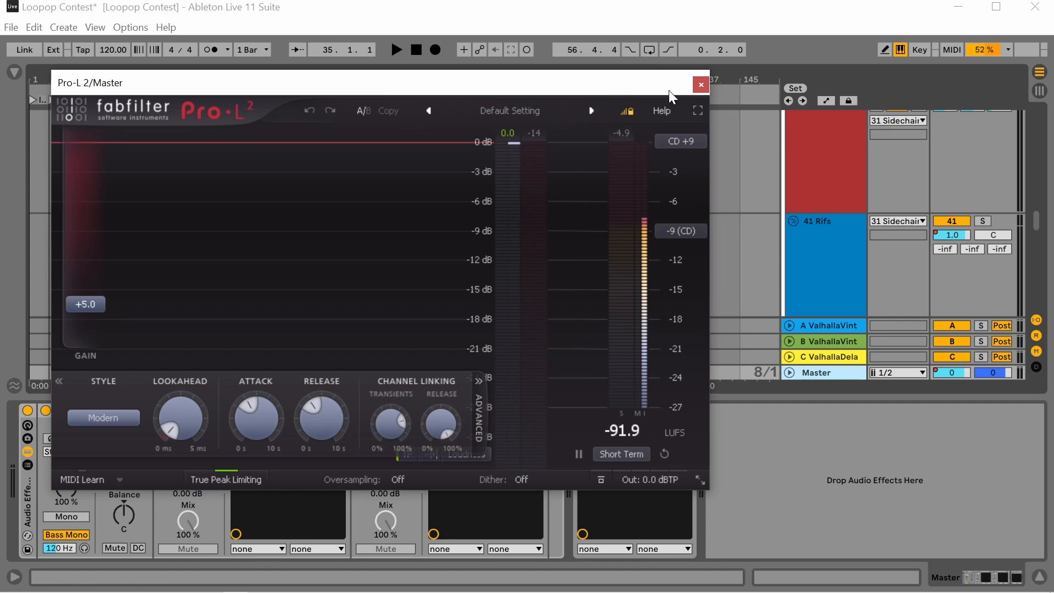
pyautogui.press('space')
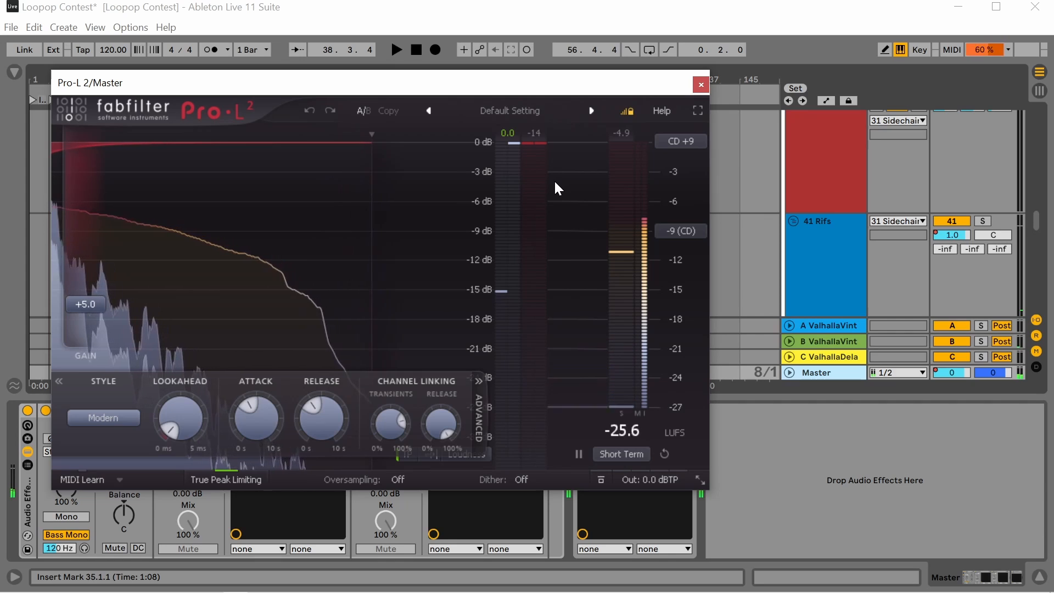
pyautogui.click(700, 84)
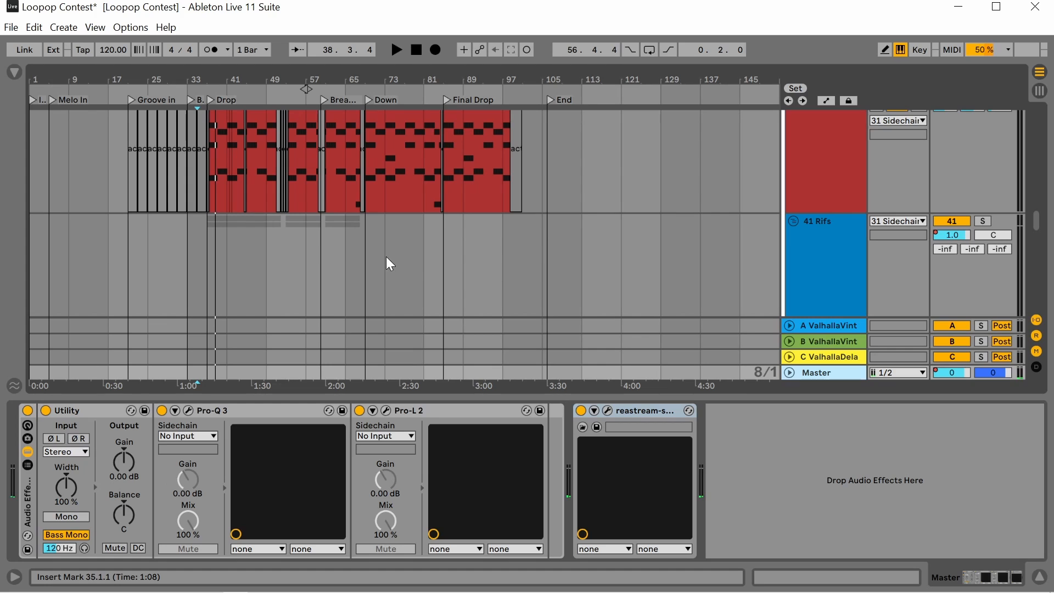
# Set the start point to 41.1.1 on the 41 Rifs track, and view and close the Master track's ReaStream settings.
pyautogui.click(238, 277)
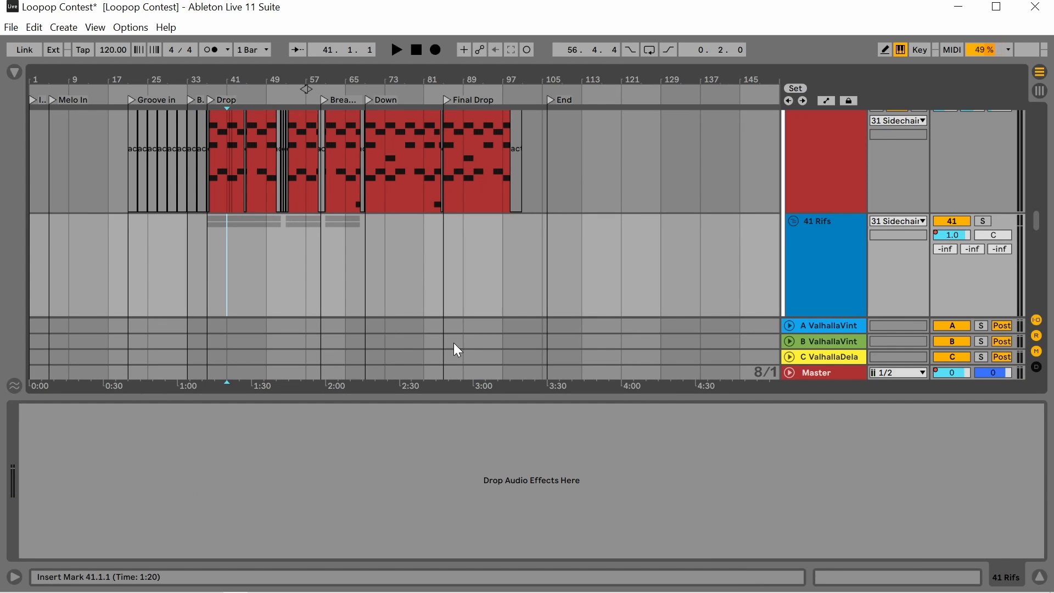
pyautogui.click(812, 372)
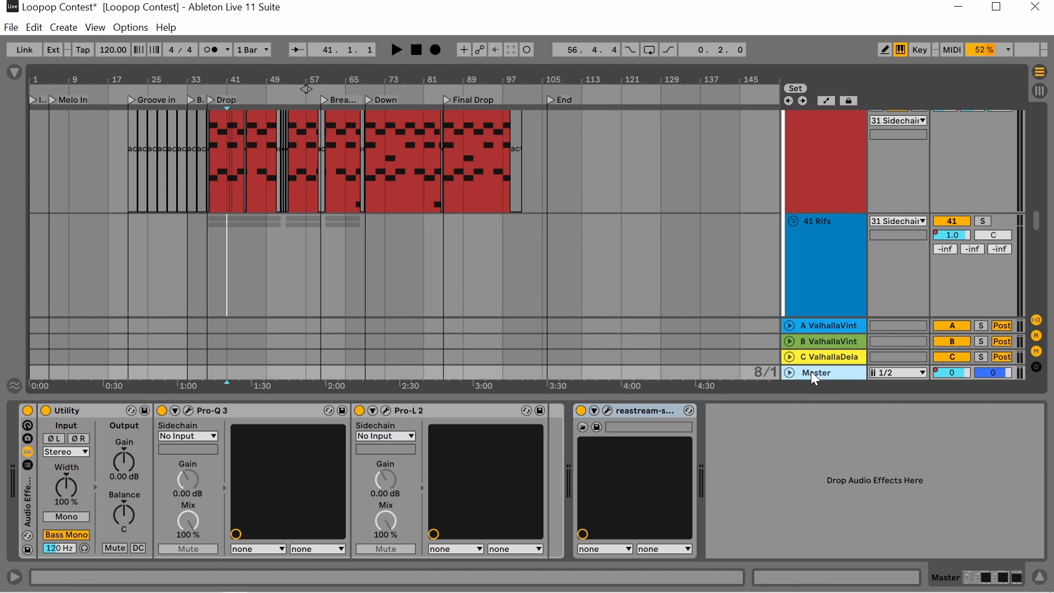
pyautogui.click(607, 410)
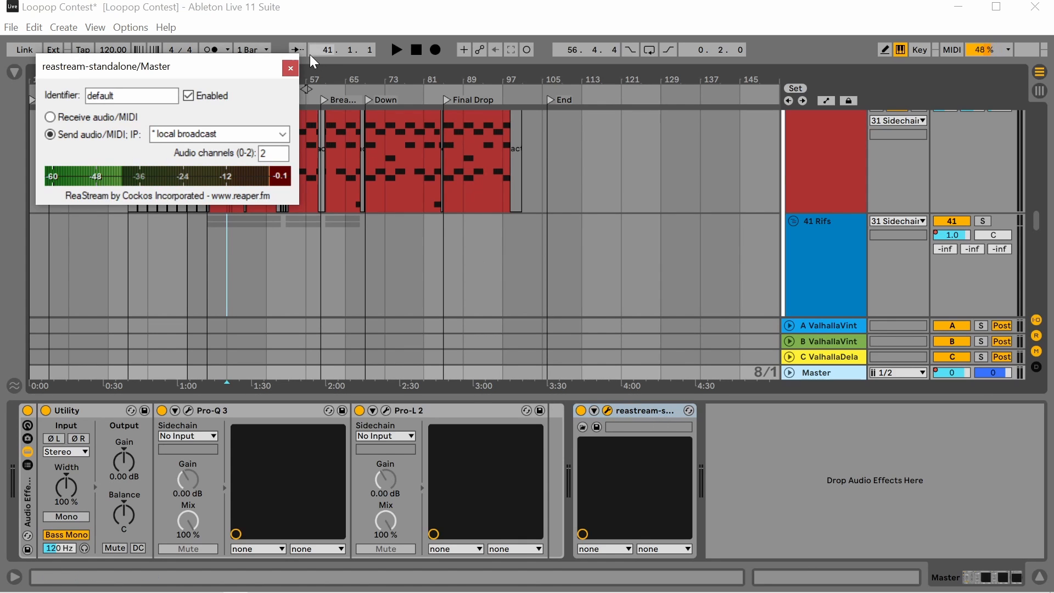
pyautogui.click(291, 69)
pyautogui.scroll(5, 216, 215)
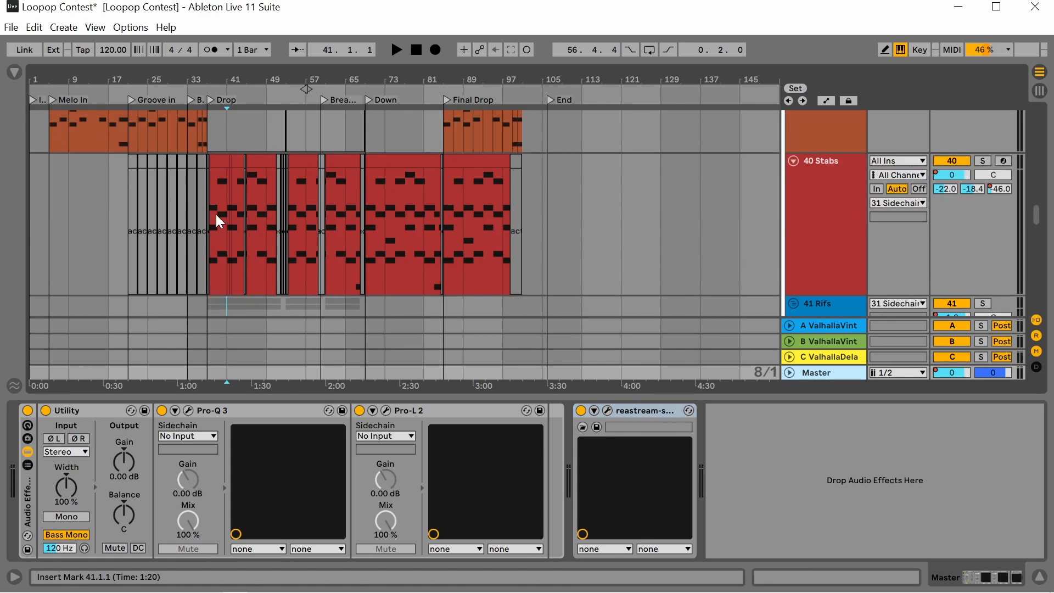
pyautogui.scroll(3, 217, 215)
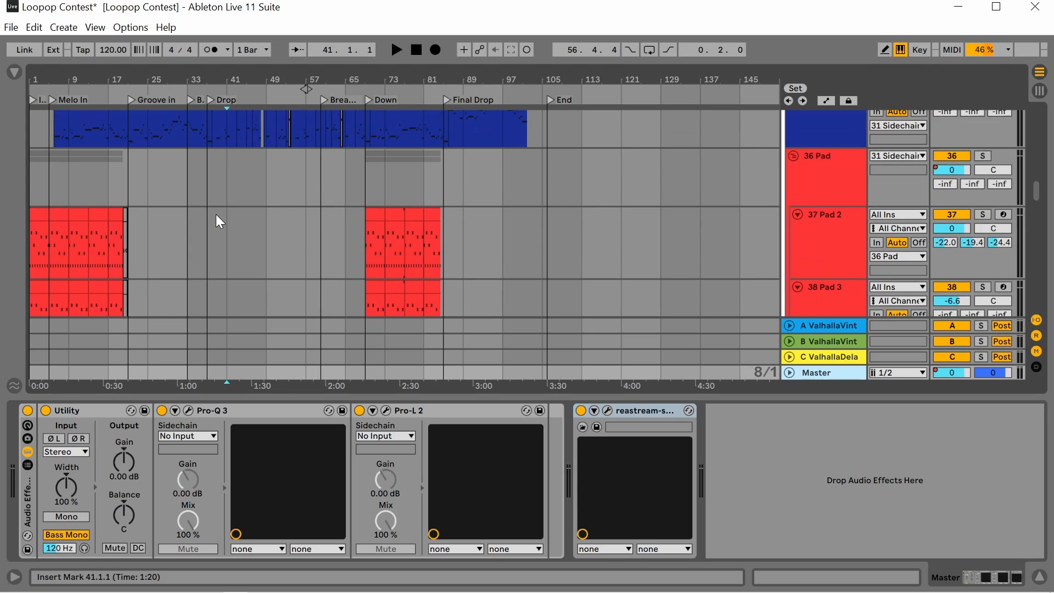